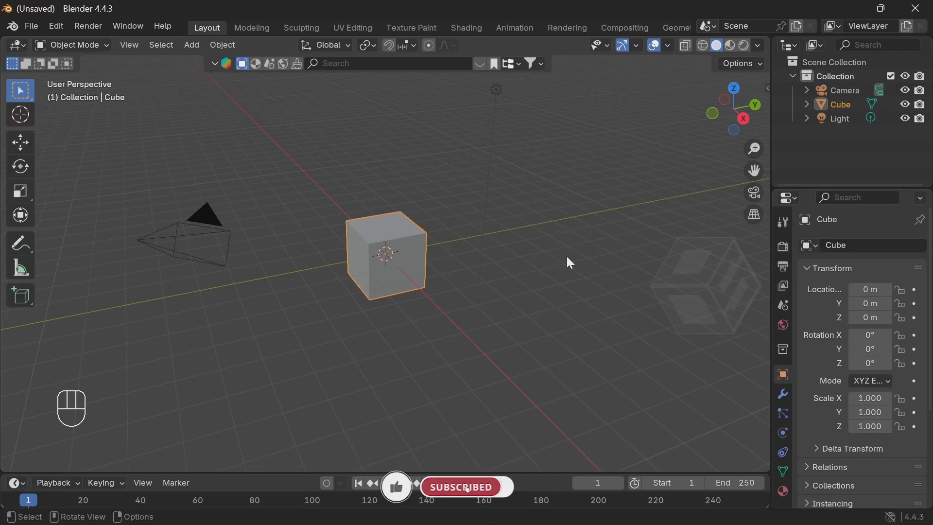
- Delete the default camera, cube and light from the scene
{"action": "scroll", "coordinate": [556, 181], "scroll_direction": "down", "scroll_amount": 2}
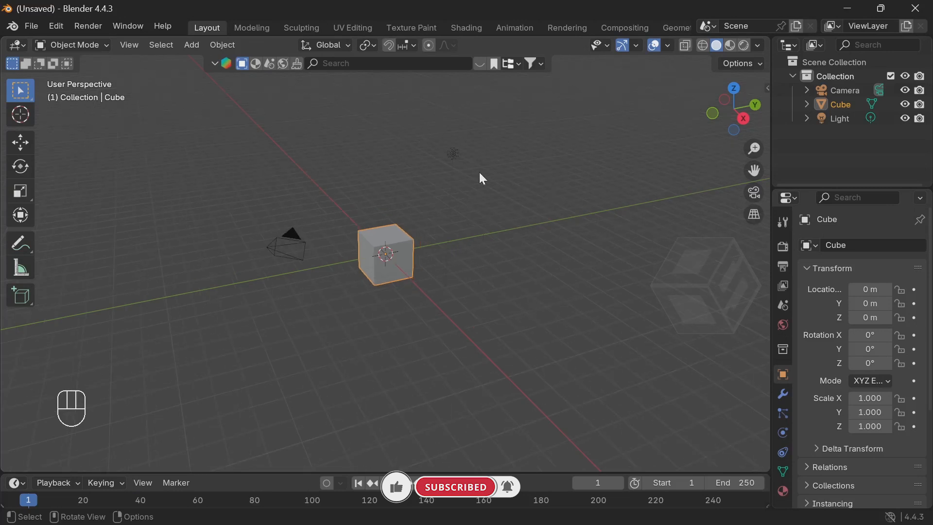
{"action": "left_click_drag", "start_coordinate": [194, 93], "coordinate": [509, 296]}
{"action": "key", "text": "Delete"}
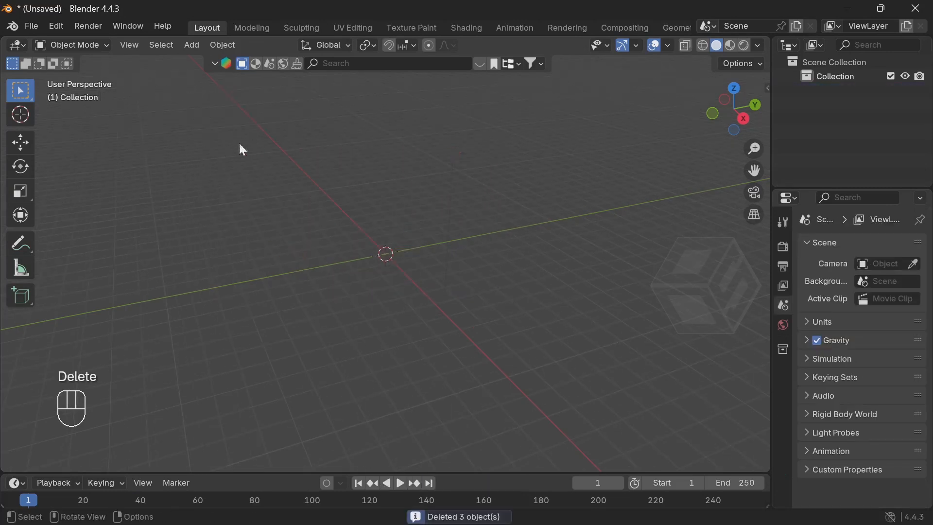
- Add a plane mesh at the world origin
{"action": "left_click", "coordinate": [190, 44]}
{"action": "mouse_move", "coordinate": [200, 61]}
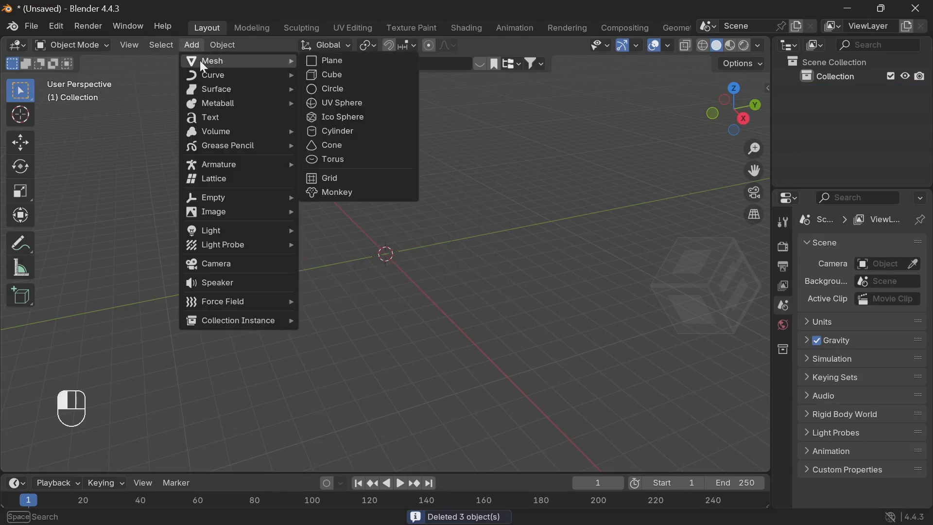
{"action": "left_click", "coordinate": [374, 68]}
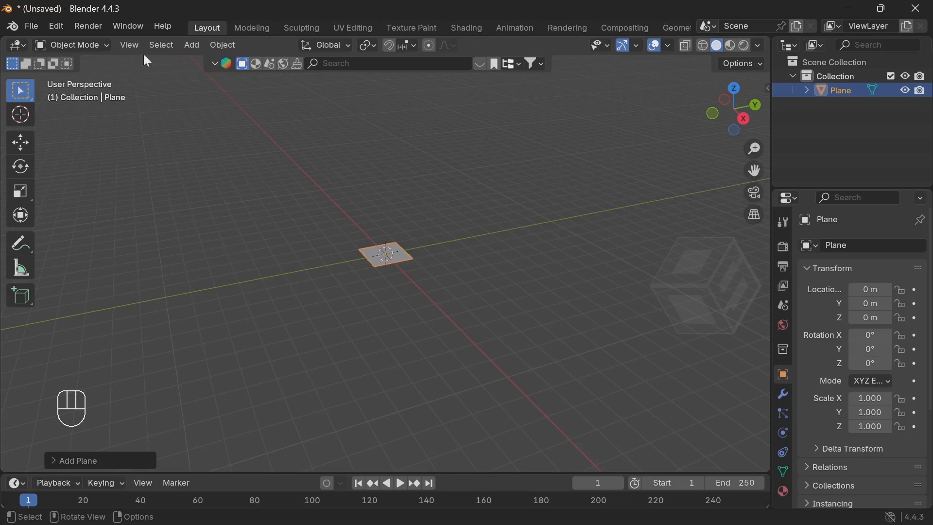
- Split the 3D viewport vertically into two side-by-side viewports, with the dividing line slightly past the middle
{"action": "left_click", "coordinate": [129, 45]}
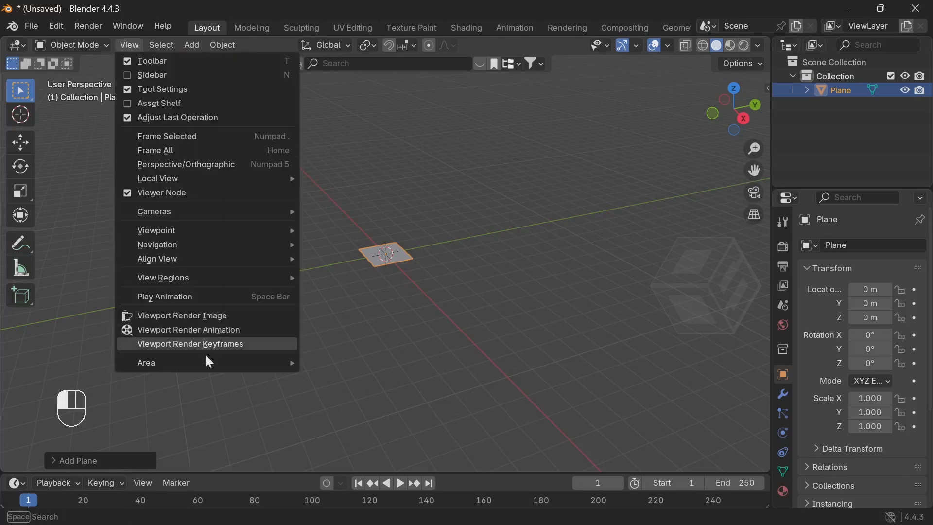
{"action": "mouse_move", "coordinate": [207, 360]}
{"action": "left_click", "coordinate": [325, 394]}
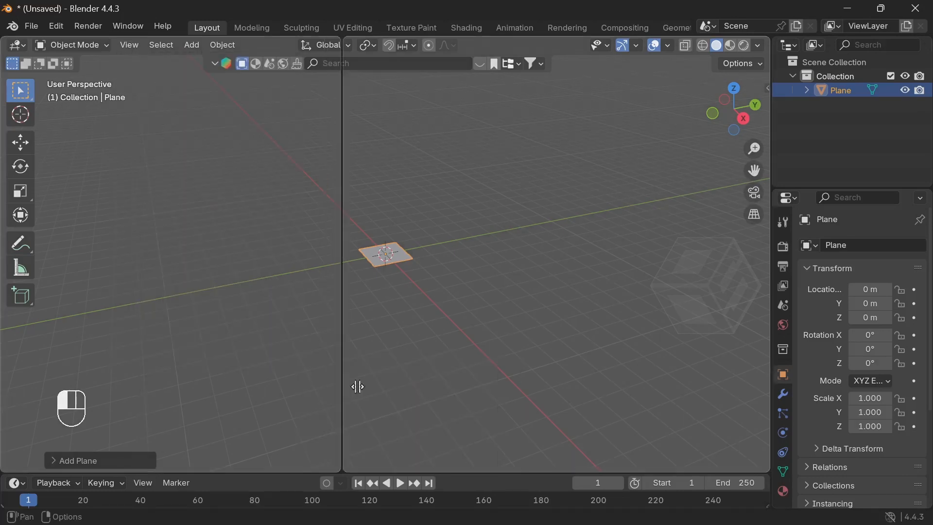
{"action": "left_click", "coordinate": [464, 340]}
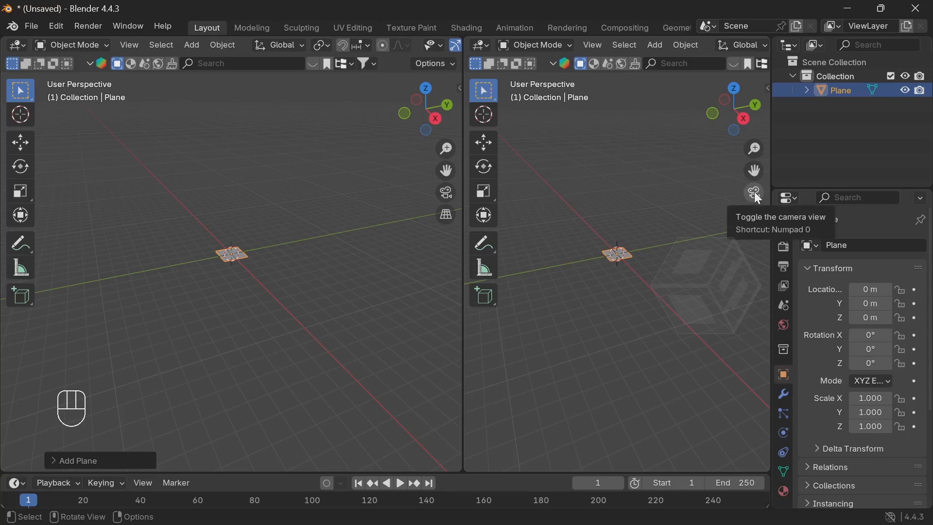
- Add a camera at the origin, aimed straight down, with one viewport set to top orthographic view
{"action": "scroll", "coordinate": [237, 251], "scroll_direction": "up", "scroll_amount": 8}
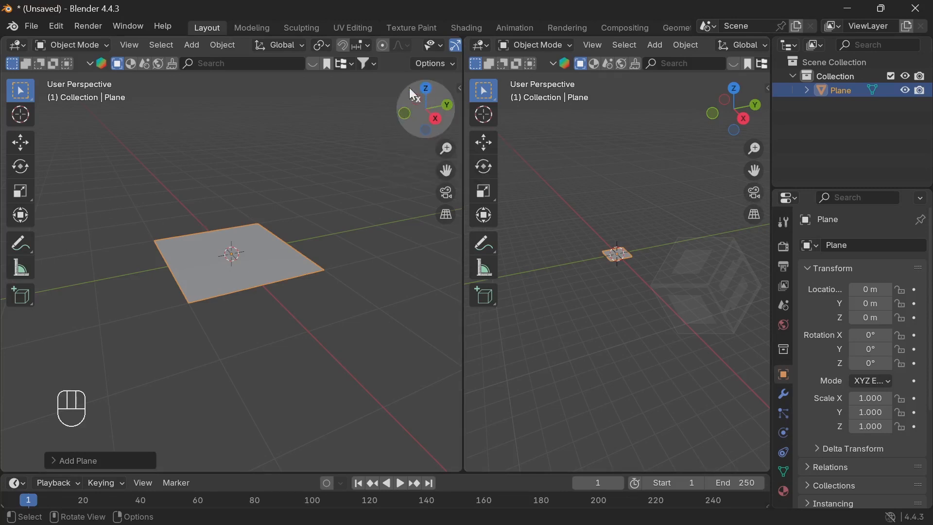
{"action": "left_click", "coordinate": [426, 88]}
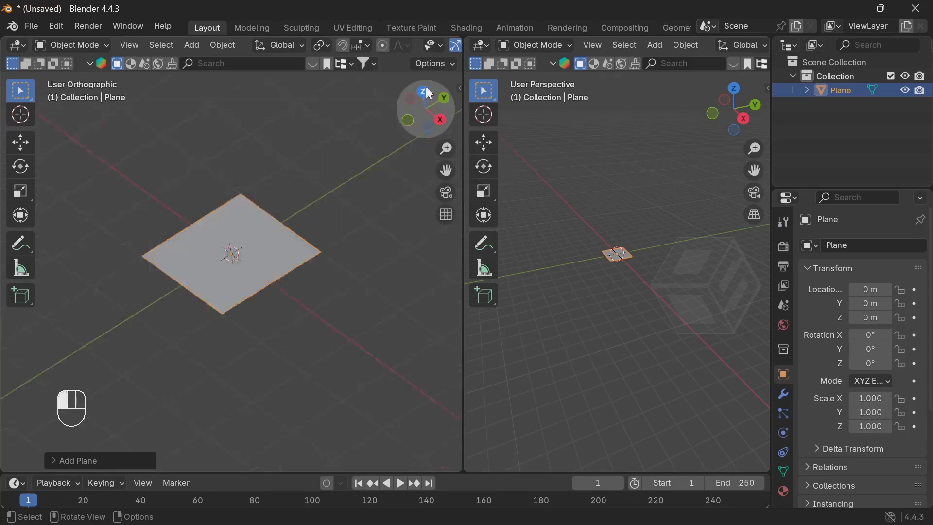
{"action": "left_click", "coordinate": [187, 45]}
{"action": "left_click", "coordinate": [222, 262]}
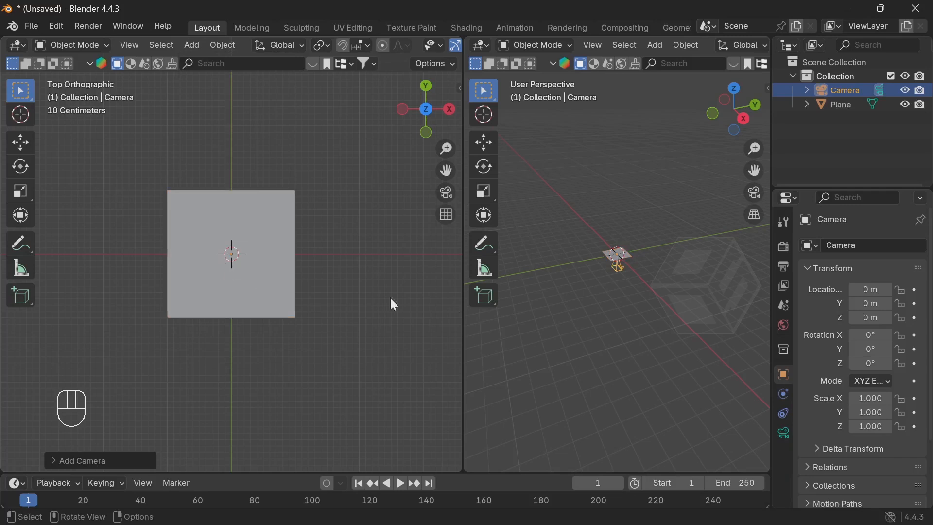
- Show the scene through the camera in the second viewport while keeping an angled perspective view in the first
{"action": "middle_click_drag", "start_coordinate": [309, 317], "coordinate": [381, 189]}
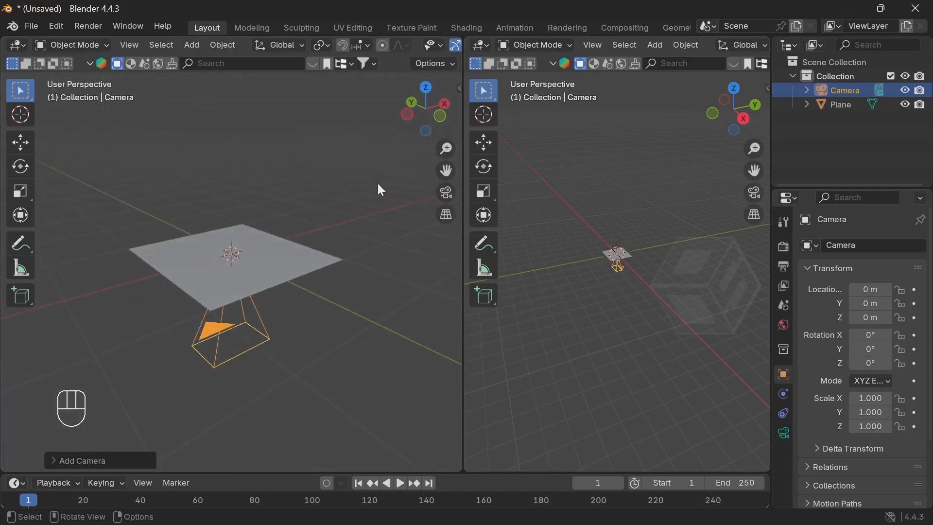
{"action": "middle_click_drag", "start_coordinate": [315, 290], "coordinate": [298, 287]}
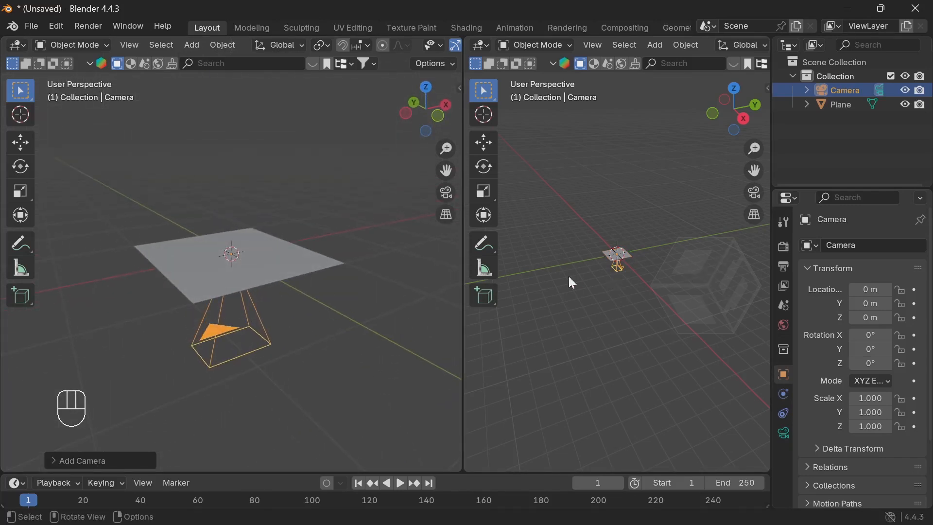
{"action": "left_click", "coordinate": [753, 194]}
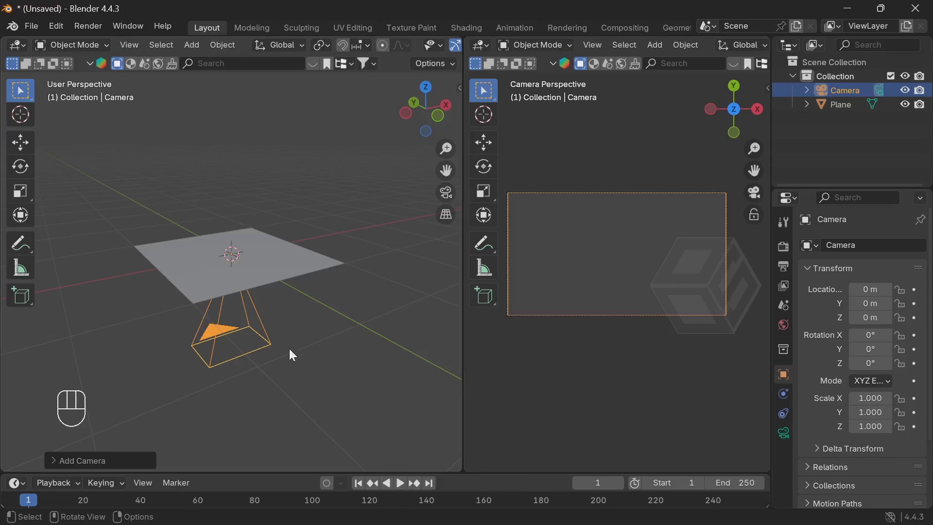
- Move the camera straight up along Z to about 2.38 m above the plane
{"action": "mouse_move", "coordinate": [336, 320]}
{"action": "middle_mouse_down"}
{"action": "mouse_move", "coordinate": [316, 316]}
{"action": "mouse_move", "coordinate": [332, 316]}
{"action": "mouse_move", "coordinate": [322, 327]}
{"action": "mouse_move", "coordinate": [347, 326]}
{"action": "middle_mouse_up"}
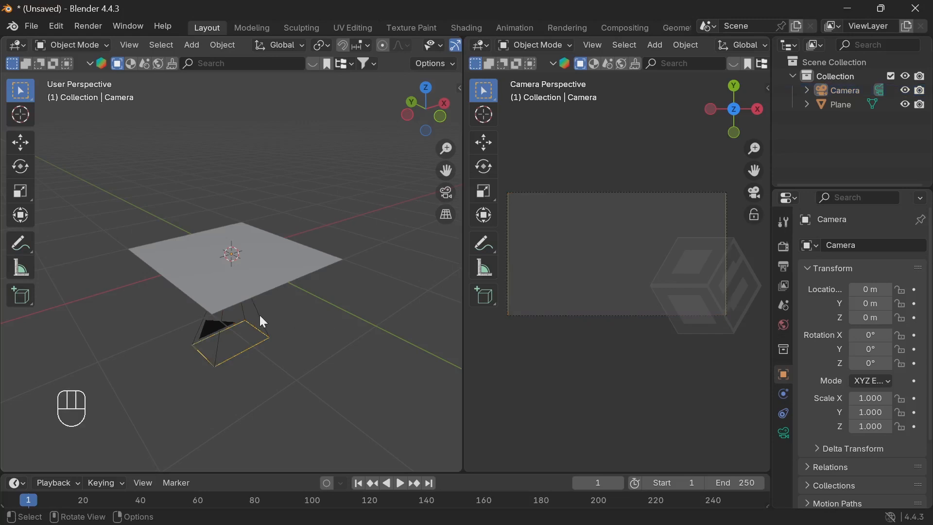
{"action": "left_click", "coordinate": [24, 148]}
{"action": "left_click_drag", "start_coordinate": [230, 203], "coordinate": [233, 410]}
{"action": "left_click", "coordinate": [234, 410]}
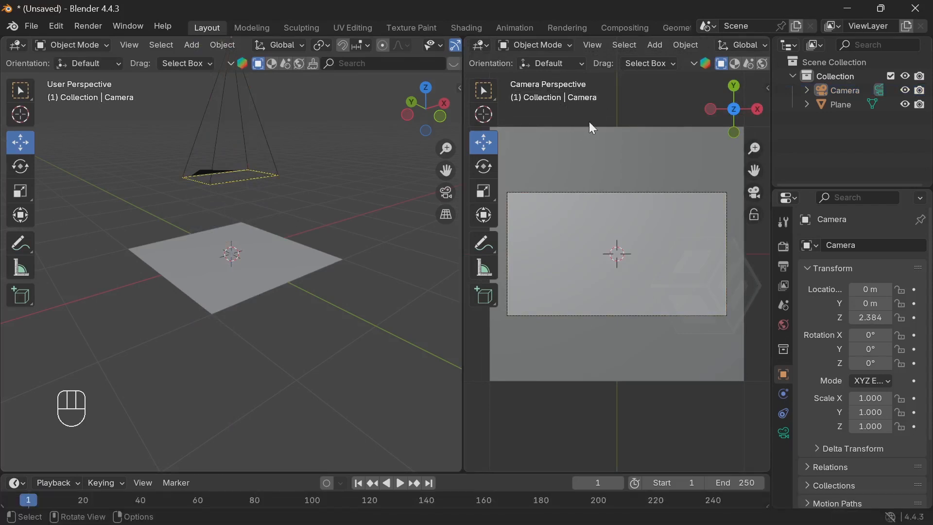
- Hide the toolbar in the camera viewport and set its shading to MatCap lighting with the rainbow-coloured normal sphere
{"action": "key", "text": "t"}
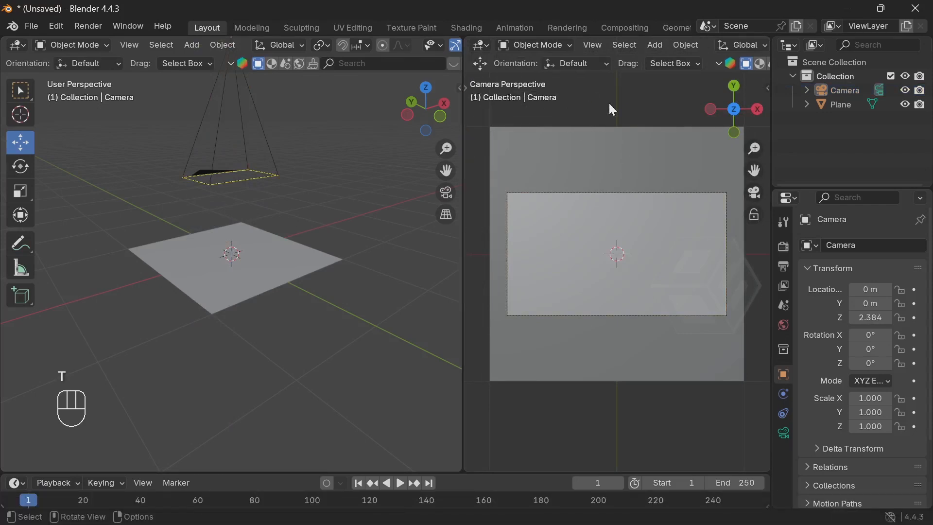
{"action": "scroll", "coordinate": [668, 55], "scroll_direction": "down", "scroll_amount": 5}
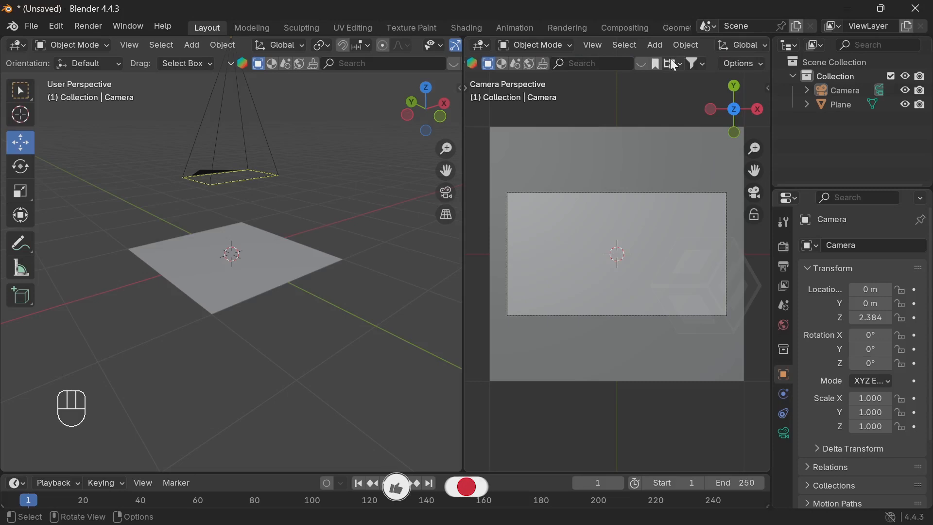
{"action": "scroll", "coordinate": [678, 42], "scroll_direction": "down", "scroll_amount": 2}
{"action": "scroll", "coordinate": [677, 43], "scroll_direction": "down", "scroll_amount": 5}
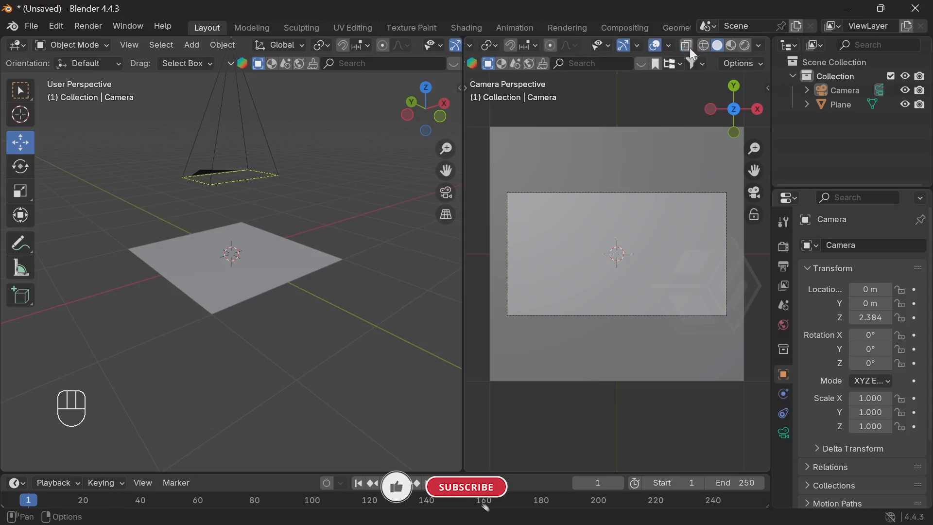
{"action": "left_click", "coordinate": [757, 45]}
{"action": "left_click", "coordinate": [744, 111]}
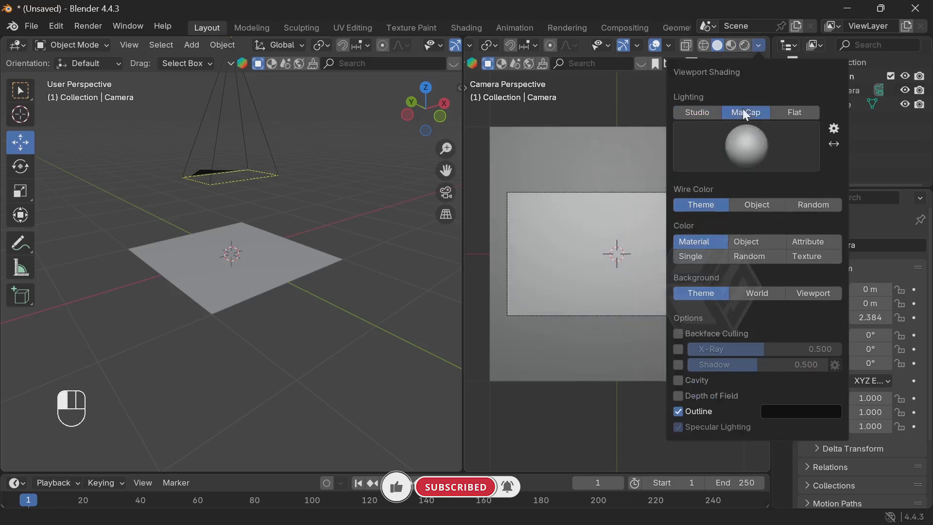
{"action": "left_click", "coordinate": [748, 143]}
{"action": "left_click", "coordinate": [753, 196]}
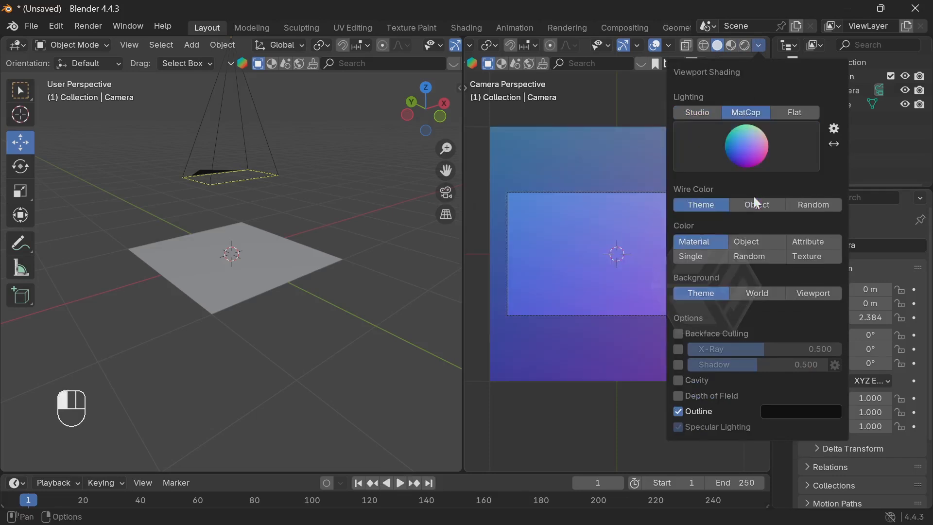
{"action": "left_click", "coordinate": [601, 122]}
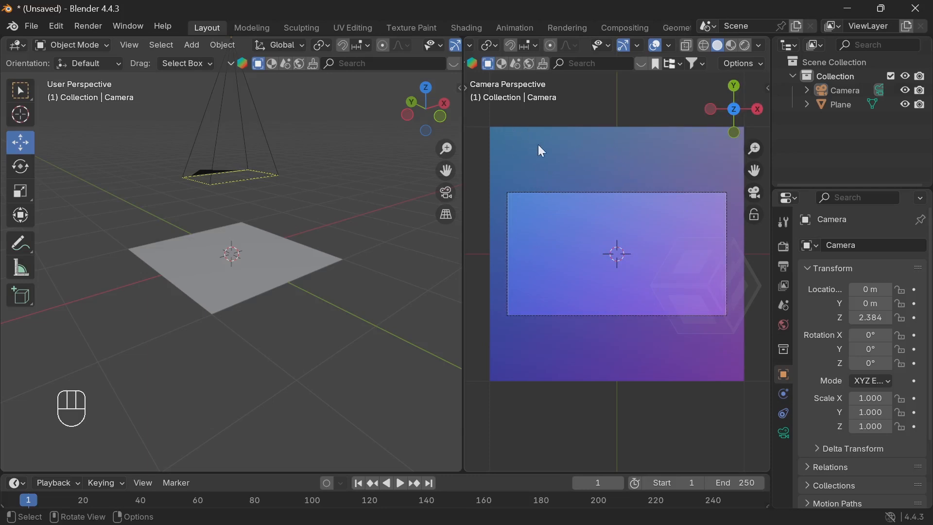
- Temporarily add a torus over the plane to preview the MatCap colours on it, and delete it again
{"action": "left_click", "coordinate": [30, 28]}
{"action": "mouse_move", "coordinate": [160, 42]}
{"action": "left_click", "coordinate": [186, 47]}
{"action": "mouse_move", "coordinate": [199, 62]}
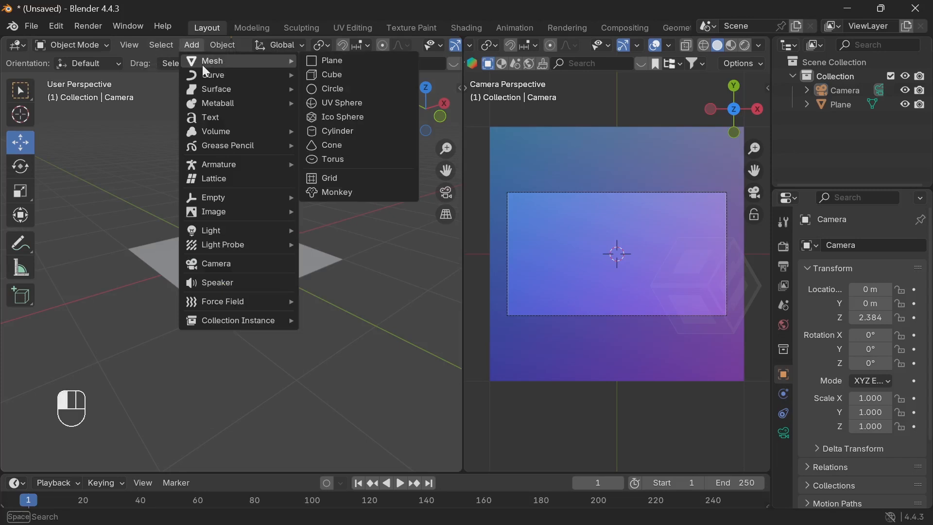
{"action": "left_click", "coordinate": [340, 160]}
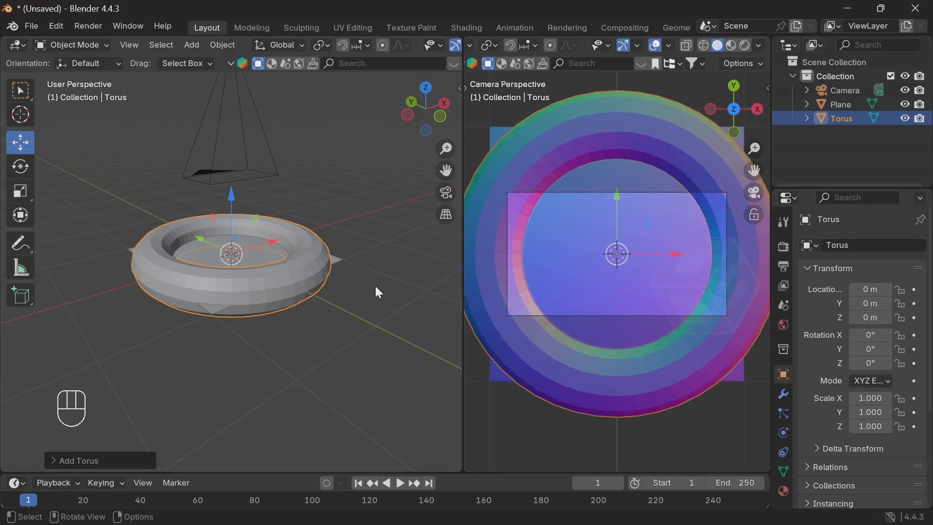
{"action": "key", "text": "Delete"}
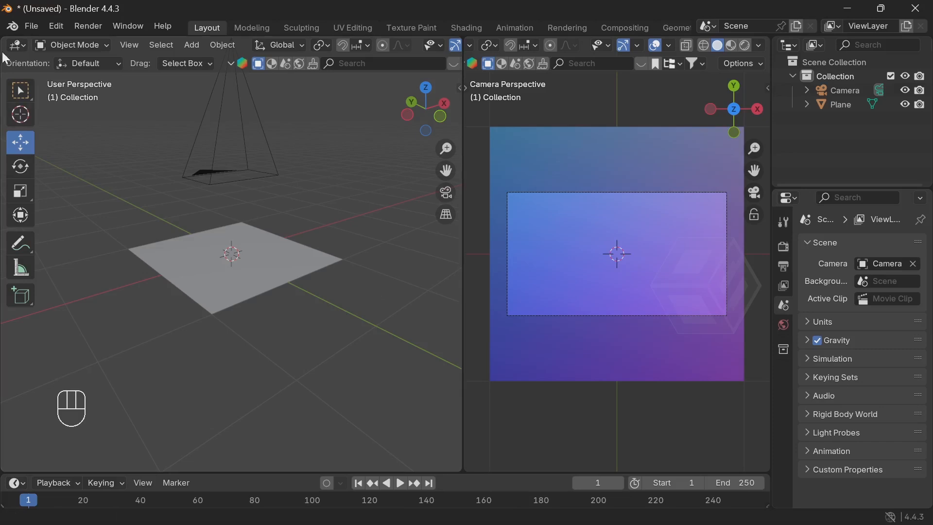
{"action": "left_click", "coordinate": [34, 26]}
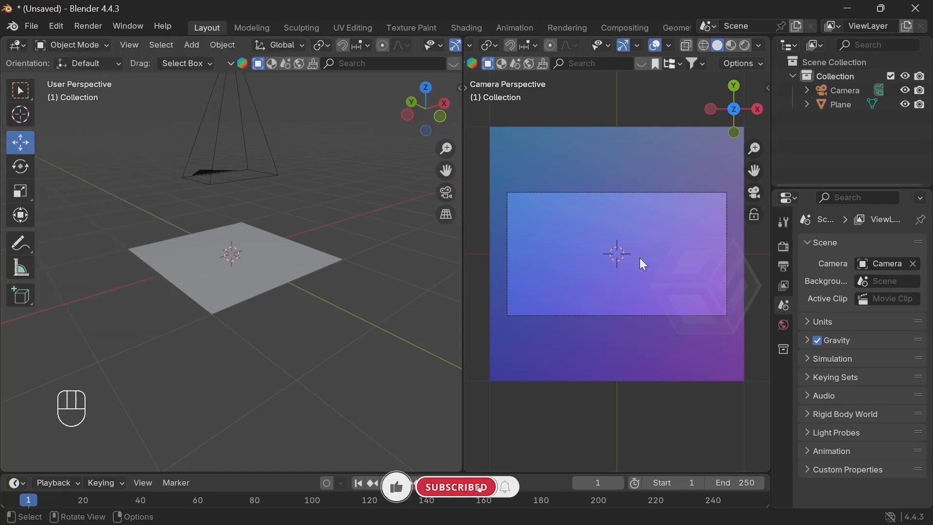
- Select the camera and set the render output's X resolution to 1000 px
{"action": "left_click", "coordinate": [264, 175]}
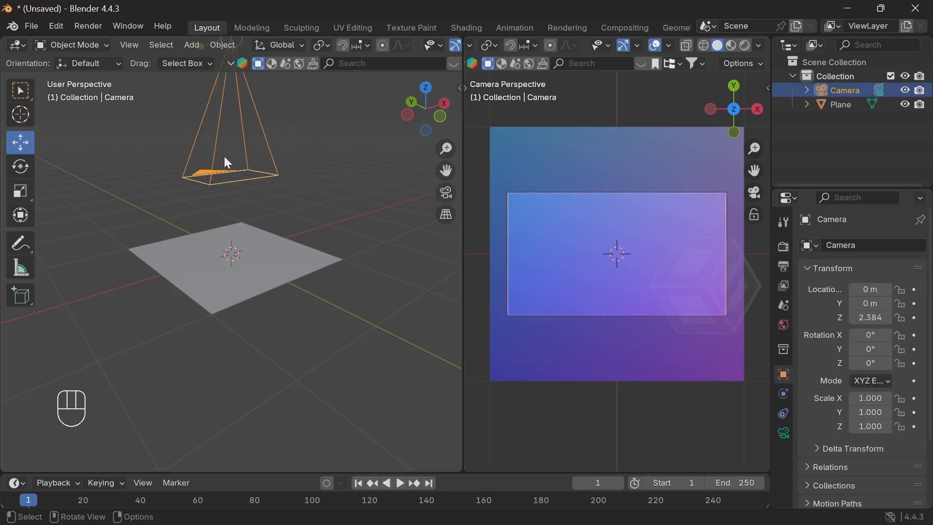
{"action": "left_click", "coordinate": [784, 267]}
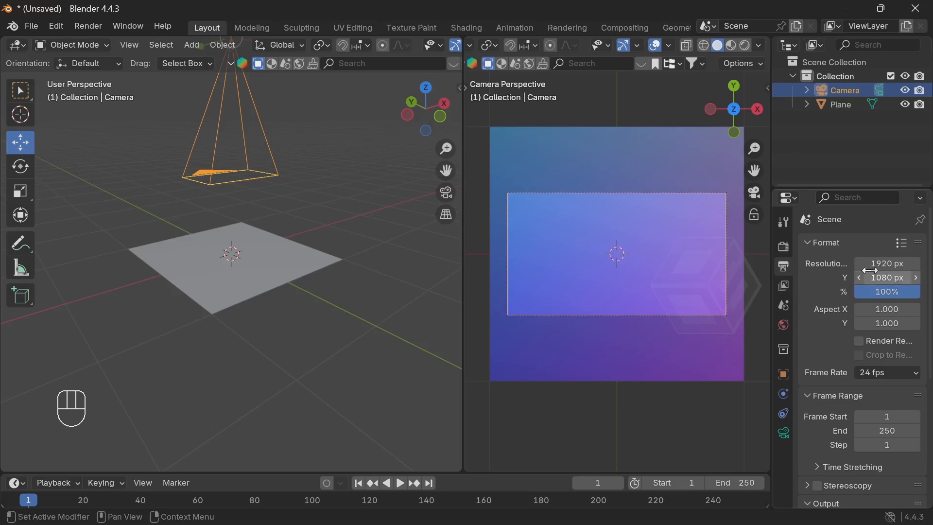
{"action": "double_click", "coordinate": [879, 263]}
{"action": "type", "text": "5000"}
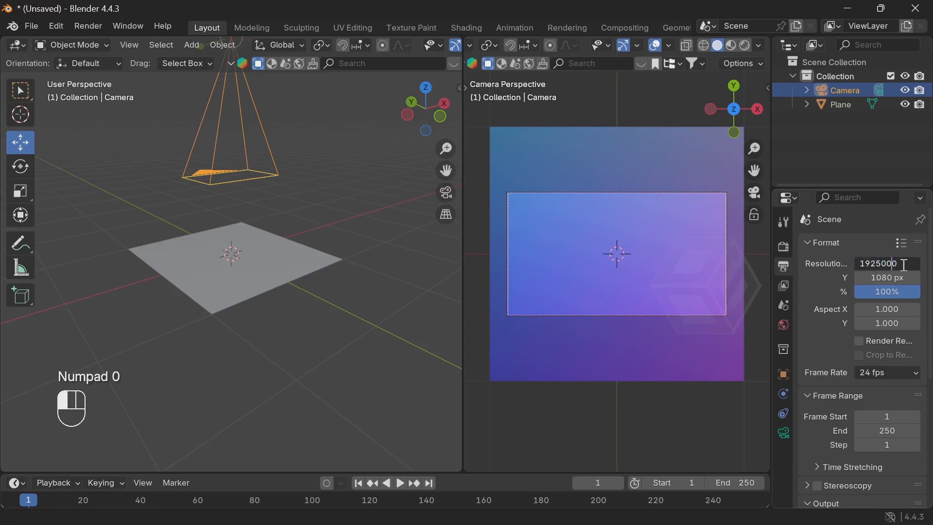
{"action": "left_click_drag", "start_coordinate": [905, 263], "coordinate": [831, 263]}
{"action": "type", "text": "1000"}
{"action": "key", "text": "Return"}
- Set the render output's Y resolution to 1000 px to make the camera frame square
{"action": "double_click", "coordinate": [905, 277]}
{"action": "type", "text": "100"}
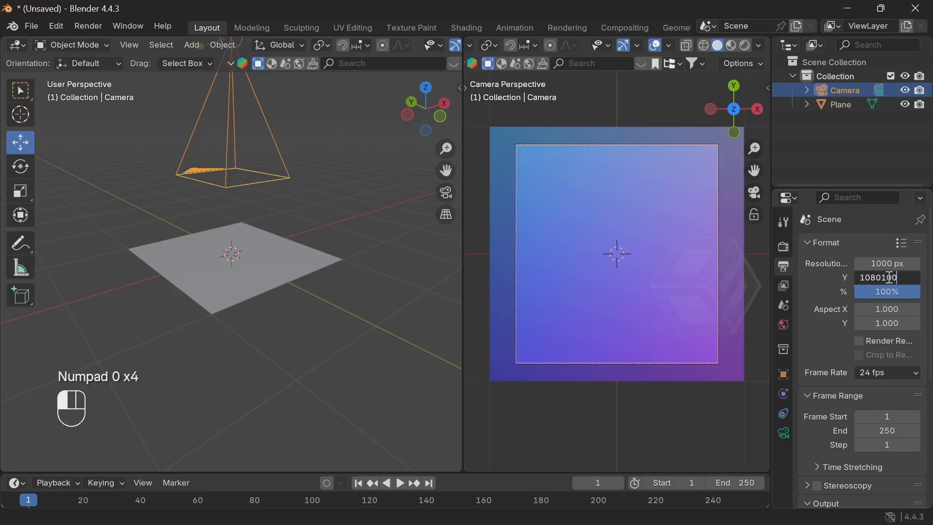
{"action": "left_click_drag", "start_coordinate": [906, 276], "coordinate": [838, 273]}
{"action": "key", "text": "KP_1"}
{"action": "key", "text": "KP_0"}
{"action": "key", "text": "KP_0"}
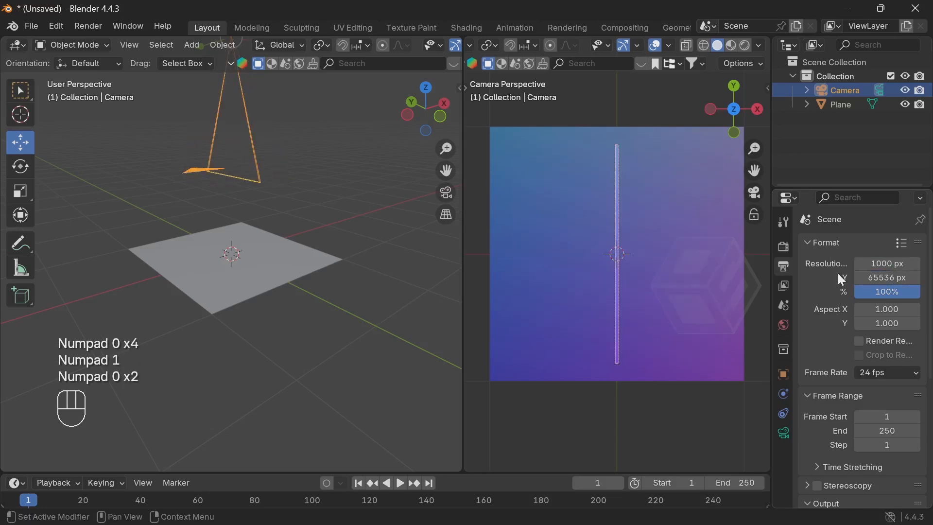
{"action": "left_click", "coordinate": [896, 277]}
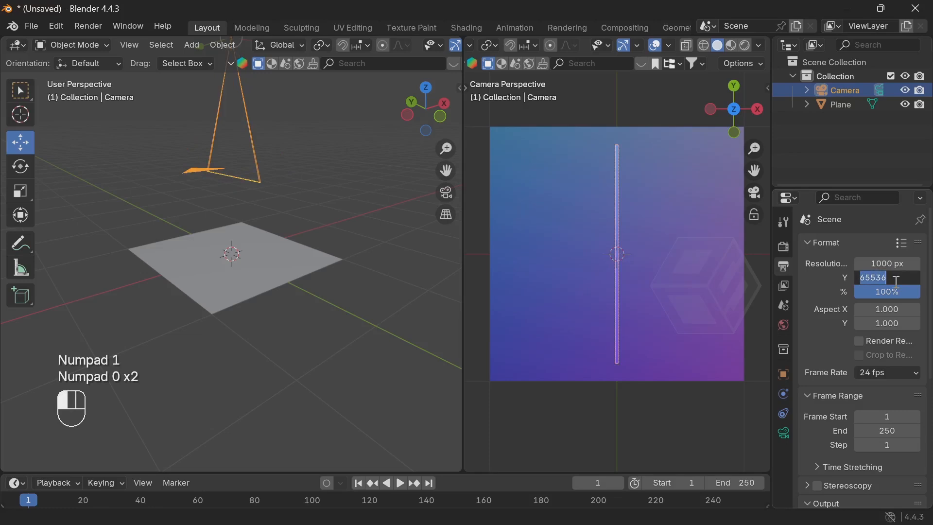
{"action": "type", "text": "1000"}
{"action": "key", "text": "Return"}
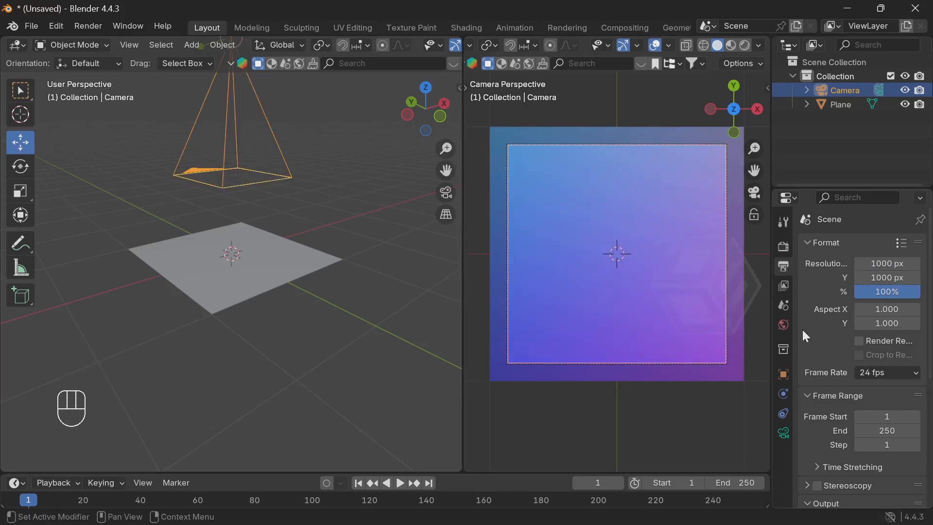
- Widen the properties area and open the camera's lens settings
{"action": "left_click", "coordinate": [755, 304]}
{"action": "left_click_drag", "start_coordinate": [770, 300], "coordinate": [737, 288]}
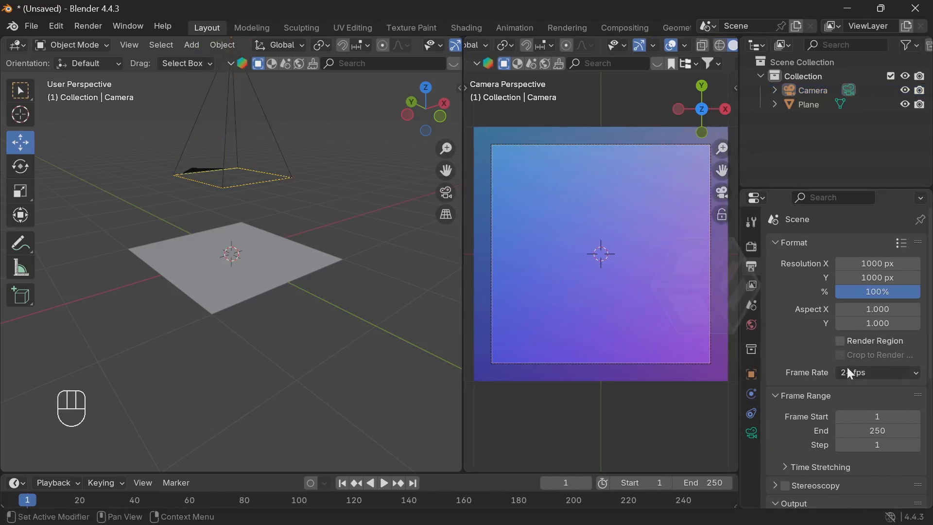
{"action": "left_click", "coordinate": [752, 432]}
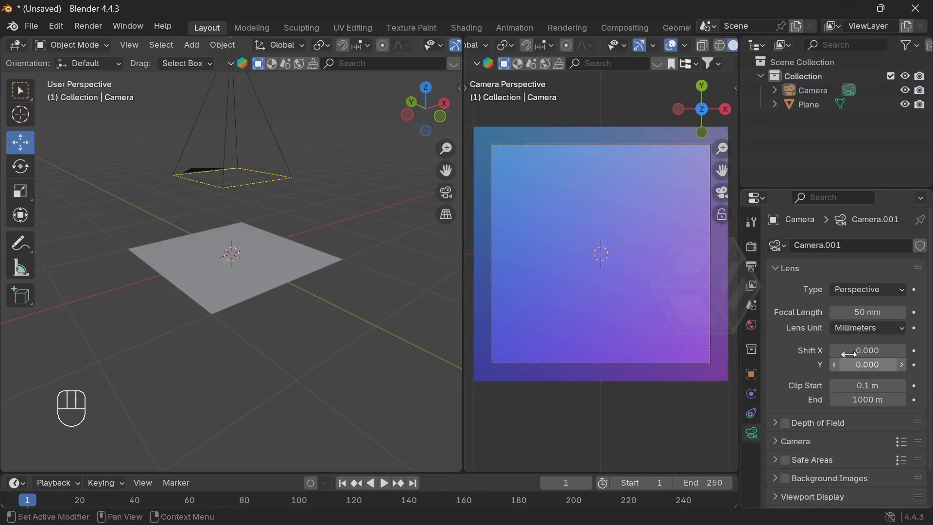
- Try the Orthographic and Panoramic lens types on the camera and return it to Perspective
{"action": "left_click", "coordinate": [868, 287]}
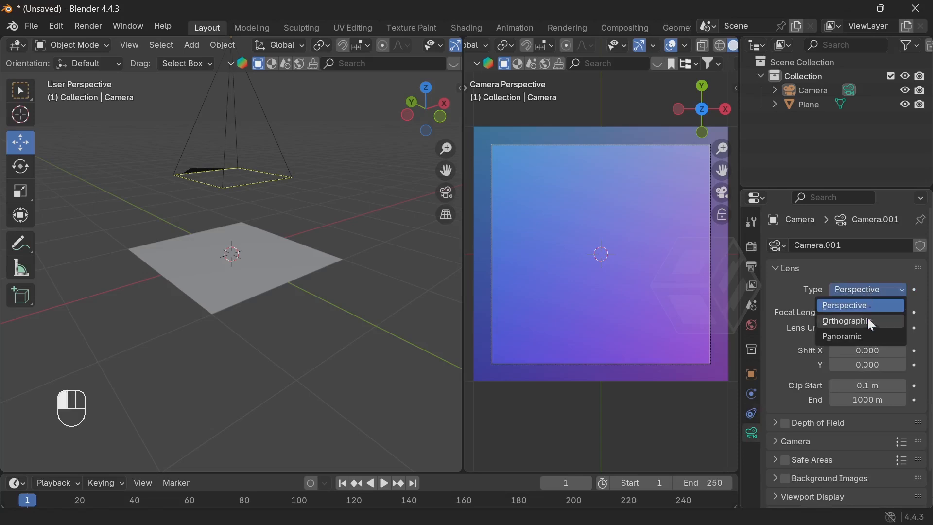
{"action": "left_click", "coordinate": [868, 321]}
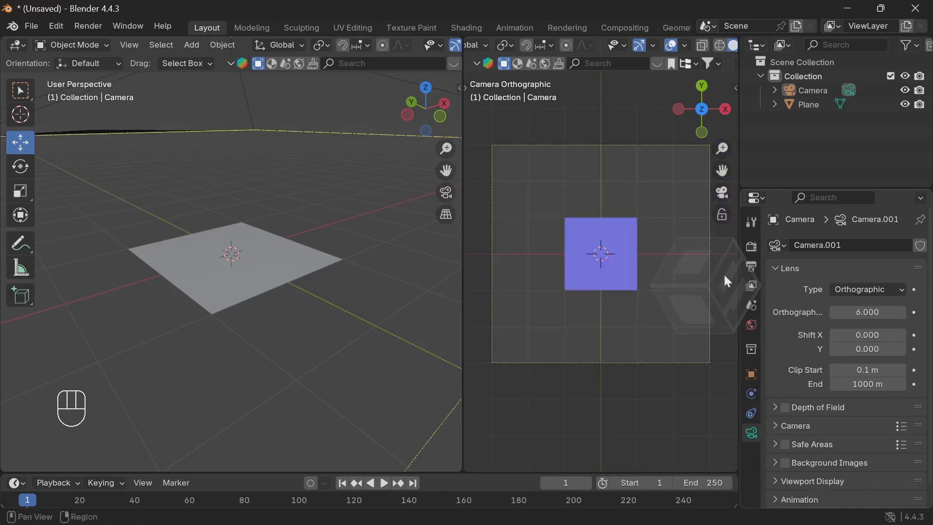
{"action": "scroll", "coordinate": [613, 267], "scroll_direction": "up", "scroll_amount": 5}
{"action": "scroll", "coordinate": [613, 264], "scroll_direction": "down", "scroll_amount": 3}
{"action": "scroll", "coordinate": [614, 264], "scroll_direction": "up", "scroll_amount": 2}
{"action": "left_click", "coordinate": [886, 290]}
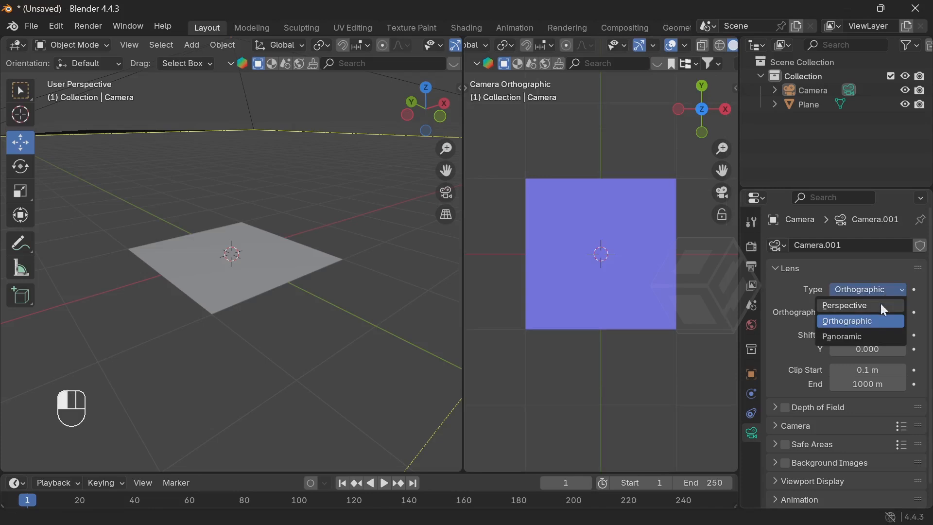
{"action": "left_click", "coordinate": [881, 305]}
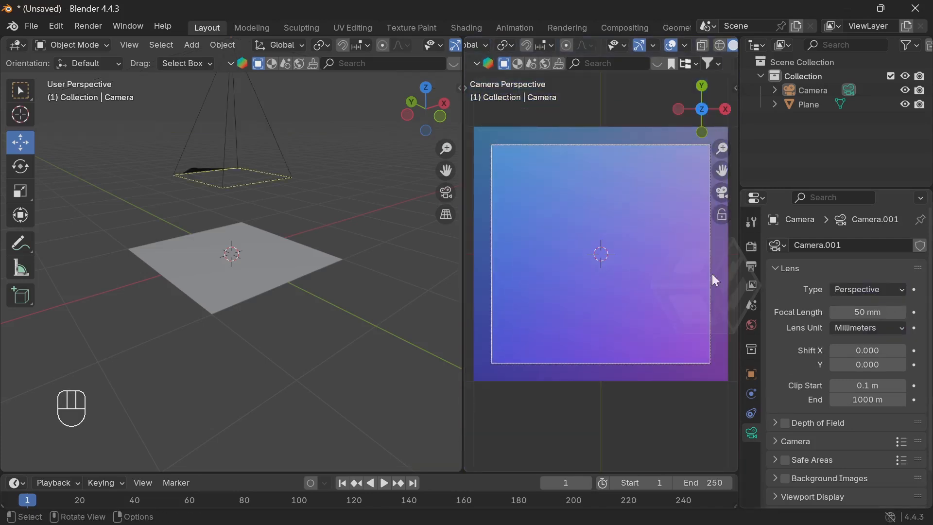
{"action": "left_click", "coordinate": [855, 288]}
{"action": "left_click", "coordinate": [861, 337]}
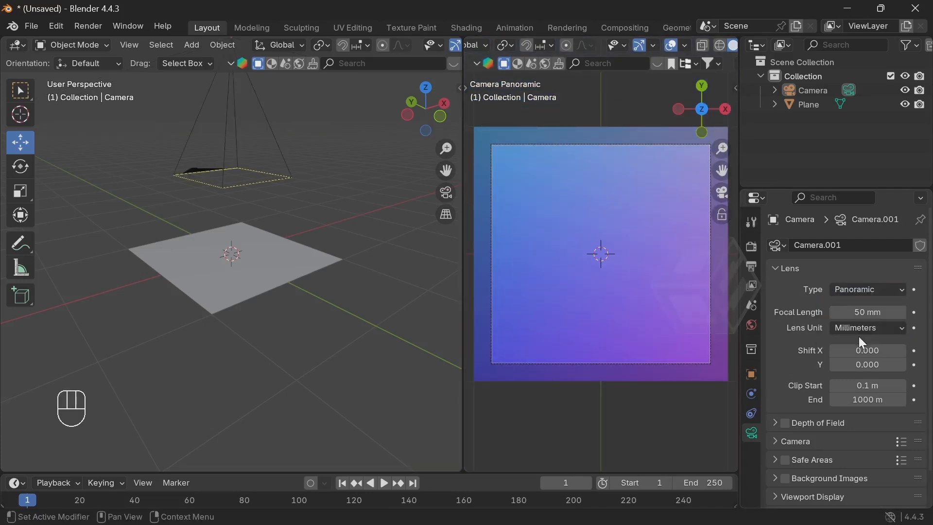
{"action": "left_click", "coordinate": [864, 289]}
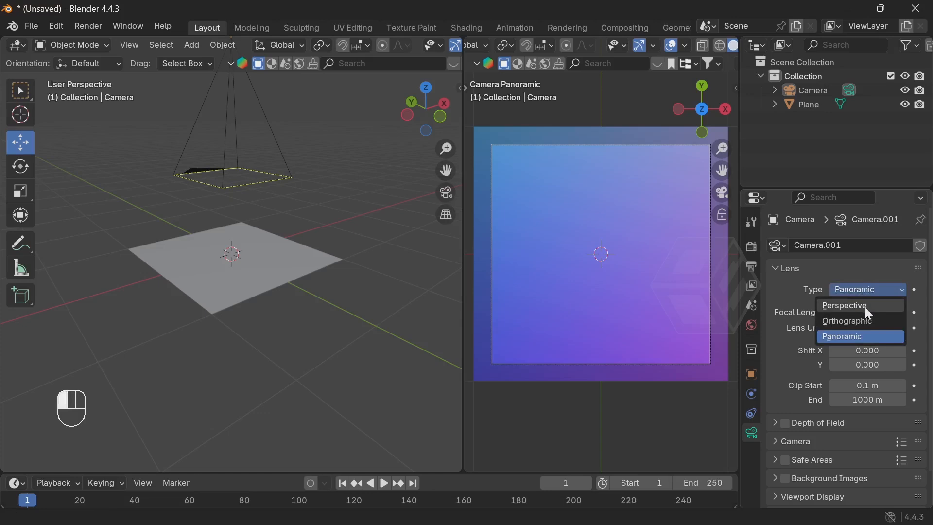
{"action": "left_click", "coordinate": [865, 306]}
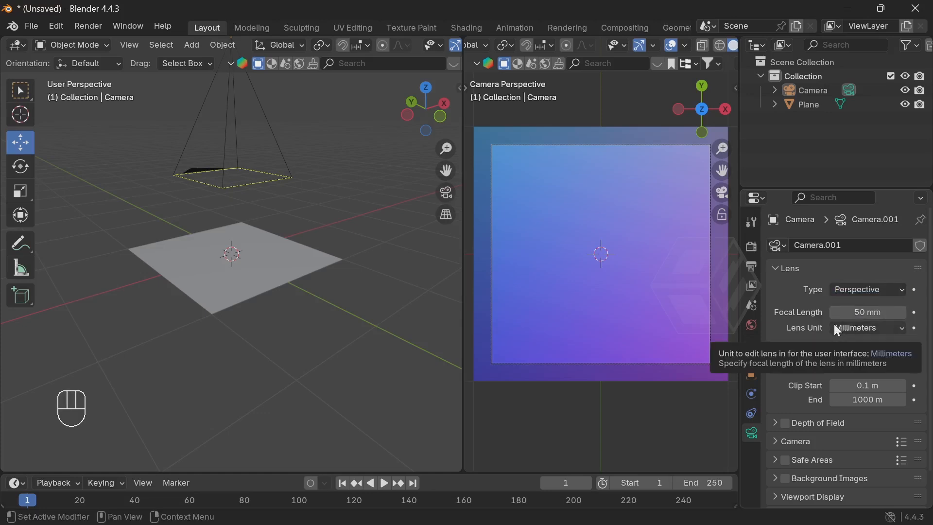
- Set the camera's focal length to 43 mm so the plane fills the camera frame
{"action": "left_click", "coordinate": [854, 312]}
{"action": "type", "text": "44"}
{"action": "key", "text": "Return"}
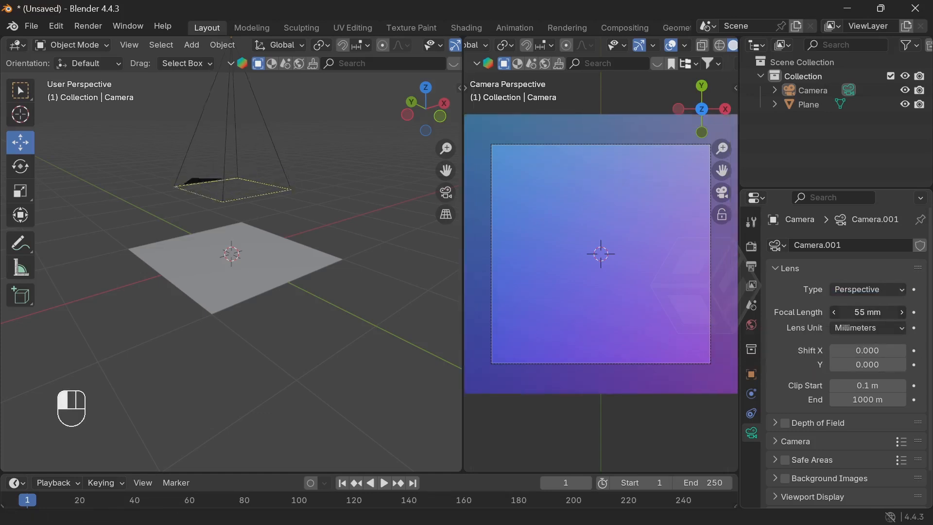
{"action": "mouse_move", "coordinate": [854, 312]}
{"action": "left_mouse_down"}
{"action": "mouse_move", "coordinate": [867, 312]}
{"action": "mouse_move", "coordinate": [832, 312]}
{"action": "mouse_move", "coordinate": [874, 312]}
{"action": "mouse_move", "coordinate": [852, 312]}
{"action": "left_mouse_up"}
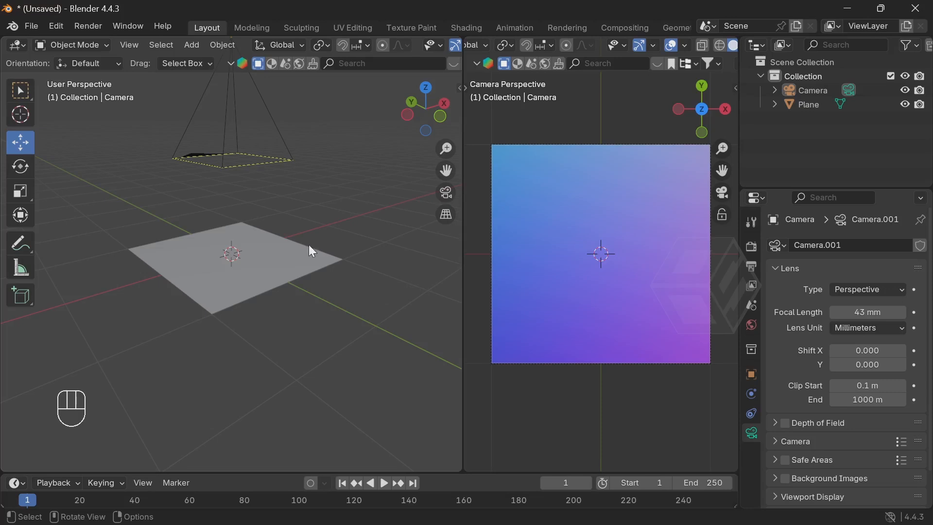
- Move the camera down along Z until it sits close above the plane
{"action": "scroll", "coordinate": [309, 238], "scroll_direction": "down", "scroll_amount": 4}
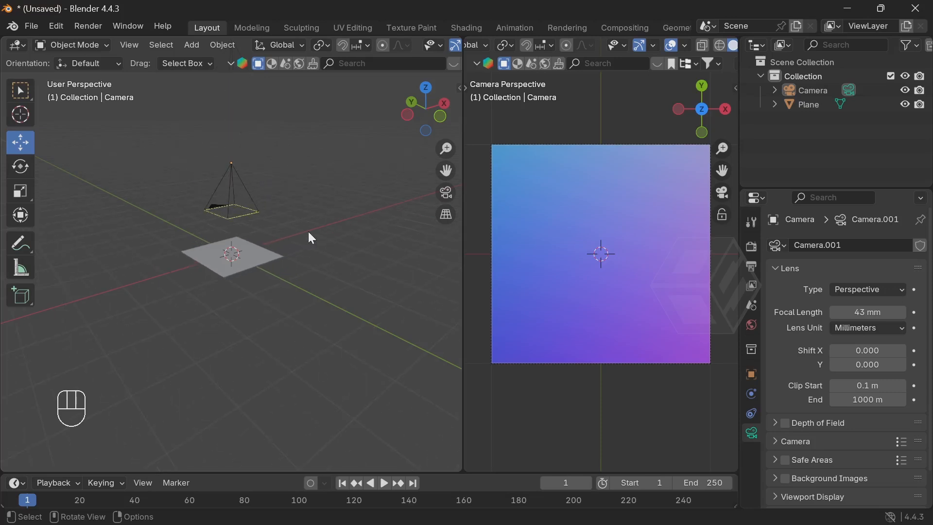
{"action": "left_click", "coordinate": [242, 178]}
{"action": "left_click_drag", "start_coordinate": [228, 98], "coordinate": [239, 164]}
{"action": "left_click", "coordinate": [239, 165]}
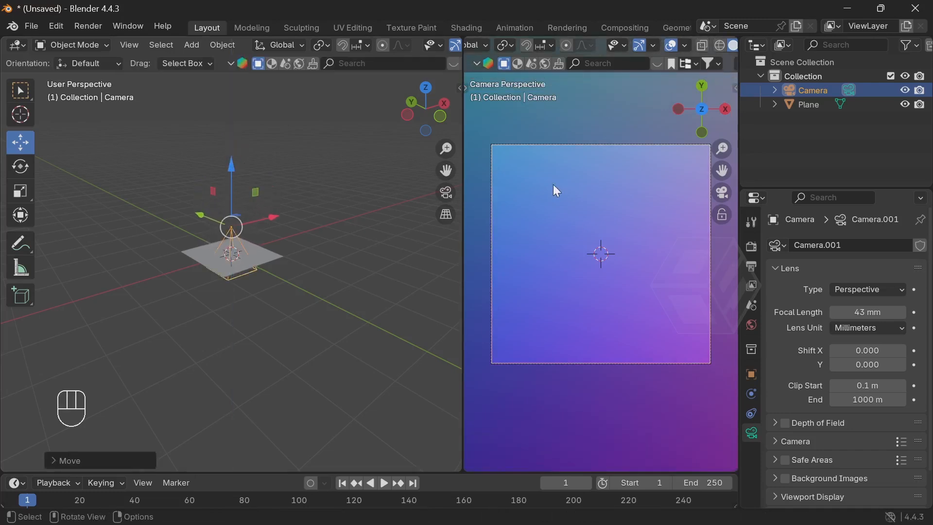
- Set the camera's focal length to 14 mm so the frame matches the plane's edges
{"action": "scroll", "coordinate": [568, 199], "scroll_direction": "down", "scroll_amount": 2}
{"action": "scroll", "coordinate": [569, 200], "scroll_direction": "up", "scroll_amount": 1}
{"action": "left_click", "coordinate": [858, 312]}
{"action": "left_click", "coordinate": [857, 313]}
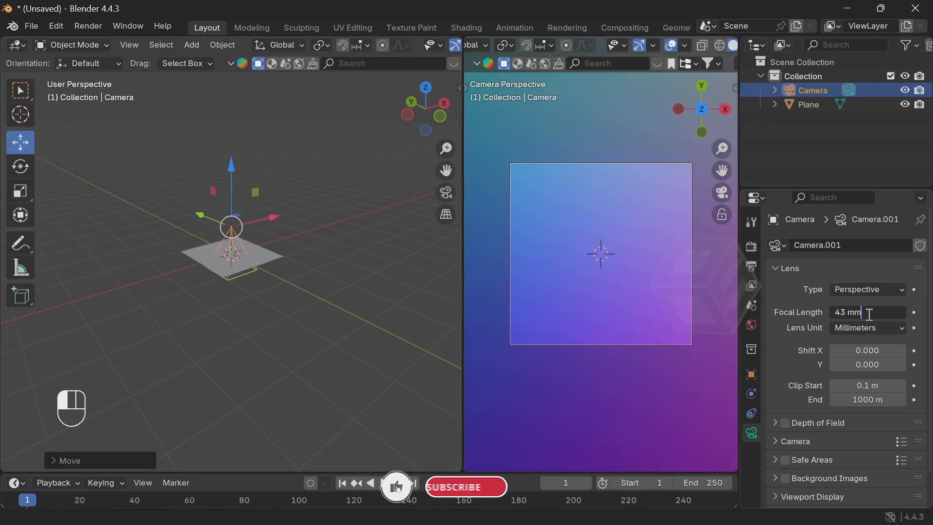
{"action": "left_click", "coordinate": [811, 316]}
{"action": "left_click_drag", "start_coordinate": [859, 313], "coordinate": [822, 313]}
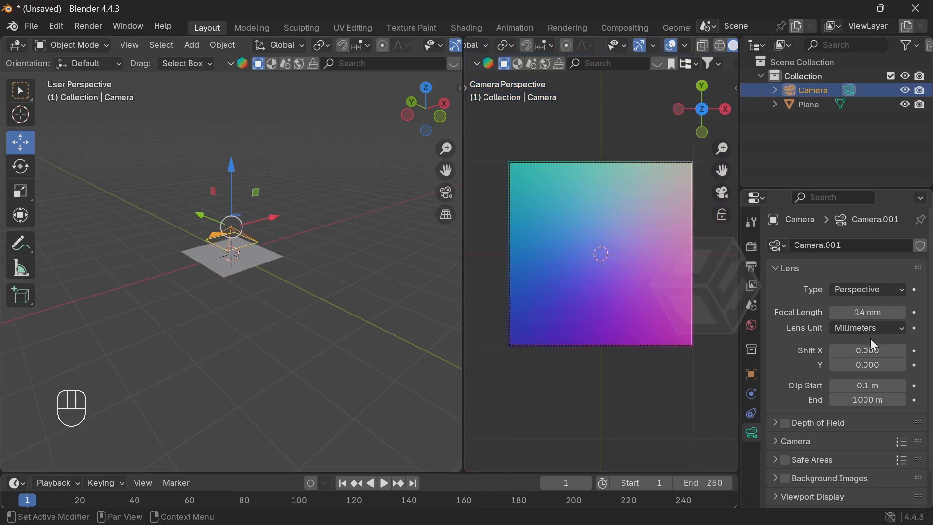
{"action": "left_click", "coordinate": [902, 312]}
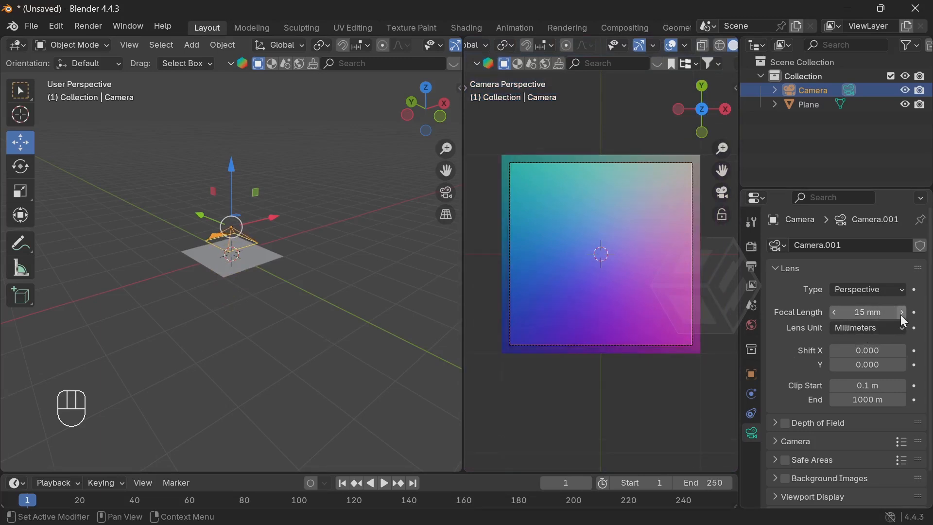
{"action": "left_click", "coordinate": [834, 312]}
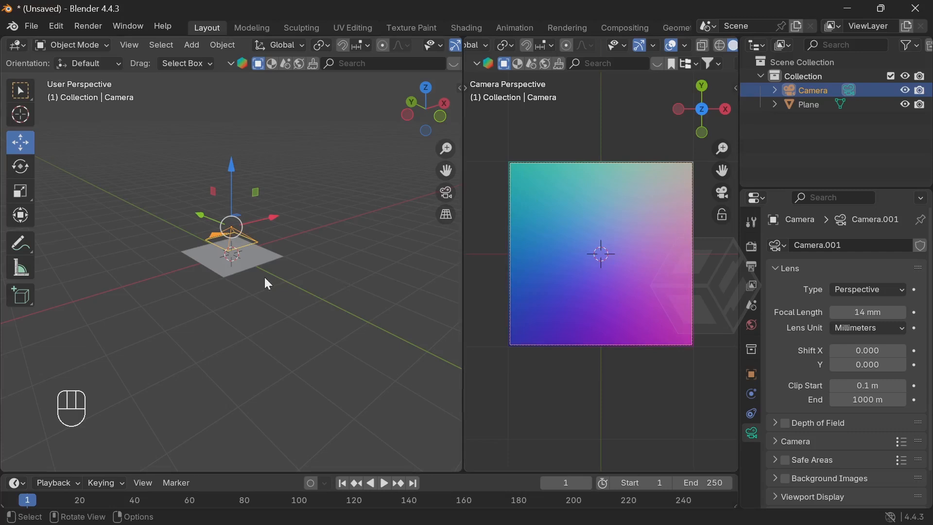
- Add a cube at the plane's centre and scale it uniformly to about 0.37
{"action": "scroll", "coordinate": [268, 283], "scroll_direction": "up", "scroll_amount": 3}
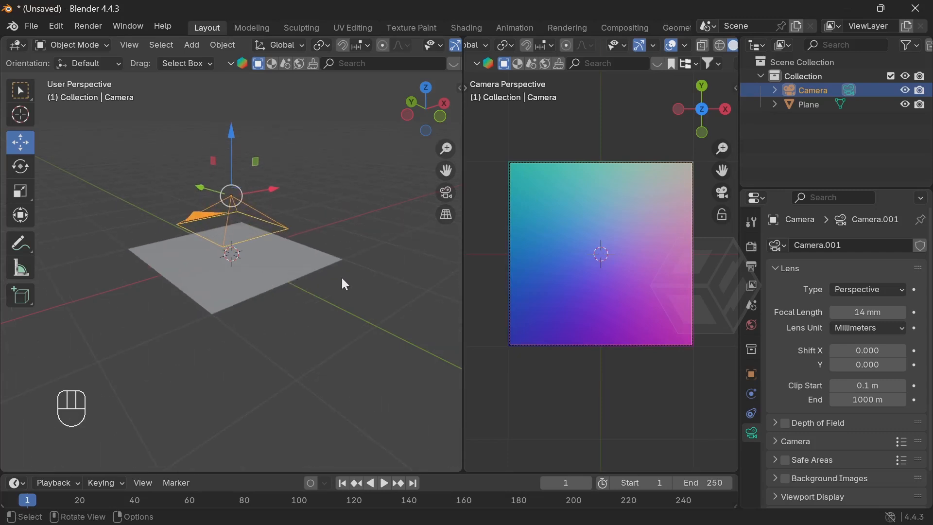
{"action": "mouse_move", "coordinate": [311, 291]}
{"action": "middle_mouse_down"}
{"action": "mouse_move", "coordinate": [325, 309]}
{"action": "mouse_move", "coordinate": [323, 334]}
{"action": "mouse_move", "coordinate": [379, 327]}
{"action": "mouse_move", "coordinate": [302, 296]}
{"action": "middle_mouse_up"}
{"action": "scroll", "coordinate": [325, 309], "scroll_direction": "up", "scroll_amount": 2}
{"action": "mouse_move", "coordinate": [311, 229]}
{"action": "middle_mouse_down"}
{"action": "mouse_move", "coordinate": [287, 229]}
{"action": "mouse_move", "coordinate": [277, 204]}
{"action": "mouse_move", "coordinate": [297, 228]}
{"action": "middle_mouse_up"}
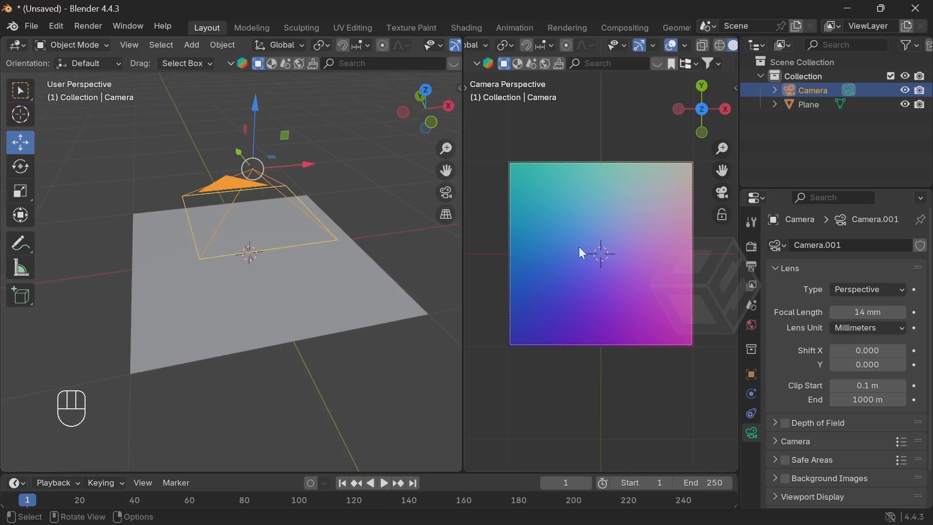
{"action": "middle_click_drag", "start_coordinate": [292, 260], "coordinate": [243, 247]}
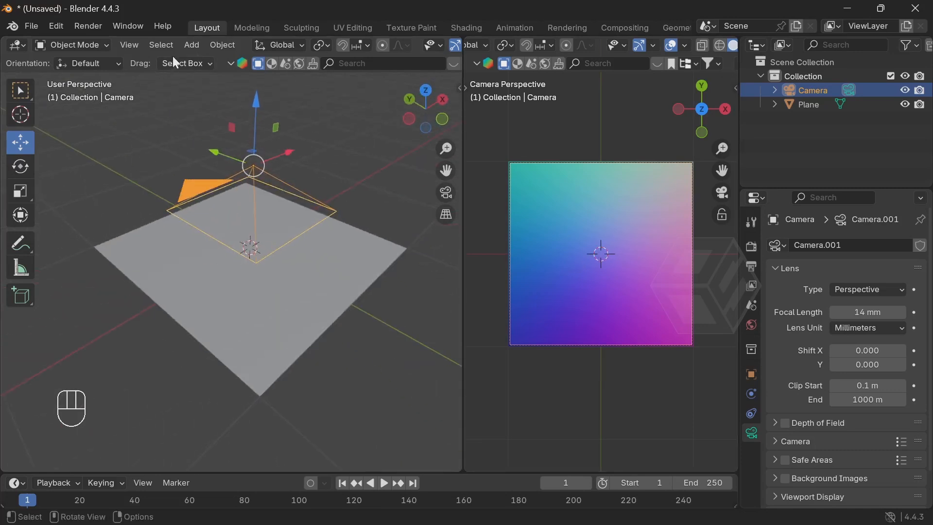
{"action": "left_click", "coordinate": [191, 45]}
{"action": "mouse_move", "coordinate": [197, 62]}
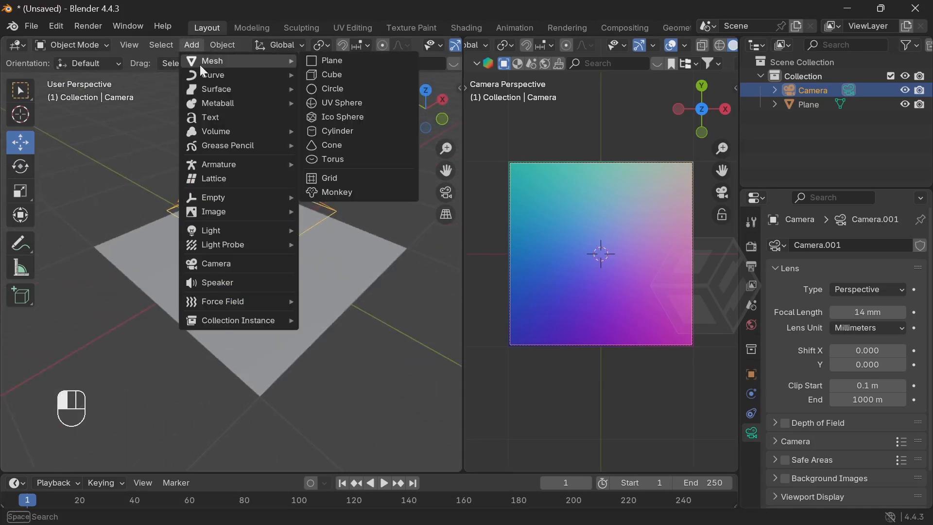
{"action": "left_click", "coordinate": [351, 73]}
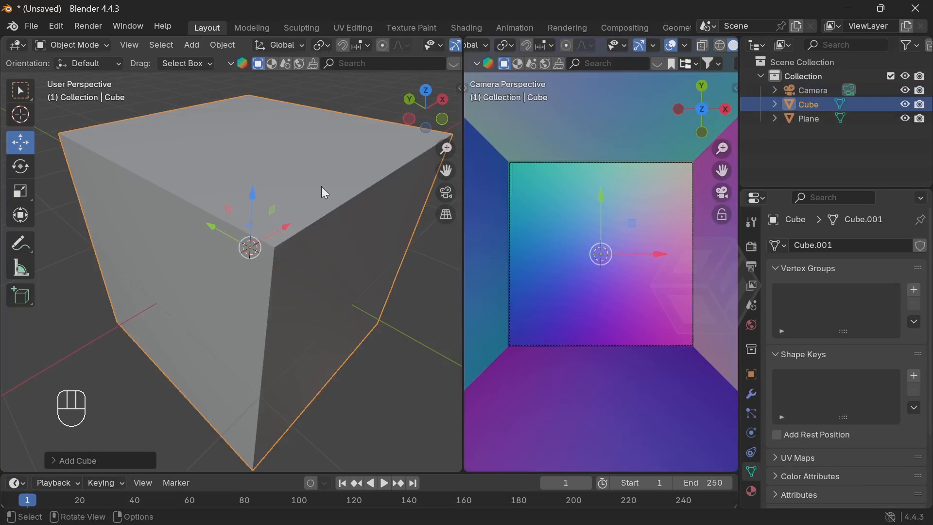
{"action": "key", "text": "s"}
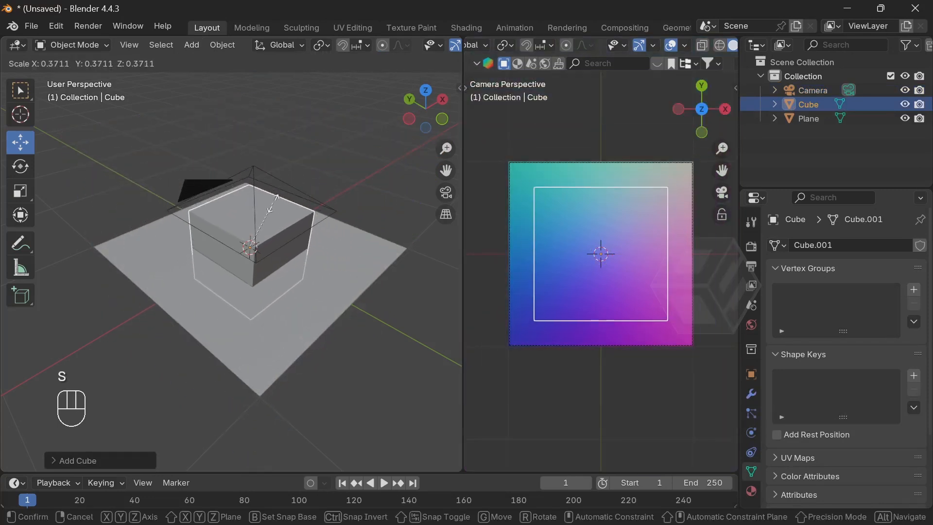
{"action": "left_click", "coordinate": [282, 199]}
- Edit the cube's mesh, scaling it narrower along Y and longer along X into a bar
{"action": "mouse_move", "coordinate": [290, 229]}
{"action": "middle_mouse_down"}
{"action": "mouse_move", "coordinate": [333, 226]}
{"action": "mouse_move", "coordinate": [296, 215]}
{"action": "middle_mouse_up"}
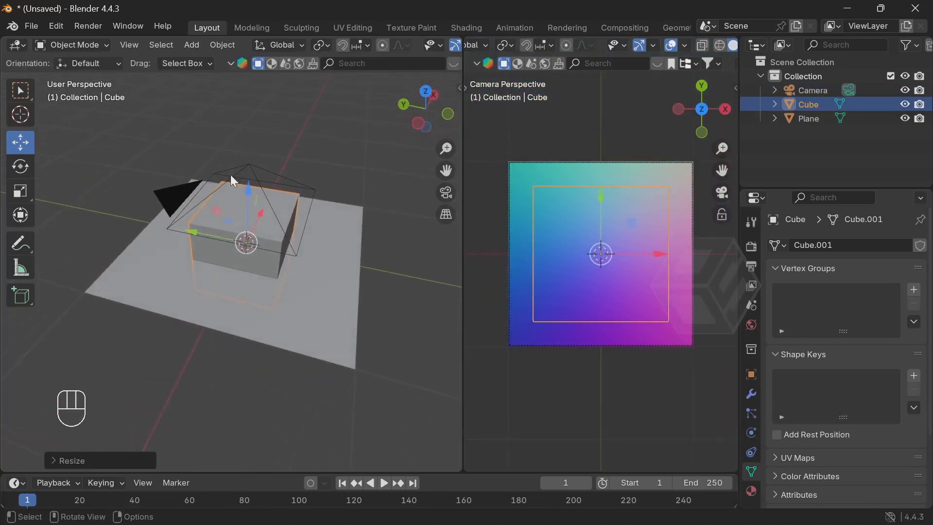
{"action": "left_click", "coordinate": [75, 46]}
{"action": "left_click", "coordinate": [86, 77]}
{"action": "middle_click_drag", "start_coordinate": [97, 243], "coordinate": [28, 159]}
{"action": "left_click", "coordinate": [20, 192]}
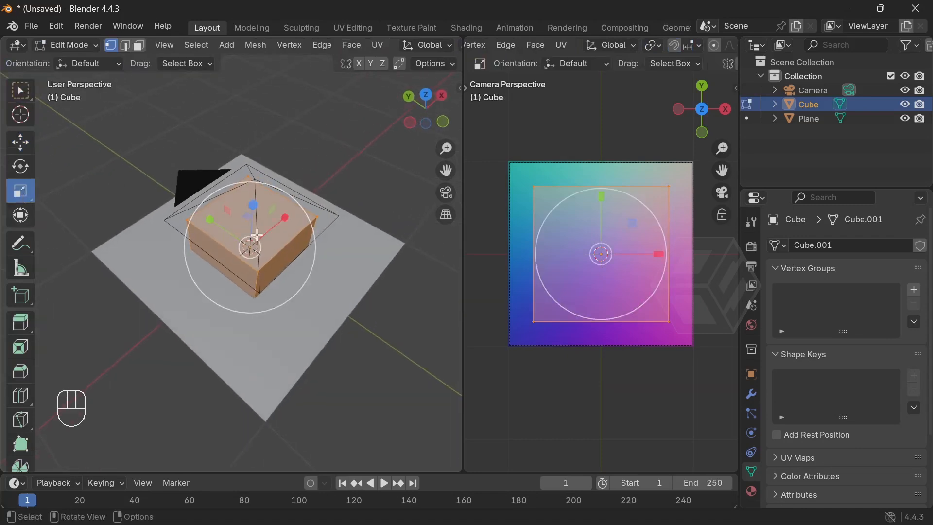
{"action": "left_click_drag", "start_coordinate": [213, 220], "coordinate": [321, 201]}
{"action": "left_click", "coordinate": [323, 200]}
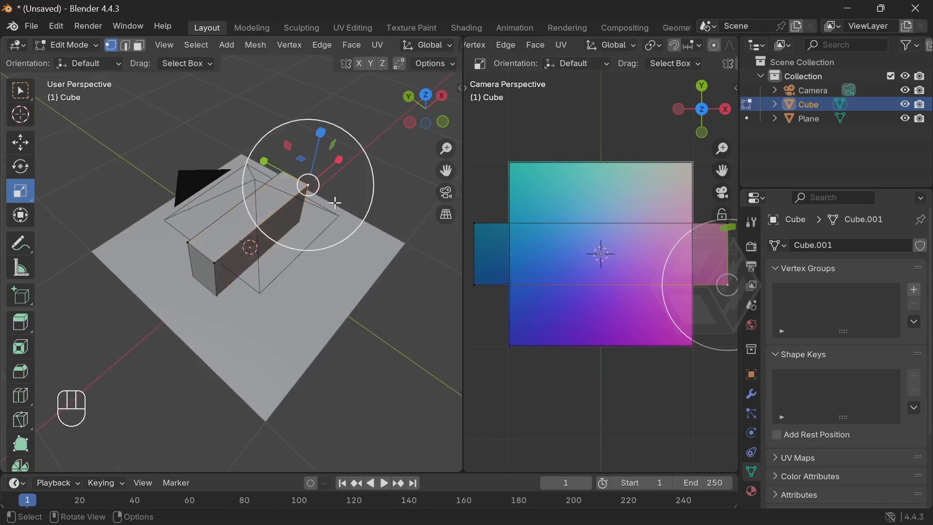
- Select the bar's whole mesh and flatten it along Z to a low block
{"action": "key", "text": "ctrl+a"}
{"action": "key", "text": "ctrl+a"}
{"action": "key", "text": "a"}
{"action": "middle_click_drag", "start_coordinate": [342, 224], "coordinate": [360, 168]}
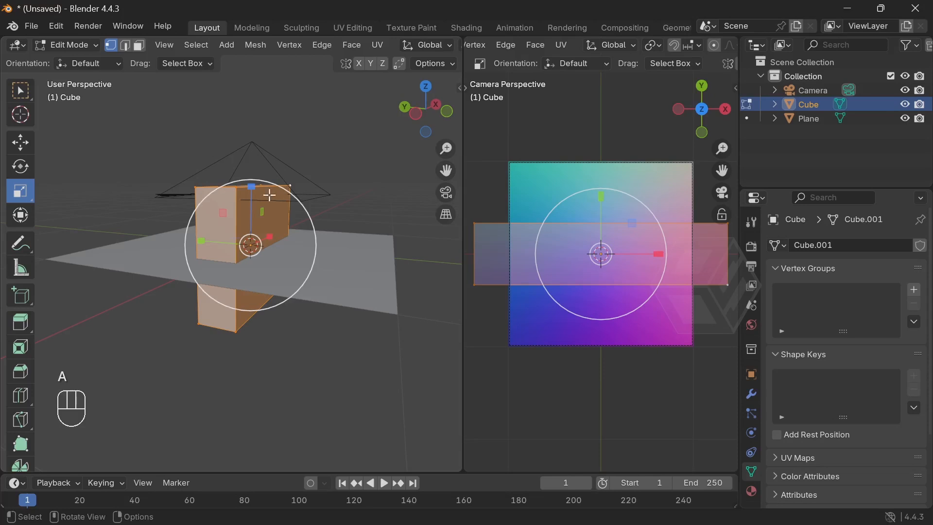
{"action": "left_click_drag", "start_coordinate": [251, 187], "coordinate": [253, 221]}
- Raise the bar slightly along Z and move it along Y to the plane's edge
{"action": "left_click", "coordinate": [22, 146]}
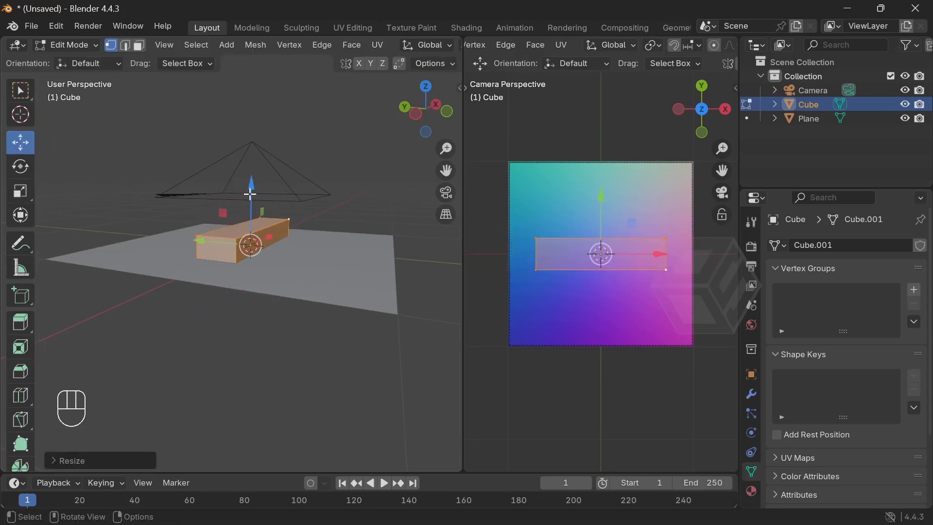
{"action": "left_click_drag", "start_coordinate": [253, 189], "coordinate": [255, 168]}
{"action": "middle_click_drag", "start_coordinate": [310, 199], "coordinate": [322, 313]}
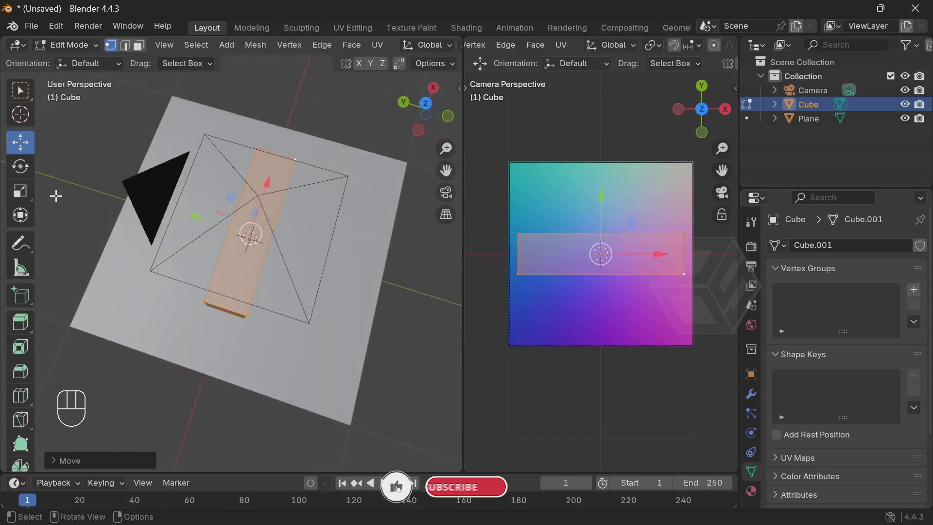
{"action": "left_click_drag", "start_coordinate": [215, 222], "coordinate": [109, 196]}
{"action": "left_click", "coordinate": [109, 195]}
- Hide the camera object in the viewport
{"action": "middle_click_drag", "start_coordinate": [245, 202], "coordinate": [210, 182]}
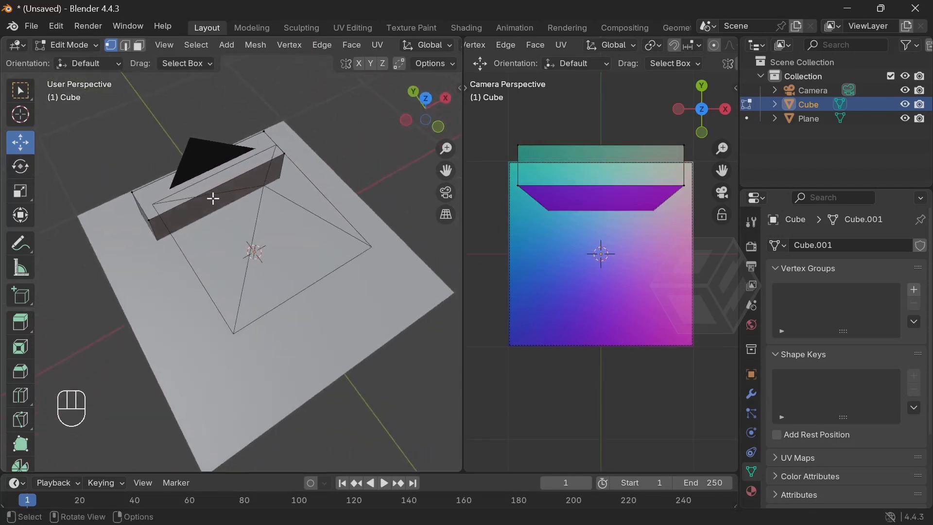
{"action": "scroll", "coordinate": [214, 200], "scroll_direction": "up", "scroll_amount": 4}
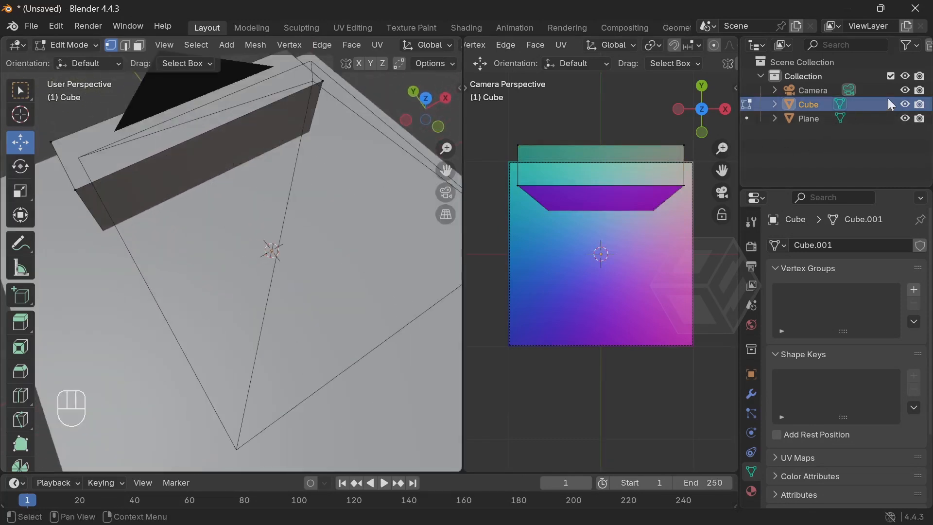
{"action": "left_click", "coordinate": [905, 89]}
{"action": "left_click", "coordinate": [906, 90]}
{"action": "left_click", "coordinate": [906, 90]}
{"action": "scroll", "coordinate": [286, 183], "scroll_direction": "down", "scroll_amount": 2}
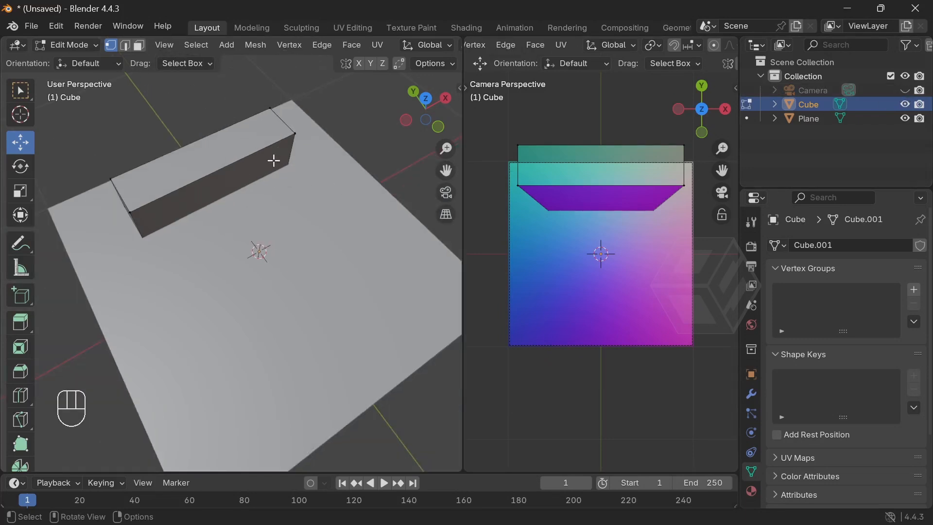
- Select the bar's whole mesh, switch to face selection and stretch the bar along X to nearly the plane's full width
{"action": "key", "text": "a"}
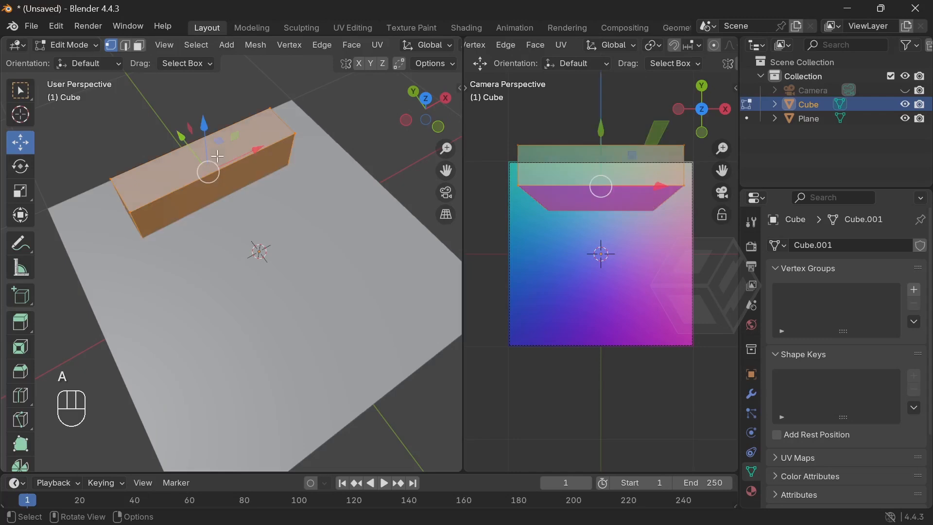
{"action": "middle_click_drag", "start_coordinate": [256, 173], "coordinate": [150, 197]}
{"action": "left_click", "coordinate": [137, 45]}
{"action": "left_click", "coordinate": [18, 198]}
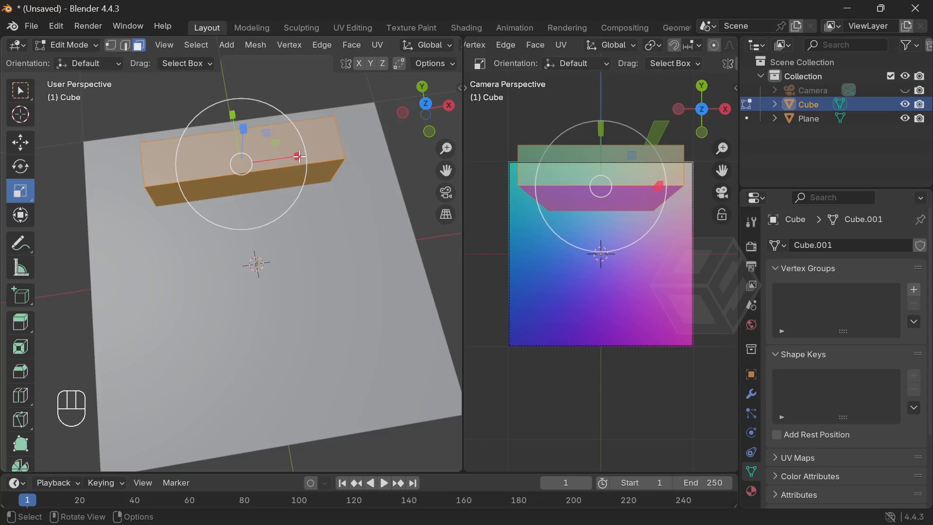
{"action": "left_click_drag", "start_coordinate": [299, 156], "coordinate": [323, 152]}
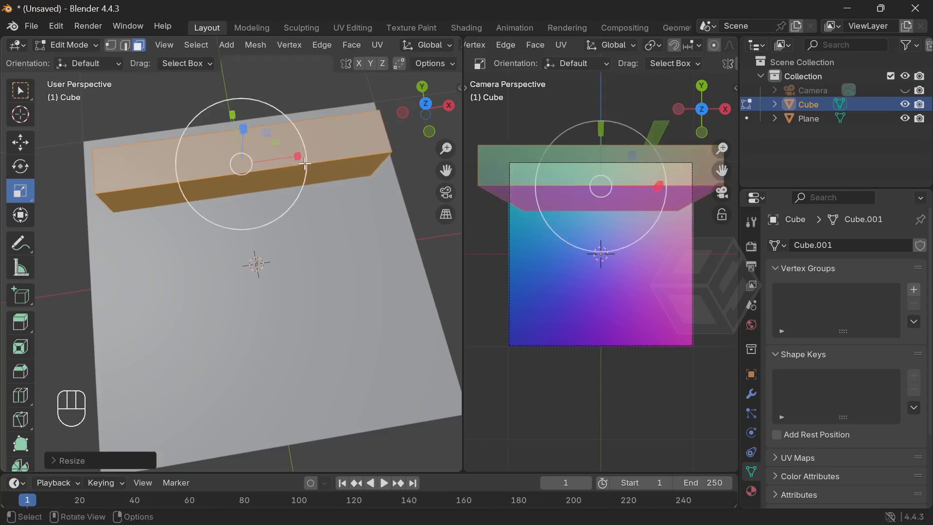
- Scale the bar narrower along Y and flatten it along Z into a thin strip
{"action": "left_click_drag", "start_coordinate": [287, 177], "coordinate": [287, 177]}
{"action": "middle_click_drag", "start_coordinate": [288, 177], "coordinate": [324, 165]}
{"action": "left_click_drag", "start_coordinate": [148, 140], "coordinate": [170, 156]}
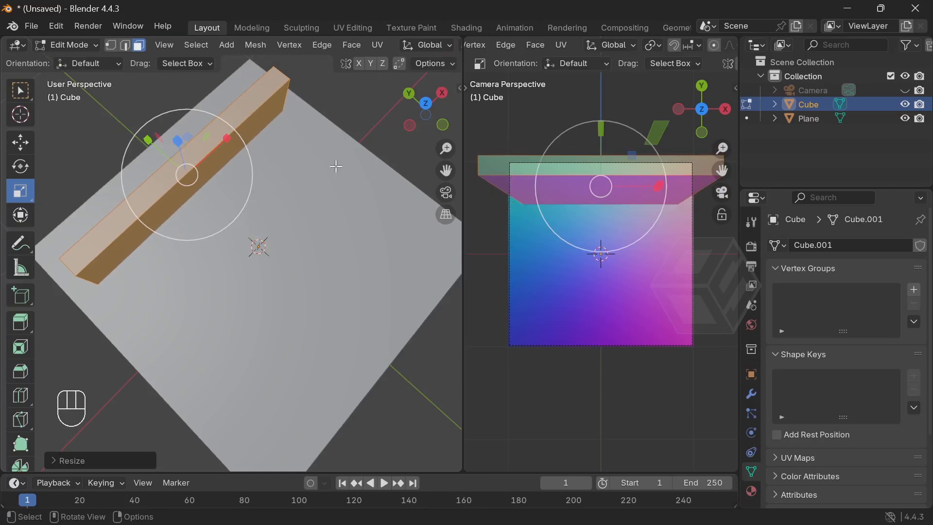
{"action": "middle_click_drag", "start_coordinate": [303, 167], "coordinate": [346, 86]}
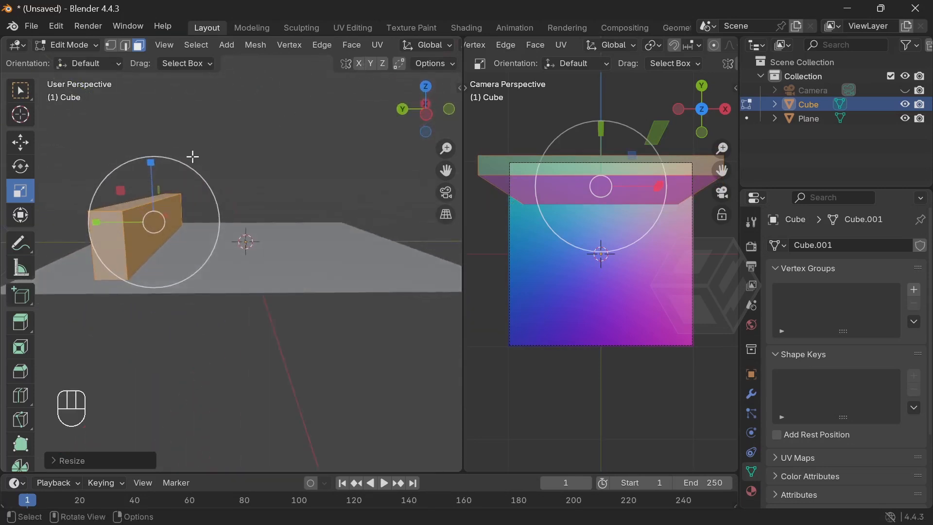
{"action": "left_click_drag", "start_coordinate": [153, 162], "coordinate": [167, 217]}
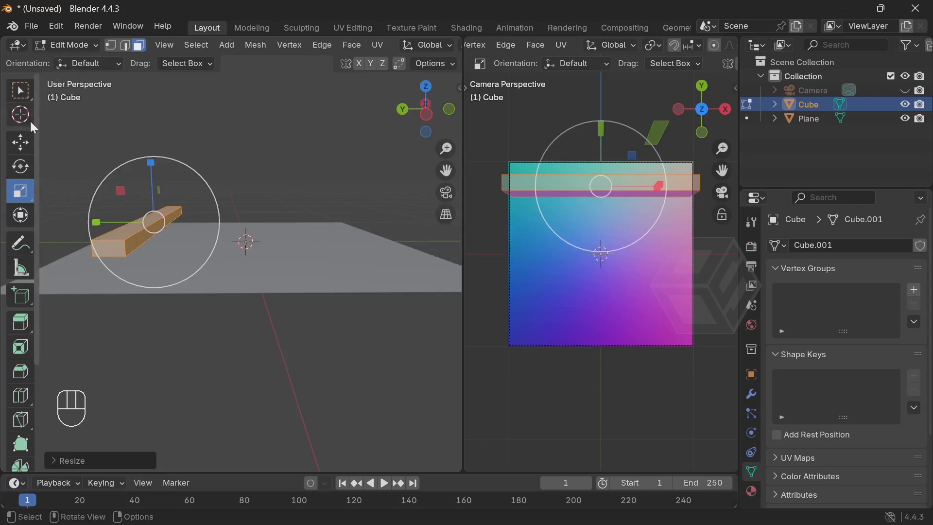
- Lower the bar along Z onto the plane and fine-tune its height in the left orthographic view
{"action": "left_click", "coordinate": [23, 147]}
{"action": "left_click_drag", "start_coordinate": [150, 166], "coordinate": [153, 181]}
{"action": "middle_click_drag", "start_coordinate": [186, 254], "coordinate": [328, 200]}
{"action": "scroll", "coordinate": [316, 234], "scroll_direction": "up", "scroll_amount": 3}
{"action": "left_click", "coordinate": [421, 114]}
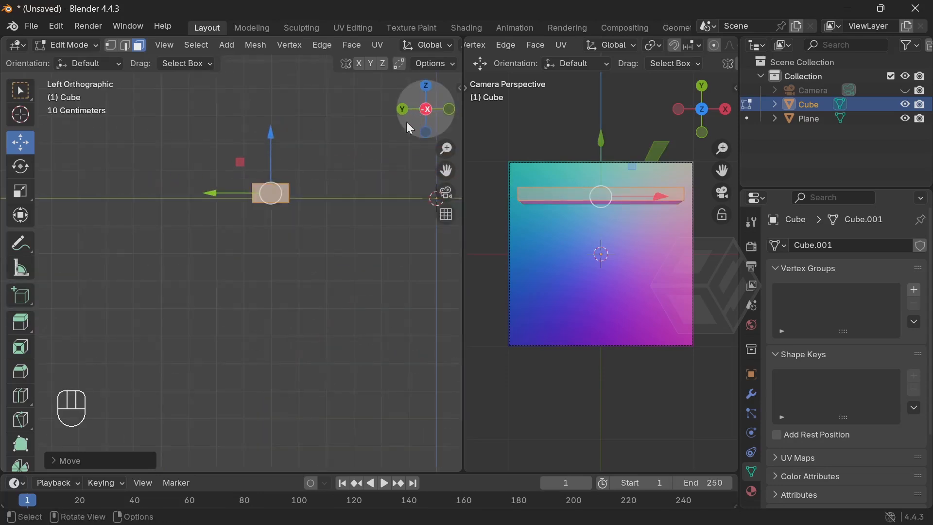
{"action": "mouse_move", "coordinate": [293, 122]}
{"action": "left_mouse_down"}
{"action": "mouse_move", "coordinate": [289, 95]}
{"action": "mouse_move", "coordinate": [292, 119]}
{"action": "left_mouse_up"}
{"action": "middle_click_drag", "start_coordinate": [330, 149], "coordinate": [260, 296]}
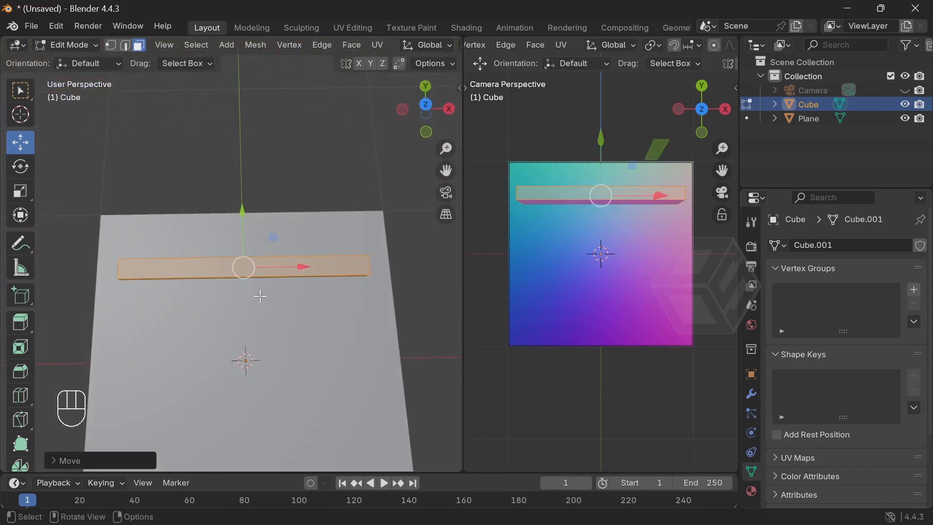
- In the top orthographic view, move the bar along Y closer to the plane's edge
{"action": "left_click", "coordinate": [425, 108]}
{"action": "scroll", "coordinate": [288, 175], "scroll_direction": "up", "scroll_amount": 3}
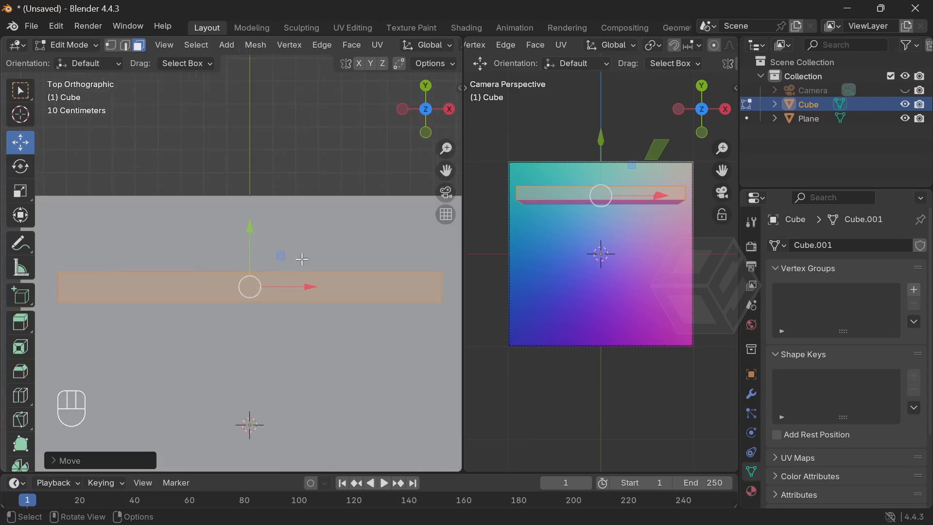
{"action": "left_click_drag", "start_coordinate": [265, 161], "coordinate": [265, 128]}
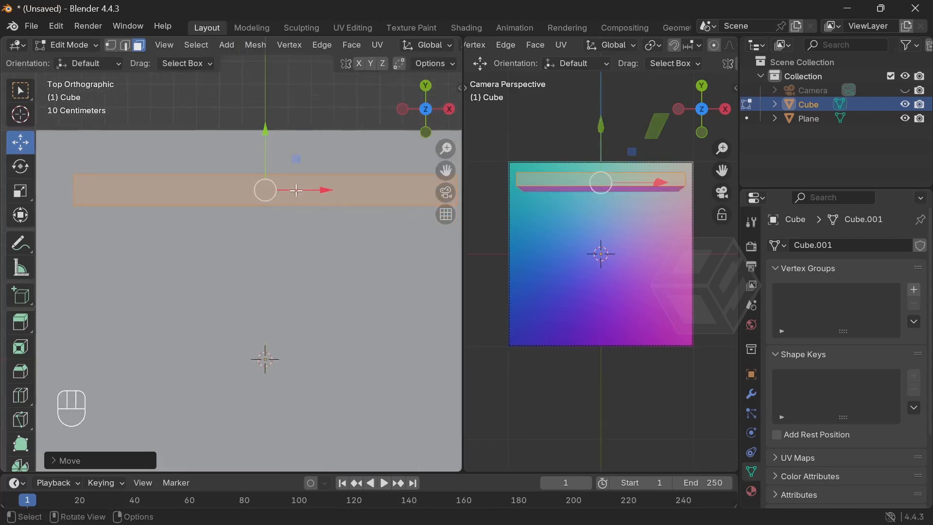
- Select only the bar's top face, widen it slightly along Y and inset it to form a narrow rim
{"action": "scroll", "coordinate": [257, 230], "scroll_direction": "down", "scroll_amount": 3}
{"action": "middle_click_drag", "start_coordinate": [256, 230], "coordinate": [337, 176]}
{"action": "scroll", "coordinate": [288, 209], "scroll_direction": "up", "scroll_amount": 3}
{"action": "middle_click_drag", "start_coordinate": [271, 220], "coordinate": [329, 200], "text": "shift"}
{"action": "scroll", "coordinate": [321, 238], "scroll_direction": "up", "scroll_amount": 2}
{"action": "left_click", "coordinate": [188, 166]}
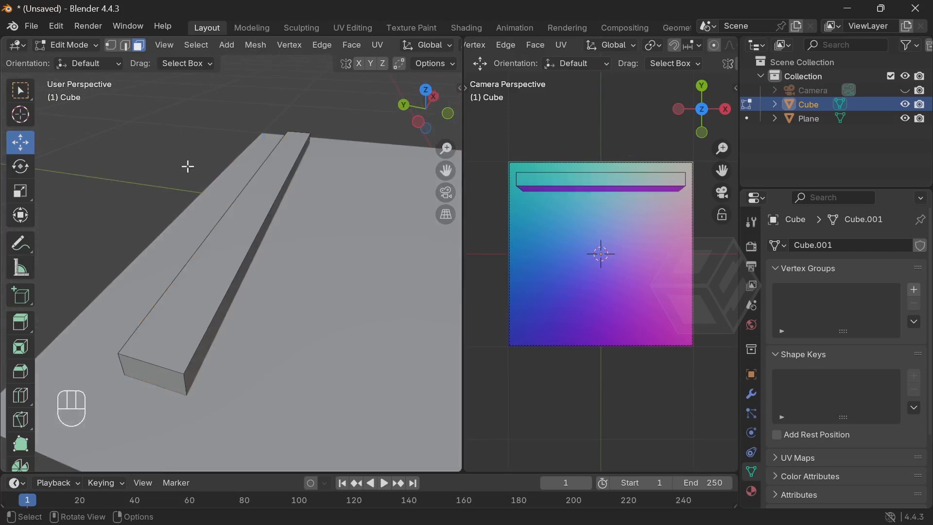
{"action": "left_click", "coordinate": [238, 237]}
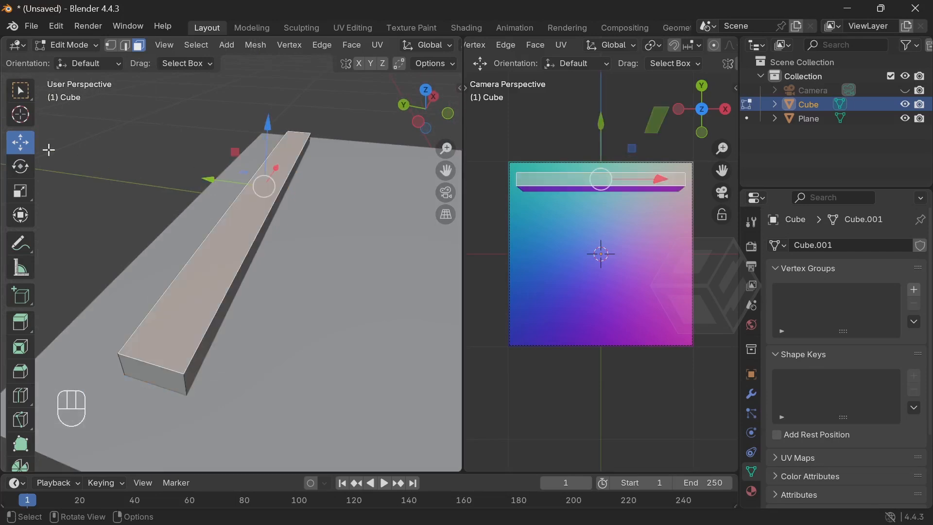
{"action": "left_click", "coordinate": [22, 191]}
{"action": "left_click_drag", "start_coordinate": [210, 179], "coordinate": [194, 167]}
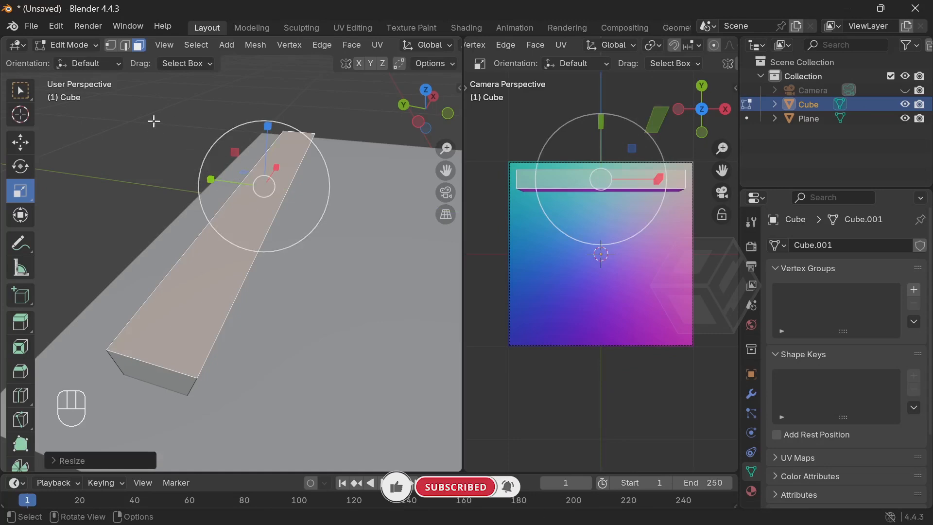
{"action": "left_click", "coordinate": [20, 346]}
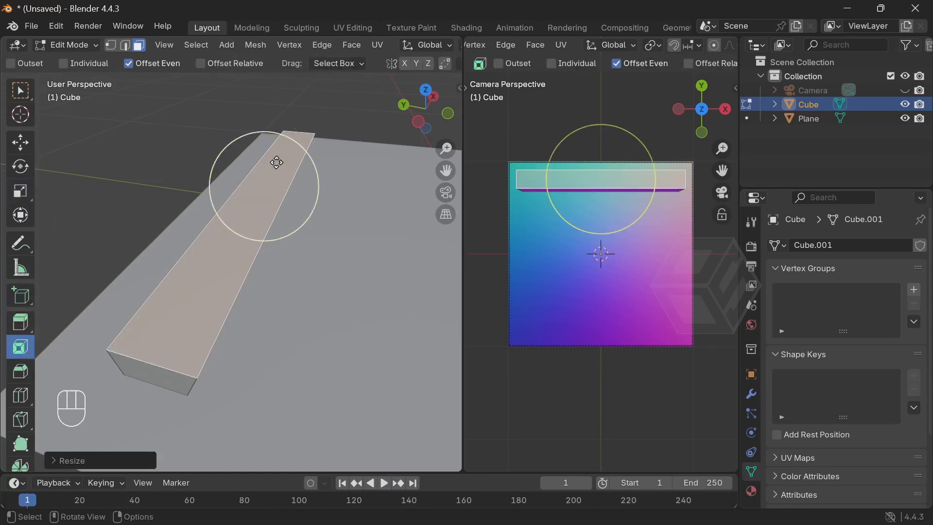
{"action": "left_click_drag", "start_coordinate": [303, 151], "coordinate": [293, 156]}
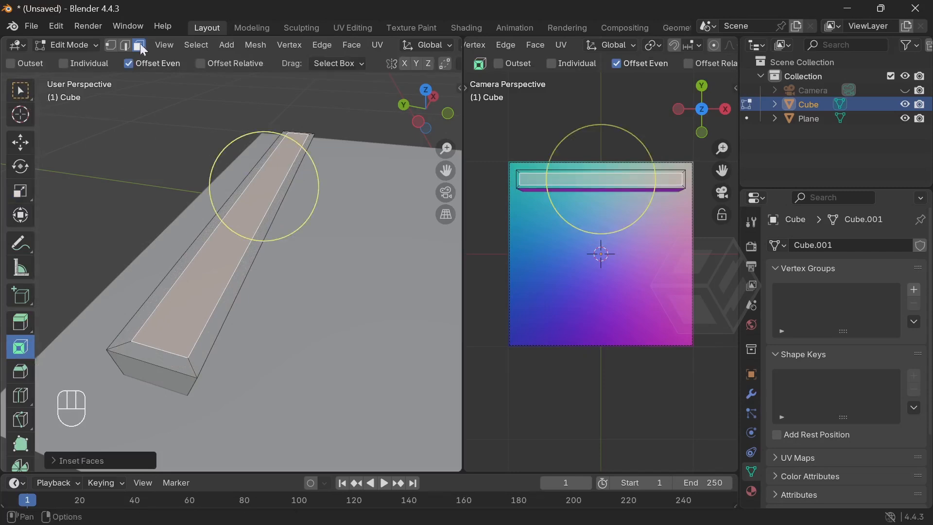
- Try extruding the inset top face downward along global Z, and undo the extrusion
{"action": "left_click", "coordinate": [19, 142]}
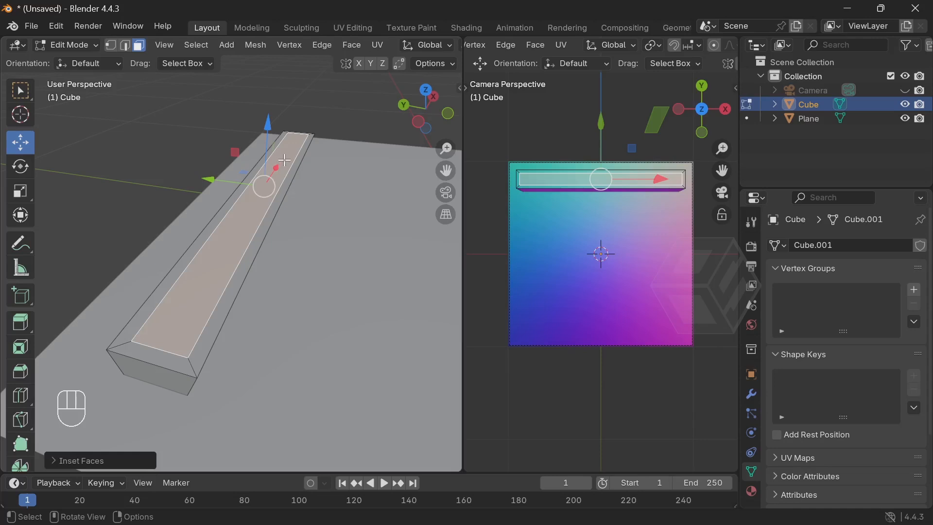
{"action": "key", "text": "e"}
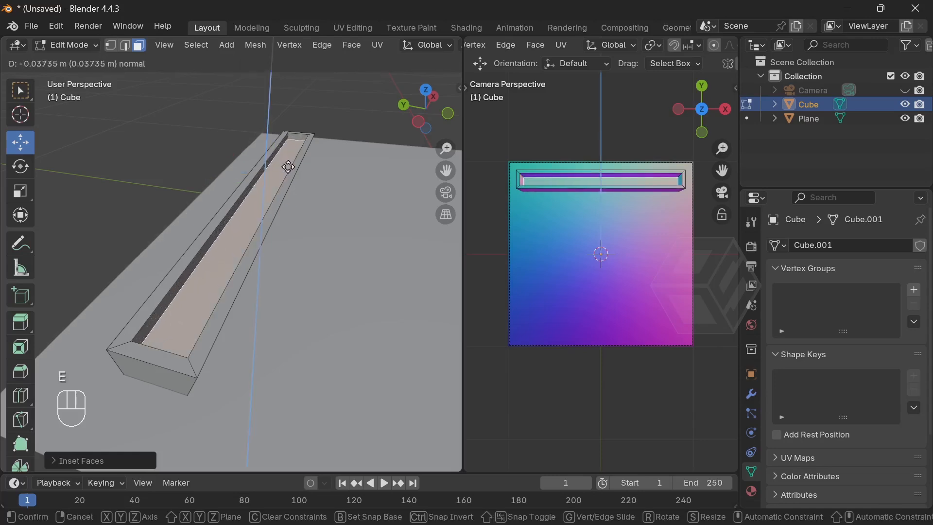
{"action": "key", "text": "z"}
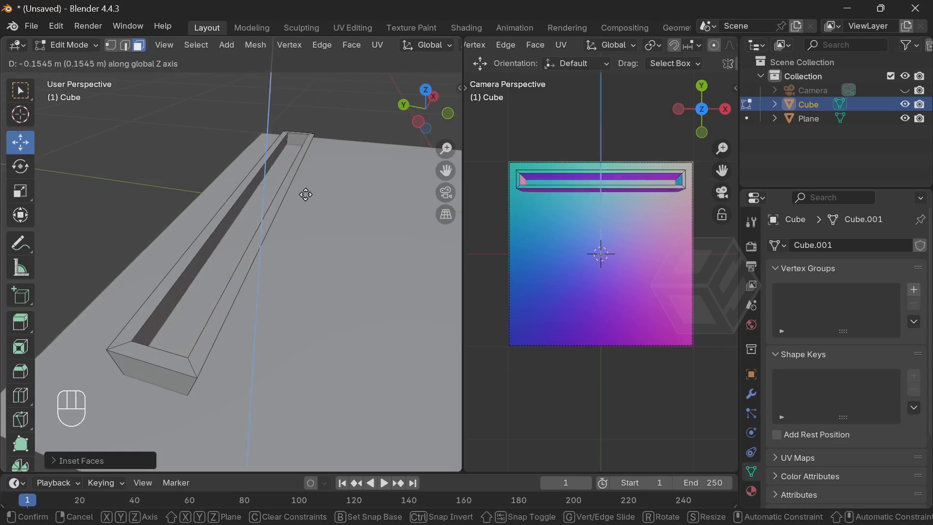
{"action": "left_click", "coordinate": [249, 222]}
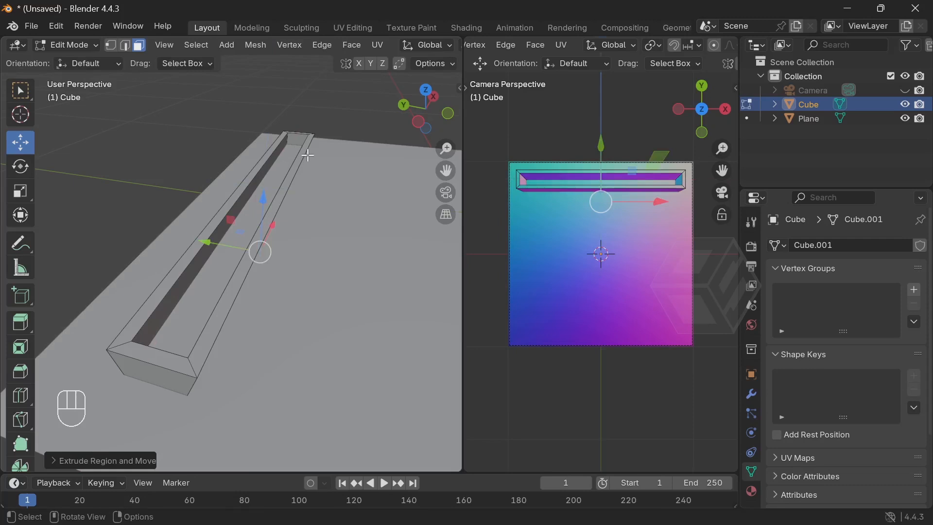
{"action": "key", "text": "ctrl+z"}
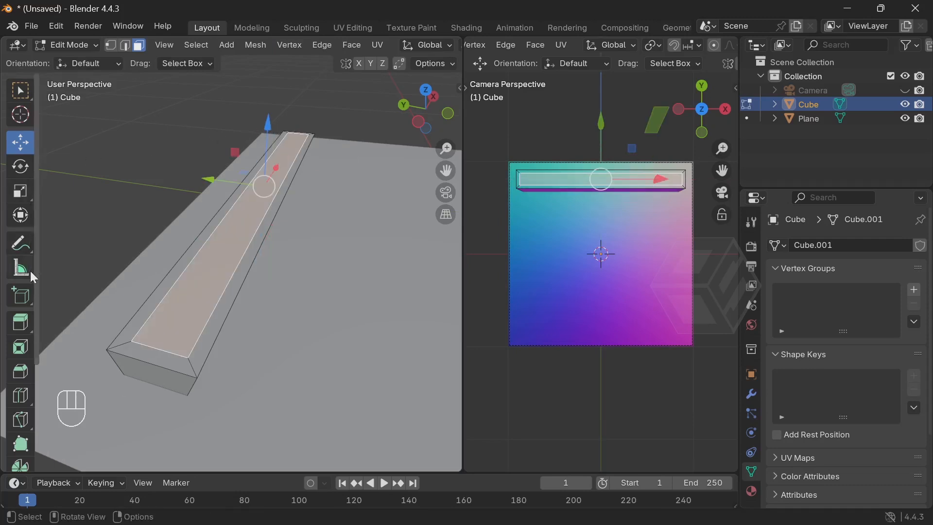
- Extrude the inset face slightly downward with Extrude Region to form a groove, and narrow the groove's floor along Y
{"action": "left_click", "coordinate": [20, 320]}
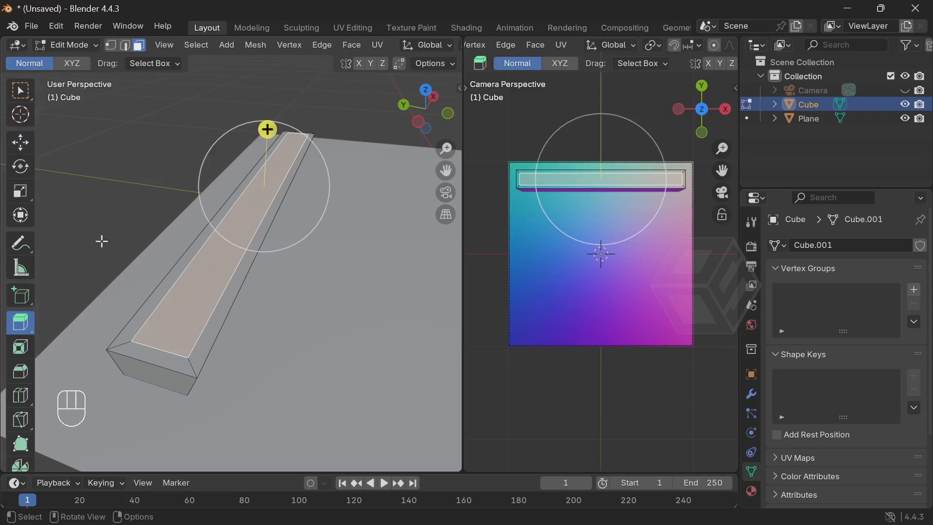
{"action": "left_click_drag", "start_coordinate": [268, 131], "coordinate": [105, 231]}
{"action": "left_click", "coordinate": [14, 195]}
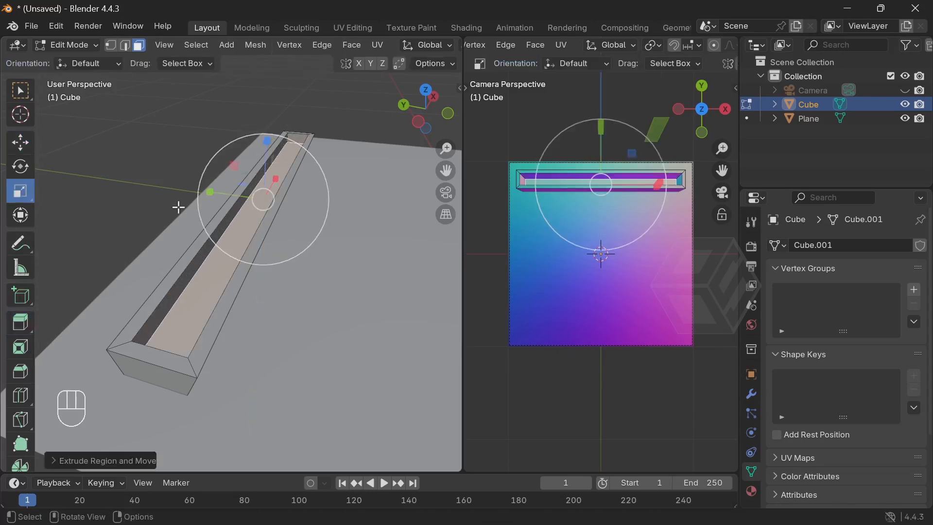
{"action": "left_click", "coordinate": [215, 192]}
{"action": "left_click", "coordinate": [255, 199]}
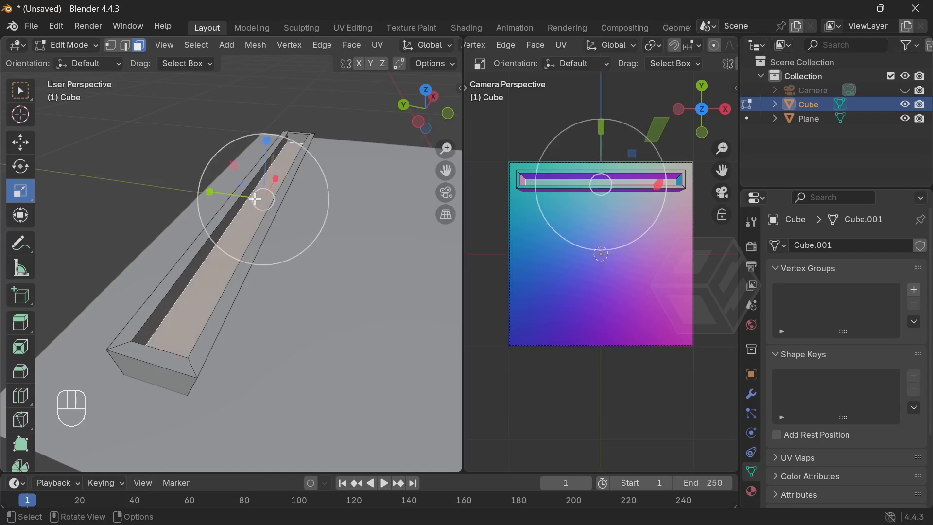
{"action": "left_click_drag", "start_coordinate": [215, 192], "coordinate": [229, 185]}
- Return to Object Mode and select the grooved bar
{"action": "left_click", "coordinate": [74, 45]}
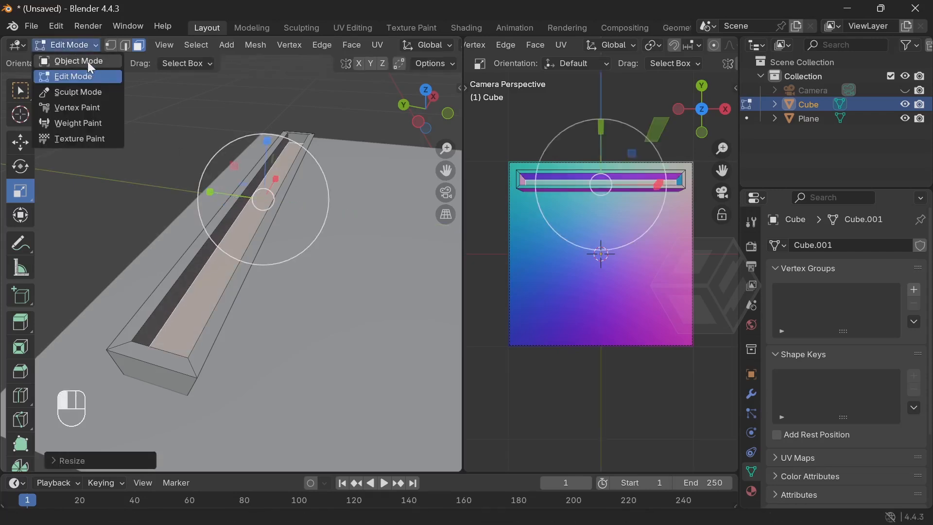
{"action": "left_click", "coordinate": [87, 62]}
{"action": "scroll", "coordinate": [291, 165], "scroll_direction": "down", "scroll_amount": 3}
{"action": "middle_click_drag", "start_coordinate": [304, 184], "coordinate": [363, 187]}
{"action": "left_click", "coordinate": [357, 164]}
{"action": "left_click", "coordinate": [253, 224]}
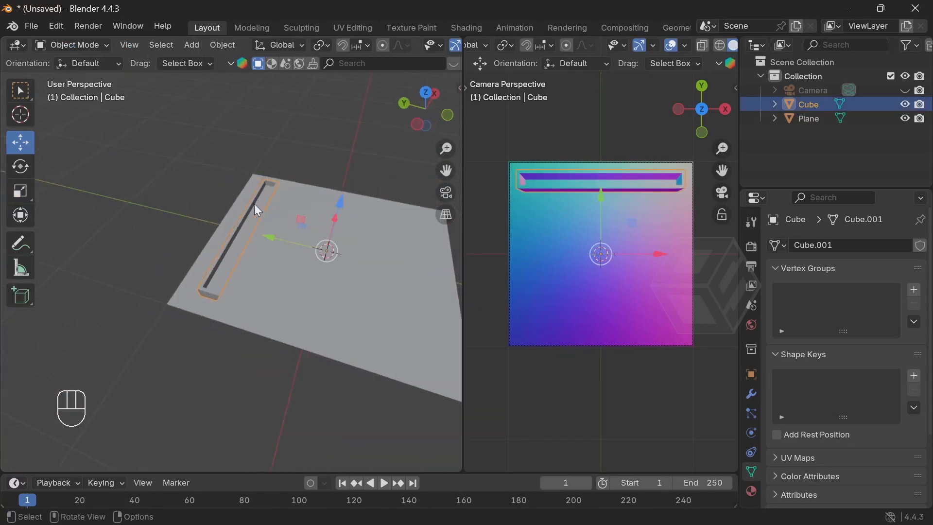
{"action": "left_click", "coordinate": [223, 45]}
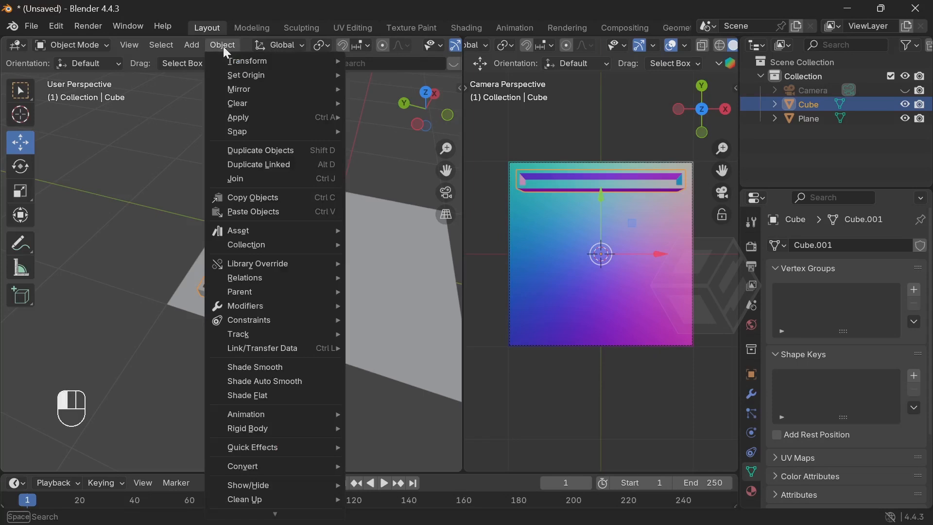
{"action": "mouse_move", "coordinate": [239, 73]}
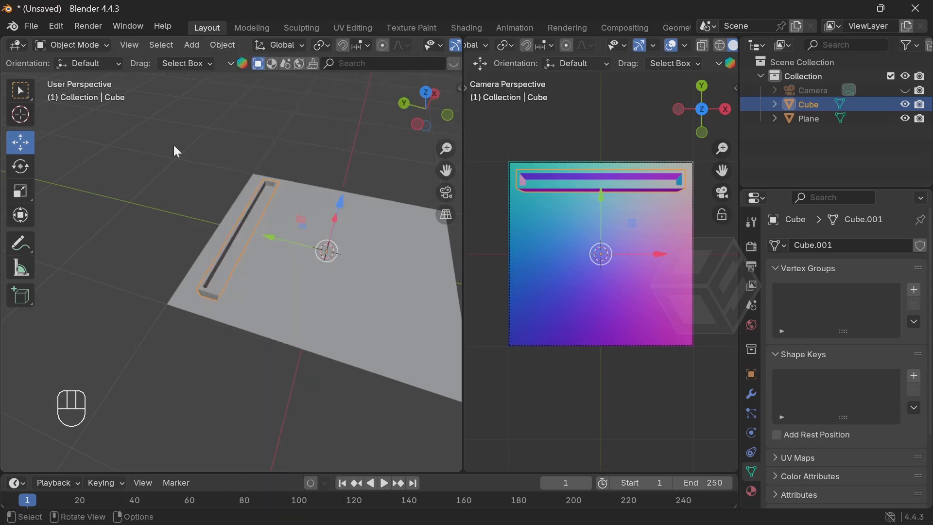
- Turn on X-ray and switch the user perspective viewport to wireframe shading to see through the bar and plane
{"action": "middle_click_drag", "start_coordinate": [202, 176], "coordinate": [248, 208]}
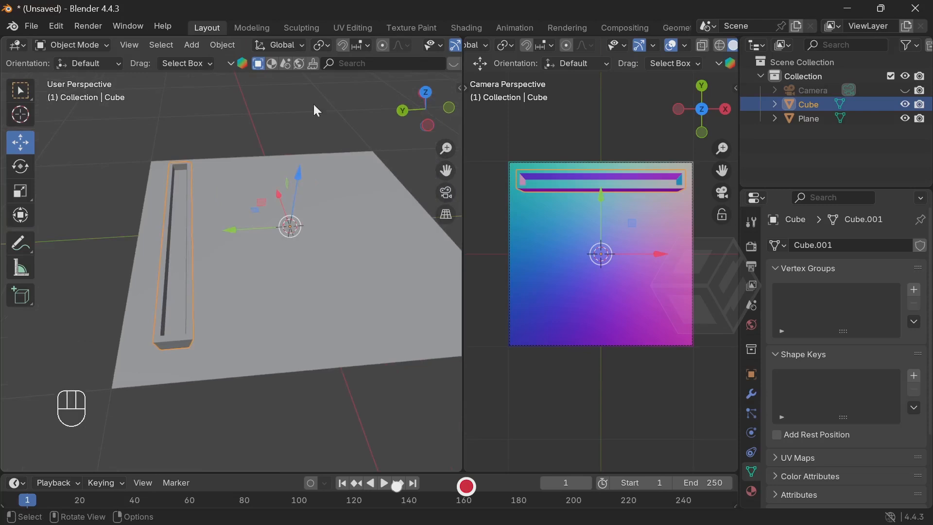
{"action": "scroll", "coordinate": [335, 47], "scroll_direction": "down", "scroll_amount": 5}
{"action": "left_click", "coordinate": [380, 45]}
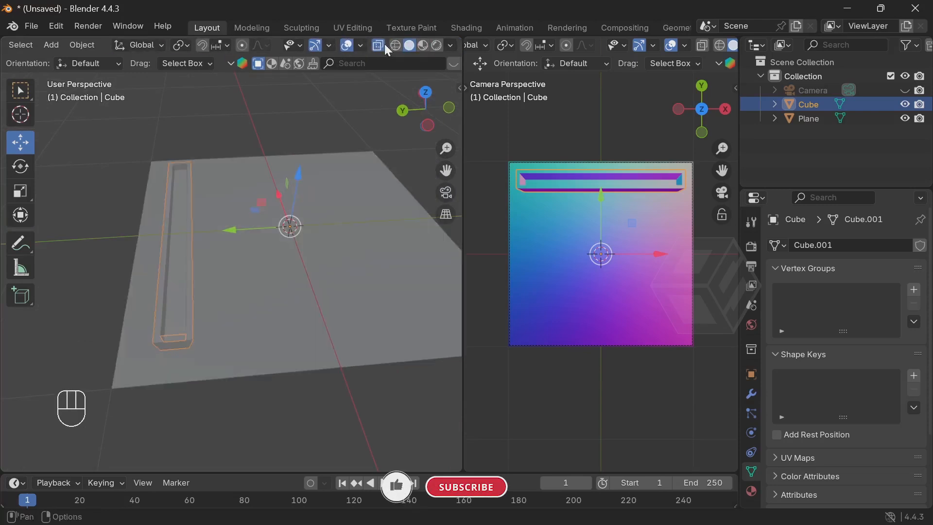
{"action": "left_click", "coordinate": [393, 46]}
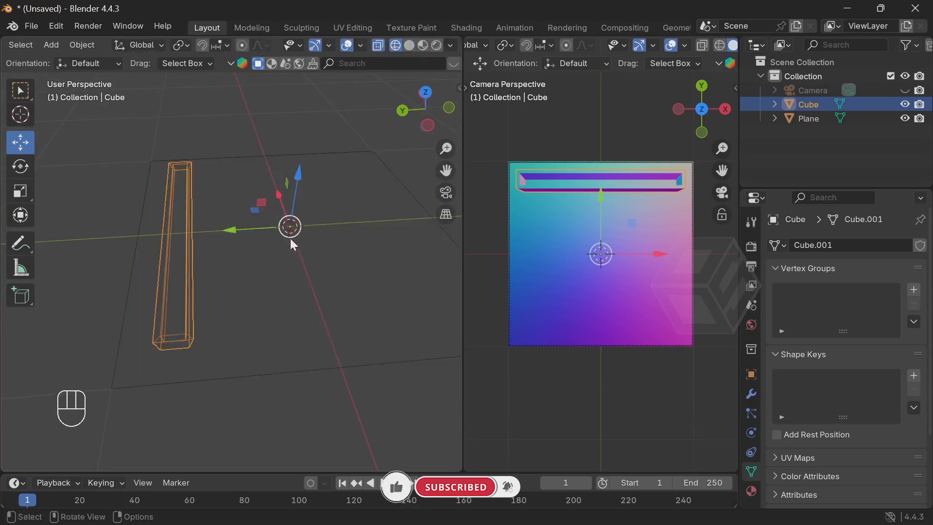
{"action": "middle_click_drag", "start_coordinate": [290, 236], "coordinate": [319, 220]}
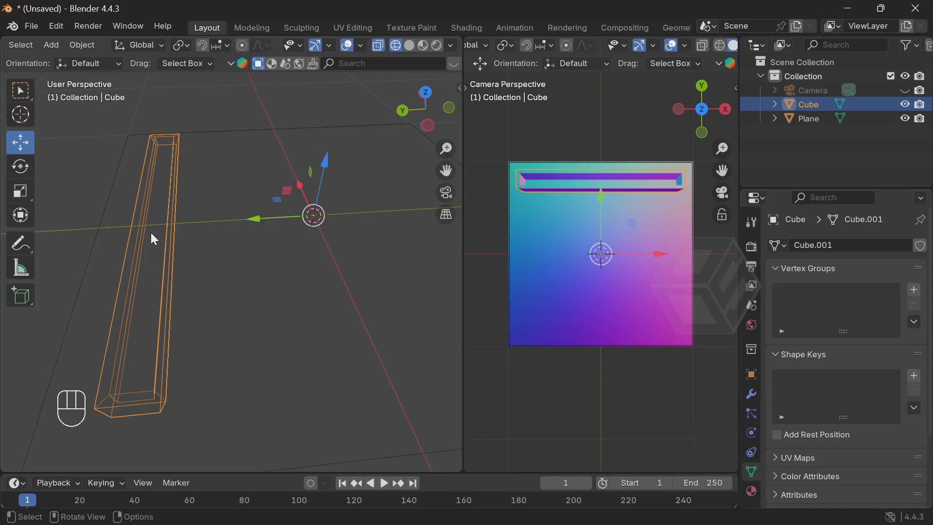
{"action": "scroll", "coordinate": [105, 44], "scroll_direction": "up", "scroll_amount": 2}
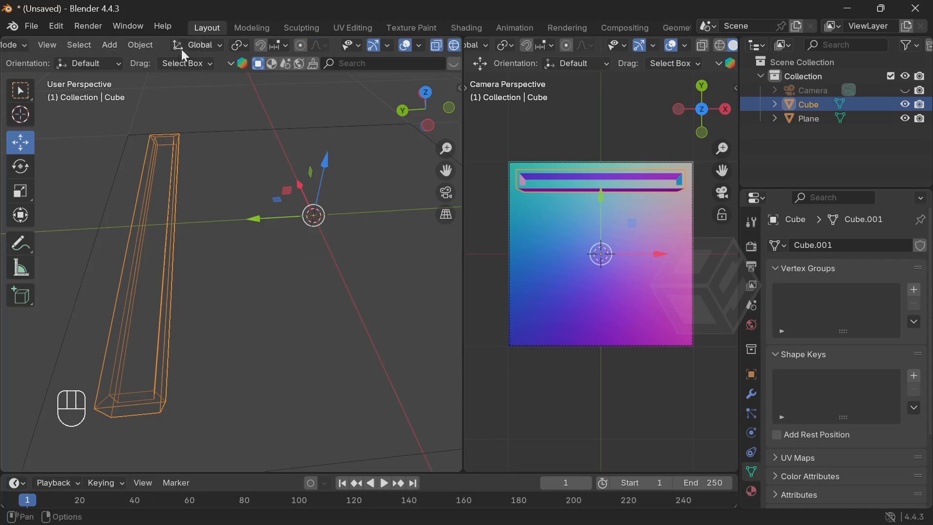
- Set the bar's origin to its geometry
{"action": "left_click", "coordinate": [140, 45]}
{"action": "mouse_move", "coordinate": [167, 74]}
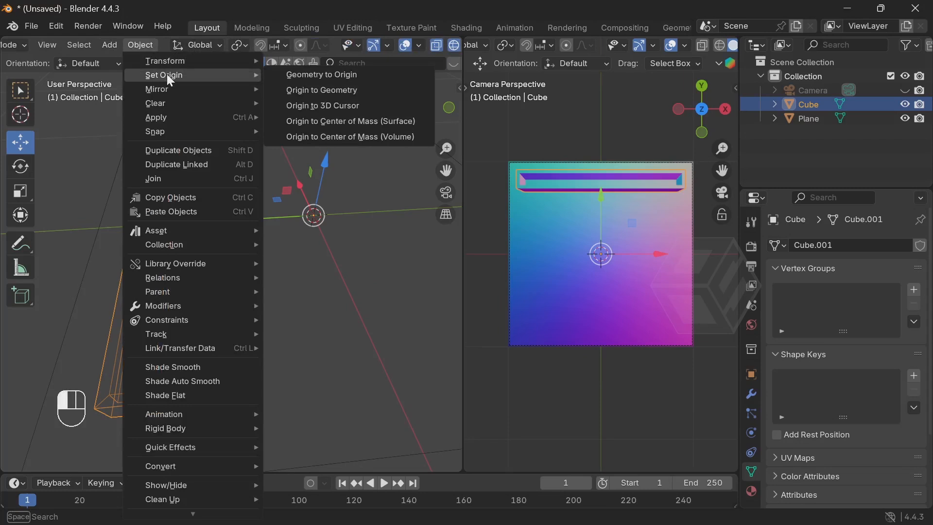
{"action": "left_click", "coordinate": [332, 95]}
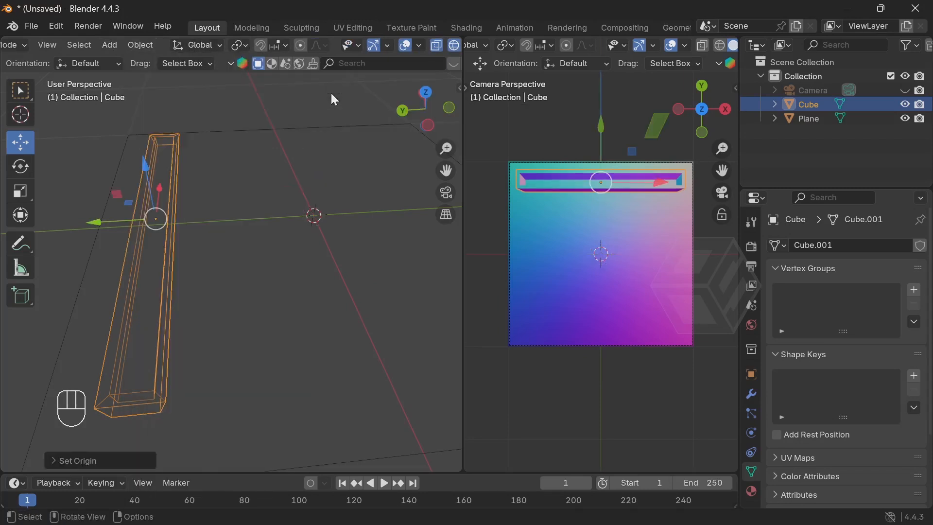
{"action": "middle_click_drag", "start_coordinate": [283, 161], "coordinate": [296, 178]}
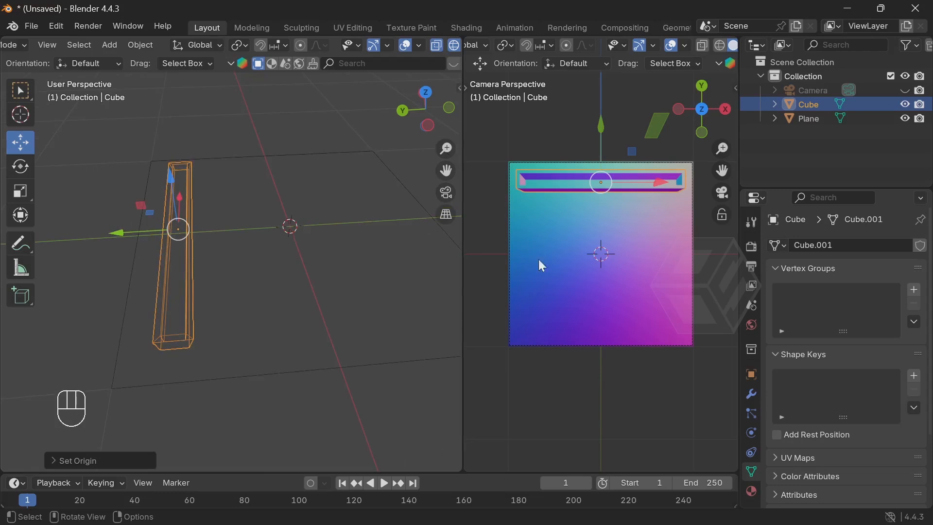
- Add an Array modifier to the grooved bar
{"action": "left_click", "coordinate": [752, 395]}
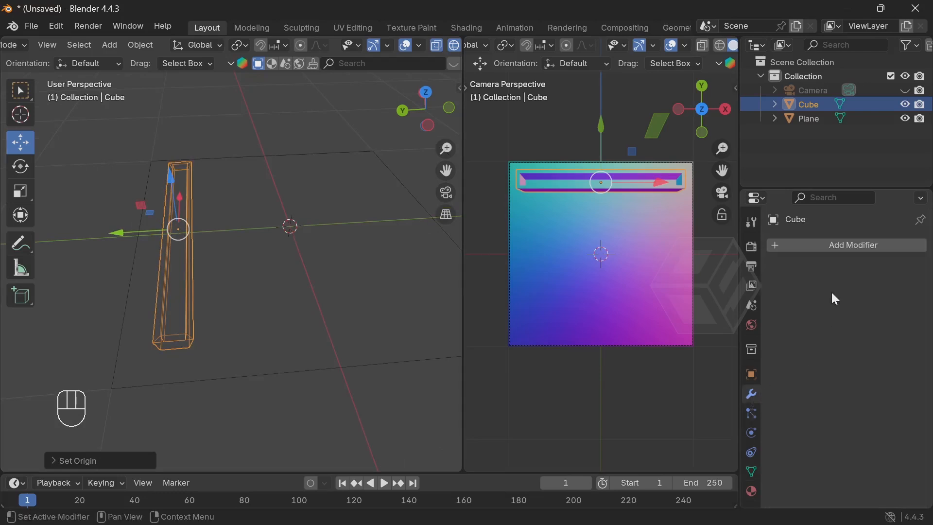
{"action": "left_click", "coordinate": [838, 248]}
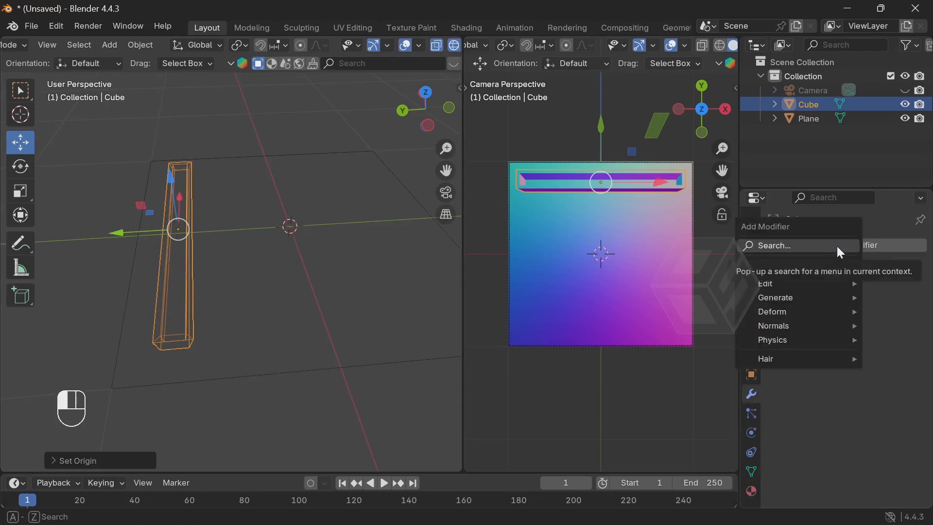
{"action": "mouse_move", "coordinate": [811, 296]}
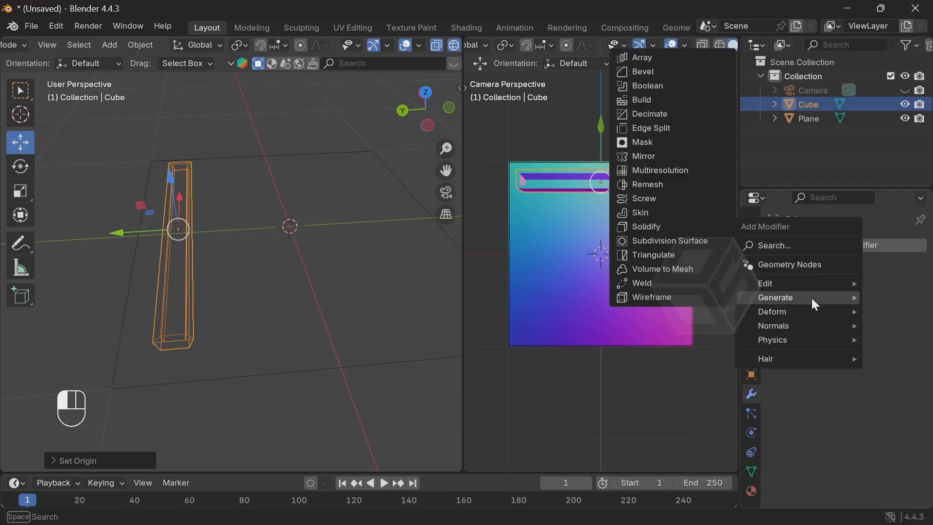
{"action": "left_click", "coordinate": [666, 58]}
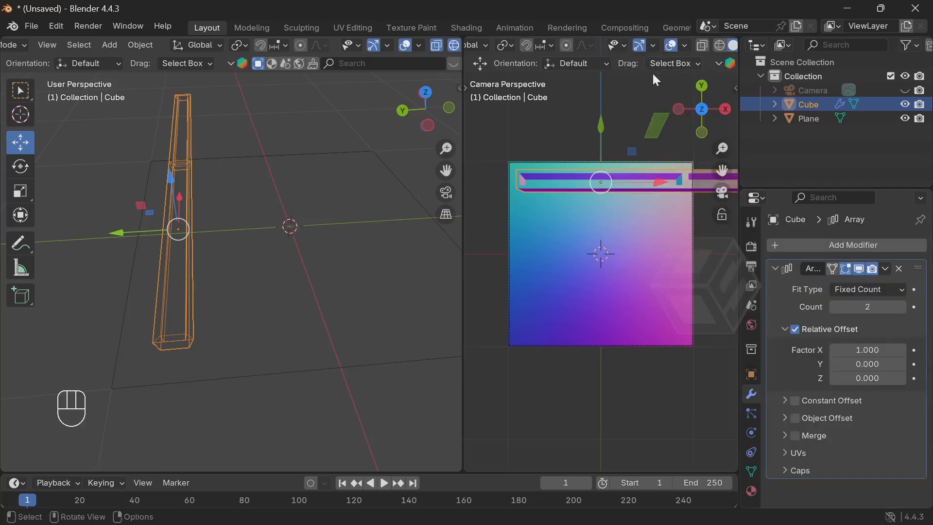
- Set the array's relative offset to 0 on X and -1.2 on Y so the bars repeat across the plane
{"action": "left_click", "coordinate": [855, 350]}
{"action": "type", "text": "0"}
{"action": "key", "text": "Return"}
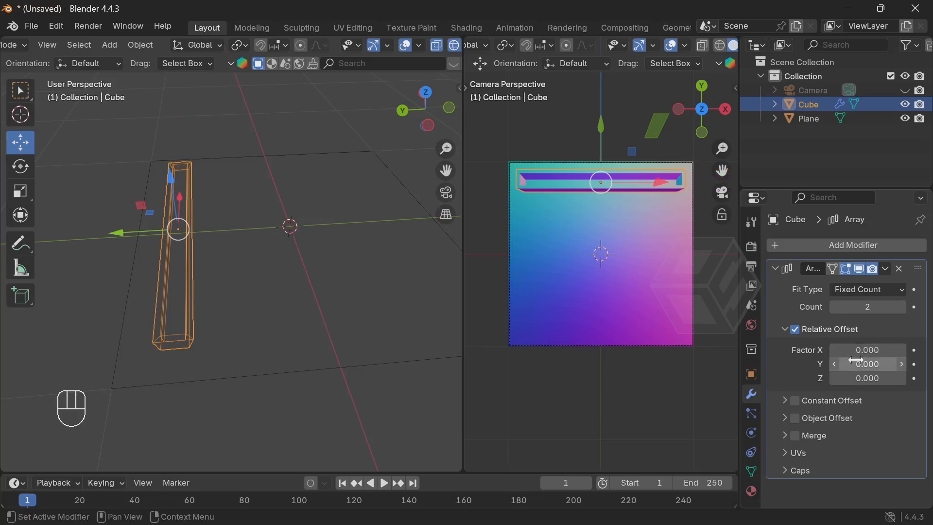
{"action": "left_click_drag", "start_coordinate": [857, 364], "coordinate": [831, 363]}
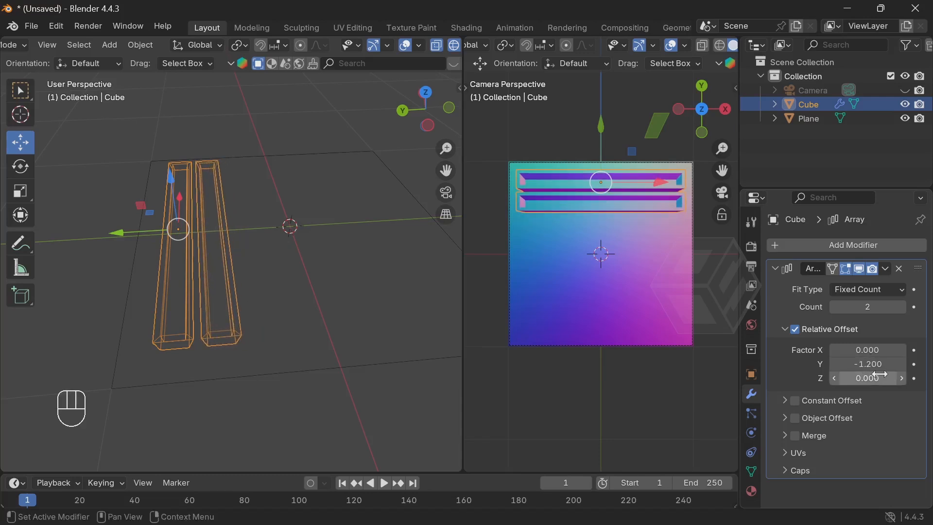
- Set the array's count to 7 bars
{"action": "left_click", "coordinate": [901, 307]}
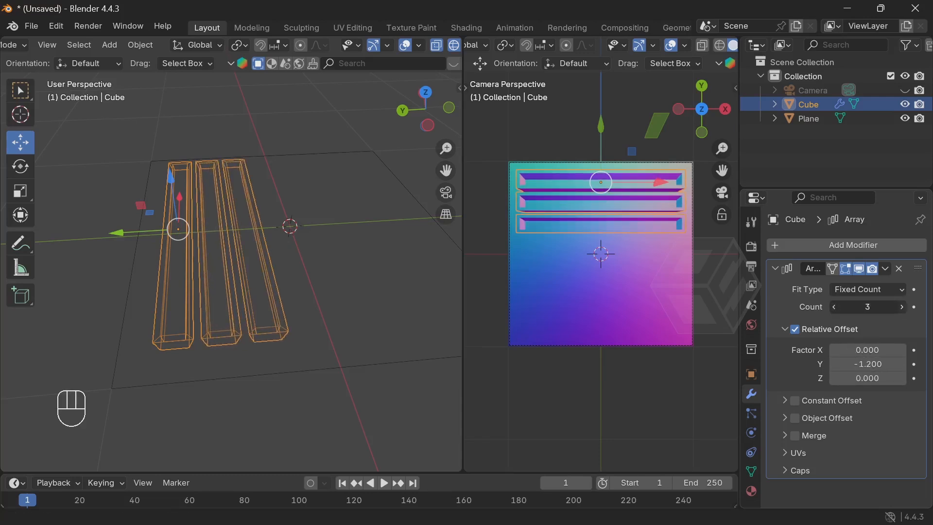
{"action": "left_click", "coordinate": [901, 307]}
{"action": "left_click", "coordinate": [901, 306]}
{"action": "left_click", "coordinate": [901, 307]}
{"action": "left_click", "coordinate": [901, 307]}
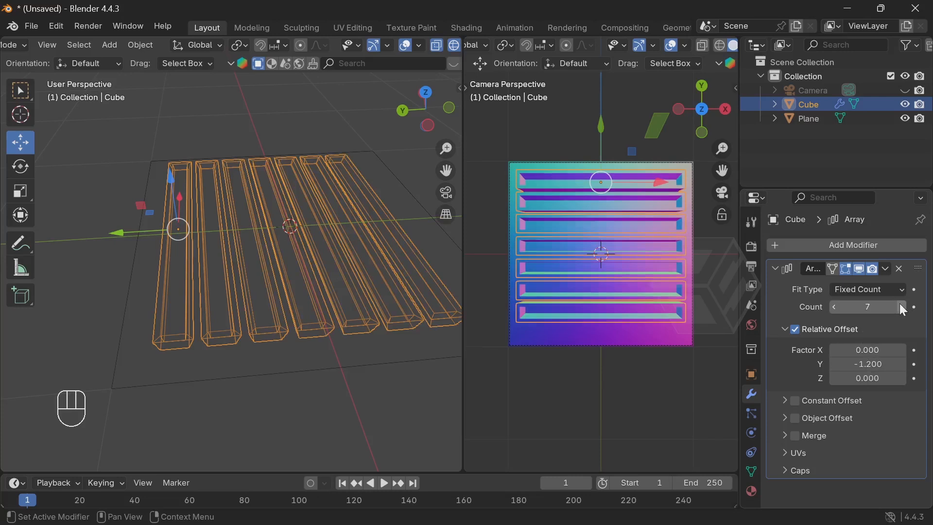
{"action": "left_click", "coordinate": [901, 305]}
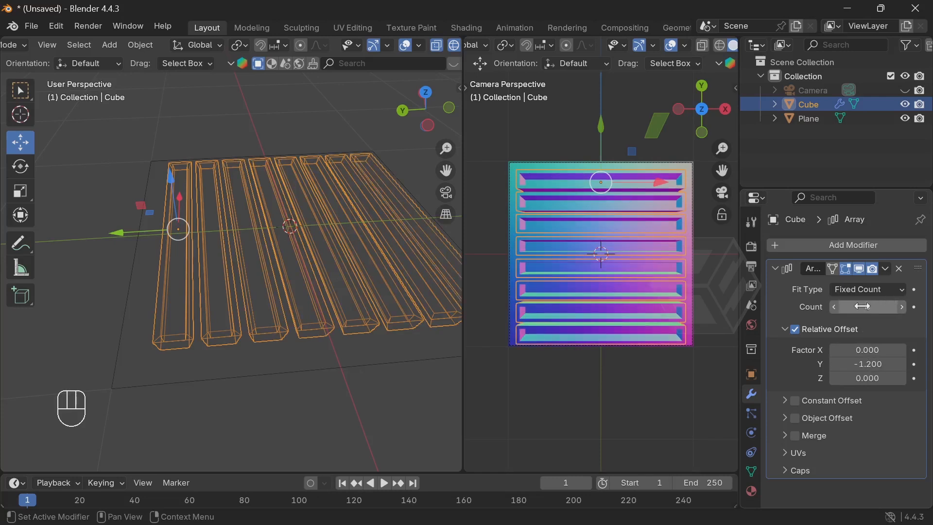
{"action": "left_click", "coordinate": [837, 306]}
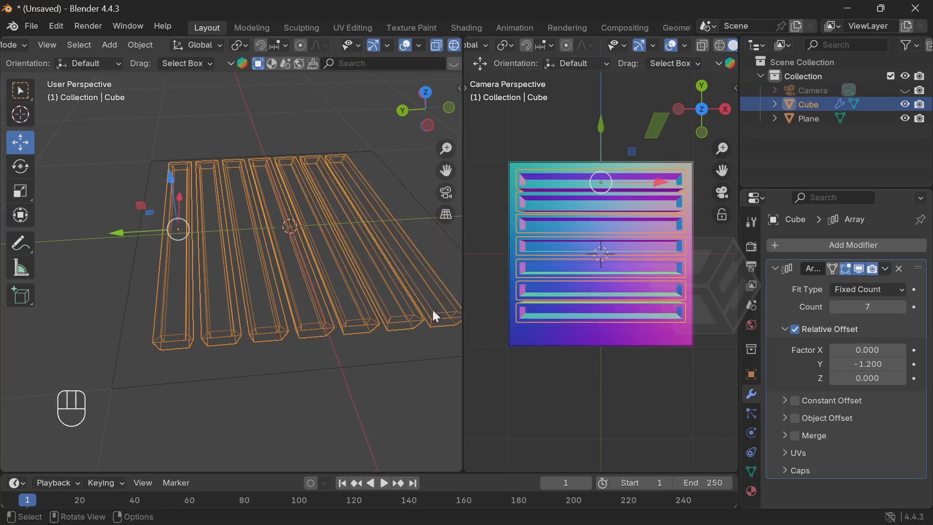
- In Edit Mode, select the bar's whole mesh, scale it flatter along Z, and return to Object Mode
{"action": "middle_click_drag", "start_coordinate": [362, 283], "coordinate": [365, 208]}
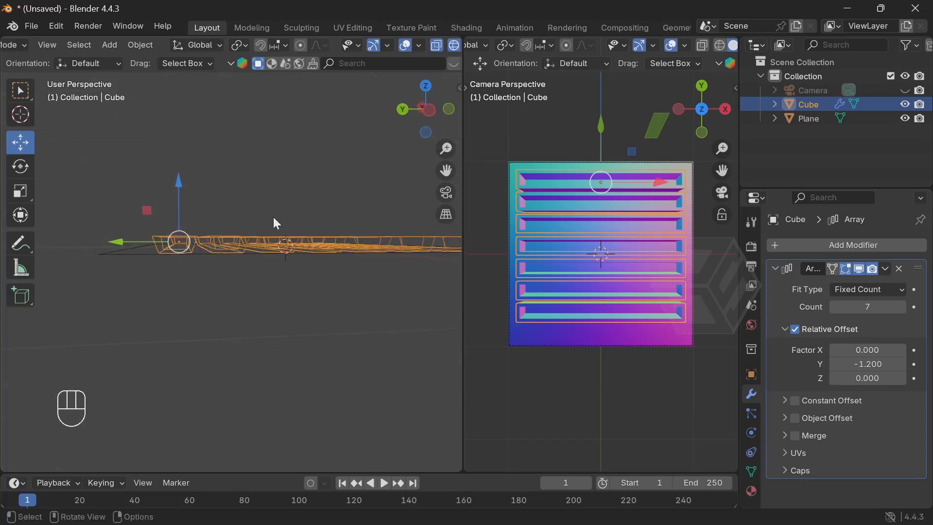
{"action": "left_click", "coordinate": [85, 62]}
{"action": "scroll", "coordinate": [80, 47], "scroll_direction": "up", "scroll_amount": 4}
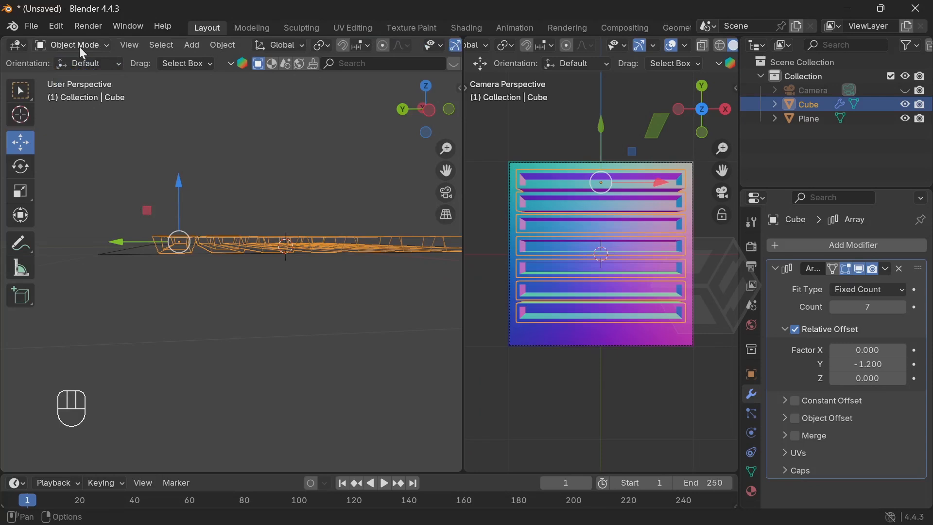
{"action": "left_click", "coordinate": [78, 47]}
{"action": "left_click", "coordinate": [81, 75]}
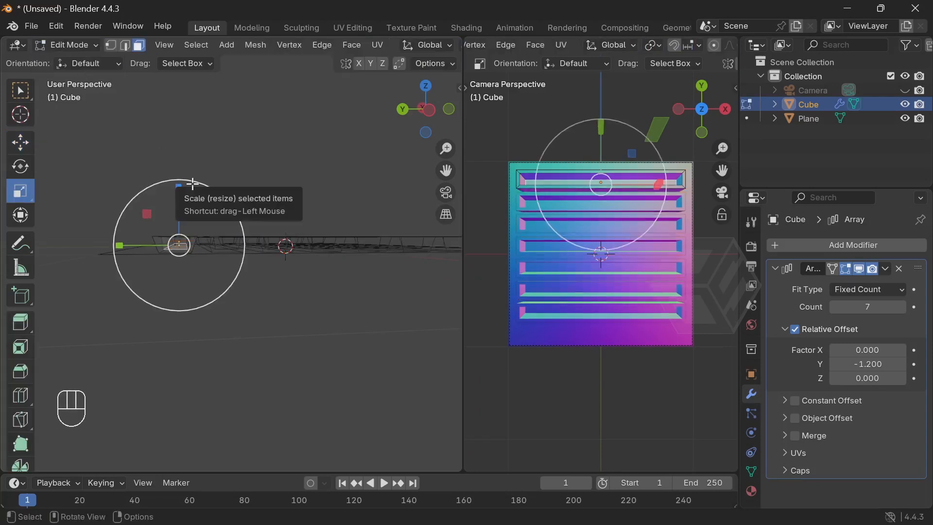
{"action": "key", "text": "a"}
{"action": "left_click_drag", "start_coordinate": [179, 183], "coordinate": [183, 213]}
{"action": "left_click", "coordinate": [68, 45]}
{"action": "left_click", "coordinate": [79, 60]}
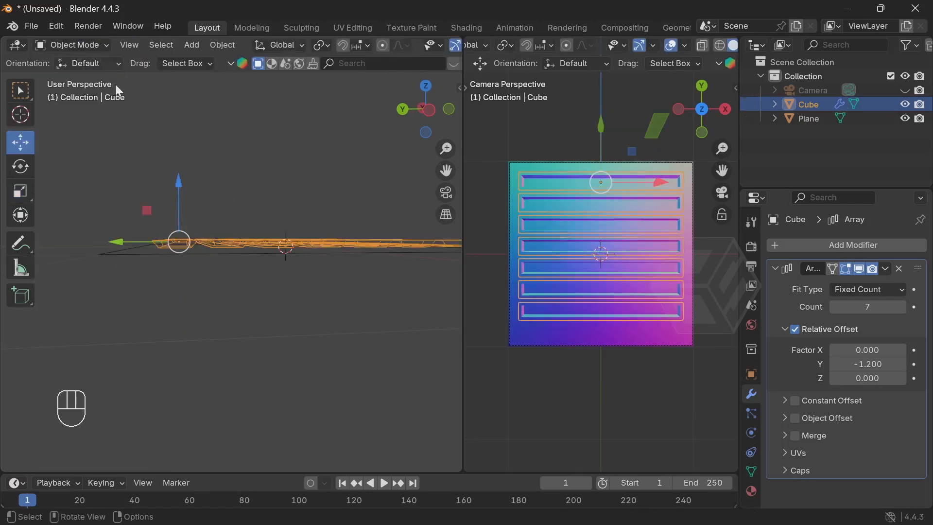
- In the left orthographic view, lower the bars along Z to rest on the plane, and deselect them
{"action": "middle_click_drag", "start_coordinate": [241, 238], "coordinate": [253, 242]}
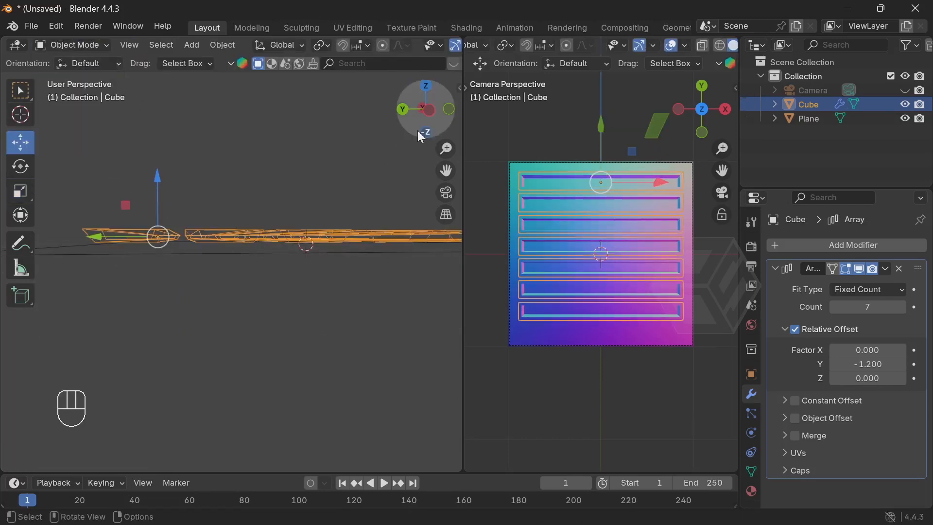
{"action": "left_click", "coordinate": [430, 109]}
{"action": "scroll", "coordinate": [324, 201], "scroll_direction": "up", "scroll_amount": 3}
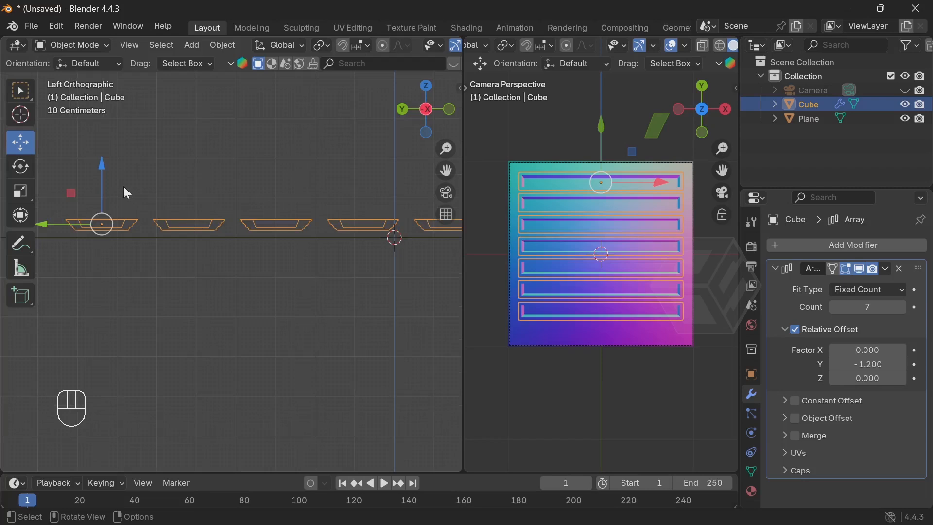
{"action": "left_click_drag", "start_coordinate": [110, 167], "coordinate": [110, 175]}
{"action": "left_click", "coordinate": [549, 141]}
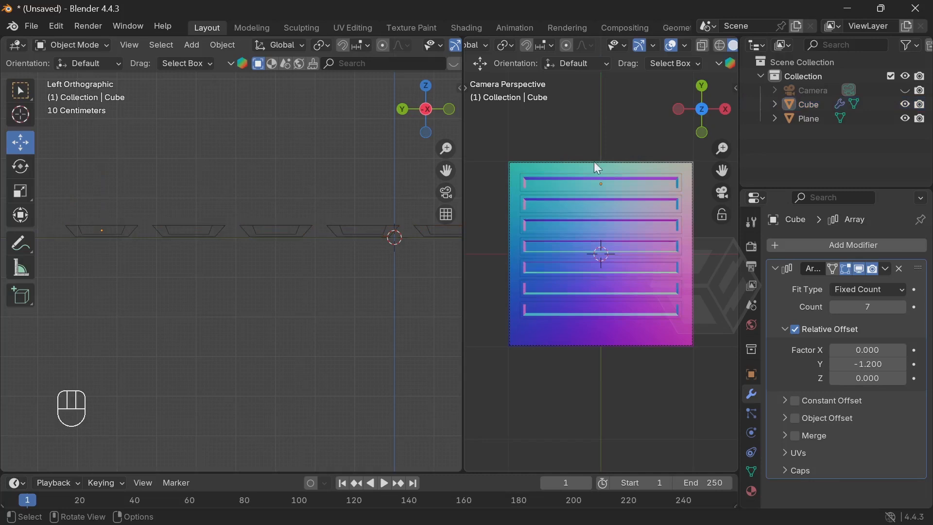
- Set the camera's lens type to Orthographic and widen the camera viewport
{"action": "left_click", "coordinate": [824, 89]}
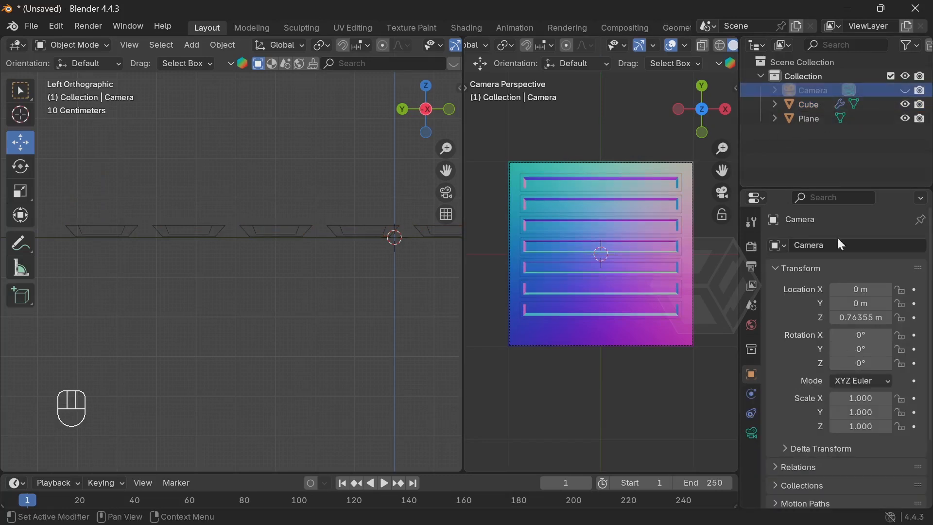
{"action": "left_click", "coordinate": [752, 432]}
{"action": "left_click", "coordinate": [888, 290]}
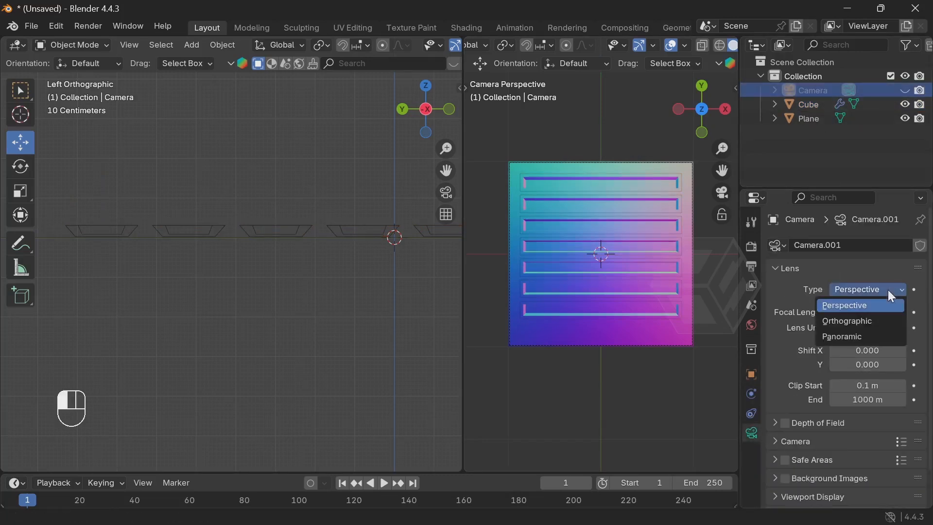
{"action": "left_click", "coordinate": [873, 319]}
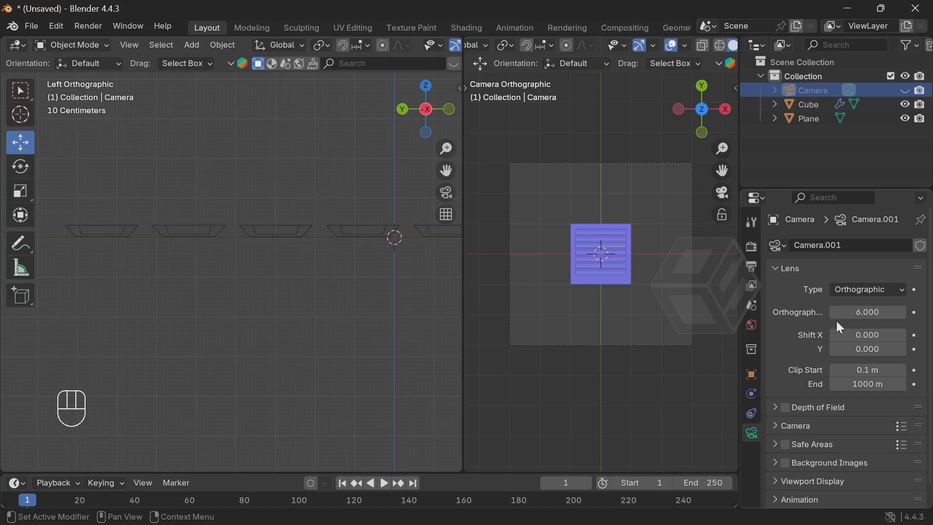
{"action": "scroll", "coordinate": [634, 240], "scroll_direction": "up", "scroll_amount": 5}
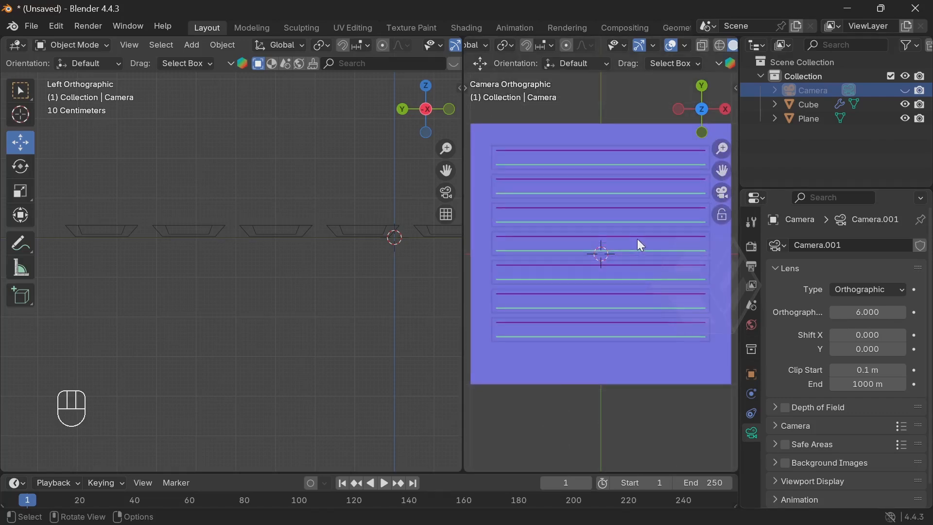
{"action": "scroll", "coordinate": [631, 235], "scroll_direction": "down", "scroll_amount": 1}
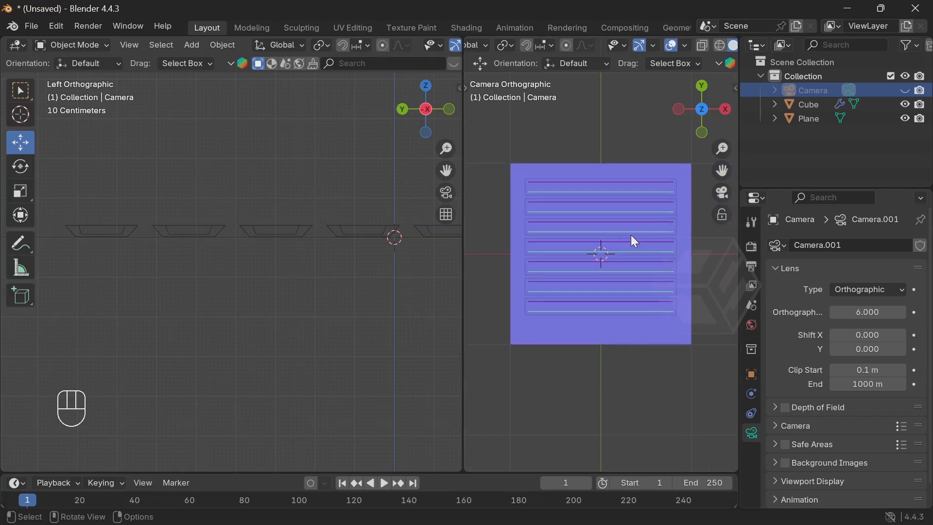
{"action": "left_click_drag", "start_coordinate": [463, 220], "coordinate": [378, 220]}
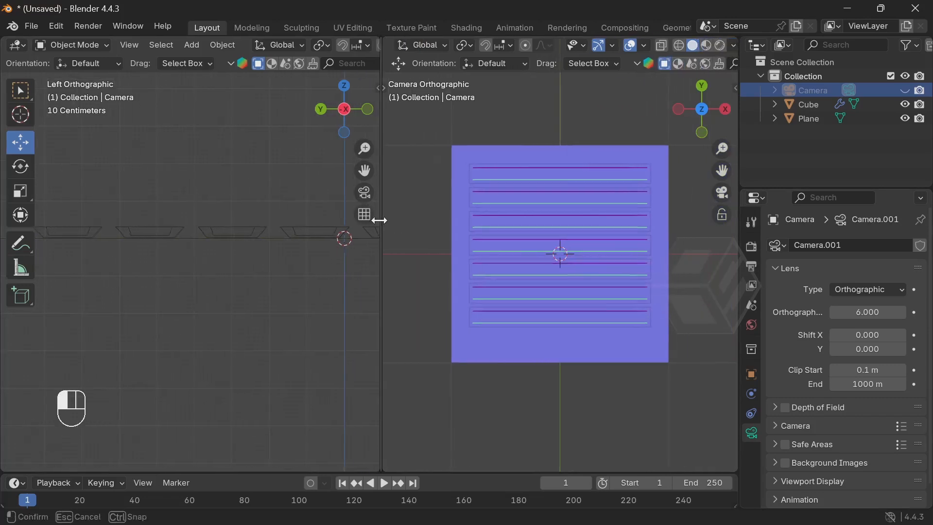
- Switch the camera's lens type back to Perspective to compare the shading with the orthographic projection
{"action": "left_click", "coordinate": [851, 290]}
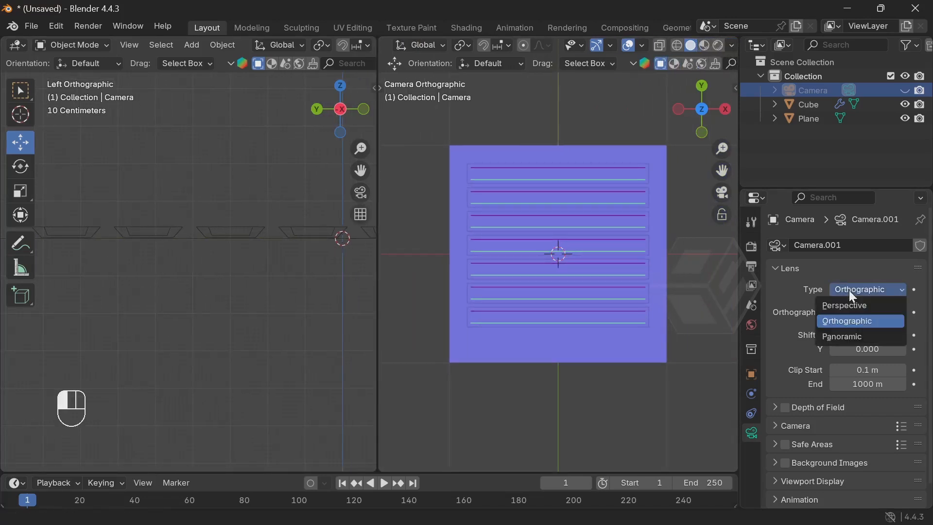
{"action": "left_click", "coordinate": [786, 408]}
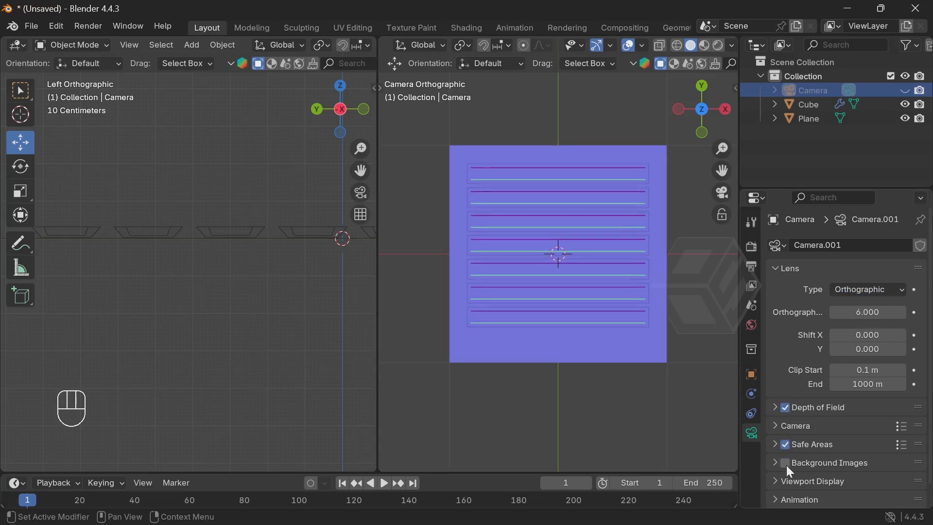
{"action": "left_click", "coordinate": [869, 288]}
{"action": "left_click", "coordinate": [853, 305]}
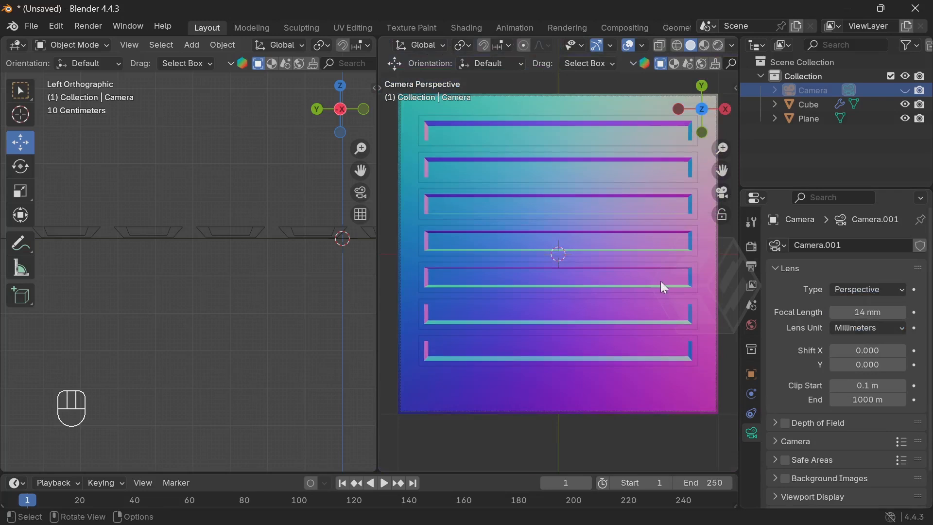
{"action": "scroll", "coordinate": [660, 281], "scroll_direction": "down", "scroll_amount": 1}
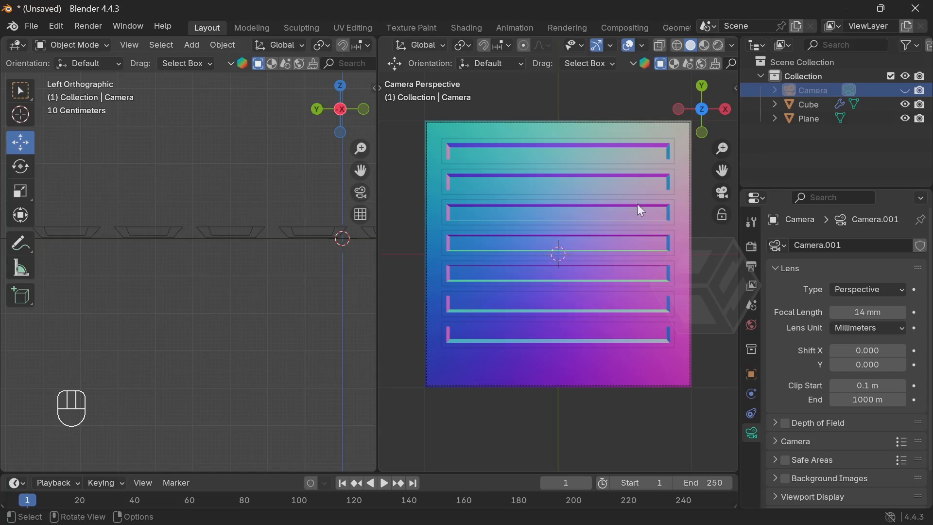
- Restore the camera's Orthographic lens type and enlarge the camera frame in its viewport
{"action": "left_click", "coordinate": [864, 288]}
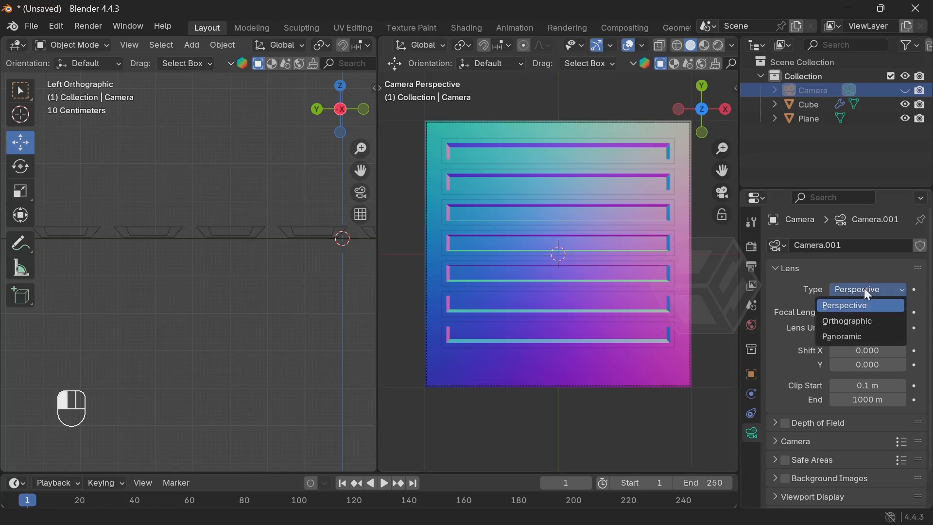
{"action": "left_click", "coordinate": [864, 322]}
{"action": "scroll", "coordinate": [563, 209], "scroll_direction": "up", "scroll_amount": 8}
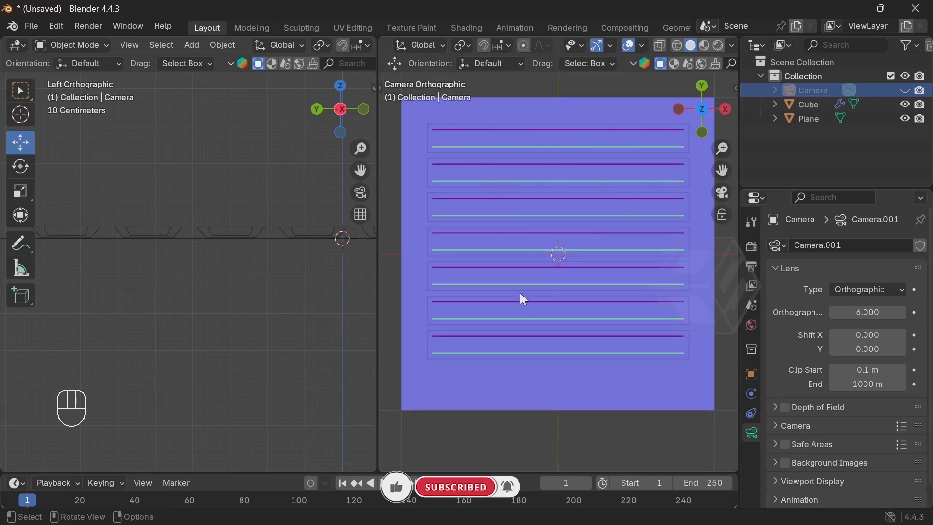
- Select the arrayed bars and try to scale them taller along Z in Object Mode
{"action": "scroll", "coordinate": [271, 262], "scroll_direction": "down", "scroll_amount": 3}
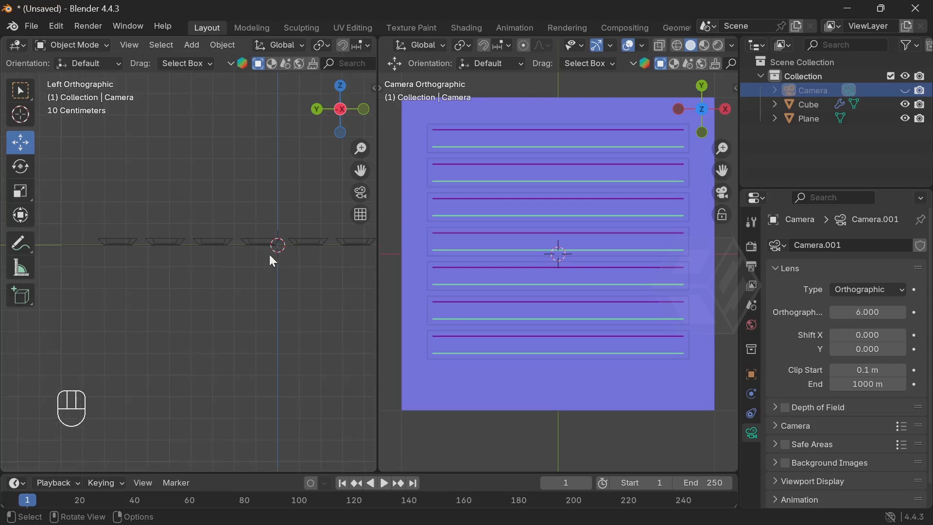
{"action": "left_click", "coordinate": [222, 239]}
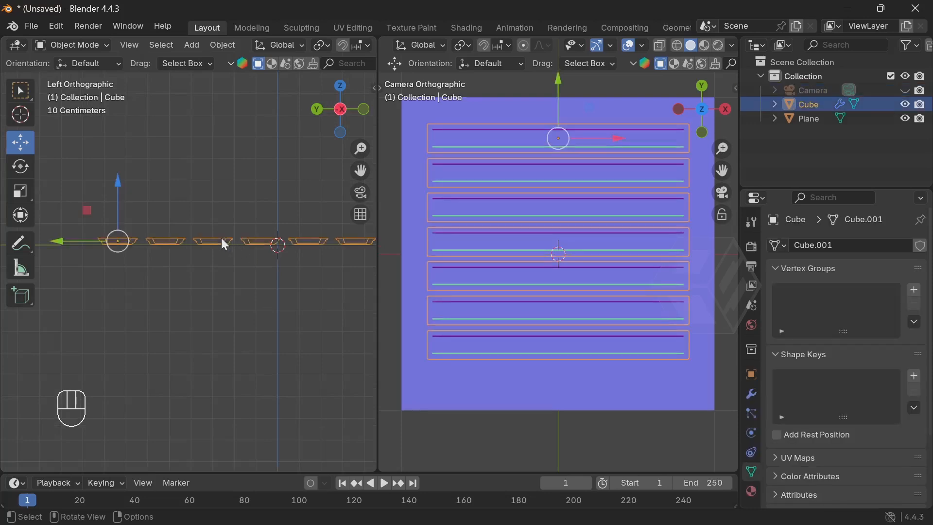
{"action": "left_click", "coordinate": [20, 191]}
{"action": "left_click_drag", "start_coordinate": [118, 185], "coordinate": [123, 161]}
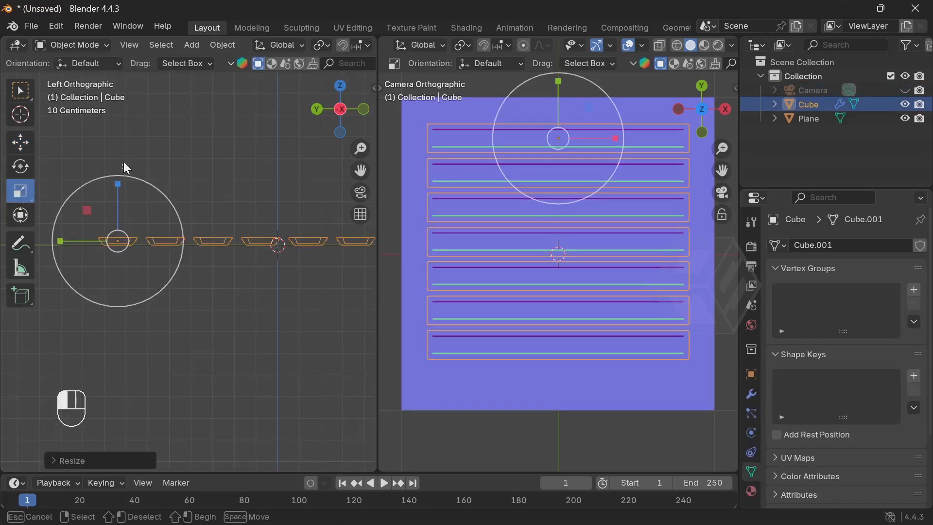
{"action": "left_click", "coordinate": [139, 250]}
{"action": "left_click", "coordinate": [129, 232]}
{"action": "left_click", "coordinate": [130, 238]}
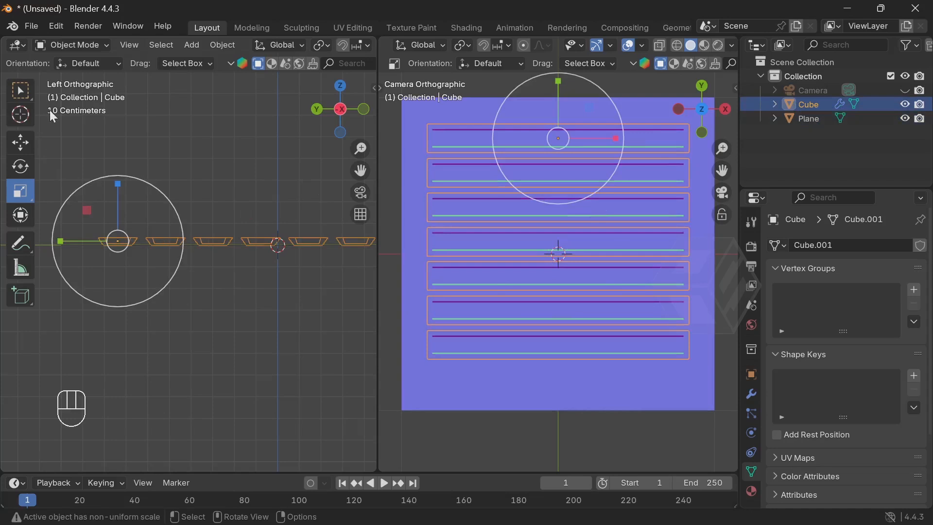
- In Edit Mode, select the original bar's whole mesh and scale it taller along Z
{"action": "left_click", "coordinate": [63, 46]}
{"action": "left_click", "coordinate": [63, 73]}
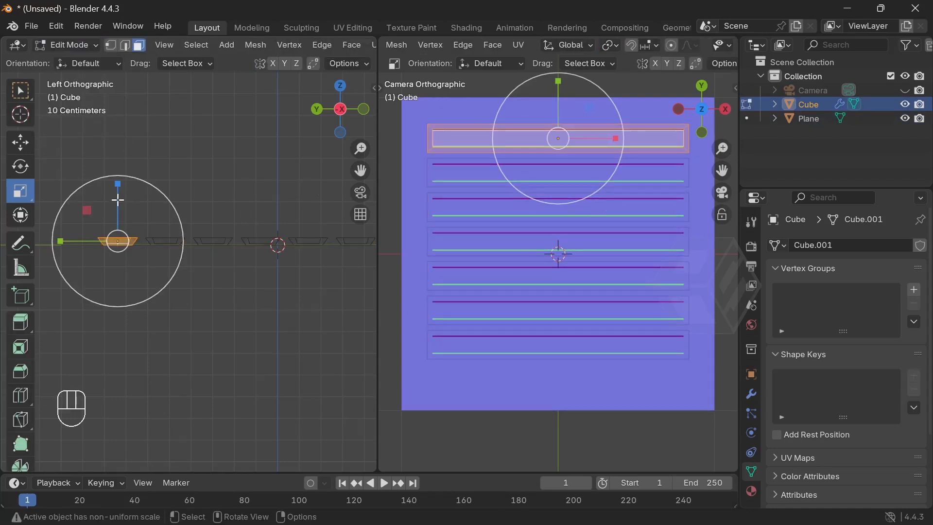
{"action": "key", "text": "alt+a"}
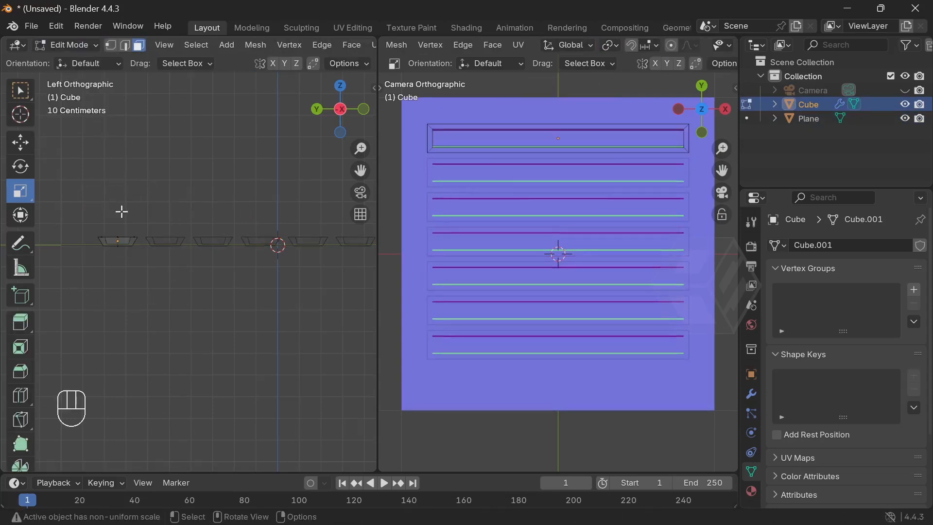
{"action": "key", "text": "a"}
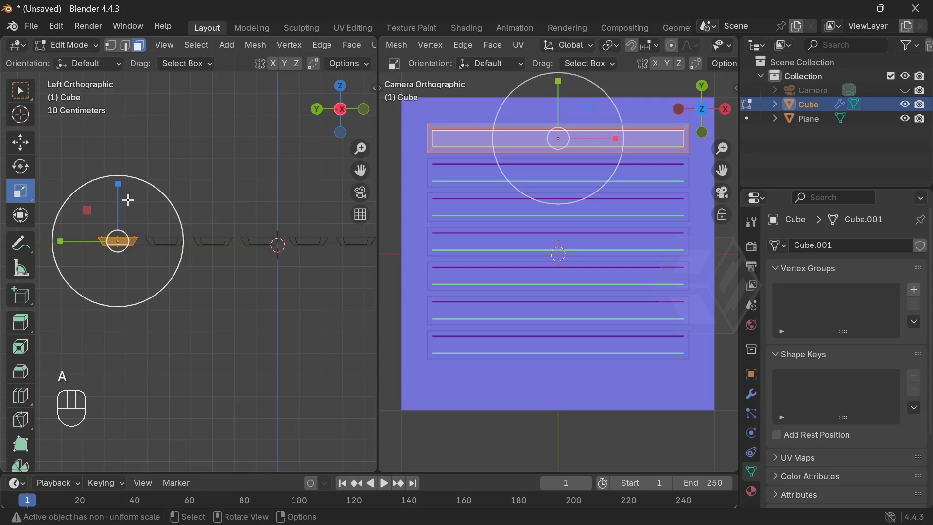
{"action": "mouse_move", "coordinate": [119, 185]}
{"action": "left_mouse_down"}
{"action": "mouse_move", "coordinate": [120, 131]}
{"action": "mouse_move", "coordinate": [119, 177]}
{"action": "left_mouse_up"}
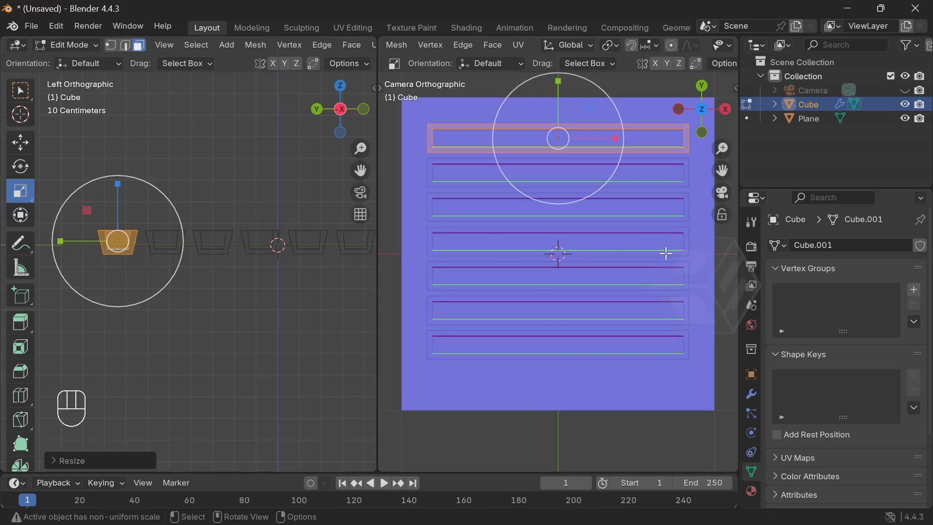
{"action": "scroll", "coordinate": [577, 258], "scroll_direction": "up", "scroll_amount": 8}
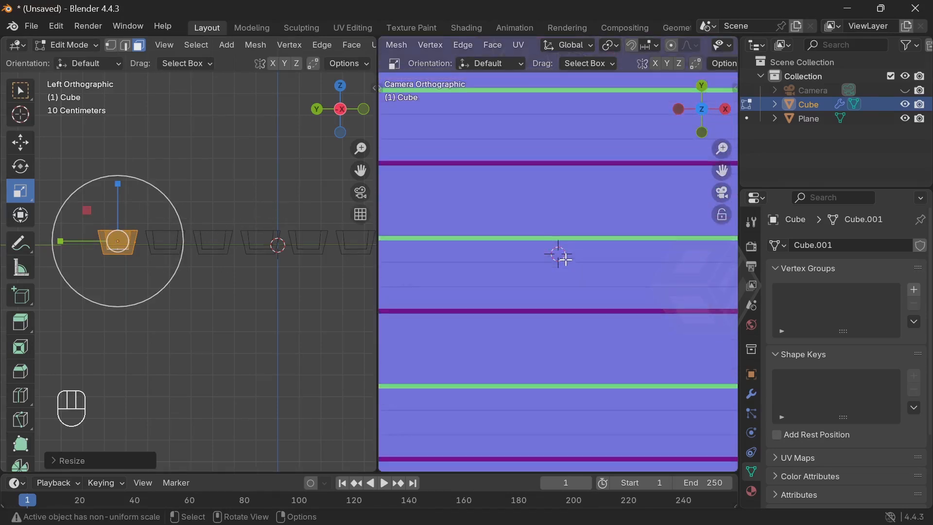
{"action": "scroll", "coordinate": [565, 257], "scroll_direction": "down", "scroll_amount": 8}
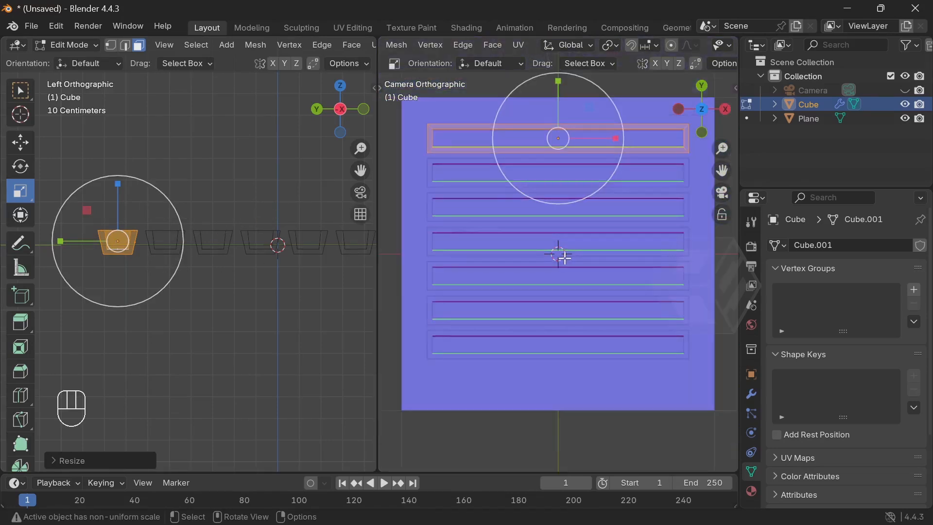
{"action": "scroll", "coordinate": [565, 256], "scroll_direction": "up", "scroll_amount": 2}
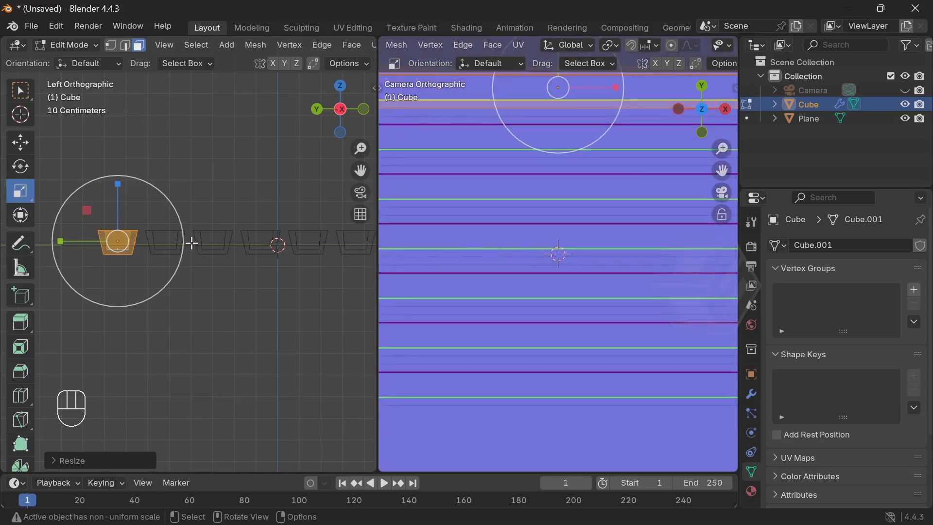
- Select the first bar's inner groove floor face and scale it narrower along Y to widen the sloped groove walls
{"action": "middle_click_drag", "start_coordinate": [228, 221], "coordinate": [254, 266]}
{"action": "left_click", "coordinate": [118, 124]}
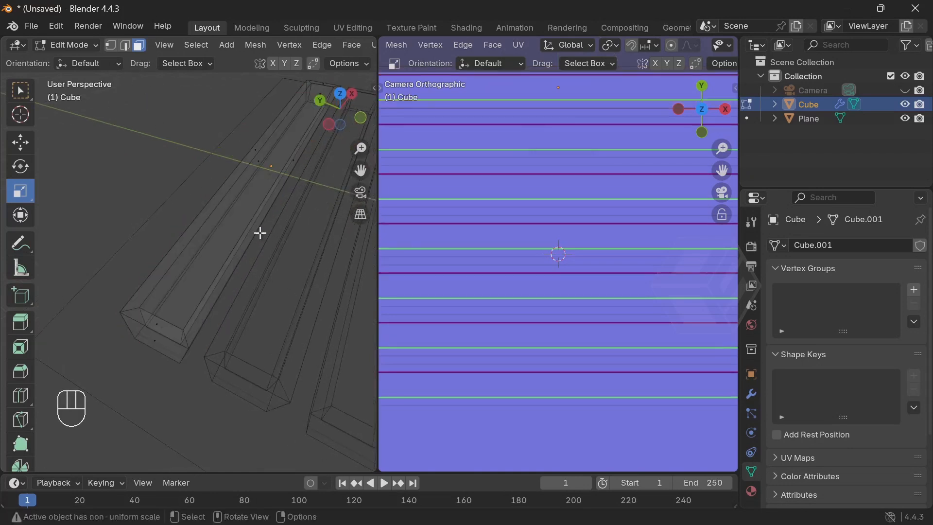
{"action": "left_click", "coordinate": [20, 90]}
{"action": "middle_click_drag", "start_coordinate": [214, 261], "coordinate": [231, 175]}
{"action": "left_click", "coordinate": [226, 163]}
{"action": "middle_click_drag", "start_coordinate": [183, 114], "coordinate": [67, 173]}
{"action": "left_click", "coordinate": [19, 197]}
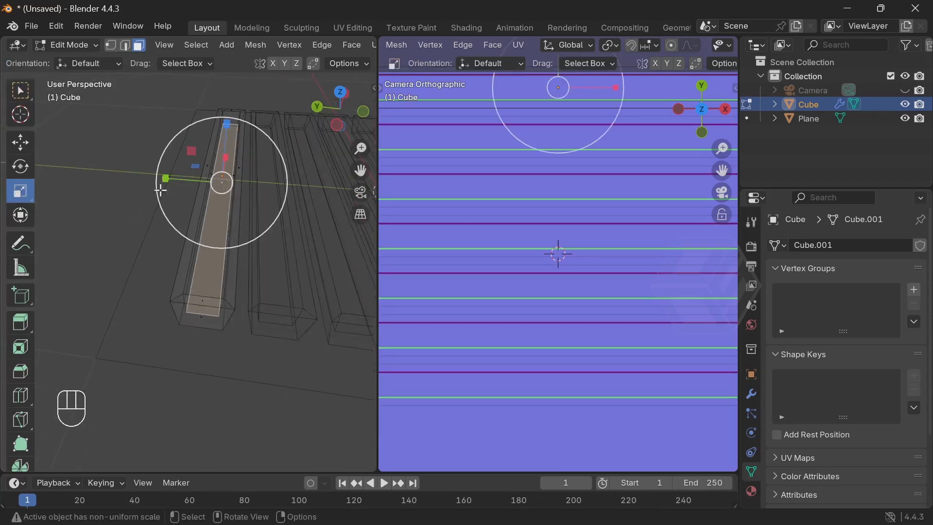
{"action": "left_click_drag", "start_coordinate": [165, 179], "coordinate": [203, 184]}
{"action": "scroll", "coordinate": [577, 214], "scroll_direction": "down", "scroll_amount": 5}
{"action": "scroll", "coordinate": [577, 219], "scroll_direction": "up", "scroll_amount": 2}
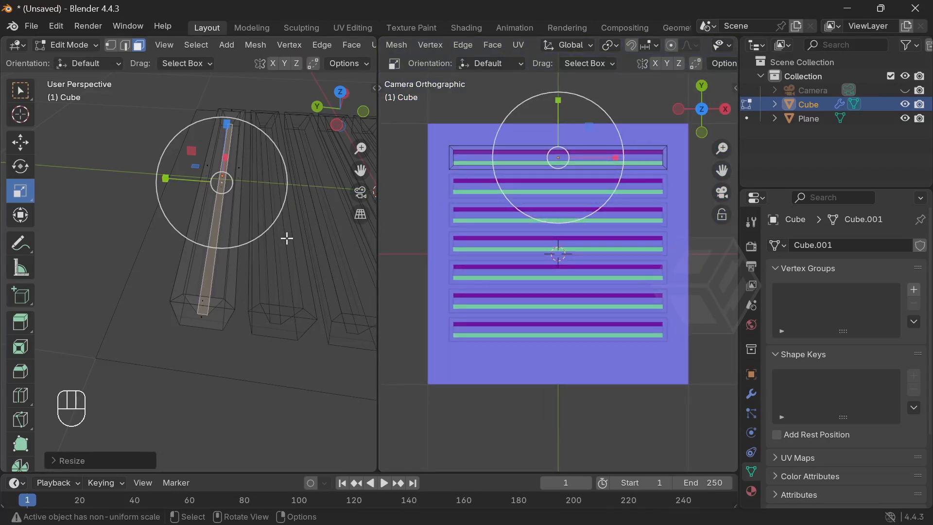
- Return to Object Mode, deselect the bars and show the perspective viewport in Solid shading
{"action": "left_click", "coordinate": [75, 46]}
{"action": "left_click", "coordinate": [78, 60]}
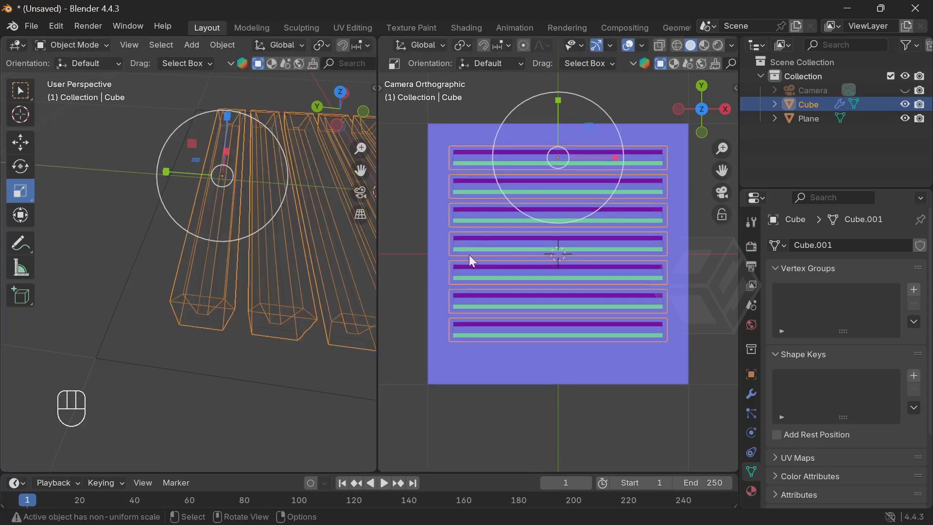
{"action": "left_click", "coordinate": [637, 93]}
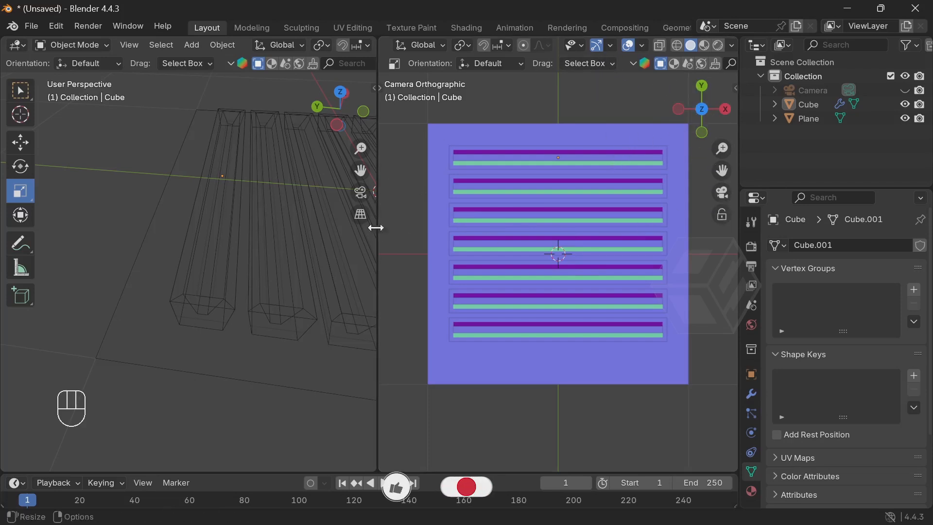
{"action": "middle_click_drag", "start_coordinate": [350, 211], "coordinate": [290, 212]}
{"action": "scroll", "coordinate": [255, 44], "scroll_direction": "down", "scroll_amount": 5}
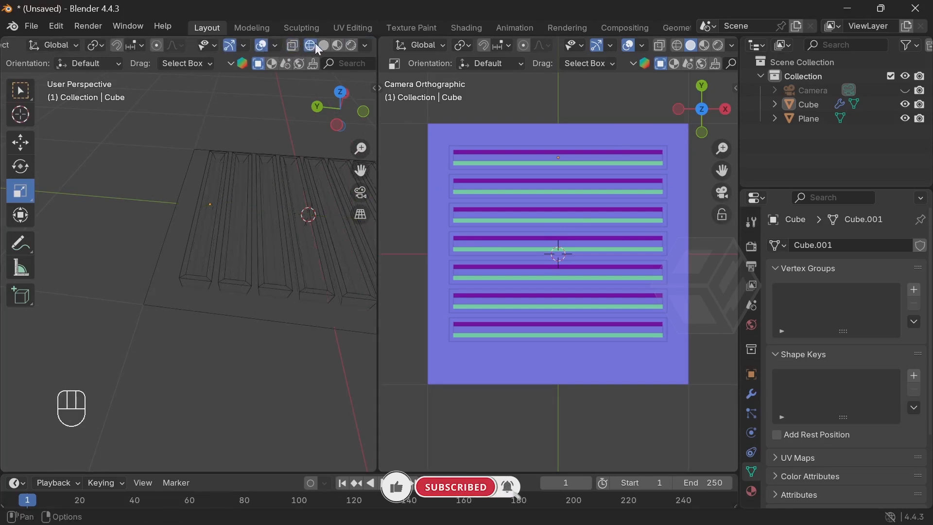
{"action": "left_click", "coordinate": [322, 45]}
{"action": "middle_click_drag", "start_coordinate": [311, 160], "coordinate": [253, 206]}
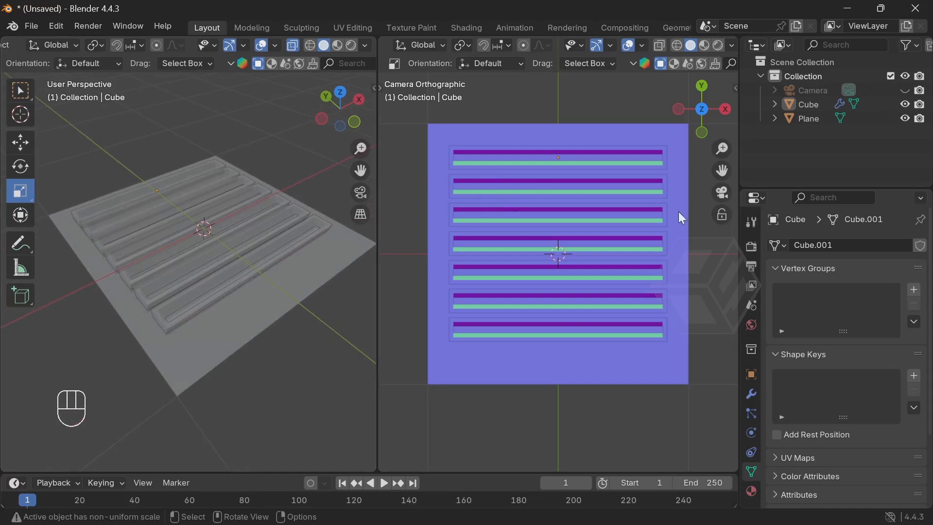
- Switch the camera's lens type to Perspective to compare the groove shading, and restore Orthographic
{"action": "left_click", "coordinate": [815, 91]}
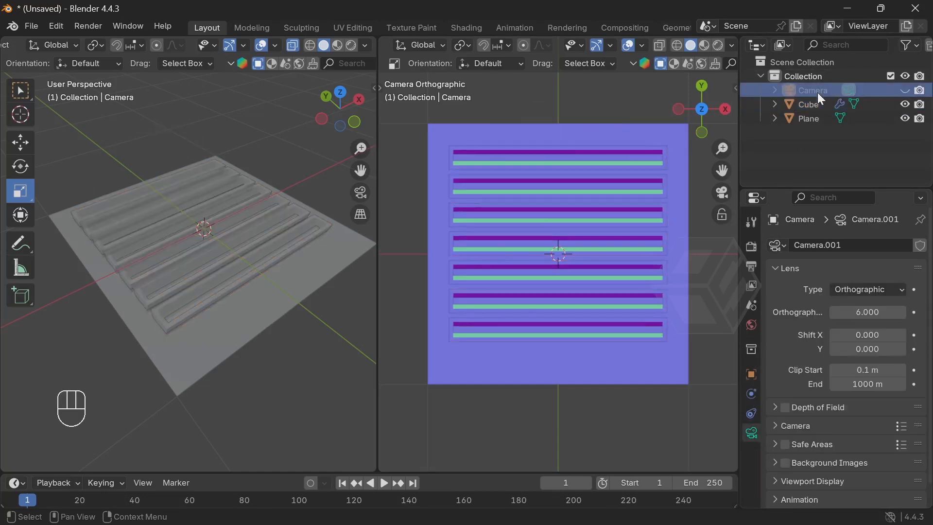
{"action": "left_click", "coordinate": [853, 290]}
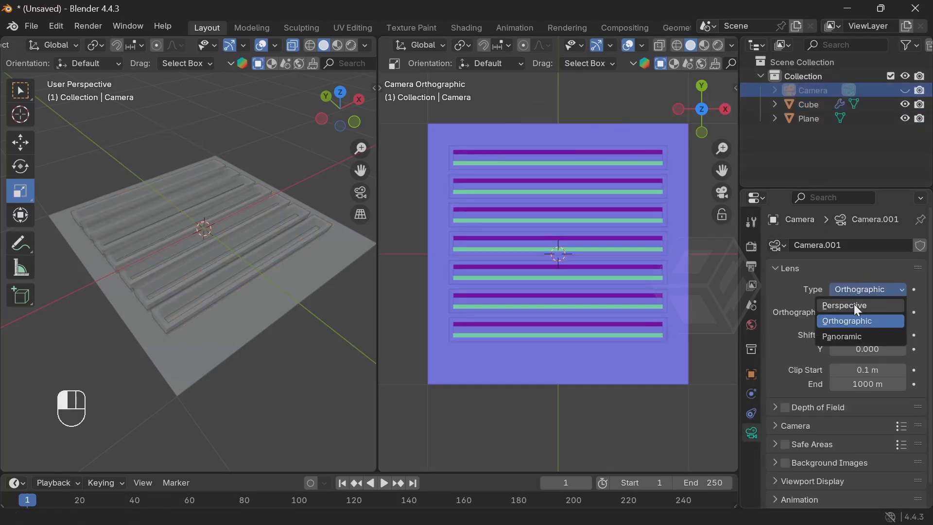
{"action": "left_click", "coordinate": [854, 305]}
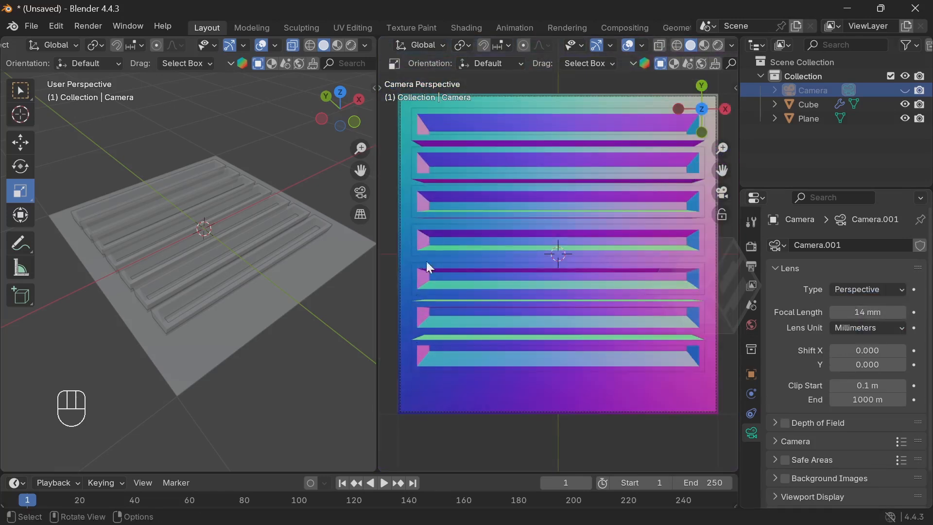
{"action": "left_click", "coordinate": [857, 290]}
{"action": "left_click", "coordinate": [857, 317]}
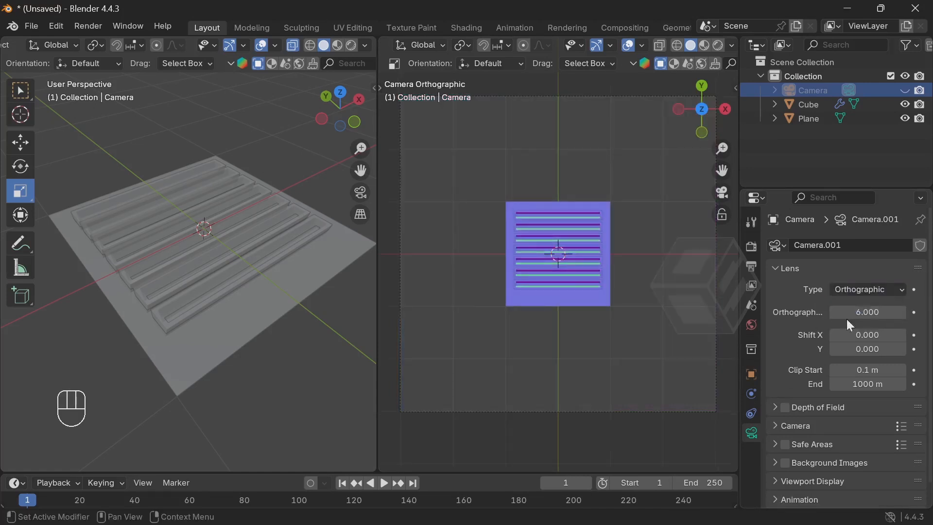
{"action": "scroll", "coordinate": [591, 205], "scroll_direction": "up", "scroll_amount": 5}
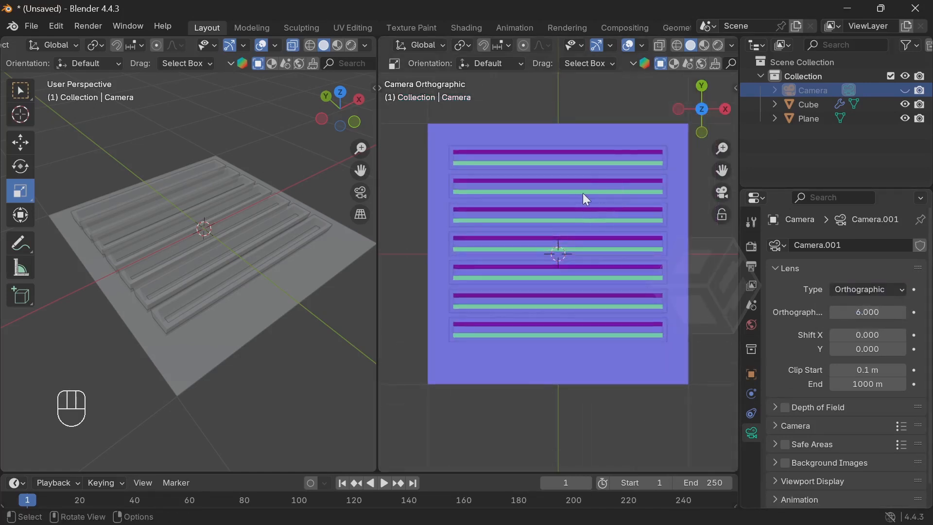
- Move the arrayed bars along Y so they sit centred on the plane
{"action": "left_click", "coordinate": [587, 205]}
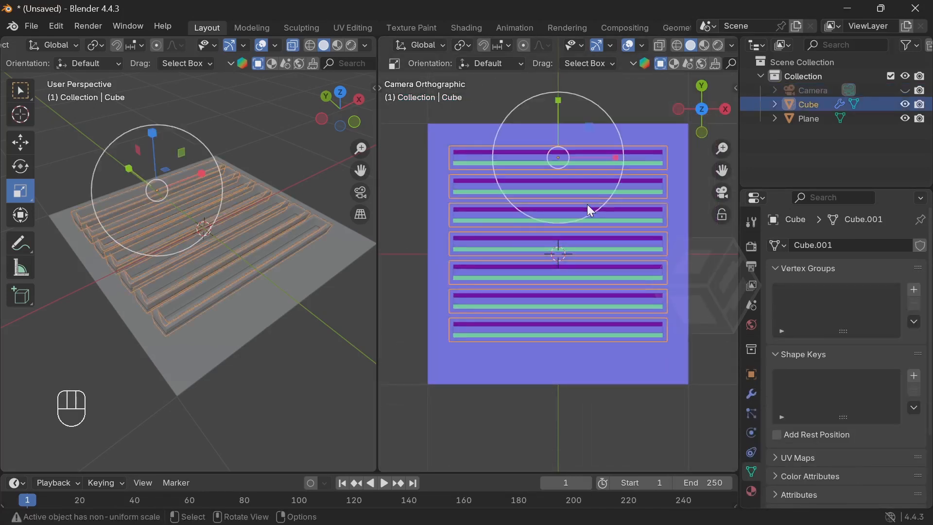
{"action": "left_click", "coordinate": [30, 142]}
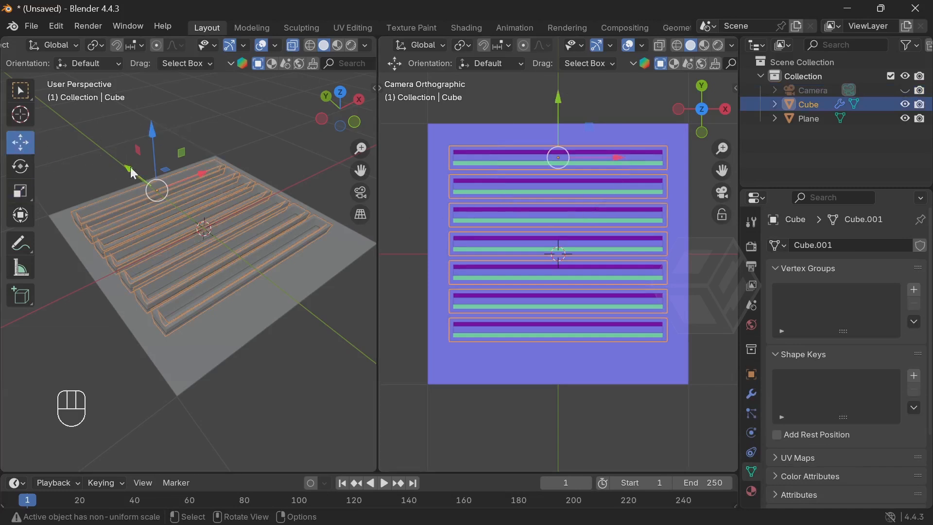
{"action": "left_click_drag", "start_coordinate": [130, 167], "coordinate": [139, 168]}
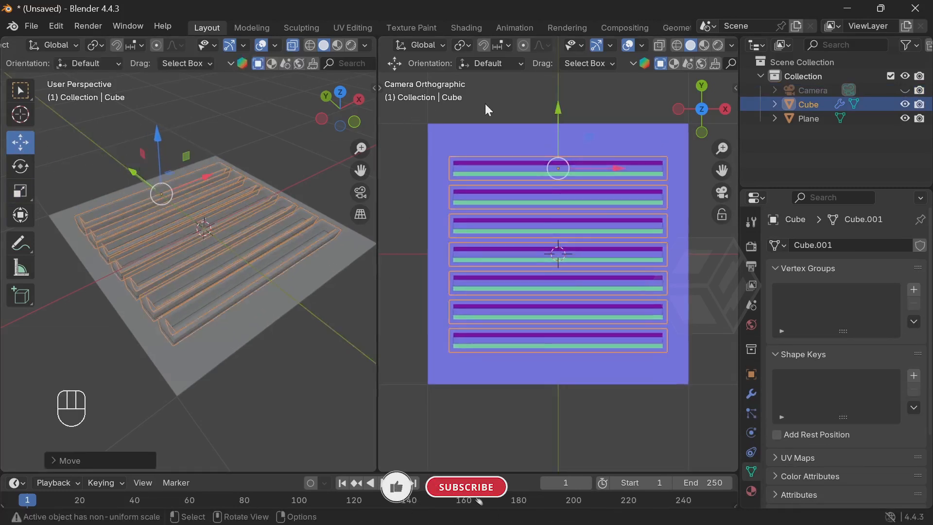
- Widen the camera viewport, deselect the bars and hide that viewport's gizmos and overlays
{"action": "left_click_drag", "start_coordinate": [379, 159], "coordinate": [221, 162]}
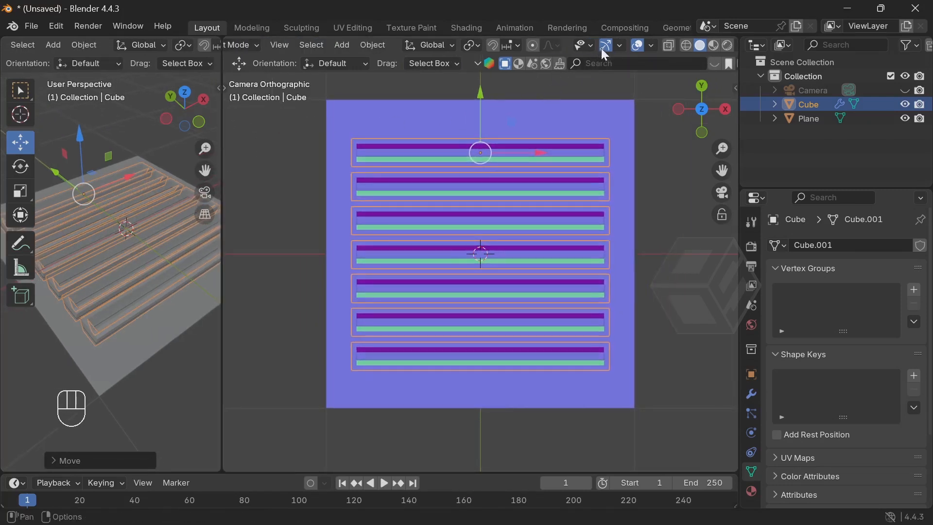
{"action": "left_click", "coordinate": [612, 87]}
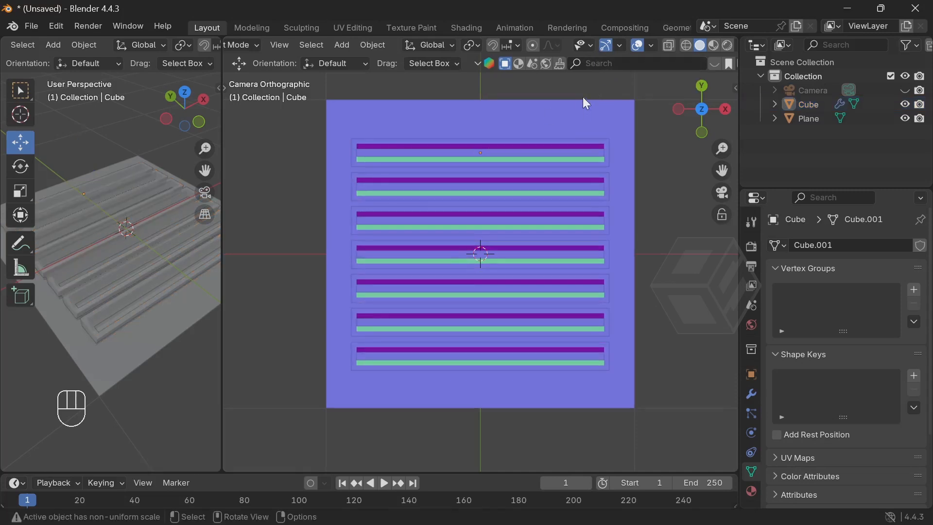
{"action": "left_click", "coordinate": [605, 45]}
{"action": "left_click", "coordinate": [639, 46]}
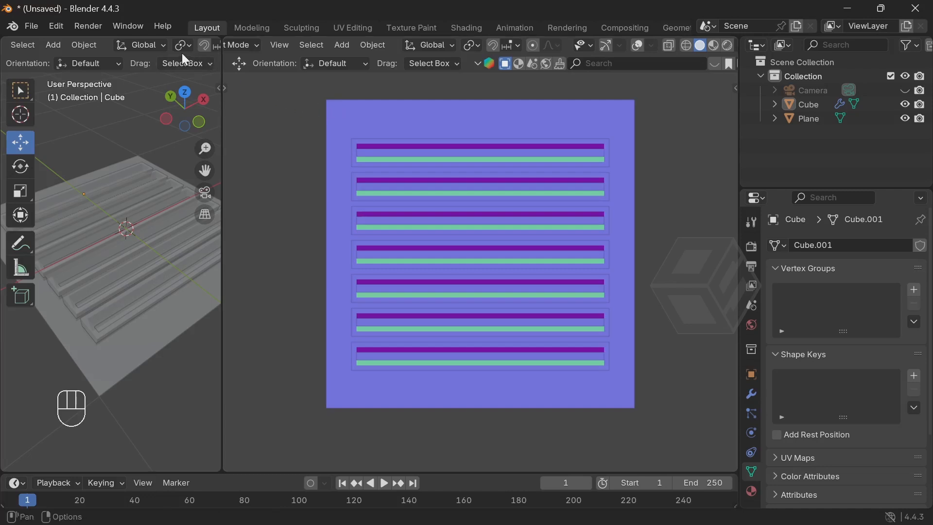
{"action": "left_click", "coordinate": [89, 25]}
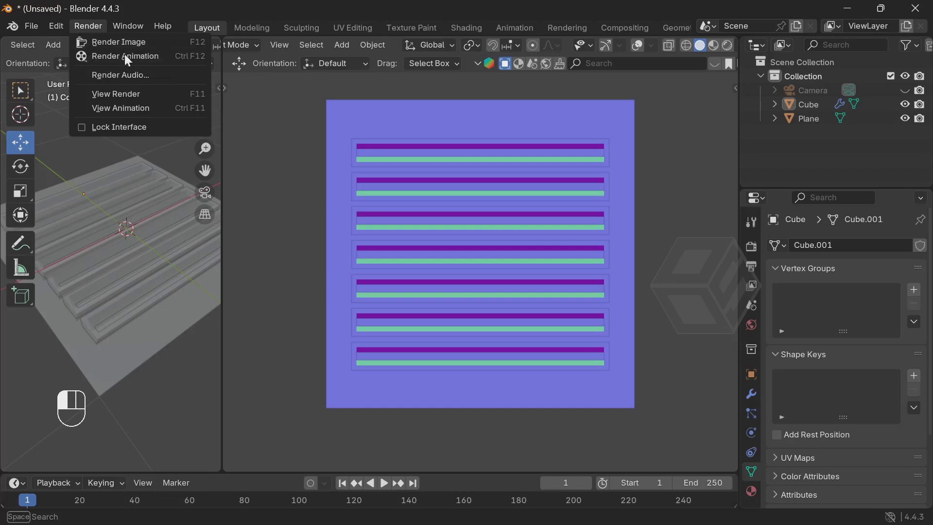
{"action": "left_click", "coordinate": [97, 28]}
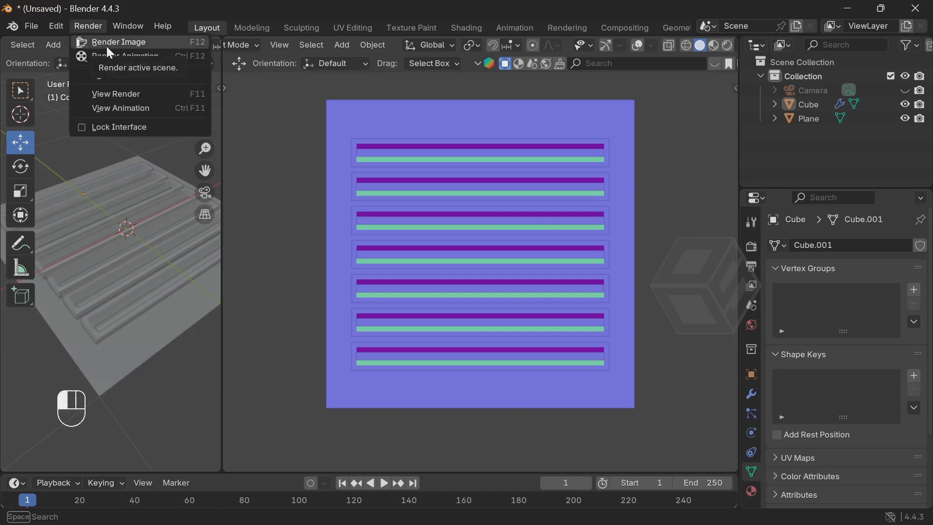
{"action": "left_click", "coordinate": [280, 46]}
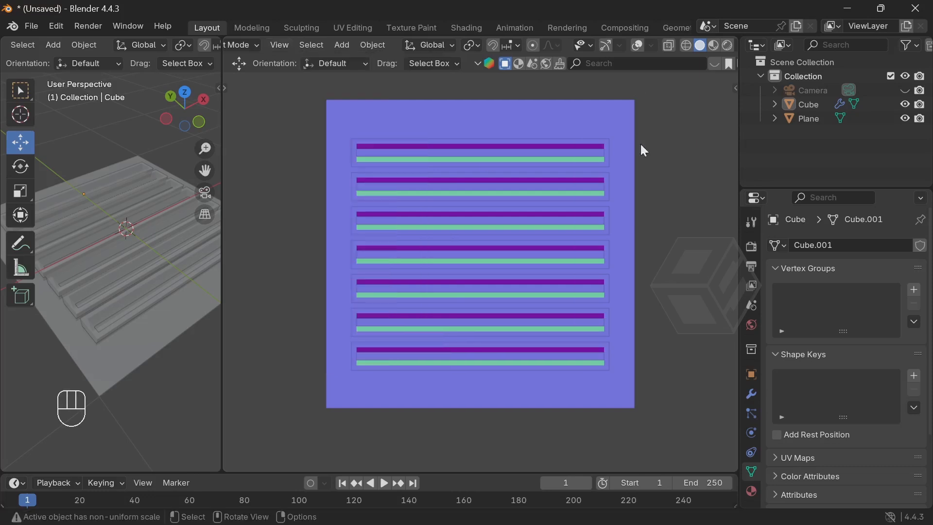
{"action": "left_click", "coordinate": [282, 45]}
{"action": "left_click", "coordinate": [87, 26]}
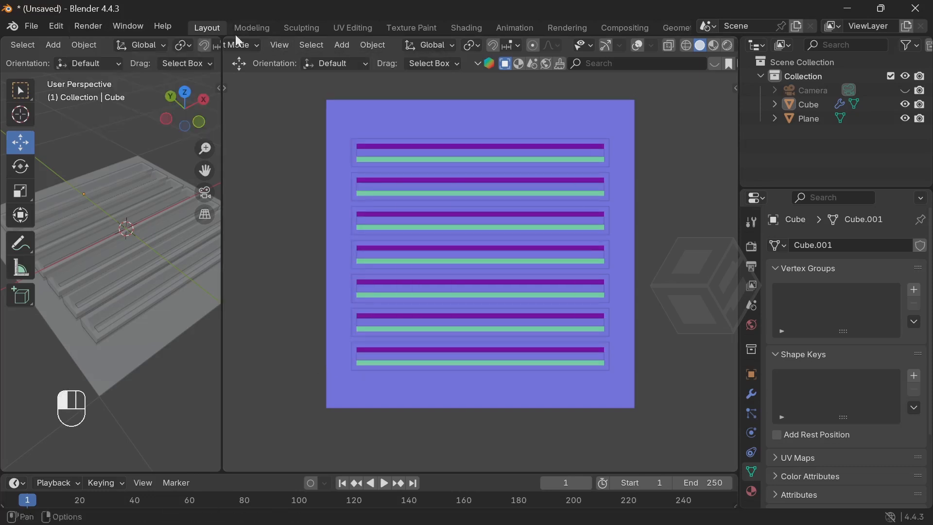
- Render the camera viewport as a still image with Viewport Render Image
{"action": "left_click", "coordinate": [280, 45]}
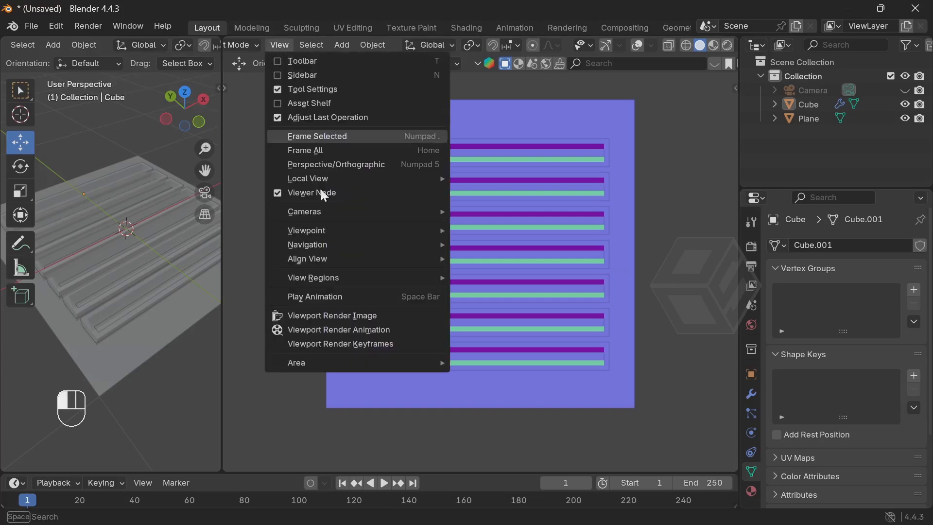
{"action": "left_click", "coordinate": [334, 318]}
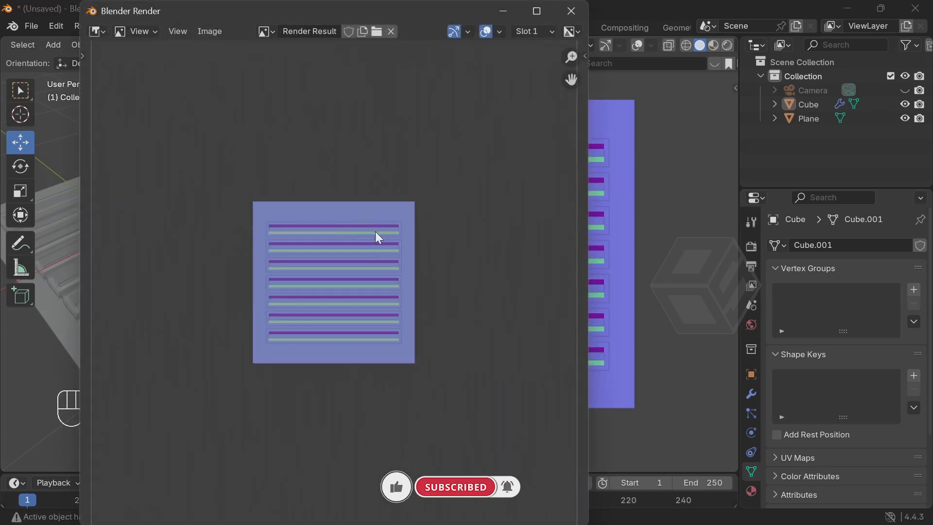
- Save the render as a PNG named "a" in the DECALS folder, inspect the image up close, and close its window
{"action": "left_click", "coordinate": [212, 25]}
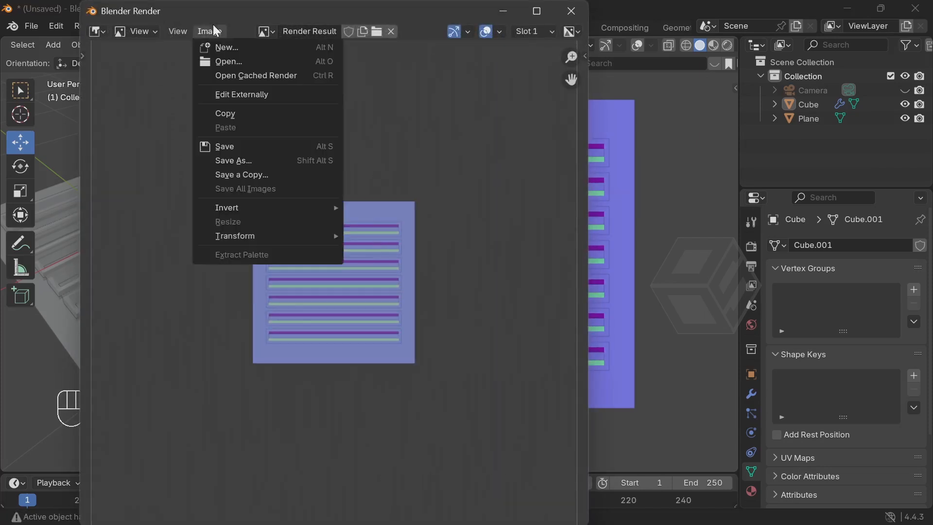
{"action": "left_click", "coordinate": [260, 160]}
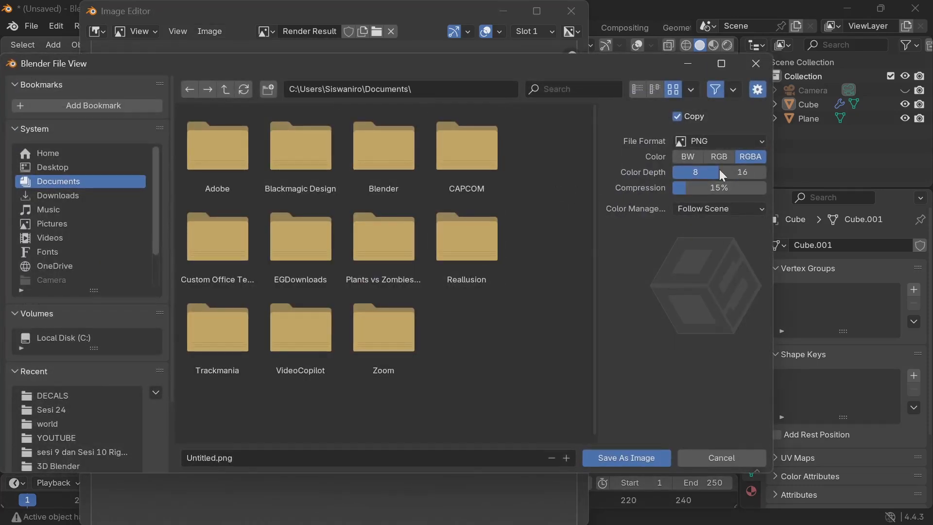
{"action": "left_click", "coordinate": [65, 396]}
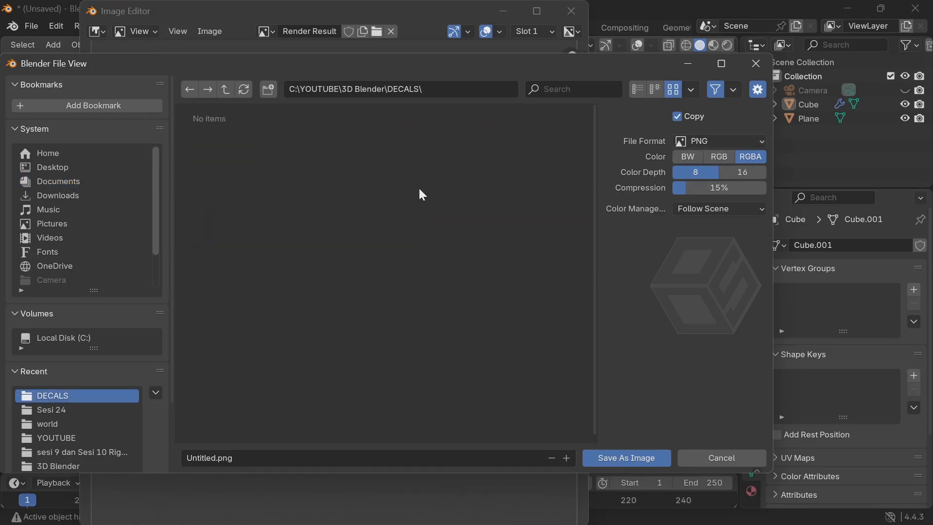
{"action": "left_click", "coordinate": [258, 457]}
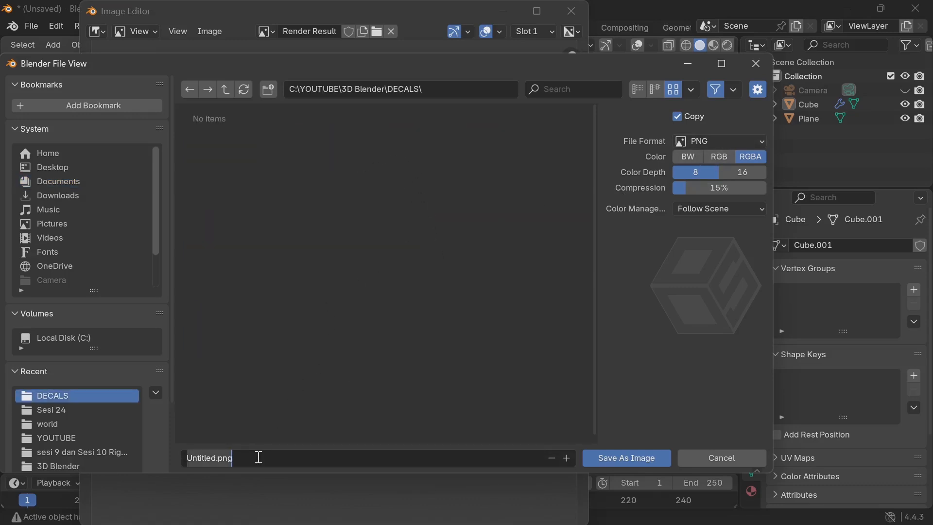
{"action": "type", "text": "a"}
{"action": "left_click", "coordinate": [611, 458]}
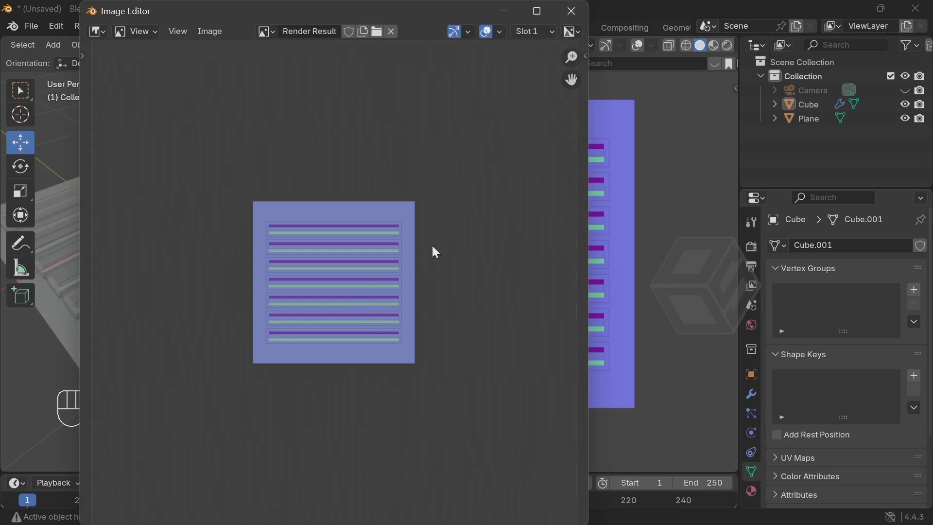
{"action": "scroll", "coordinate": [367, 221], "scroll_direction": "up", "scroll_amount": 4}
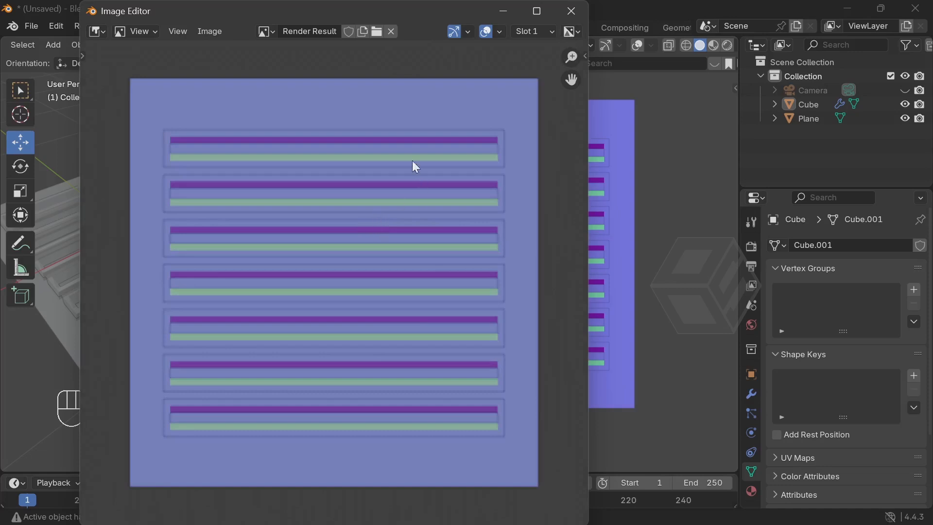
{"action": "left_click", "coordinate": [573, 10]}
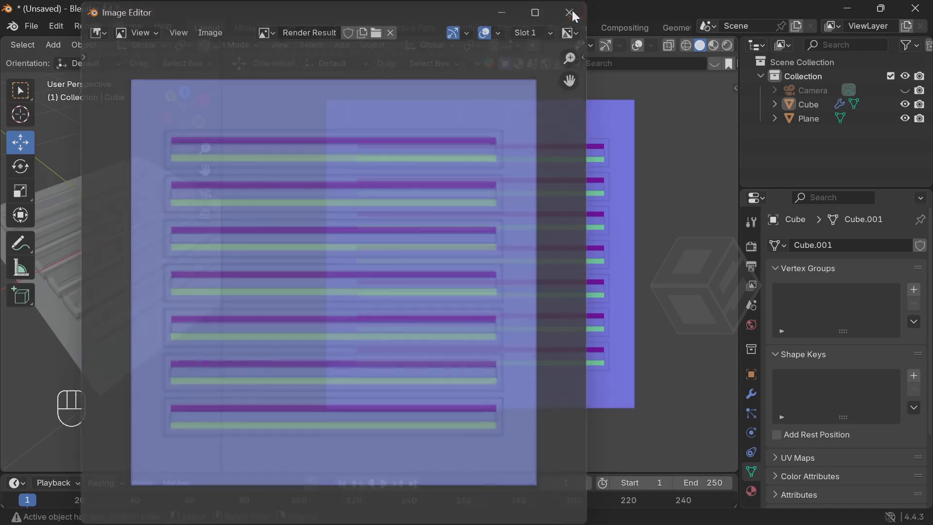
- Widen the perspective viewport and, in Object Mode, move the grooved bars along X until they are completely off the plane
{"action": "left_click_drag", "start_coordinate": [219, 220], "coordinate": [411, 220]}
{"action": "scroll", "coordinate": [284, 262], "scroll_direction": "down", "scroll_amount": 3}
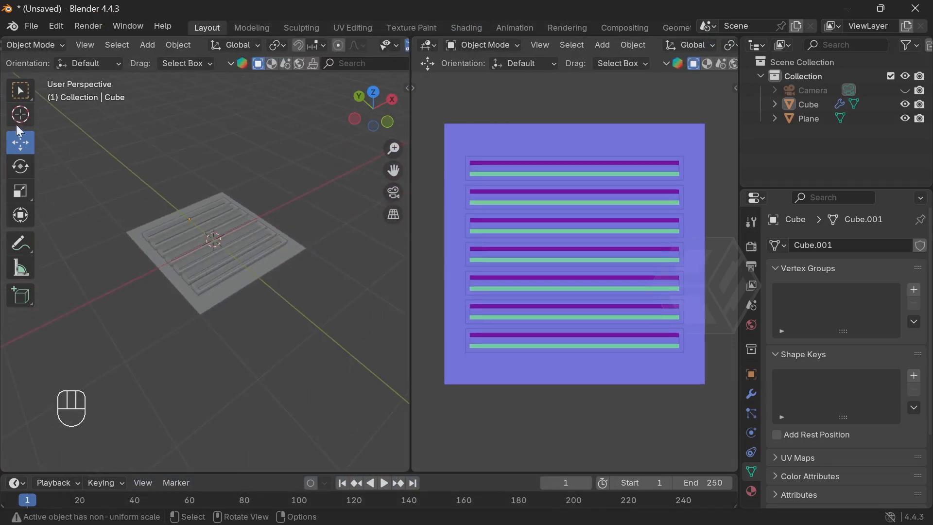
{"action": "left_click", "coordinate": [52, 44]}
{"action": "left_click", "coordinate": [53, 62]}
{"action": "left_click", "coordinate": [221, 214]}
{"action": "left_click_drag", "start_coordinate": [235, 201], "coordinate": [18, 298]}
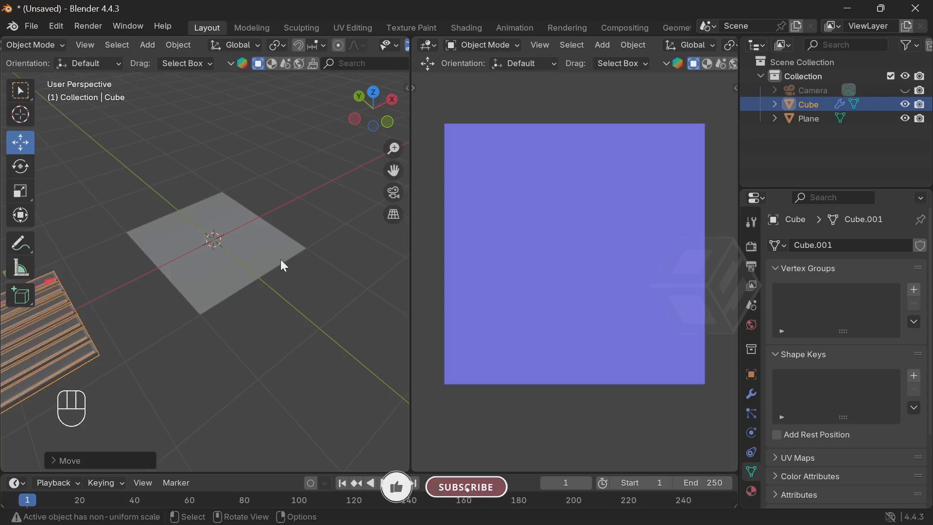
- Add a UV sphere at the centre of the emptied plane
{"action": "middle_click_drag", "start_coordinate": [285, 210], "coordinate": [232, 273]}
{"action": "scroll", "coordinate": [265, 276], "scroll_direction": "up", "scroll_amount": 2}
{"action": "mouse_move", "coordinate": [295, 260]}
{"action": "middle_mouse_down"}
{"action": "mouse_move", "coordinate": [312, 290]}
{"action": "mouse_move", "coordinate": [309, 267]}
{"action": "middle_mouse_up"}
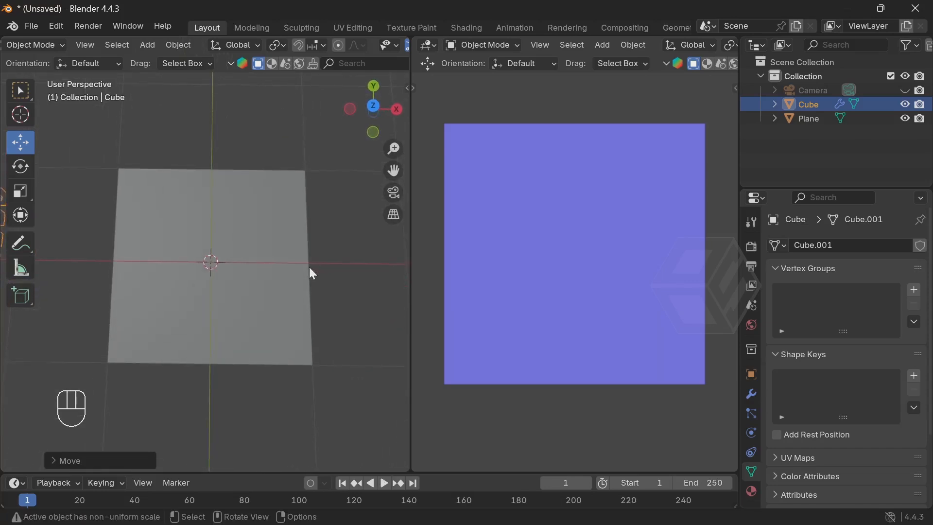
{"action": "left_click", "coordinate": [147, 46]}
{"action": "mouse_move", "coordinate": [159, 59]}
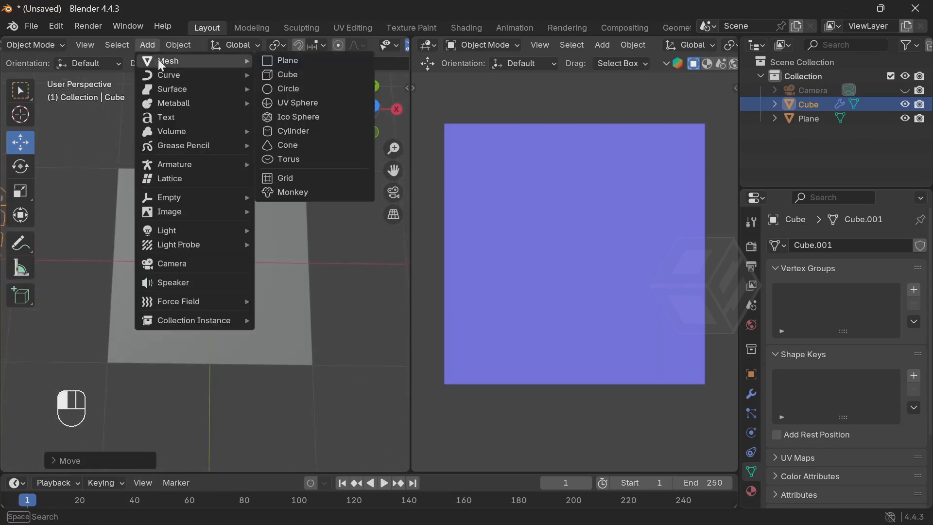
{"action": "left_click", "coordinate": [305, 104]}
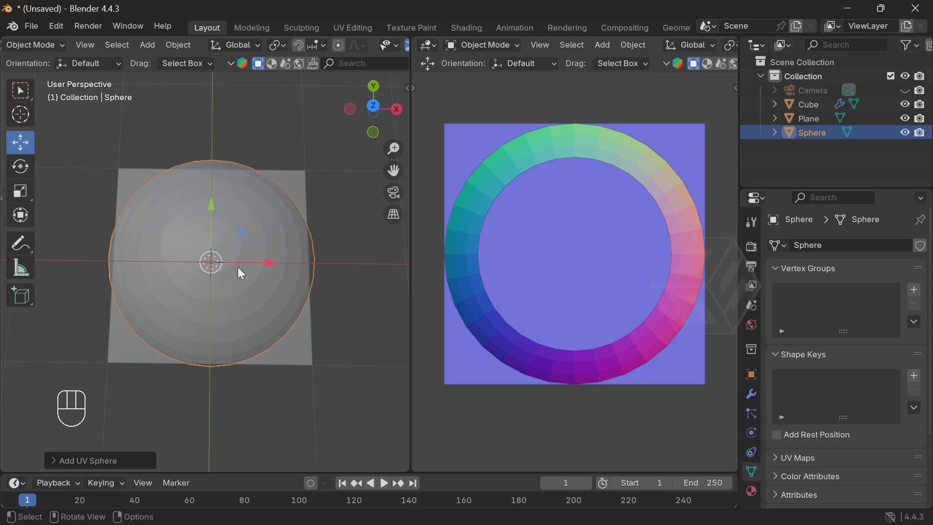
- Apply Shade Auto Smooth to the UV sphere
{"action": "right_click", "coordinate": [239, 242]}
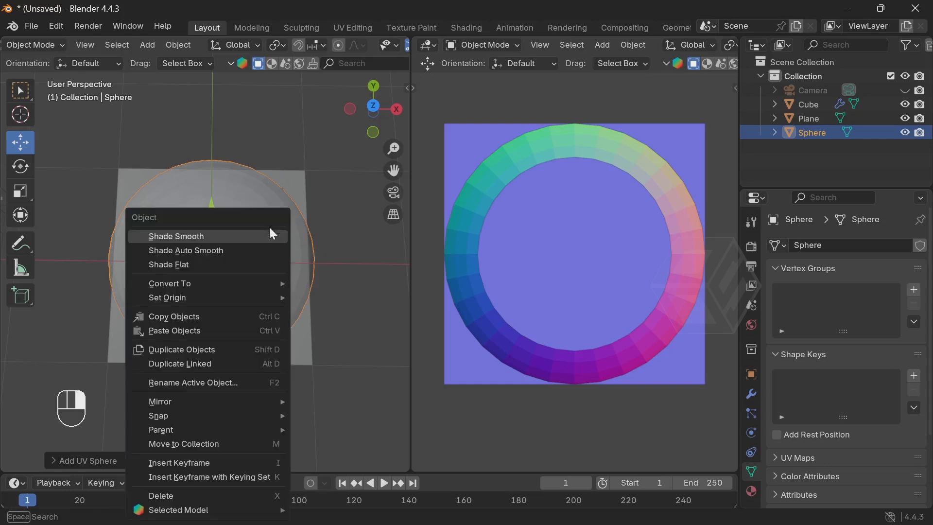
{"action": "left_click", "coordinate": [293, 183]}
{"action": "middle_click_drag", "start_coordinate": [294, 223], "coordinate": [360, 214]}
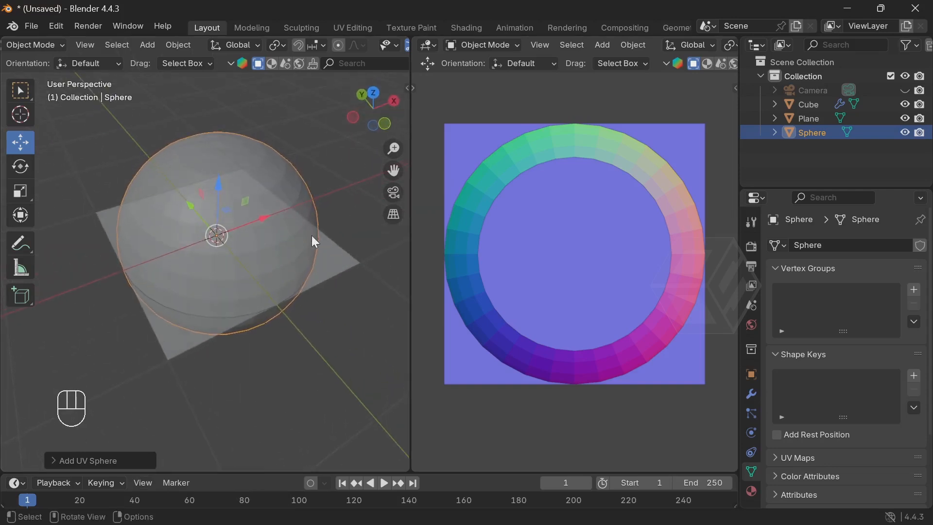
{"action": "scroll", "coordinate": [314, 241], "scroll_direction": "down", "scroll_amount": 2}
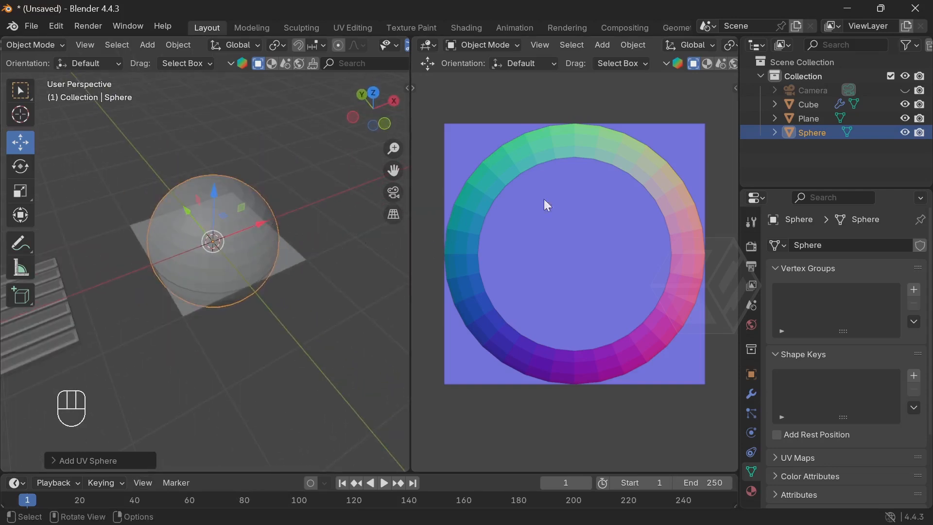
{"action": "right_click", "coordinate": [252, 206]}
{"action": "left_click", "coordinate": [244, 220]}
- Deselect all objects and turn off X-ray display in the perspective viewport
{"action": "left_click", "coordinate": [287, 176]}
{"action": "left_click", "coordinate": [243, 199]}
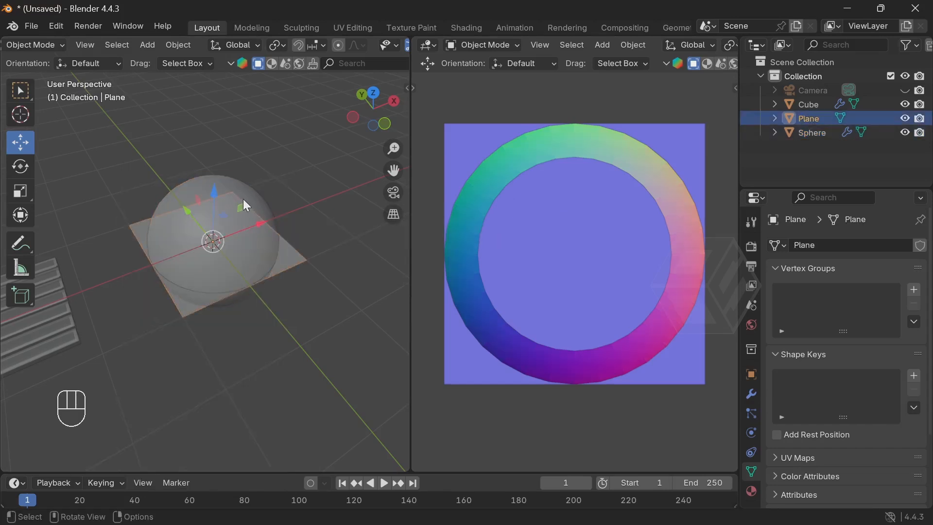
{"action": "left_click", "coordinate": [303, 119]}
{"action": "scroll", "coordinate": [319, 51], "scroll_direction": "down", "scroll_amount": 8}
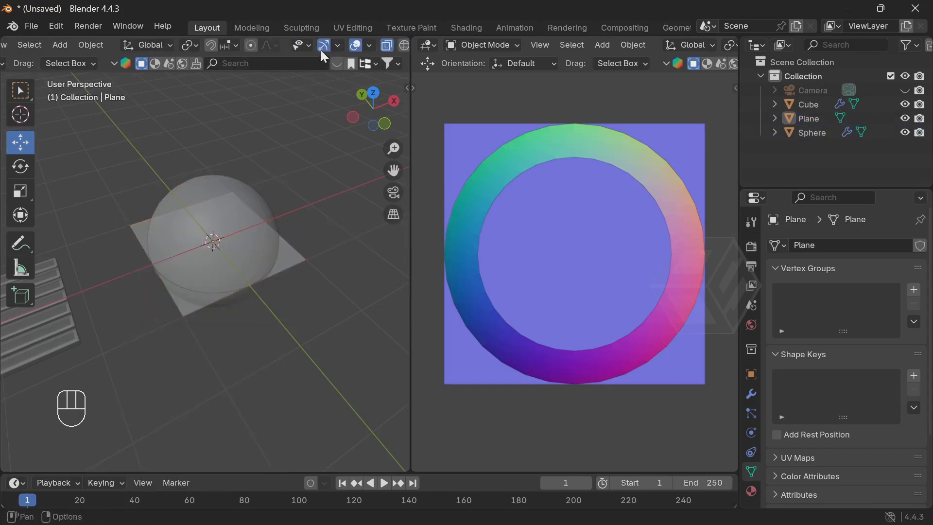
{"action": "left_click", "coordinate": [326, 46]}
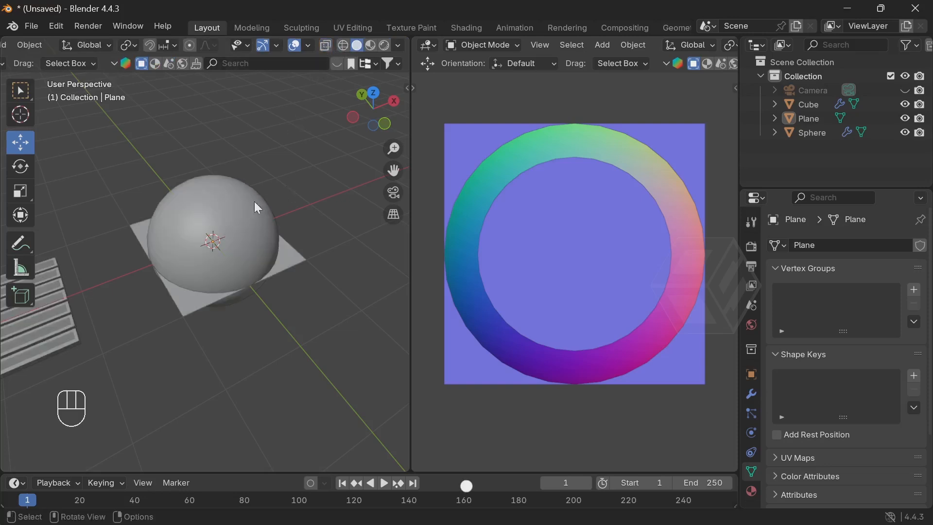
- Flatten the sphere along Z into a low dome and scale it uniformly to about 0.7, inside the plane's edges
{"action": "left_click", "coordinate": [233, 212]}
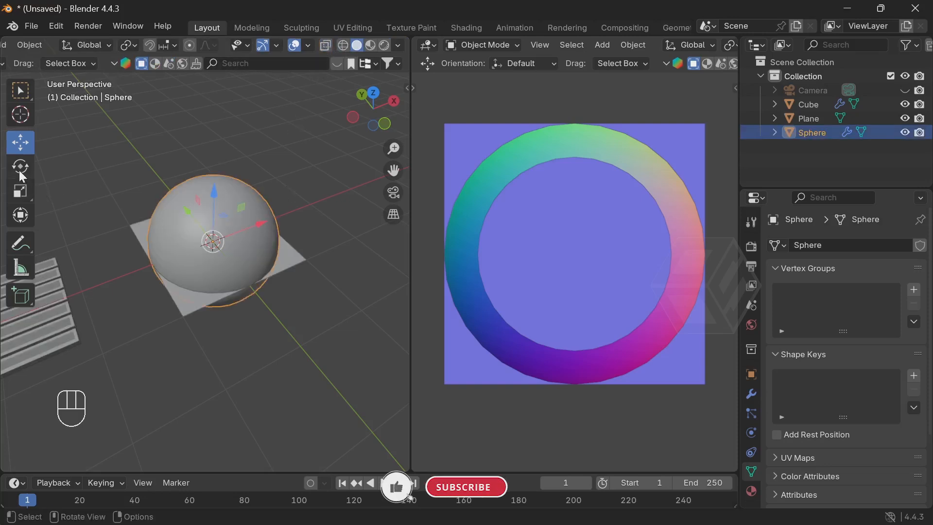
{"action": "left_click", "coordinate": [20, 190]}
{"action": "left_click_drag", "start_coordinate": [216, 194], "coordinate": [222, 230]}
{"action": "middle_click_drag", "start_coordinate": [253, 261], "coordinate": [287, 271]}
{"action": "scroll", "coordinate": [244, 206], "scroll_direction": "up", "scroll_amount": 5}
{"action": "scroll", "coordinate": [287, 253], "scroll_direction": "down", "scroll_amount": 3}
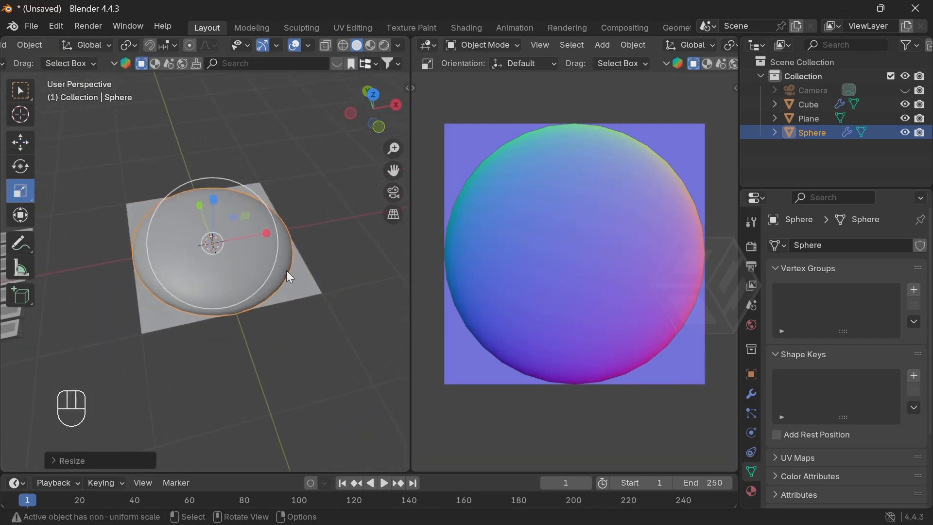
{"action": "key", "text": "s"}
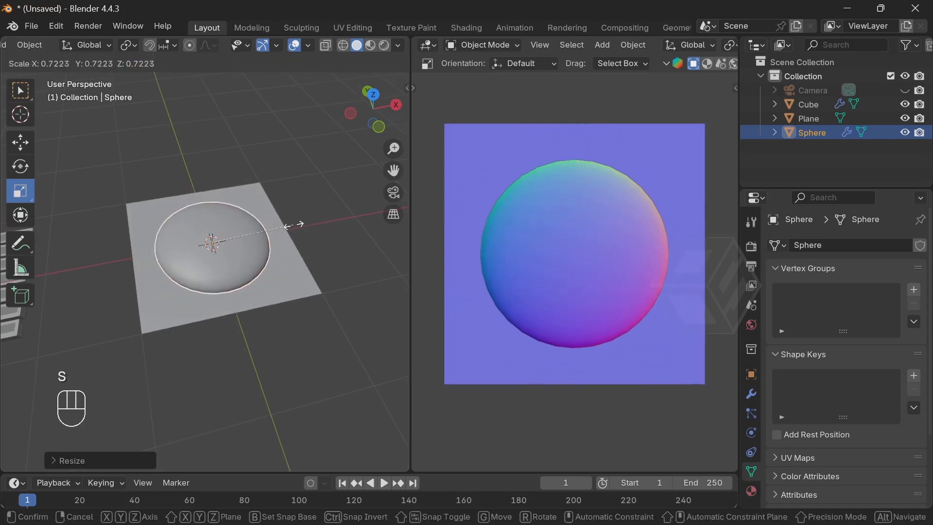
{"action": "left_click", "coordinate": [292, 226]}
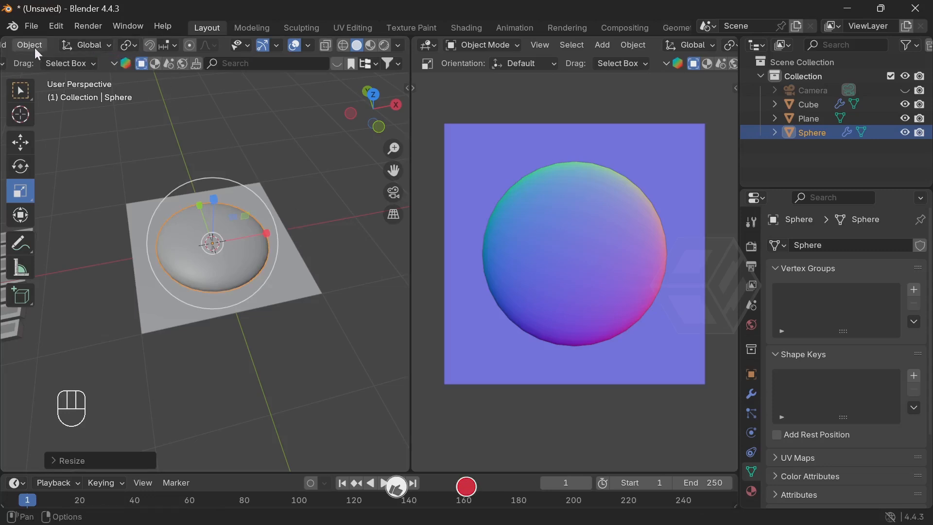
- Add a cube mesh at the centre of the dome
{"action": "scroll", "coordinate": [34, 47], "scroll_direction": "left", "scroll_amount": 4}
{"action": "left_click", "coordinate": [117, 46]}
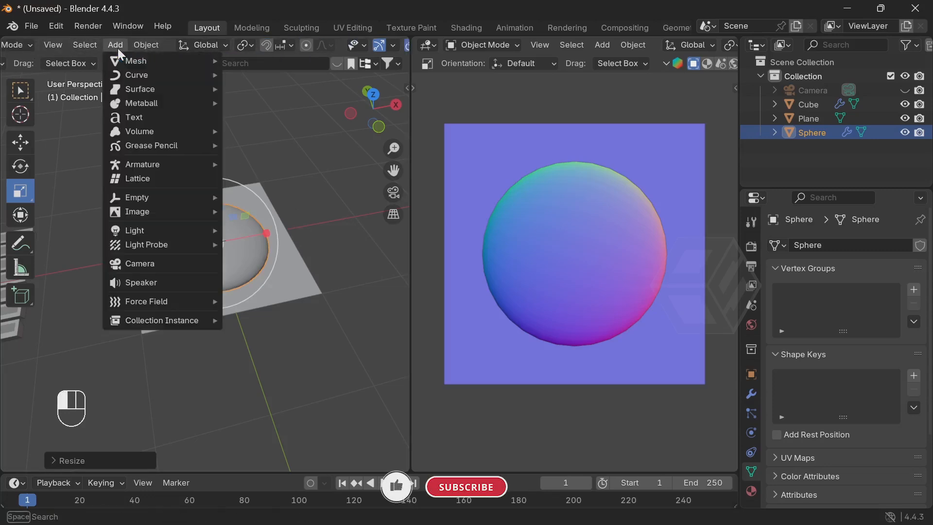
{"action": "mouse_move", "coordinate": [127, 62]}
{"action": "left_click", "coordinate": [251, 74]}
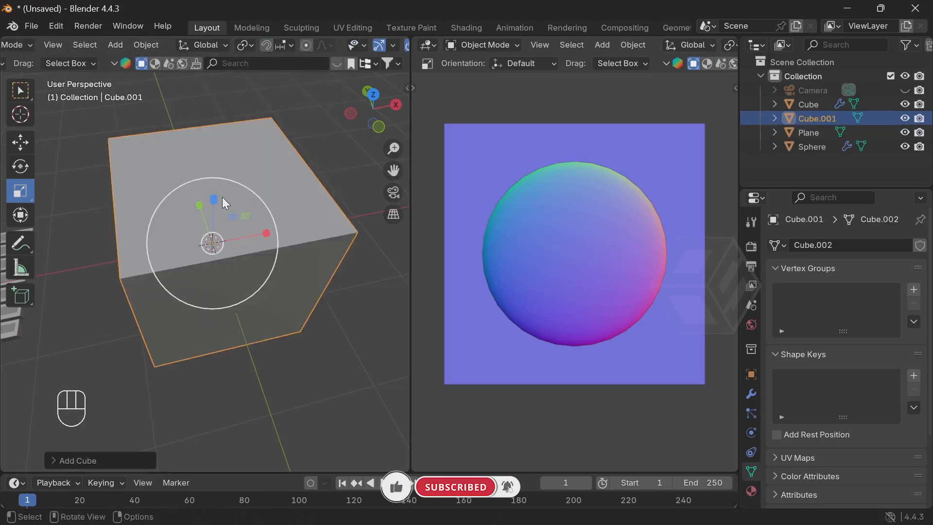
- Scale the cube down along Y, X and Z into a low bar lying across the dome
{"action": "left_click", "coordinate": [17, 144]}
{"action": "middle_click_drag", "start_coordinate": [129, 156], "coordinate": [225, 193]}
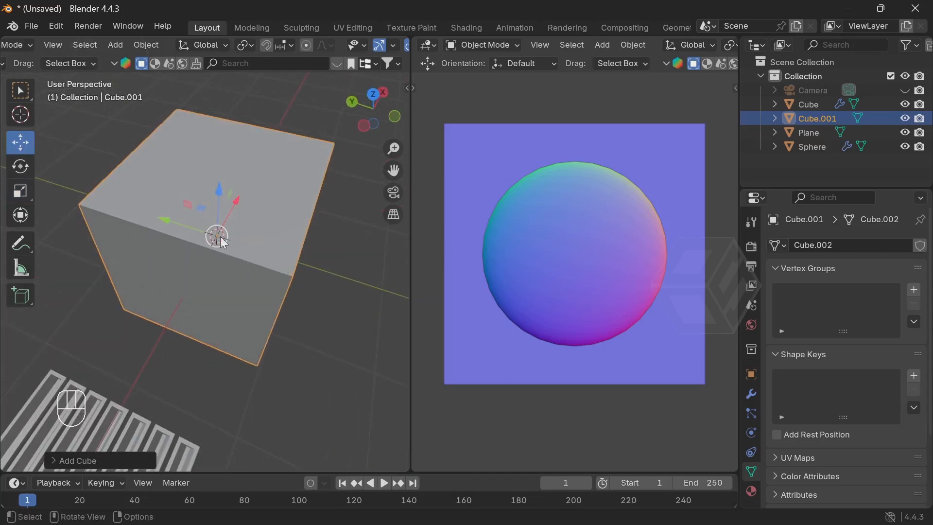
{"action": "left_click", "coordinate": [21, 186]}
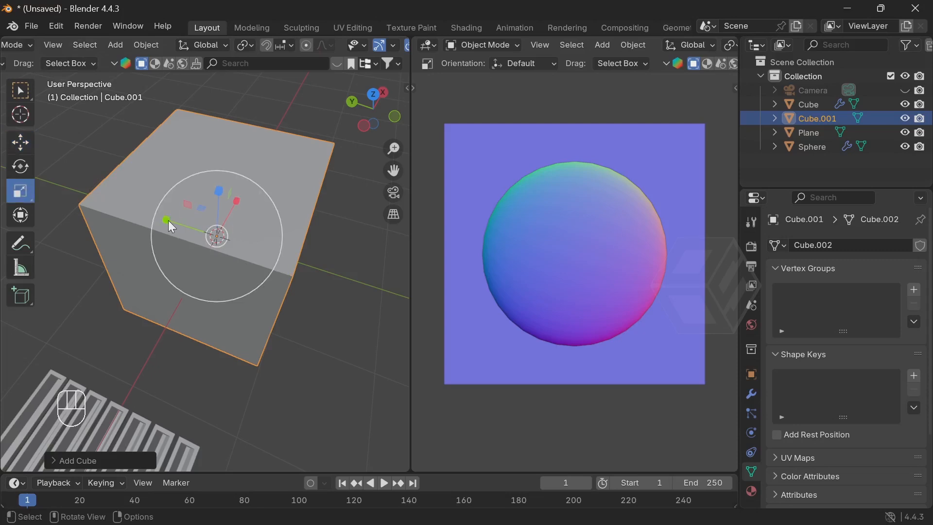
{"action": "left_click_drag", "start_coordinate": [168, 223], "coordinate": [209, 233]}
{"action": "mouse_move", "coordinate": [209, 233]}
{"action": "middle_mouse_down"}
{"action": "mouse_move", "coordinate": [287, 237]}
{"action": "mouse_move", "coordinate": [216, 232]}
{"action": "middle_mouse_up"}
{"action": "left_click_drag", "start_coordinate": [261, 222], "coordinate": [240, 230]}
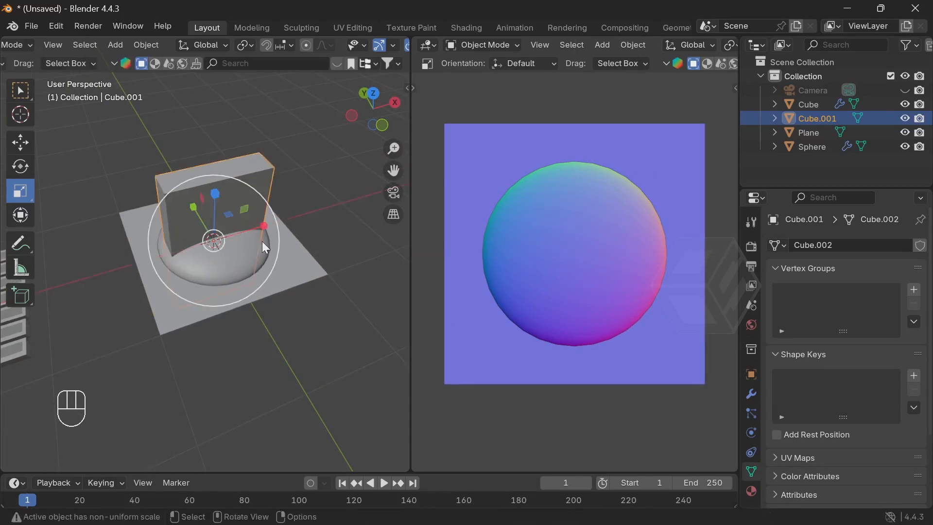
{"action": "left_click_drag", "start_coordinate": [215, 194], "coordinate": [214, 225]}
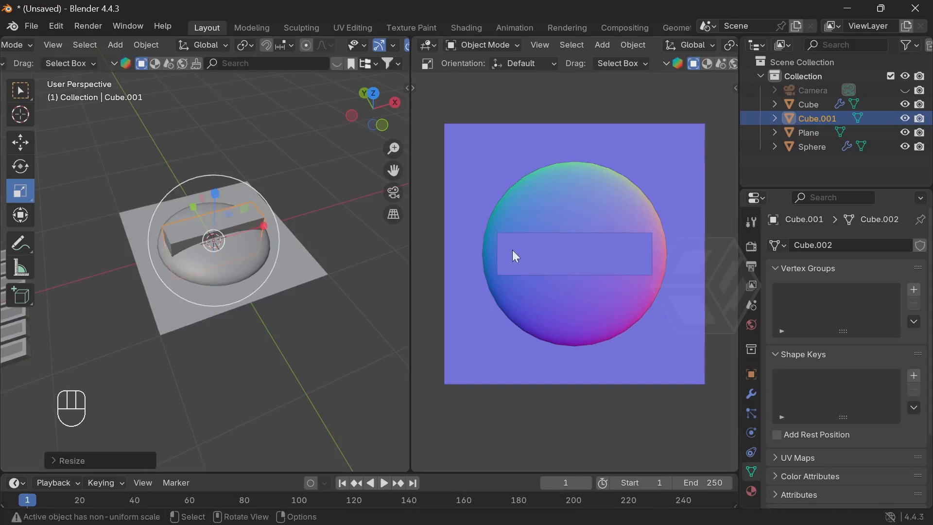
- Raise the bar along Z so it cuts only into the upper part of the dome
{"action": "middle_click_drag", "start_coordinate": [290, 265], "coordinate": [291, 224]}
{"action": "scroll", "coordinate": [281, 201], "scroll_direction": "up", "scroll_amount": 3}
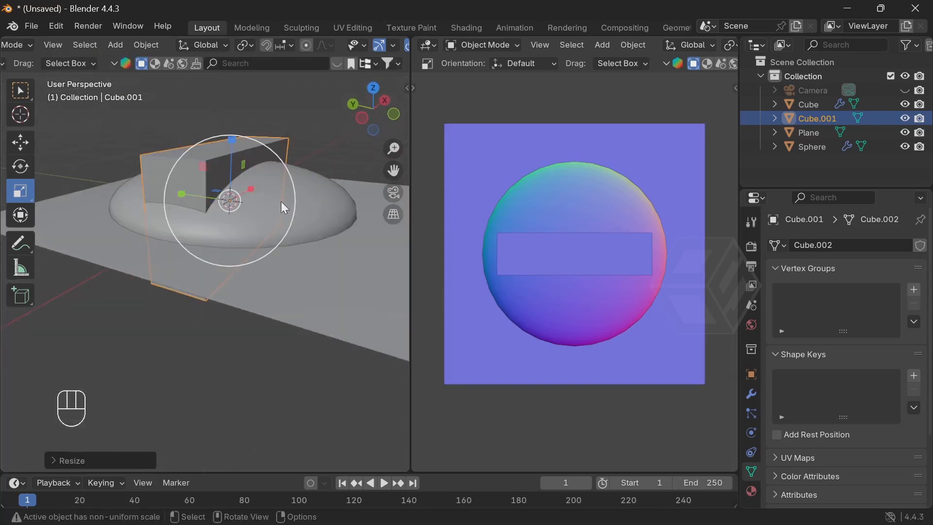
{"action": "left_click", "coordinate": [31, 141]}
{"action": "left_click_drag", "start_coordinate": [232, 144], "coordinate": [268, 144]}
{"action": "middle_click_drag", "start_coordinate": [267, 143], "coordinate": [233, 211]}
- Narrow the raised bar along Y and shorten it slightly along X so it forms a slim slot shape within the dome
{"action": "left_click", "coordinate": [20, 190]}
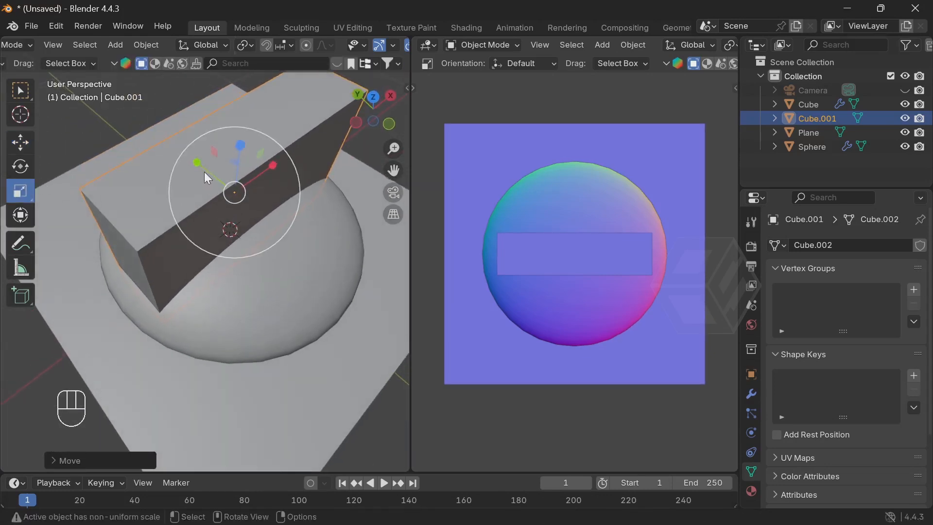
{"action": "left_click_drag", "start_coordinate": [197, 162], "coordinate": [214, 180]}
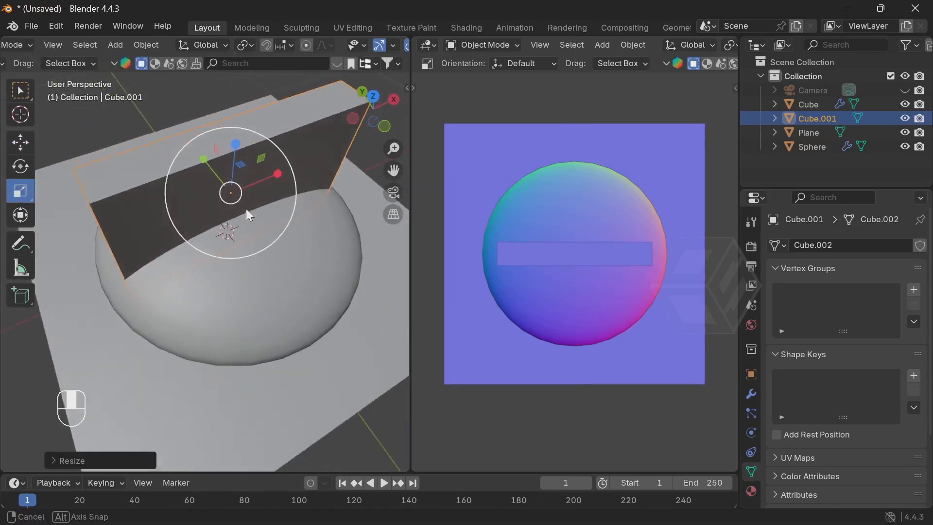
{"action": "left_click_drag", "start_coordinate": [279, 181], "coordinate": [272, 184]}
{"action": "left_click_drag", "start_coordinate": [200, 165], "coordinate": [214, 166]}
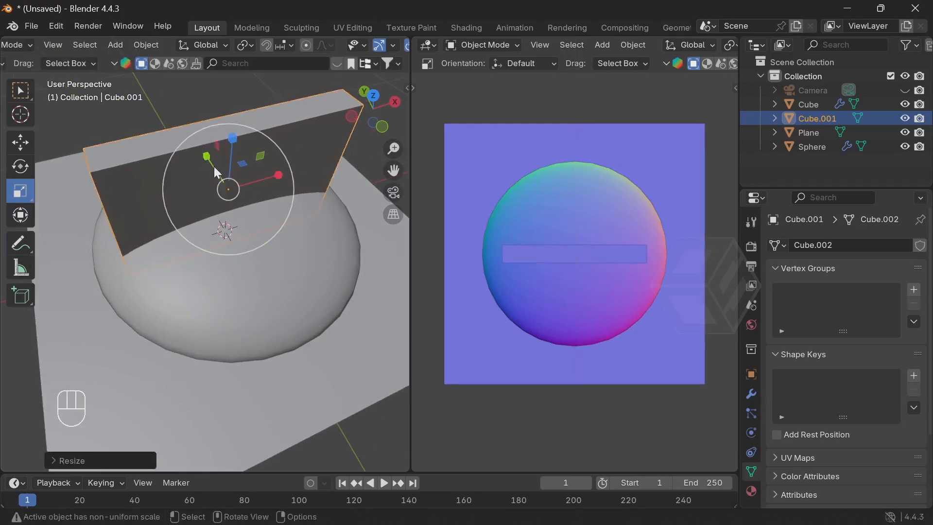
{"action": "middle_click_drag", "start_coordinate": [275, 209], "coordinate": [216, 254]}
{"action": "middle_click_drag", "start_coordinate": [215, 260], "coordinate": [252, 249]}
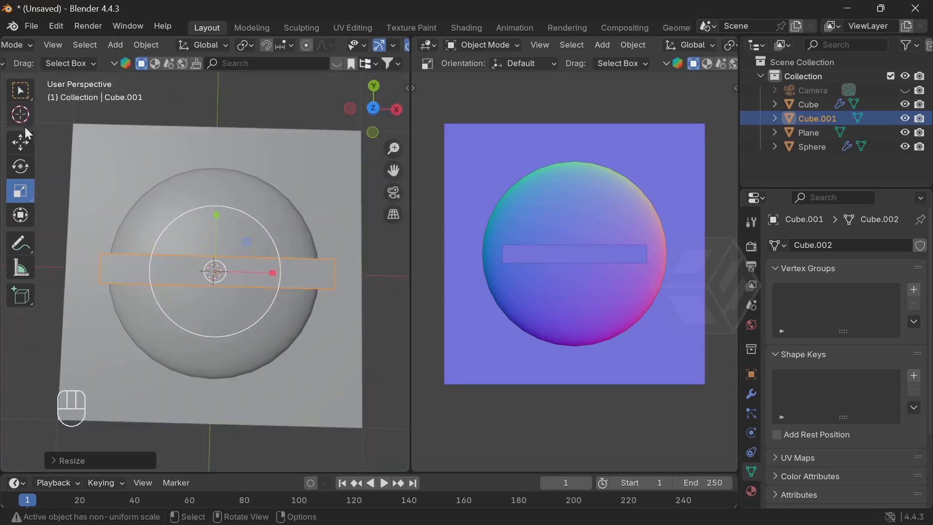
- Add a Boolean modifier set to Difference on the dome, using the bar Cube.001 as the cutting object
{"action": "left_click", "coordinate": [20, 143]}
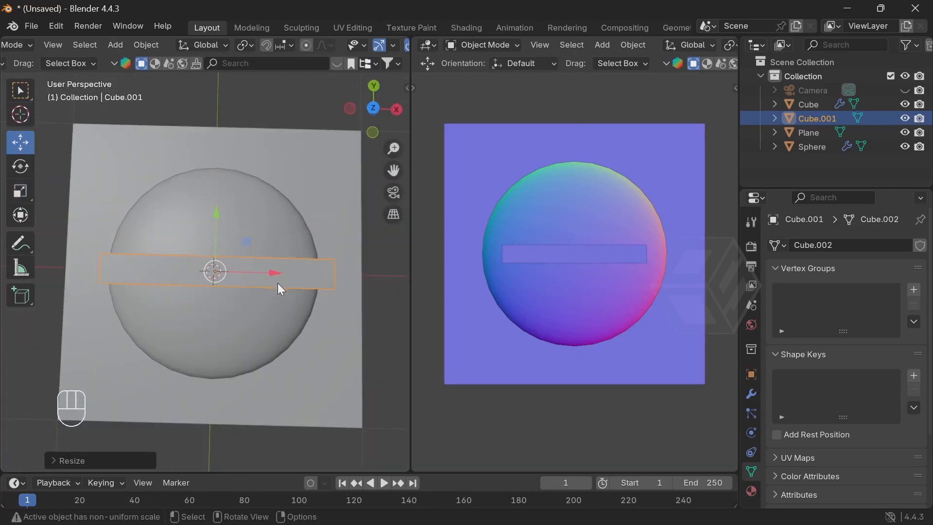
{"action": "middle_click_drag", "start_coordinate": [275, 289], "coordinate": [302, 242]}
{"action": "left_click", "coordinate": [276, 241]}
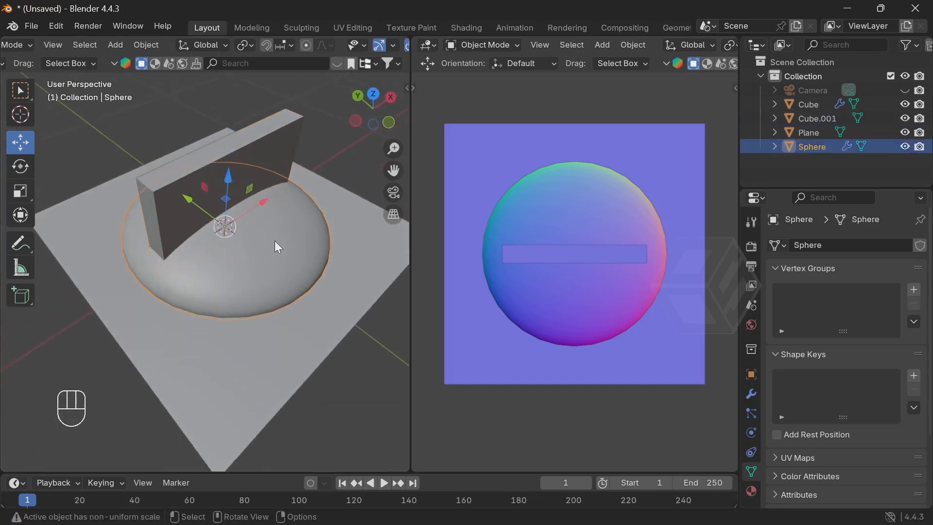
{"action": "left_click", "coordinate": [751, 394]}
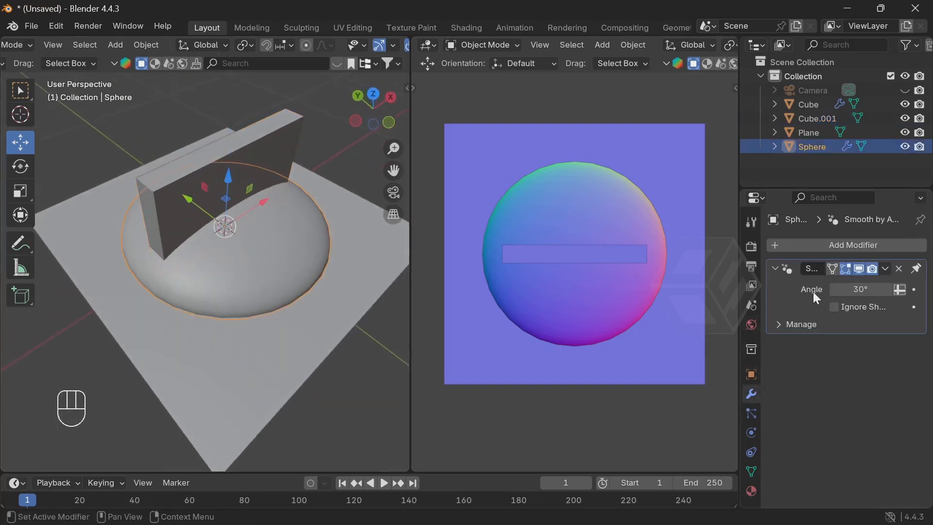
{"action": "left_click", "coordinate": [790, 246]}
{"action": "mouse_move", "coordinate": [790, 246]}
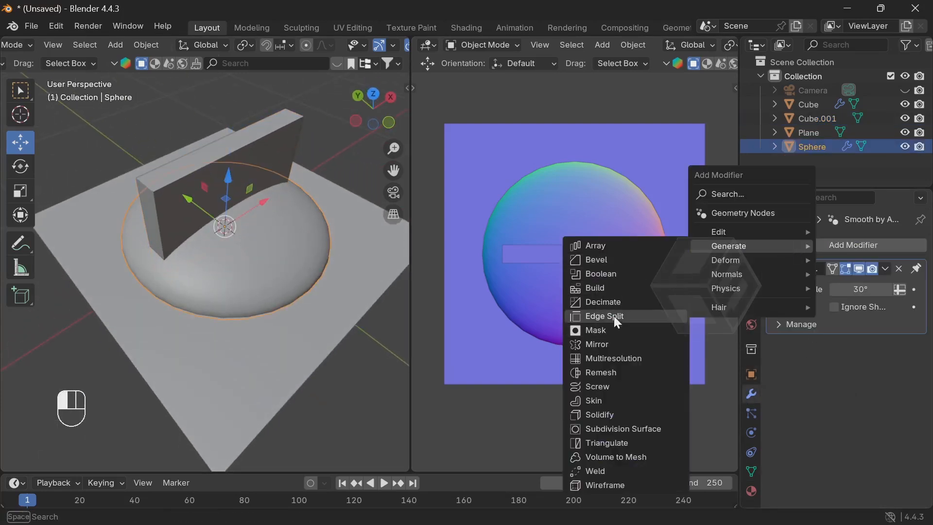
{"action": "left_click", "coordinate": [612, 274]}
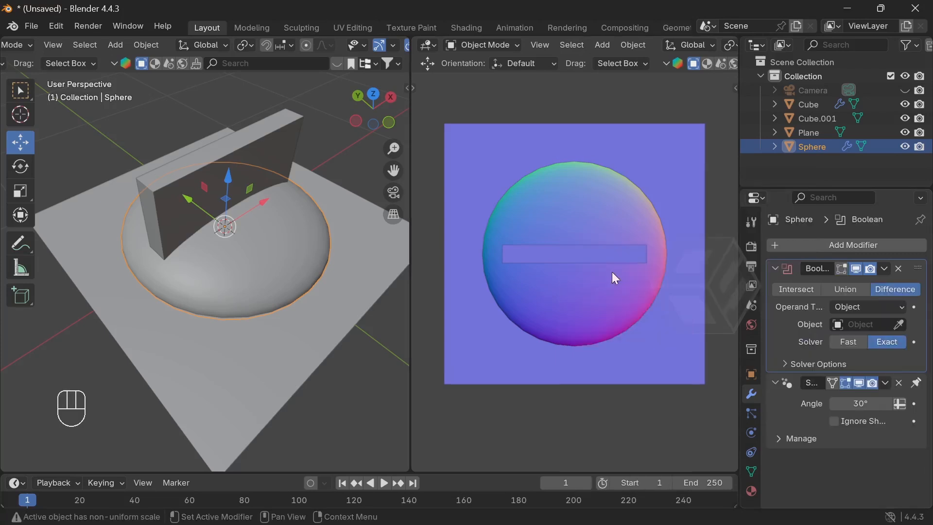
{"action": "left_click", "coordinate": [899, 324]}
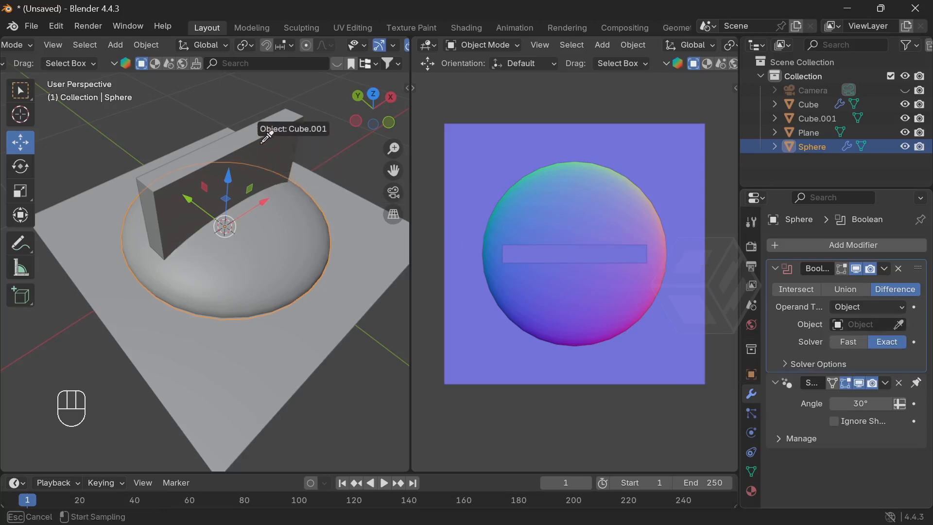
{"action": "left_click", "coordinate": [281, 124]}
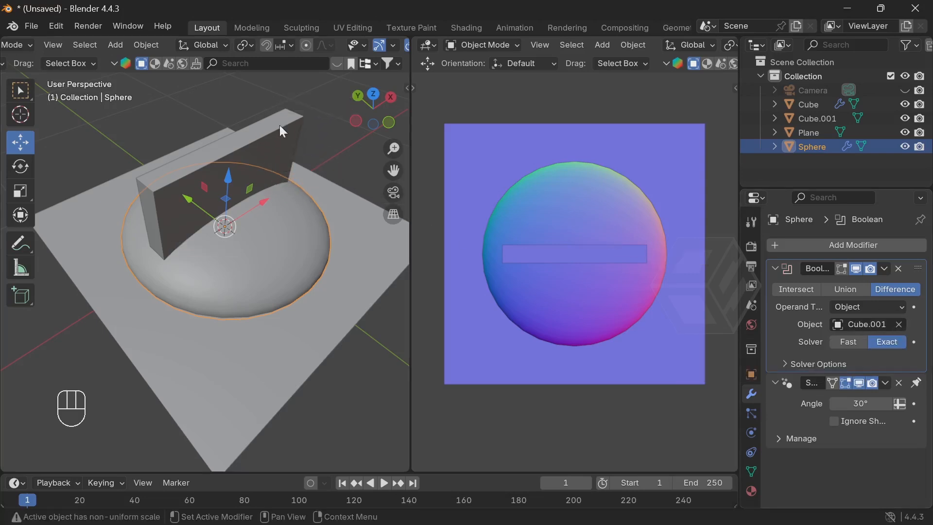
- Apply the dome's Boolean modifier and hide the bar to check the slot cut
{"action": "left_click", "coordinate": [885, 269]}
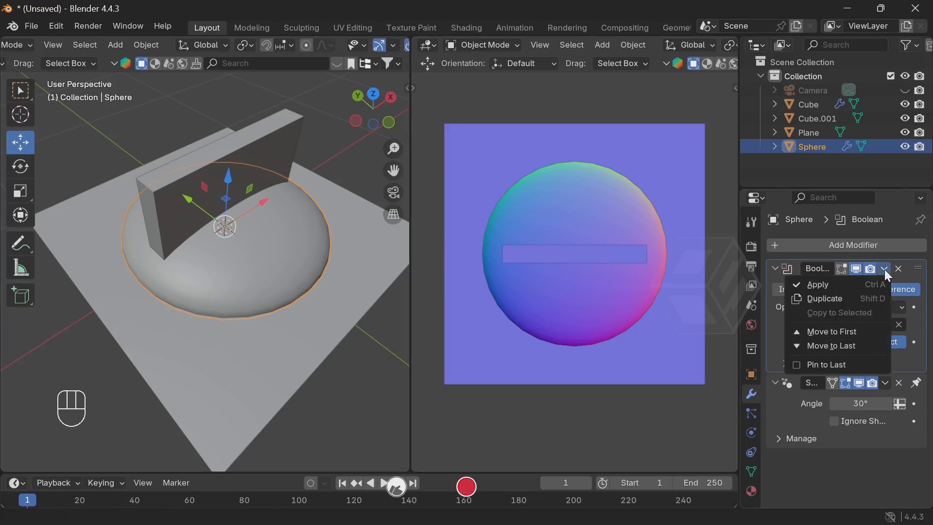
{"action": "left_click", "coordinate": [856, 287]}
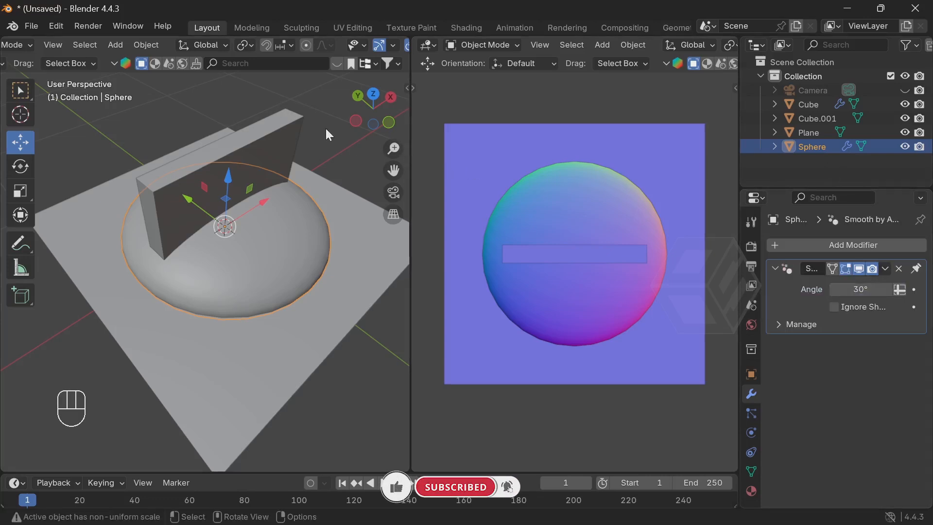
{"action": "left_click", "coordinate": [291, 134]}
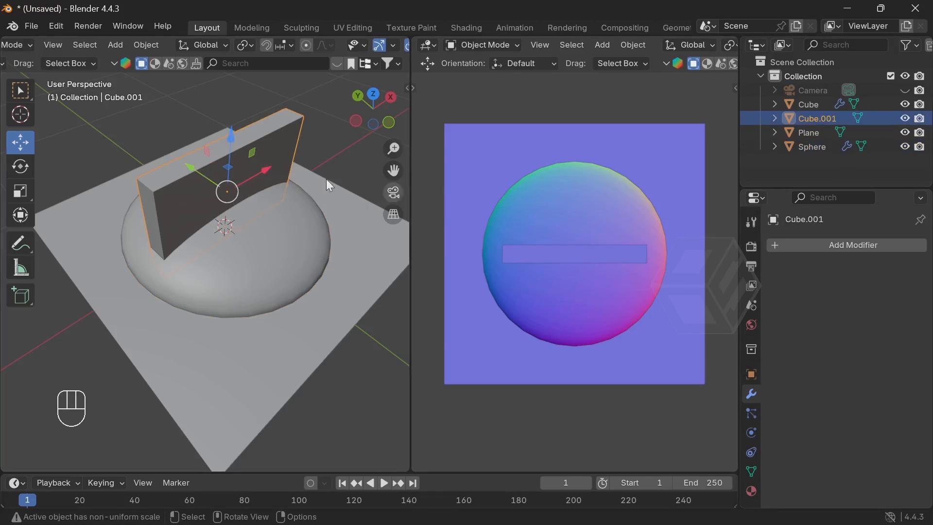
{"action": "left_click", "coordinate": [905, 118]}
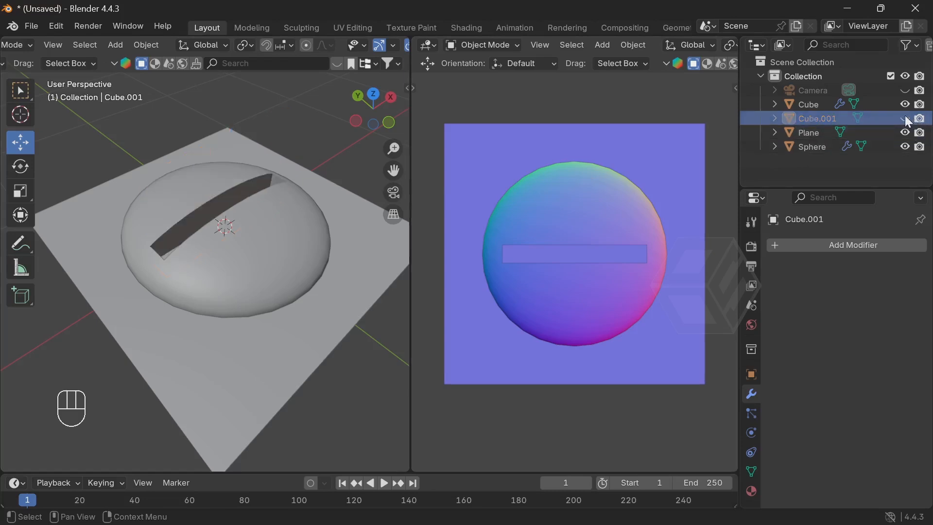
{"action": "mouse_move", "coordinate": [255, 237]}
{"action": "middle_mouse_down"}
{"action": "mouse_move", "coordinate": [346, 228]}
{"action": "mouse_move", "coordinate": [260, 219]}
{"action": "mouse_move", "coordinate": [241, 233]}
{"action": "middle_mouse_up"}
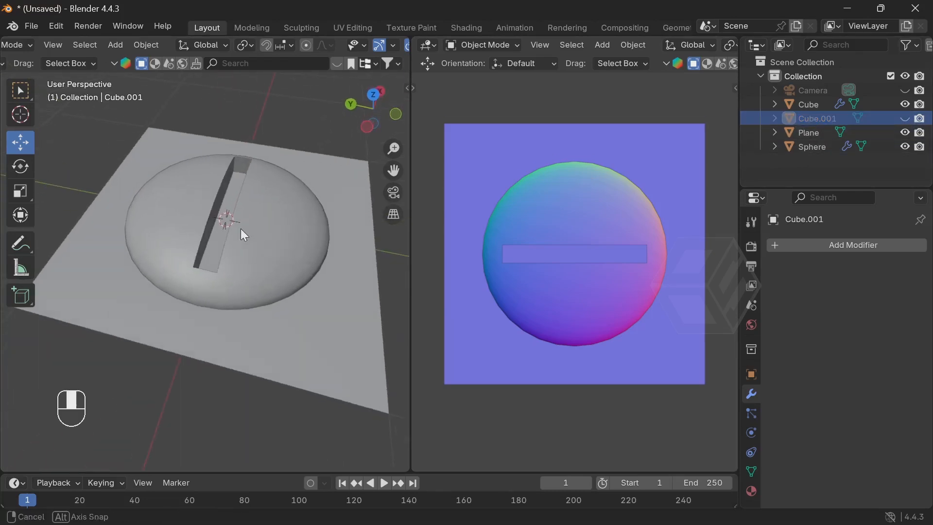
- Show the bar Cube.001 again and select it
{"action": "left_click", "coordinate": [905, 119]}
{"action": "middle_click_drag", "start_coordinate": [287, 162], "coordinate": [233, 170]}
{"action": "left_click", "coordinate": [233, 169]}
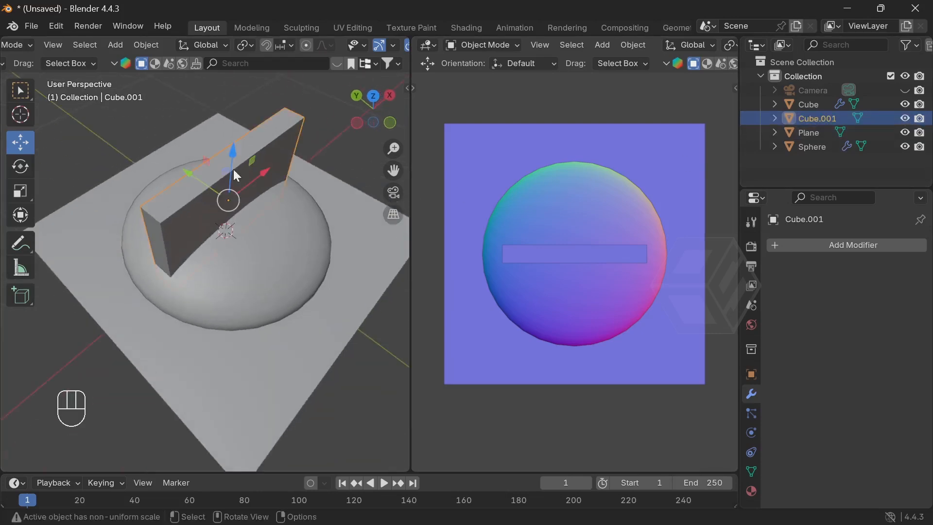
{"action": "left_click", "coordinate": [22, 172]}
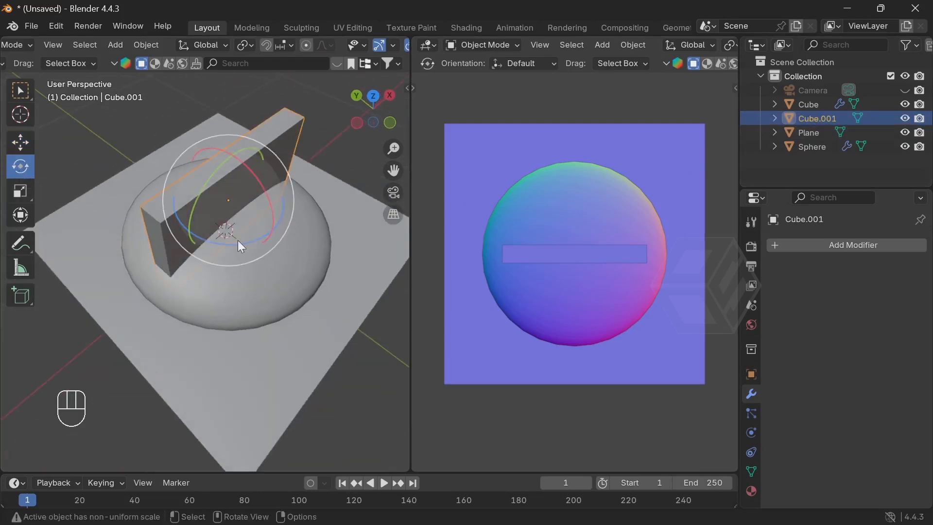
{"action": "left_click_drag", "start_coordinate": [238, 241], "coordinate": [202, 234]}
{"action": "key", "text": "ctrl+z"}
{"action": "left_click", "coordinate": [30, 97]}
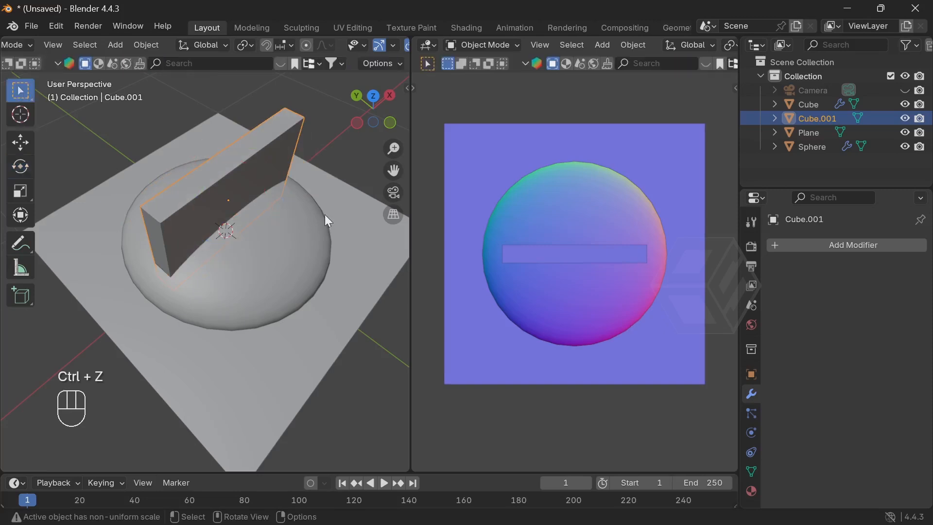
- Rotate the bar 90° about the global Z axis so it lies across the existing slot
{"action": "key", "text": "r"}
{"action": "key", "text": "z"}
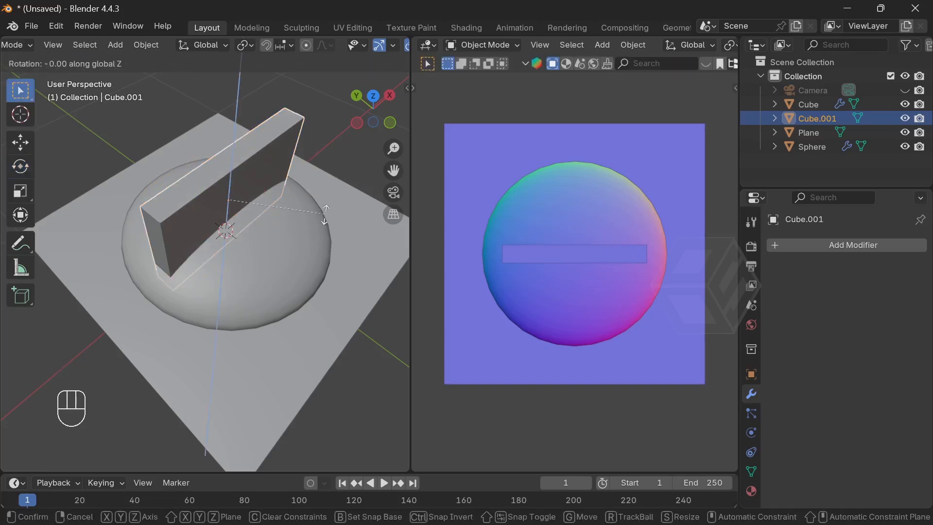
{"action": "type", "text": "90"}
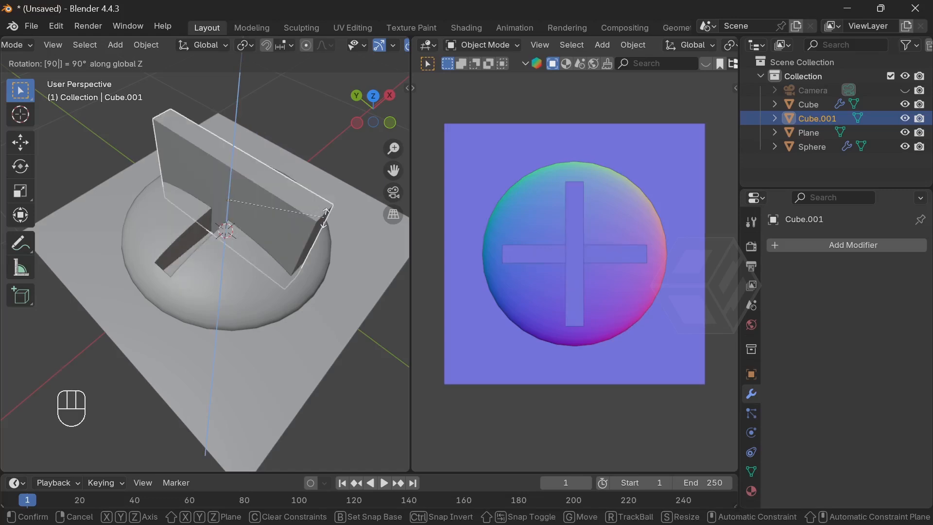
{"action": "key", "text": "Return"}
- Add another Boolean Difference modifier to the dome with the rotated bar Cube.001 as its object
{"action": "middle_click_drag", "start_coordinate": [342, 253], "coordinate": [306, 252]}
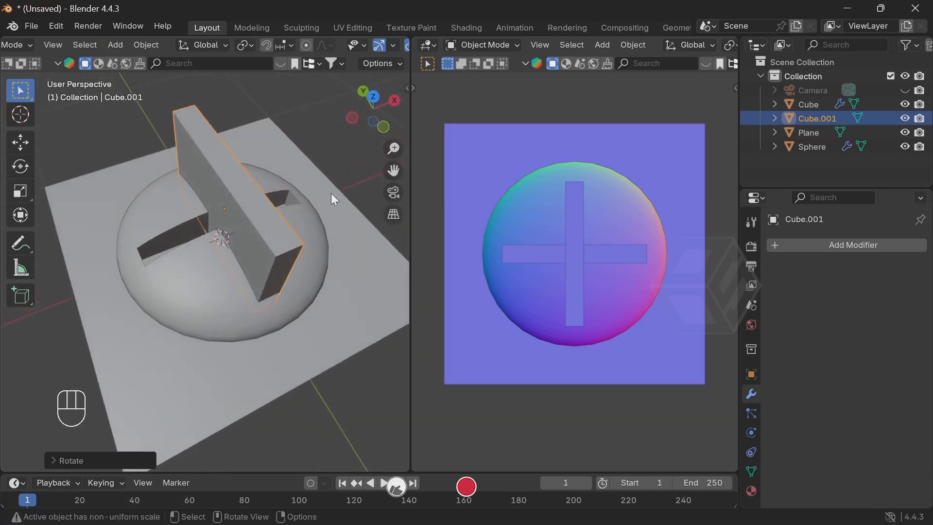
{"action": "left_click", "coordinate": [308, 221]}
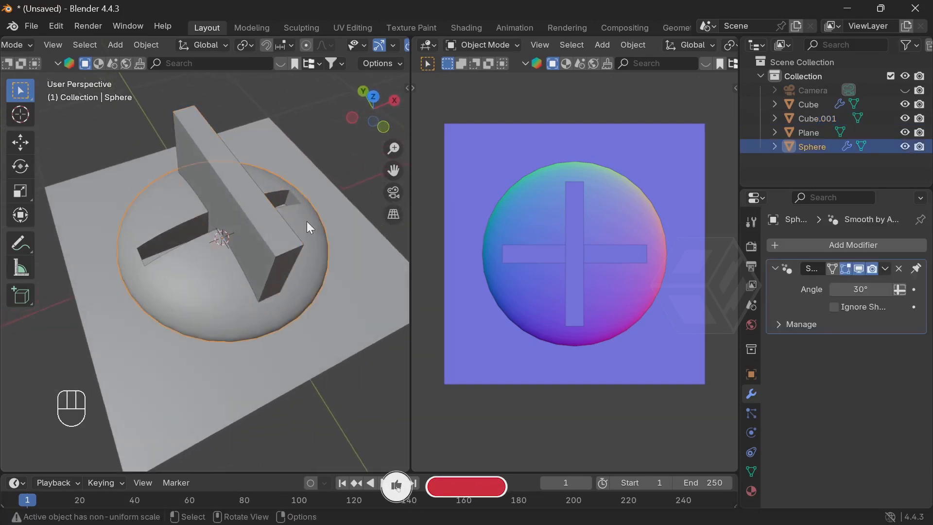
{"action": "left_click", "coordinate": [856, 244]}
{"action": "left_click", "coordinate": [681, 270]}
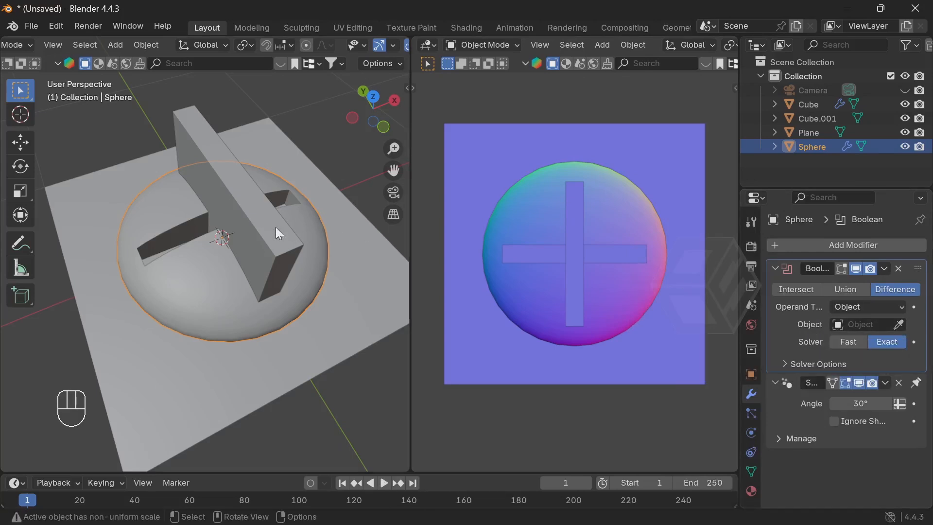
{"action": "left_click", "coordinate": [900, 325]}
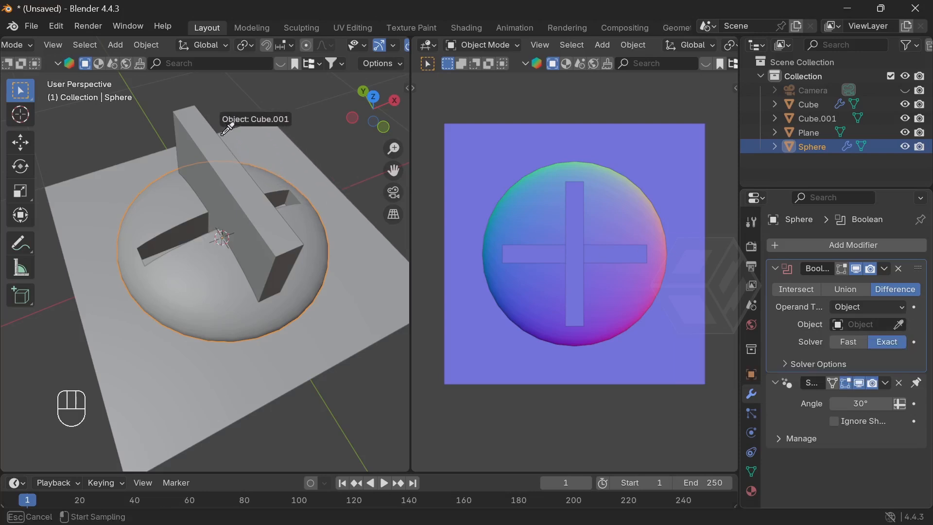
{"action": "left_click", "coordinate": [203, 121]}
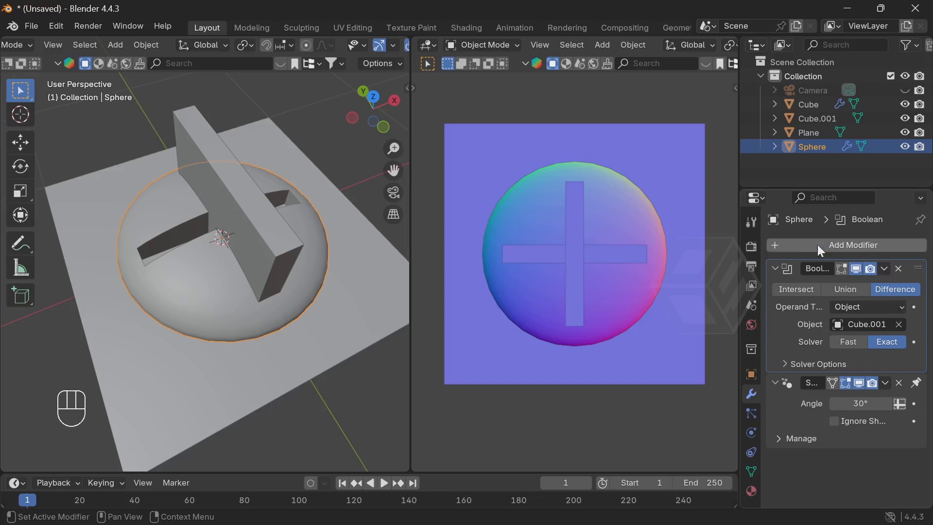
- Toggle the bar's viewport visibility to inspect the crossed slots cut into the dome
{"action": "middle_click_drag", "start_coordinate": [313, 299], "coordinate": [342, 284]}
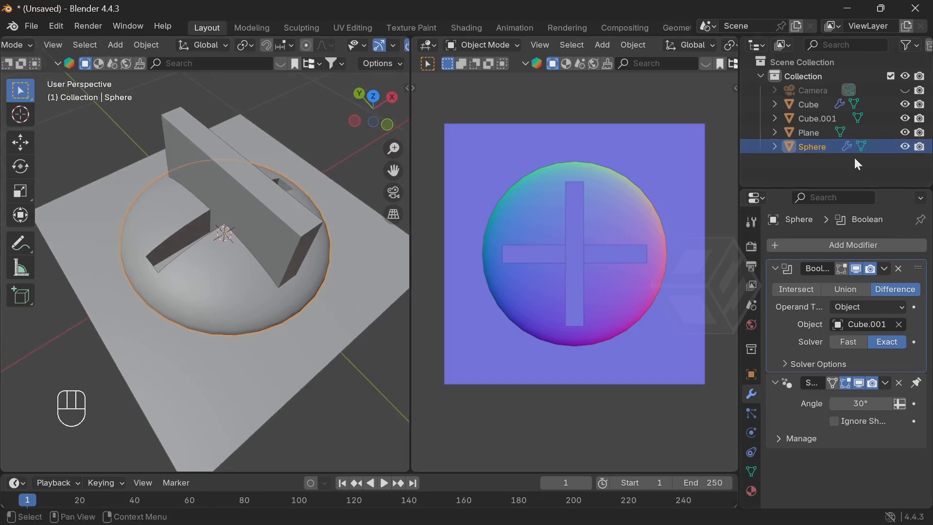
{"action": "left_click", "coordinate": [904, 104]}
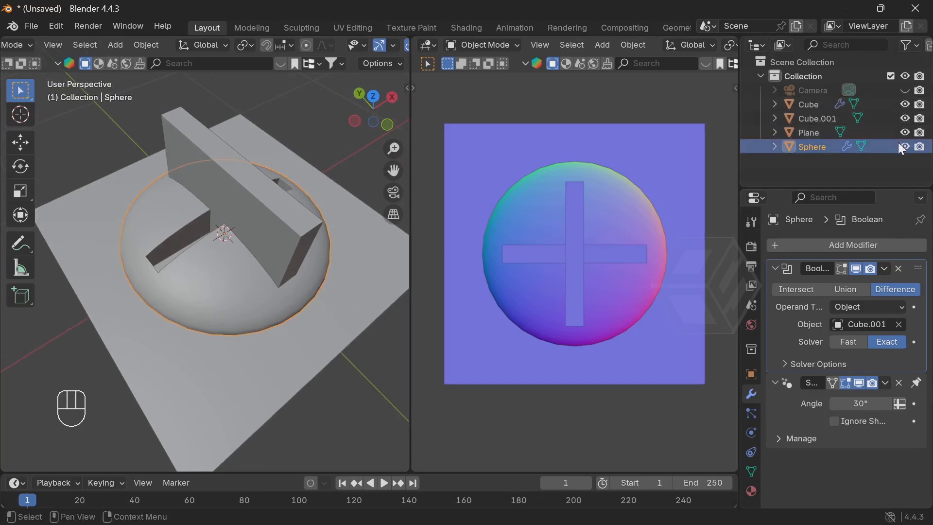
{"action": "left_click", "coordinate": [904, 119]}
{"action": "left_click", "coordinate": [904, 118]}
{"action": "left_click", "coordinate": [904, 119]}
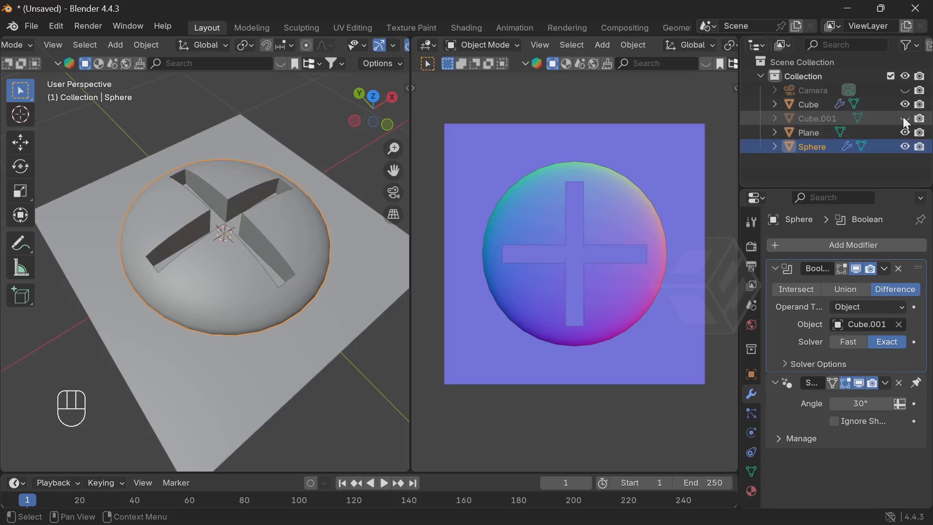
{"action": "left_click", "coordinate": [904, 119]}
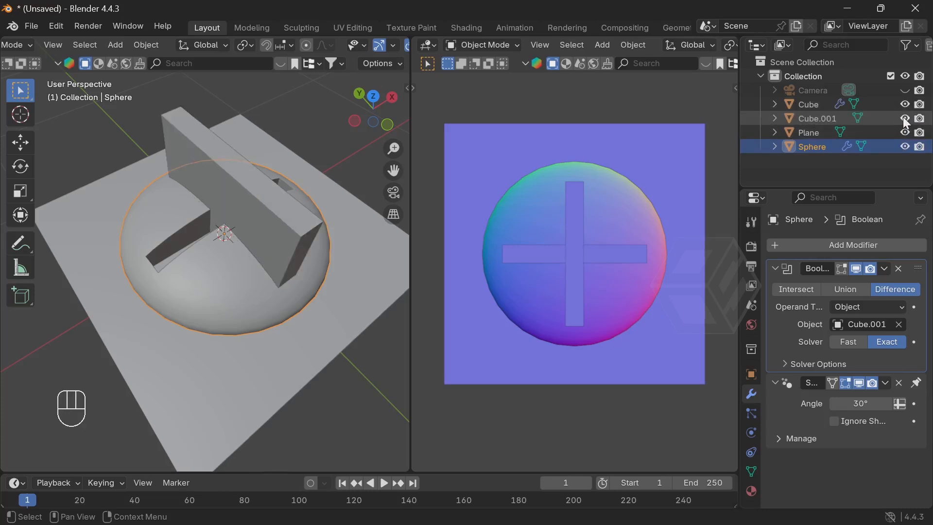
- Apply the second Boolean modifier on the dome, and disable the bar Cube.001 in both viewport and renders
{"action": "left_click", "coordinate": [885, 265]}
{"action": "left_click", "coordinate": [865, 282]}
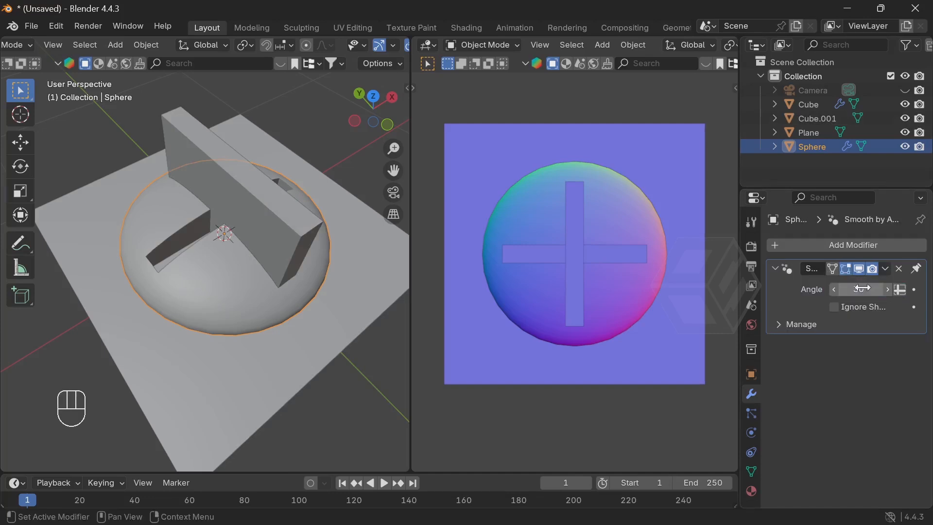
{"action": "left_click", "coordinate": [905, 119]}
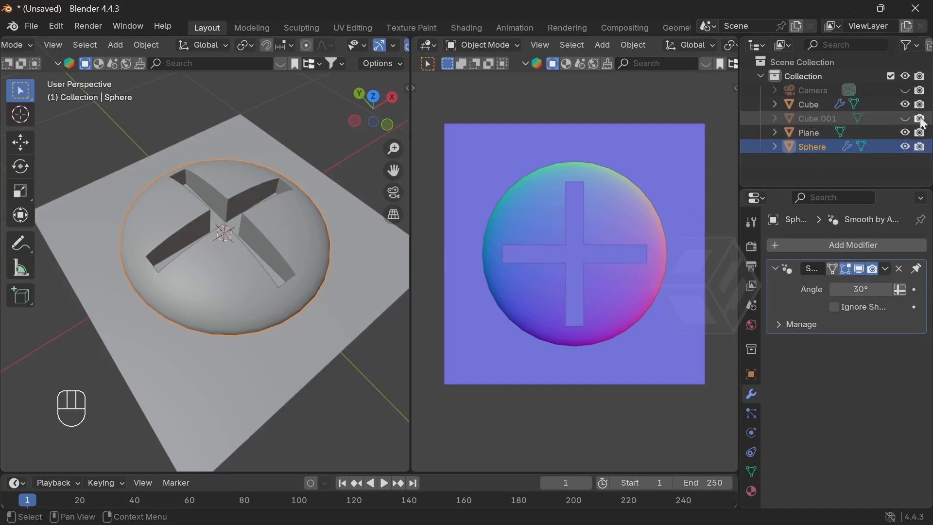
{"action": "left_click", "coordinate": [920, 118]}
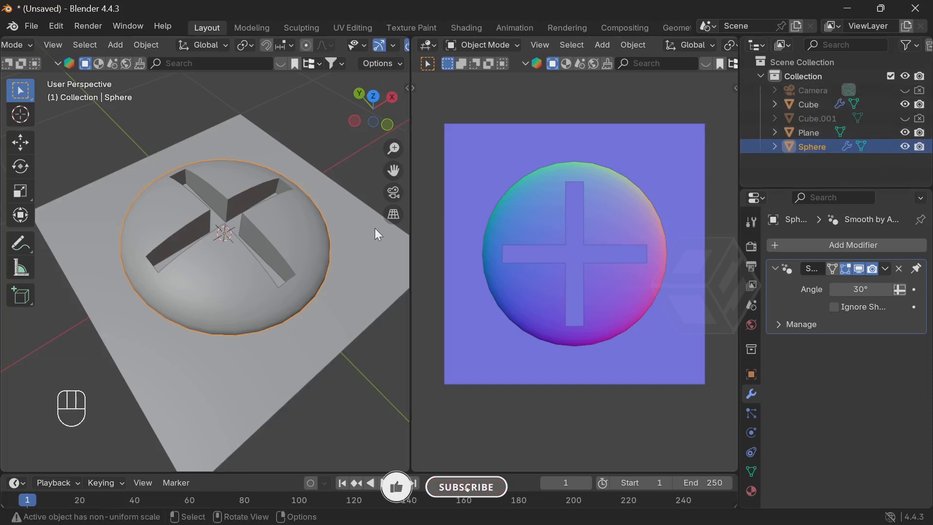
- Inspect the mesh of the dome's cross-shaped slot in Edit Mode, and return to Object Mode
{"action": "middle_click_drag", "start_coordinate": [282, 267], "coordinate": [348, 217]}
{"action": "scroll", "coordinate": [299, 277], "scroll_direction": "up", "scroll_amount": 2}
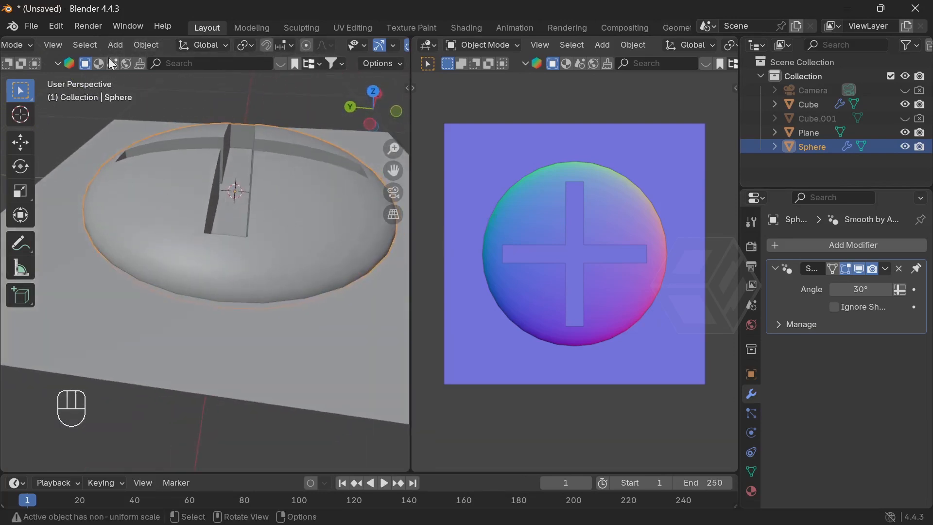
{"action": "scroll", "coordinate": [63, 47], "scroll_direction": "up", "scroll_amount": 3}
{"action": "left_click", "coordinate": [65, 44]}
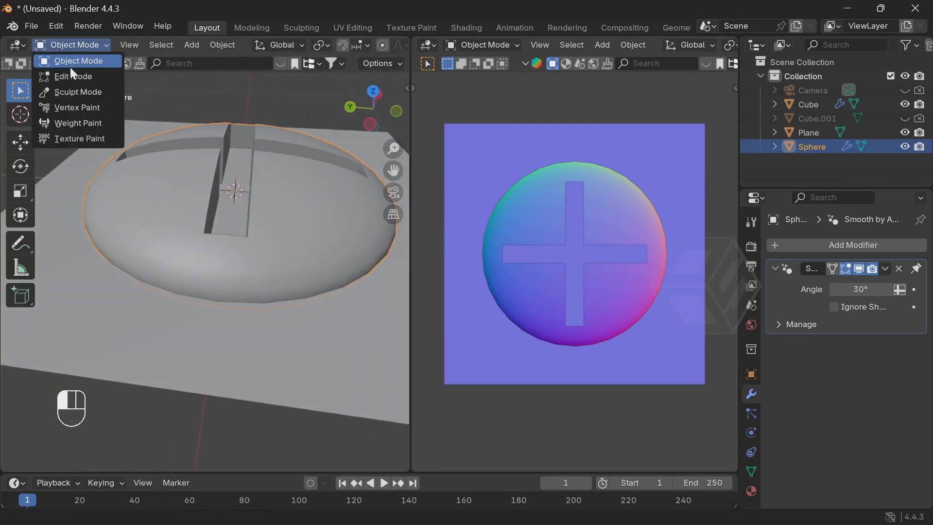
{"action": "left_click", "coordinate": [73, 76]}
{"action": "left_click", "coordinate": [189, 91]}
{"action": "middle_click_drag", "start_coordinate": [275, 144], "coordinate": [253, 237]}
{"action": "left_click", "coordinate": [240, 183]}
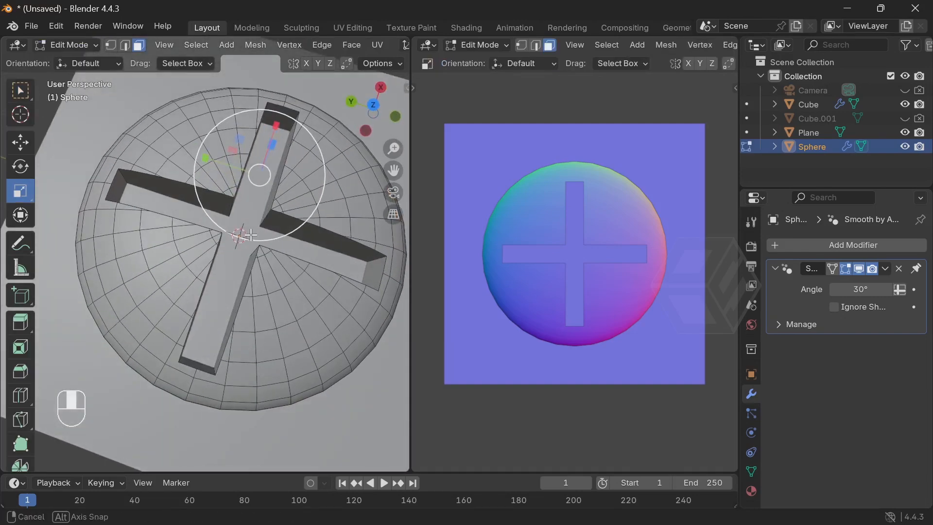
{"action": "scroll", "coordinate": [256, 270], "scroll_direction": "down", "scroll_amount": 3}
{"action": "middle_click_drag", "start_coordinate": [257, 271], "coordinate": [147, 129]}
{"action": "left_click", "coordinate": [80, 43]}
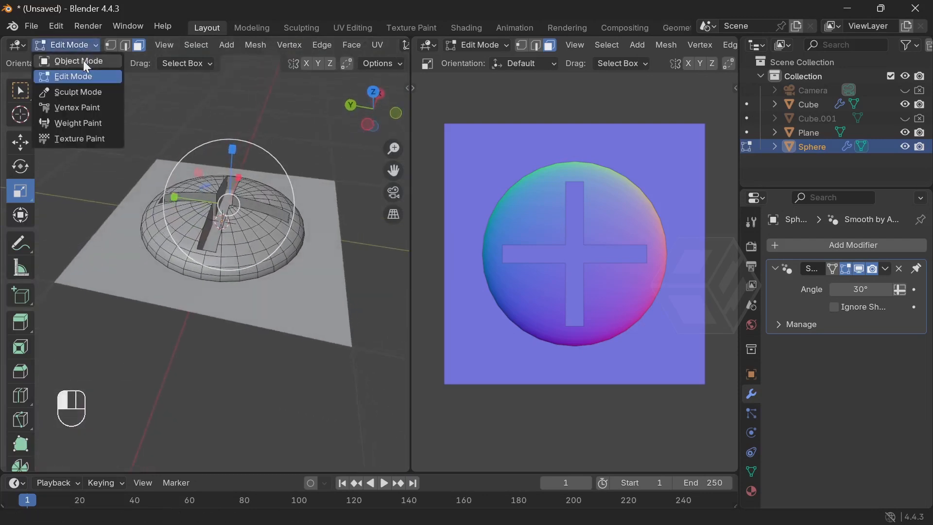
{"action": "left_click", "coordinate": [83, 61]}
- Raise the slotted dome slightly along global Z, by about 0.015 m
{"action": "left_click", "coordinate": [25, 139]}
{"action": "left_click_drag", "start_coordinate": [224, 165], "coordinate": [231, 155]}
{"action": "key", "text": "alt+a"}
{"action": "left_click", "coordinate": [258, 197]}
{"action": "key", "text": "g"}
{"action": "key", "text": "z"}
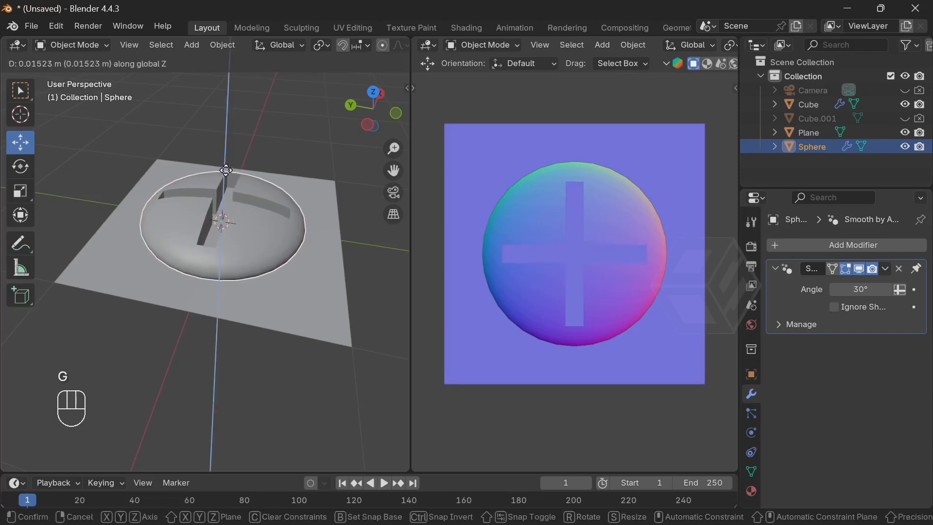
{"action": "left_click", "coordinate": [226, 170]}
- Select the floor faces of the dome's cross slot in Edit Mode and scale them uniformly to about 0.85
{"action": "middle_click_drag", "start_coordinate": [226, 169], "coordinate": [249, 290]}
{"action": "scroll", "coordinate": [249, 290], "scroll_direction": "up", "scroll_amount": 3}
{"action": "left_click", "coordinate": [86, 44]}
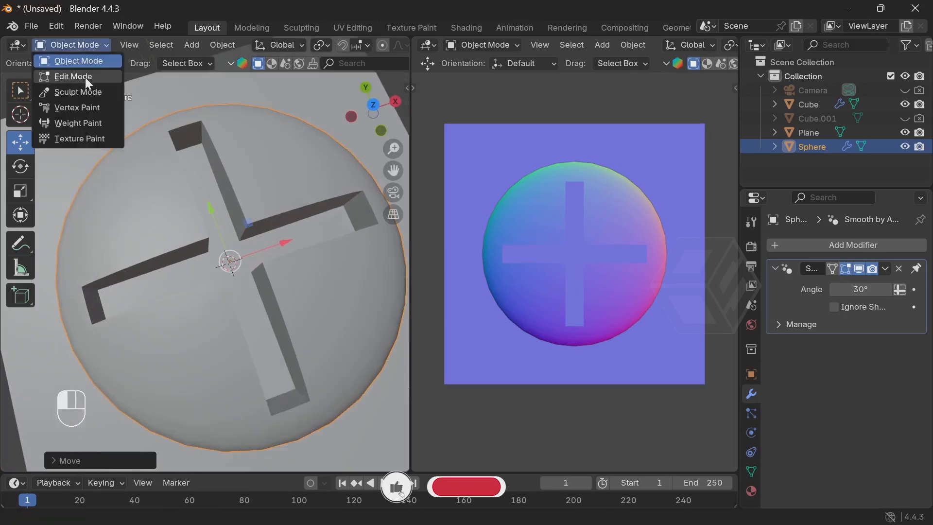
{"action": "left_click", "coordinate": [73, 76]}
{"action": "left_click", "coordinate": [218, 228], "text": "shift"}
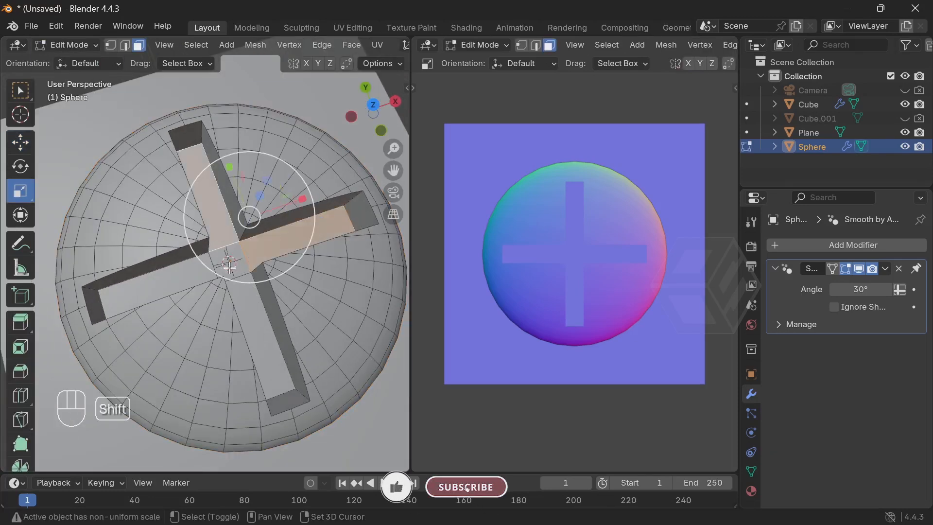
{"action": "left_click", "coordinate": [229, 265], "text": "shift"}
{"action": "left_click", "coordinate": [251, 307], "text": "shift"}
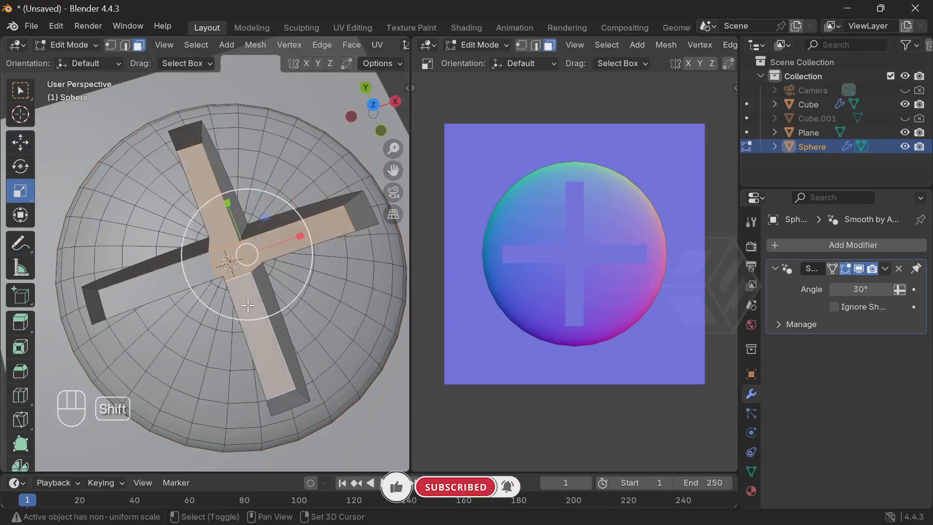
{"action": "left_click", "coordinate": [184, 278], "text": "shift"}
{"action": "scroll", "coordinate": [219, 289], "scroll_direction": "up", "scroll_amount": 1}
{"action": "middle_click_drag", "start_coordinate": [229, 289], "coordinate": [300, 290]}
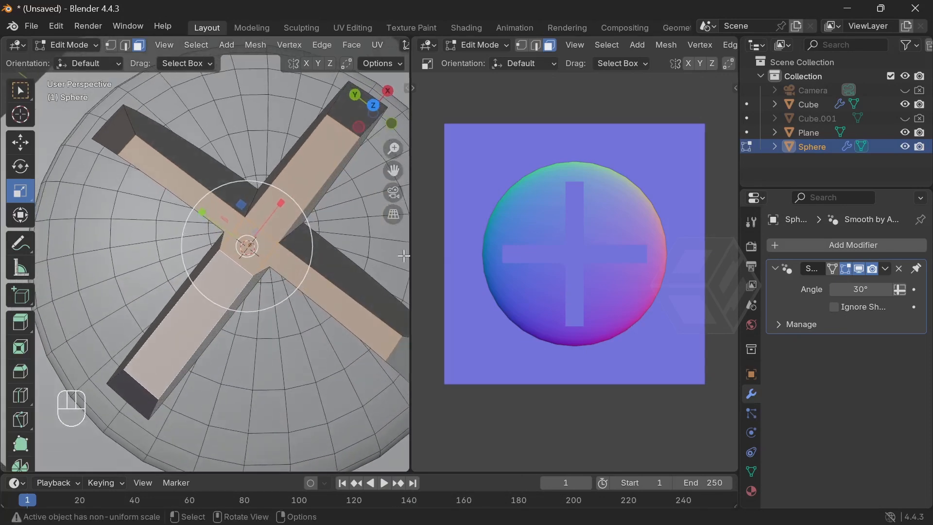
{"action": "key", "text": "s"}
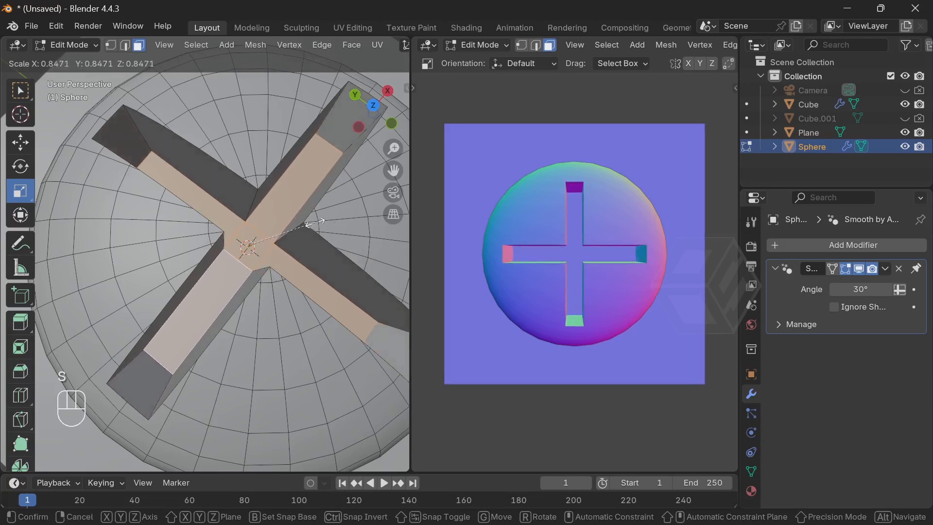
{"action": "left_click", "coordinate": [316, 223]}
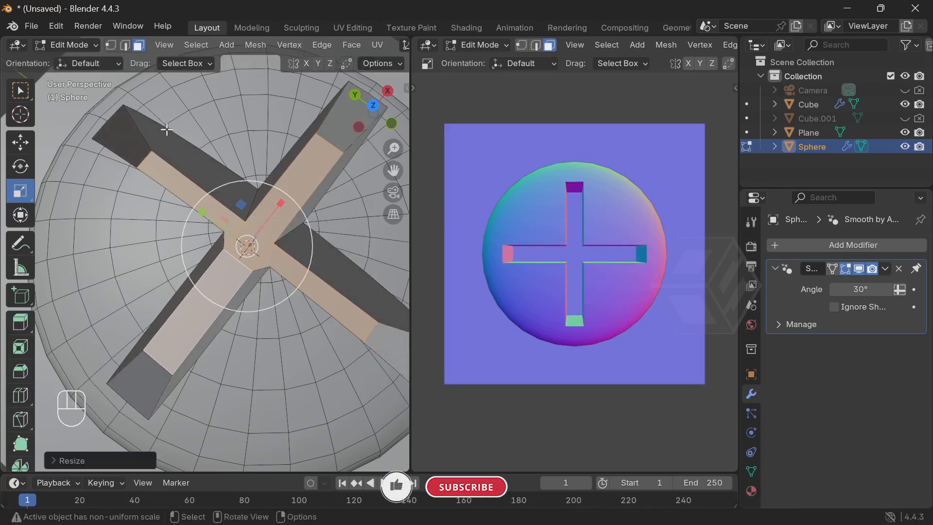
- Raise the slot's floor faces about 0.028 m along global Z, and return to Object Mode
{"action": "middle_click_drag", "start_coordinate": [109, 78], "coordinate": [132, 47]}
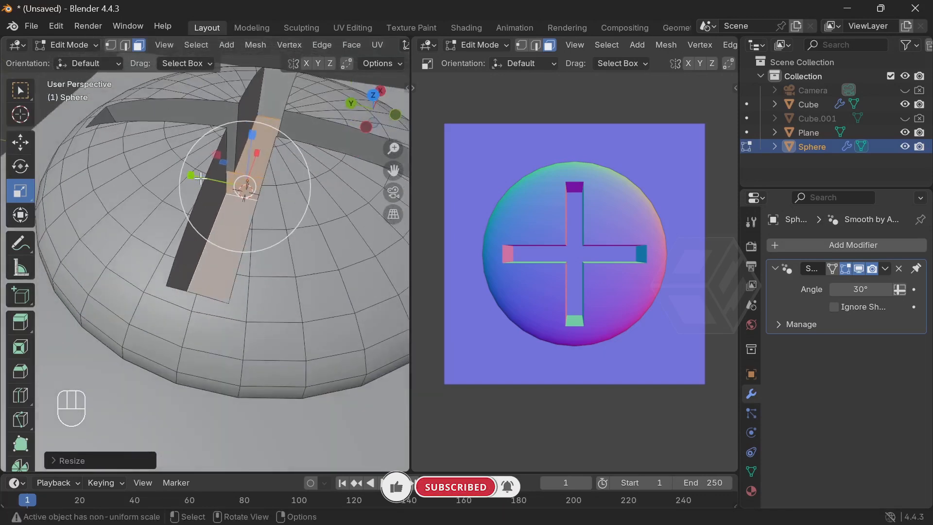
{"action": "key", "text": "g"}
{"action": "key", "text": "z"}
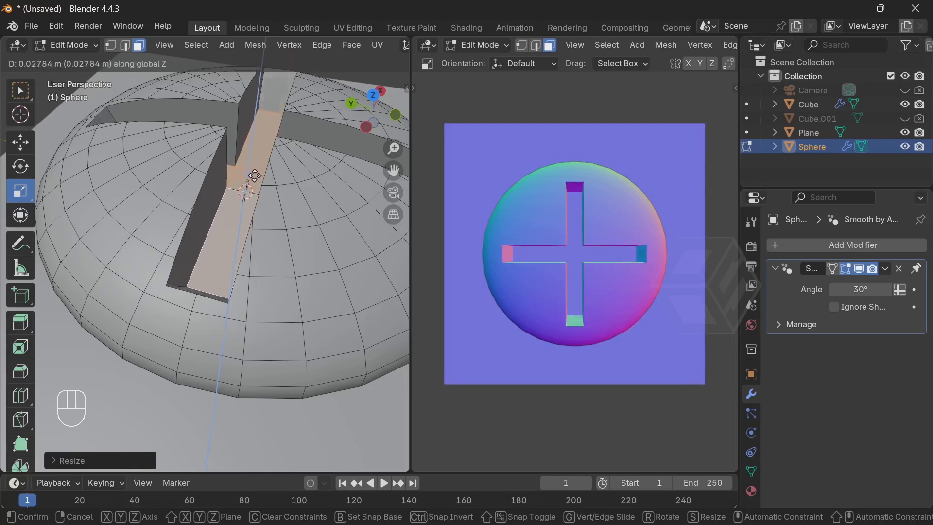
{"action": "left_click", "coordinate": [250, 175]}
{"action": "middle_click_drag", "start_coordinate": [246, 179], "coordinate": [202, 212]}
{"action": "left_click", "coordinate": [73, 44]}
{"action": "left_click", "coordinate": [78, 61]}
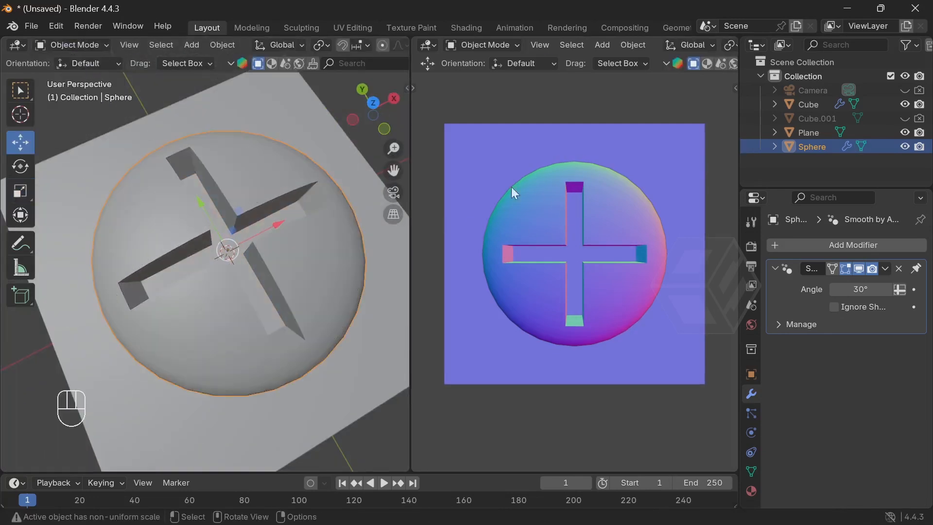
- Render the normal-map camera view as a viewport image to check its framing, and close the render window
{"action": "left_click", "coordinate": [537, 45]}
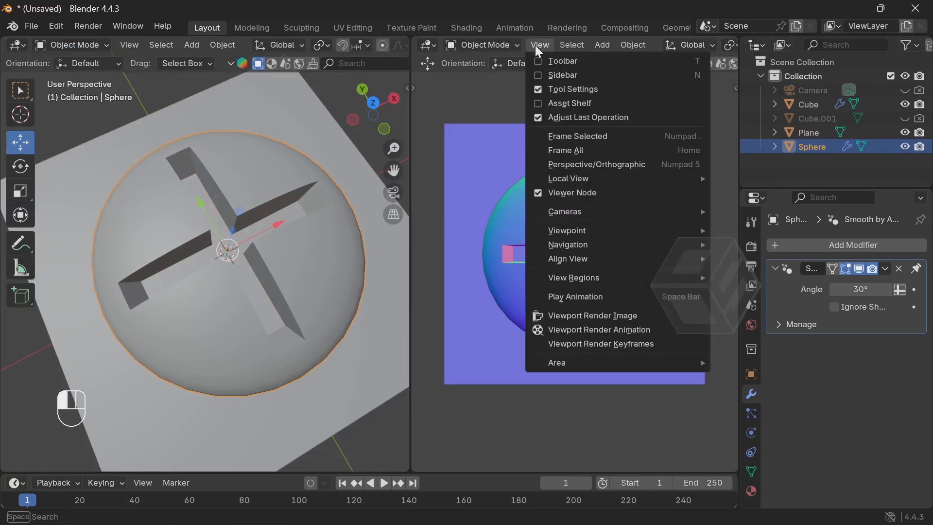
{"action": "left_click", "coordinate": [85, 27]}
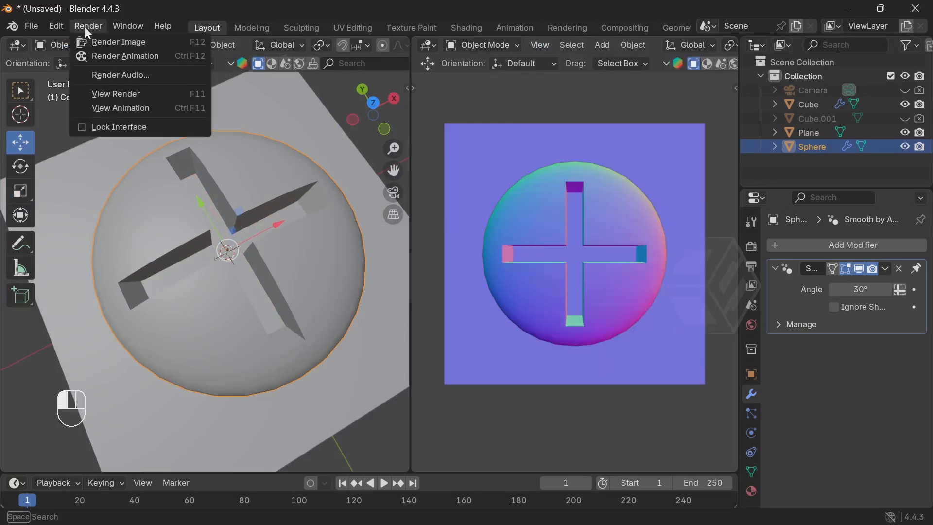
{"action": "left_click", "coordinate": [537, 45]}
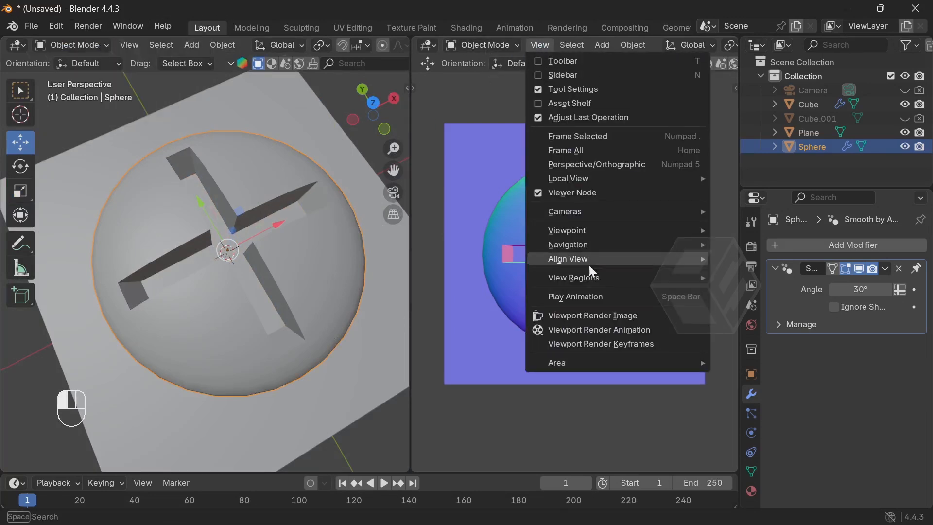
{"action": "left_click", "coordinate": [586, 319]}
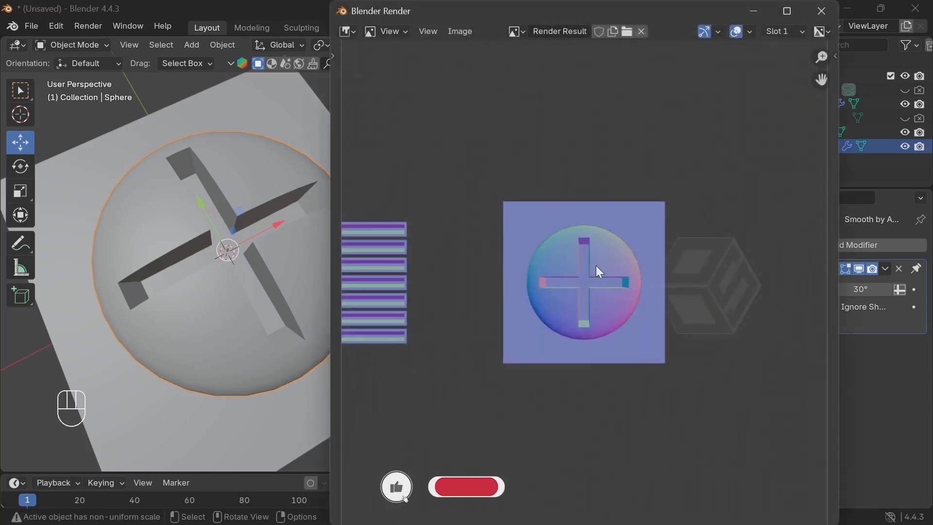
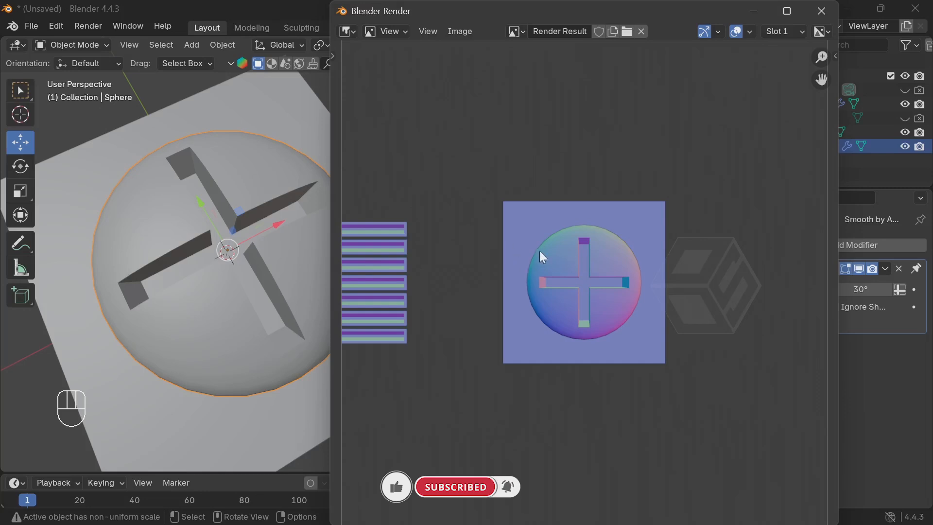
{"action": "left_click", "coordinate": [819, 11]}
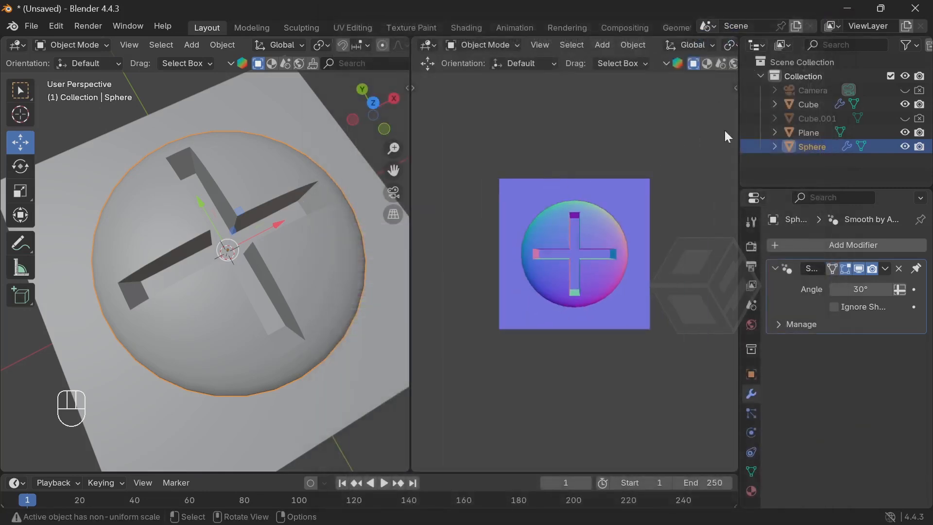
- Select the camera and enable it in both viewport and renders to show its frame around the decal
{"action": "left_click", "coordinate": [826, 93]}
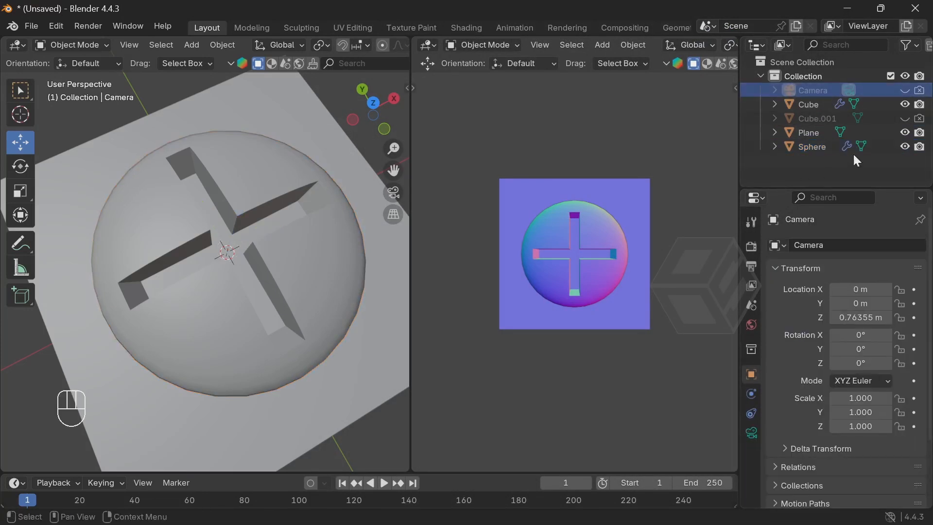
{"action": "left_click", "coordinate": [904, 91]}
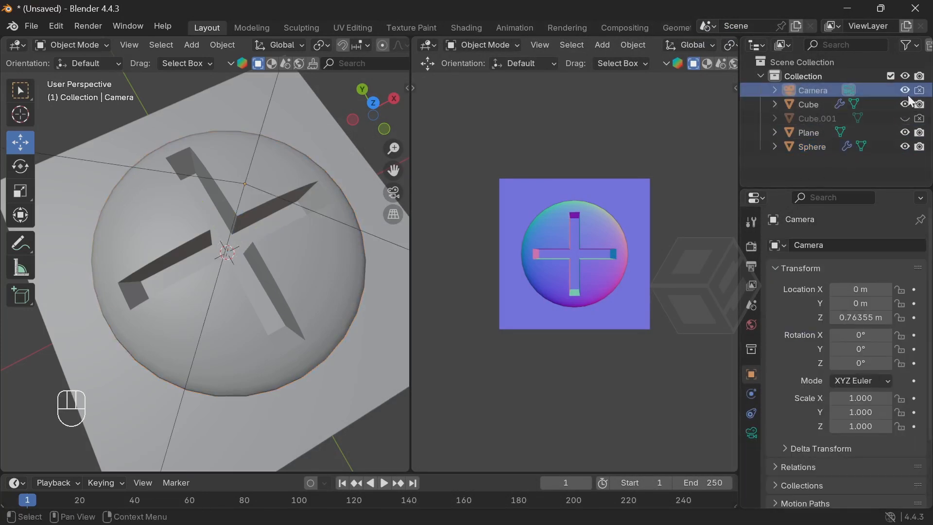
{"action": "scroll", "coordinate": [640, 287], "scroll_direction": "down", "scroll_amount": 4}
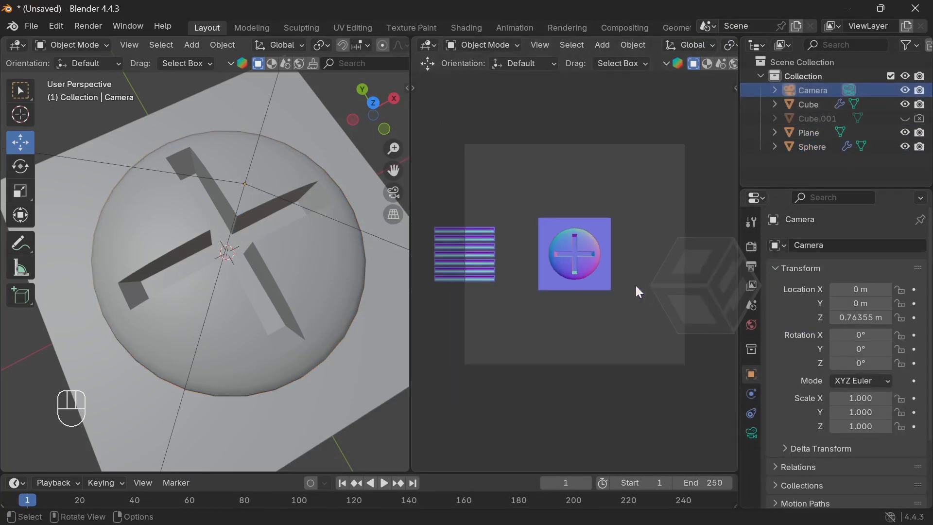
{"action": "scroll", "coordinate": [639, 290], "scroll_direction": "down", "scroll_amount": 2}
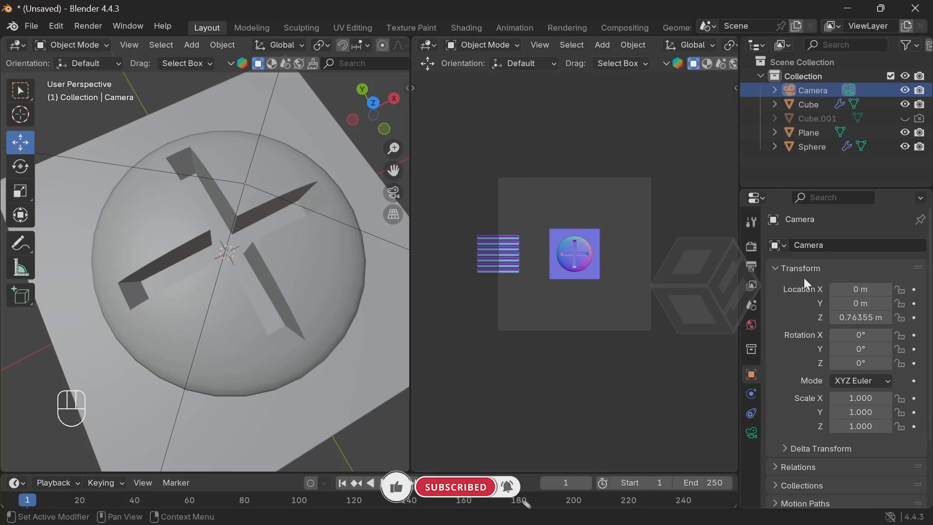
{"action": "scroll", "coordinate": [628, 265], "scroll_direction": "up", "scroll_amount": 1}
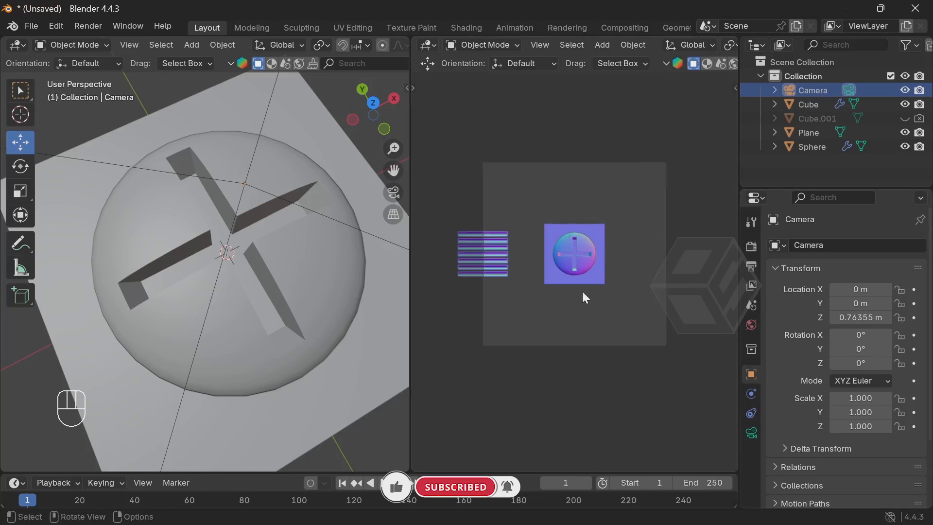
- Set the camera's orthographic scale to 2.000 so its frame fits the plane around the screw head
{"action": "left_click", "coordinate": [752, 433]}
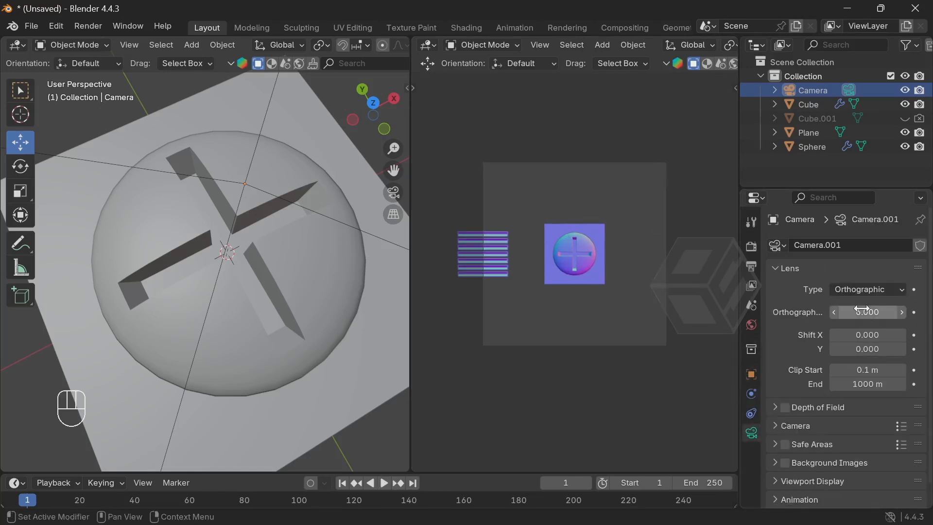
{"action": "mouse_move", "coordinate": [870, 315]}
{"action": "left_mouse_down"}
{"action": "mouse_move", "coordinate": [889, 315]}
{"action": "mouse_move", "coordinate": [855, 314]}
{"action": "mouse_move", "coordinate": [873, 315]}
{"action": "left_mouse_up"}
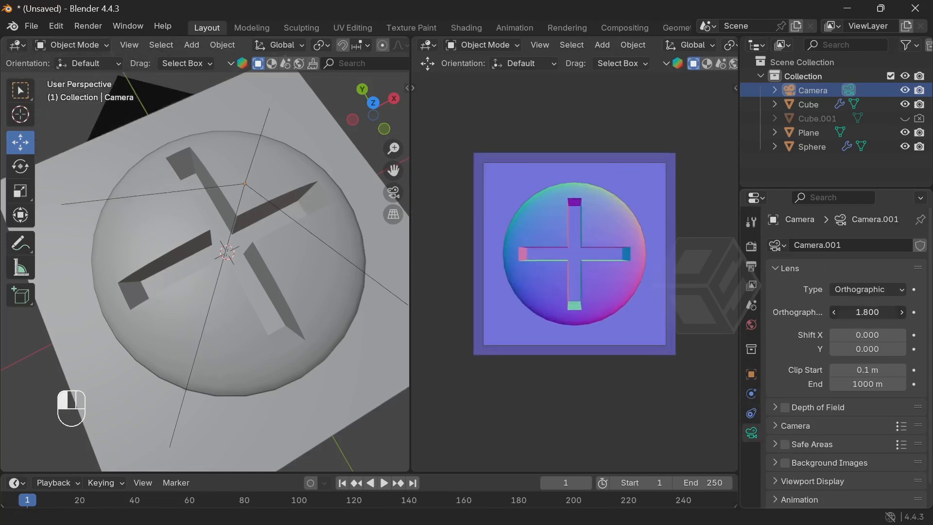
{"action": "left_click", "coordinate": [835, 313]}
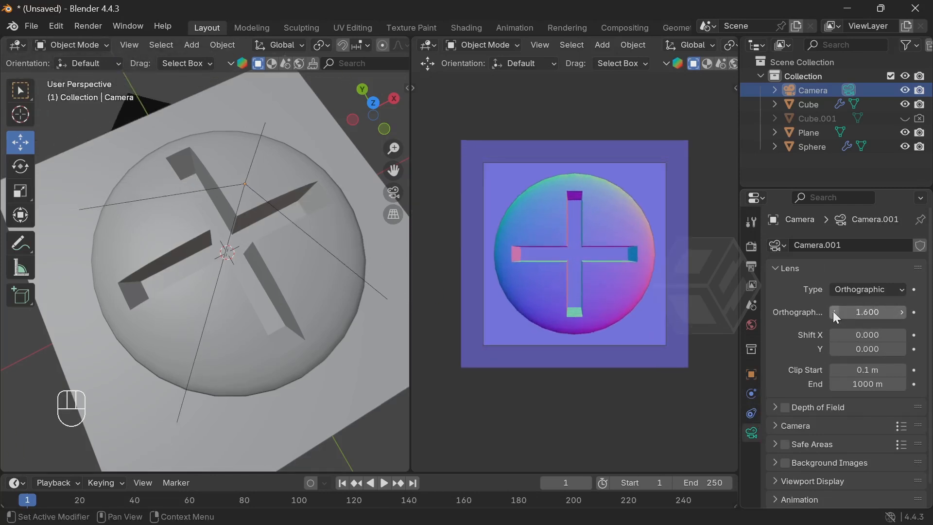
{"action": "double_click", "coordinate": [903, 313]}
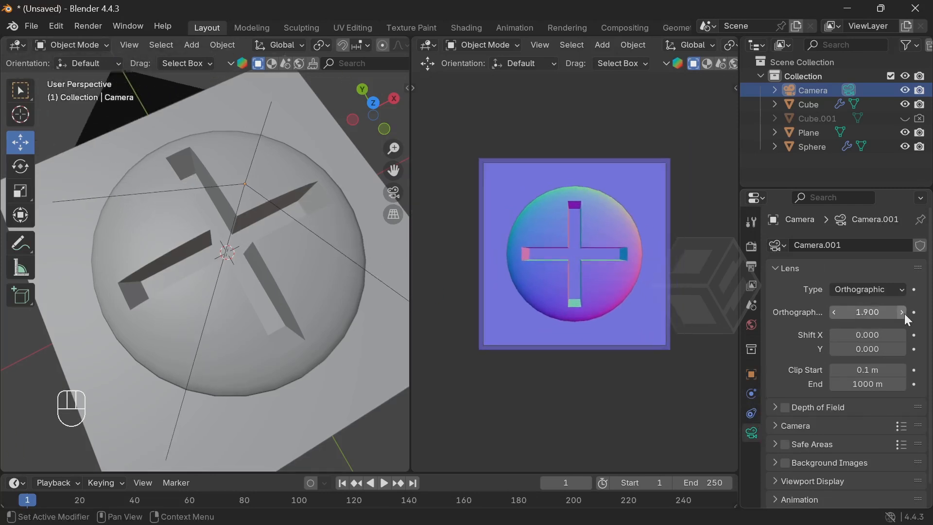
{"action": "double_click", "coordinate": [903, 313]}
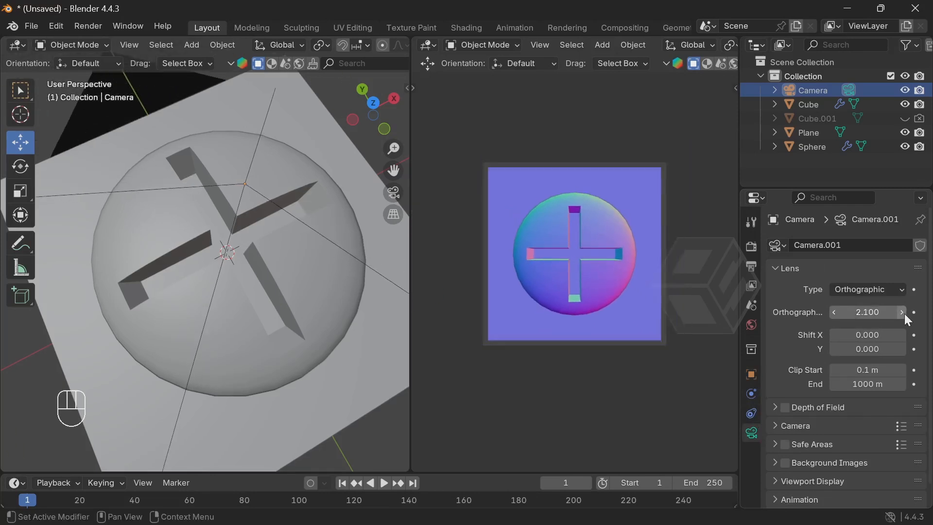
{"action": "left_click", "coordinate": [835, 313]}
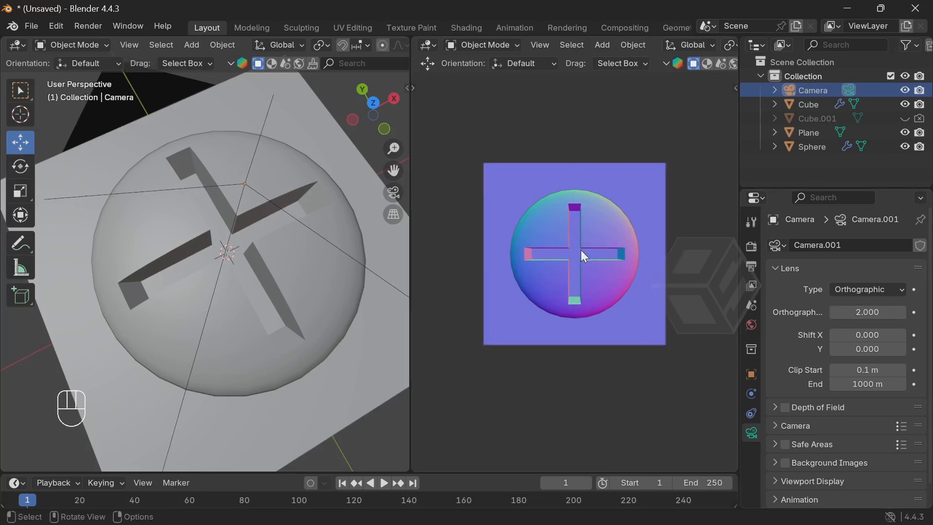
- Render the viewport image of the cross-slotted sphere and save it as Decal 2.png in the DECALS folder
{"action": "left_click", "coordinate": [540, 45]}
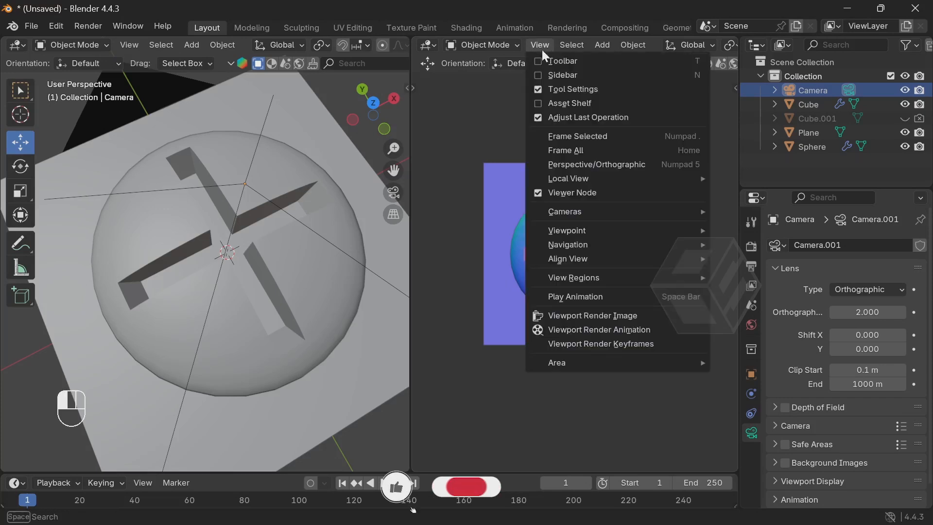
{"action": "left_click", "coordinate": [606, 317]}
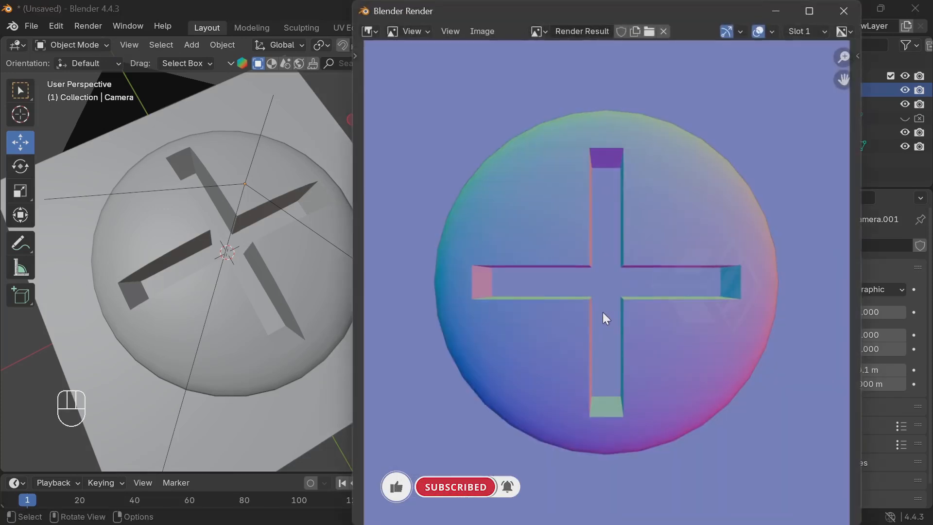
{"action": "left_click", "coordinate": [481, 31]}
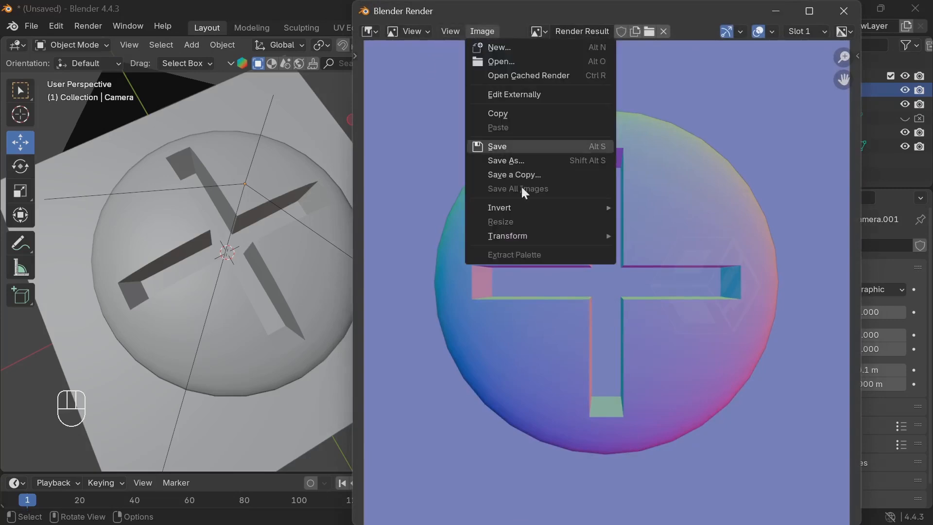
{"action": "left_click", "coordinate": [520, 160]}
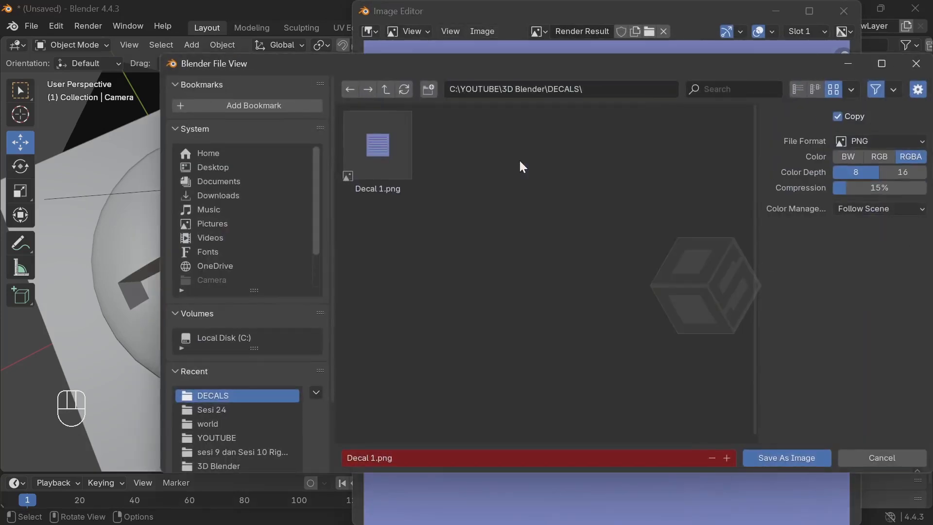
{"action": "left_click", "coordinate": [375, 459]}
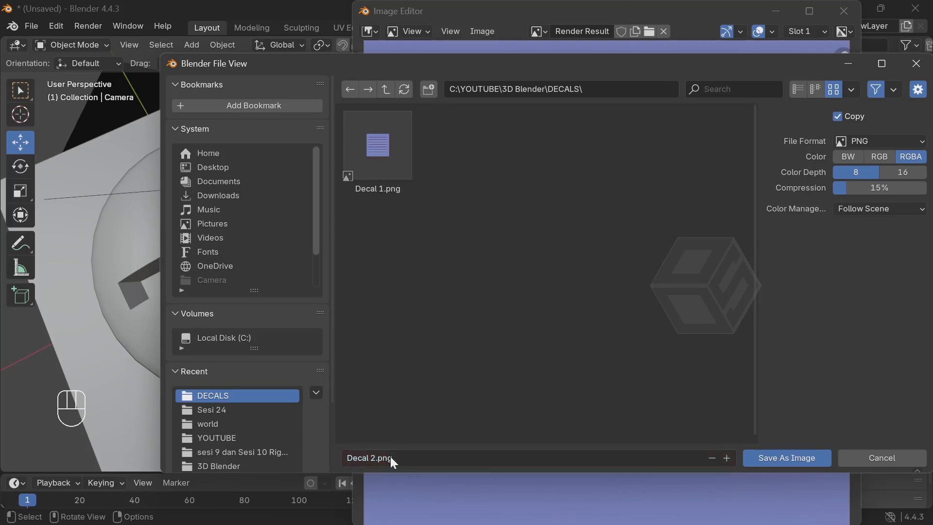
{"action": "left_click", "coordinate": [795, 461]}
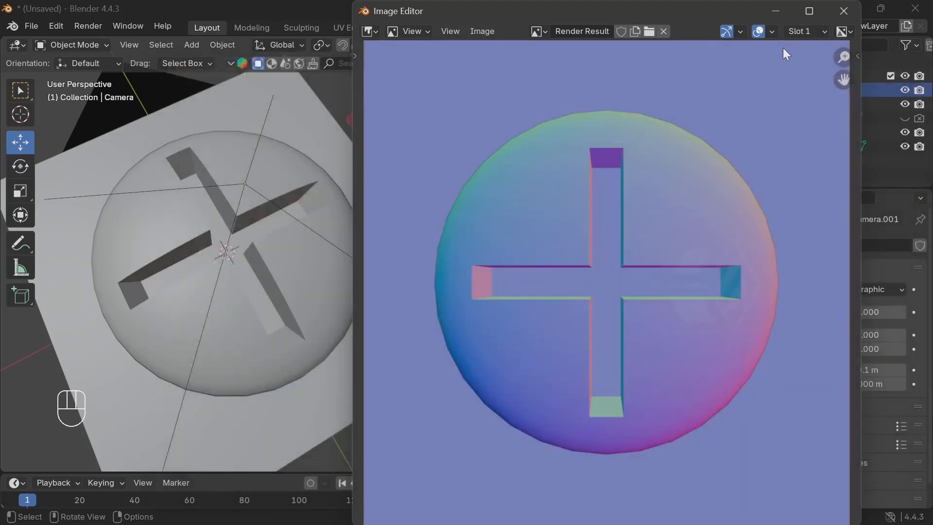
{"action": "left_click", "coordinate": [842, 11]}
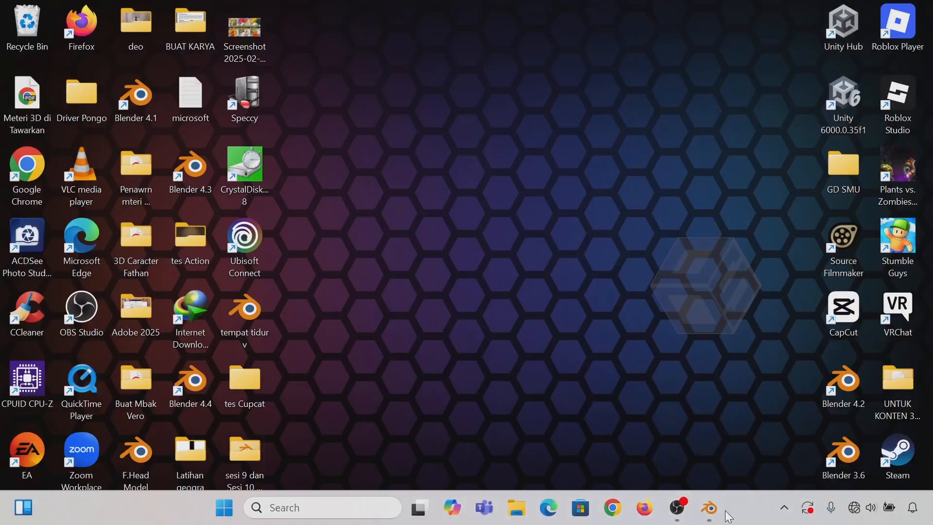
{"action": "left_click", "coordinate": [728, 516]}
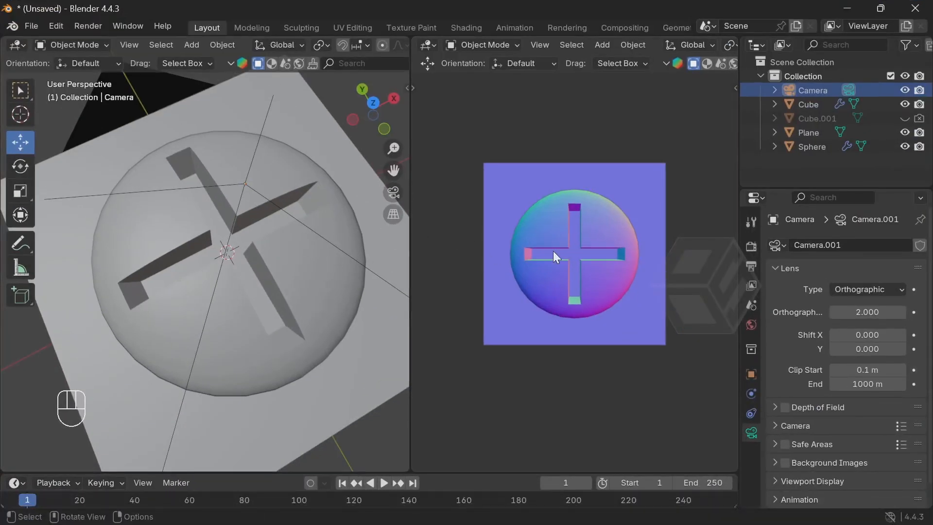
- Move the cross-slotted sphere along the X axis until it is completely off the plane
{"action": "scroll", "coordinate": [282, 255], "scroll_direction": "down", "scroll_amount": 6}
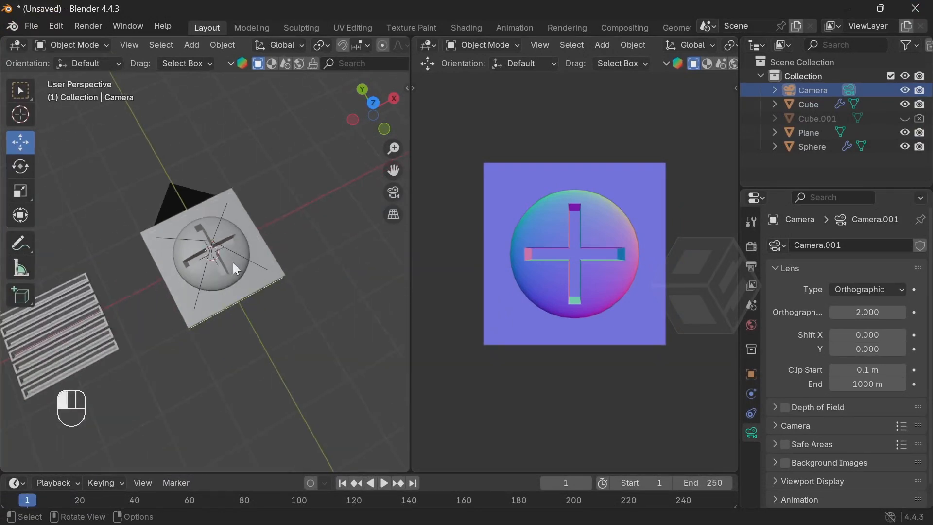
{"action": "left_click", "coordinate": [232, 262]}
{"action": "left_click_drag", "start_coordinate": [262, 226], "coordinate": [314, 209]}
{"action": "left_click", "coordinate": [261, 228]}
{"action": "key", "text": "ctrl+z"}
{"action": "key", "text": "ctrl+z"}
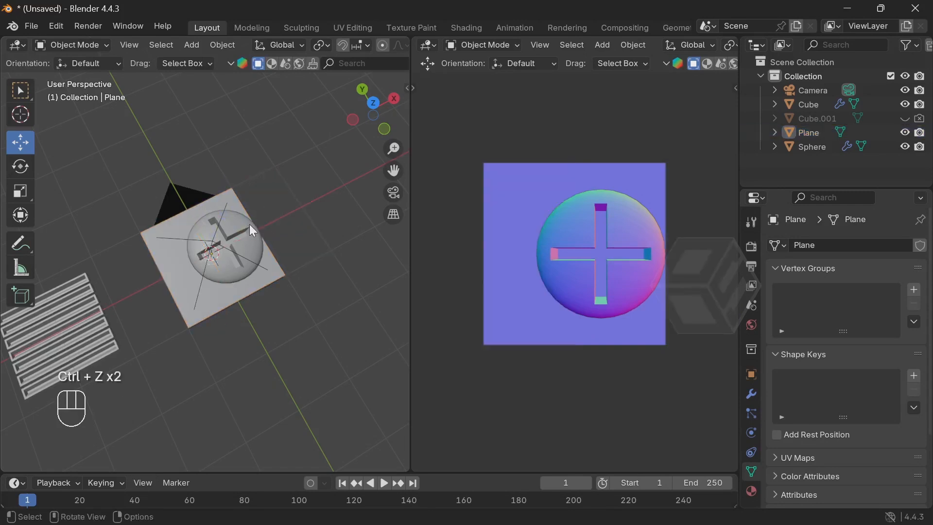
{"action": "left_click", "coordinate": [254, 224]}
{"action": "left_click_drag", "start_coordinate": [259, 229], "coordinate": [392, 162]}
- Move the slatted grille along the X axis onto the plane, centred under the camera, and deselect it
{"action": "left_click", "coordinate": [108, 327]}
{"action": "left_click_drag", "start_coordinate": [100, 272], "coordinate": [266, 205]}
{"action": "left_click", "coordinate": [616, 121]}
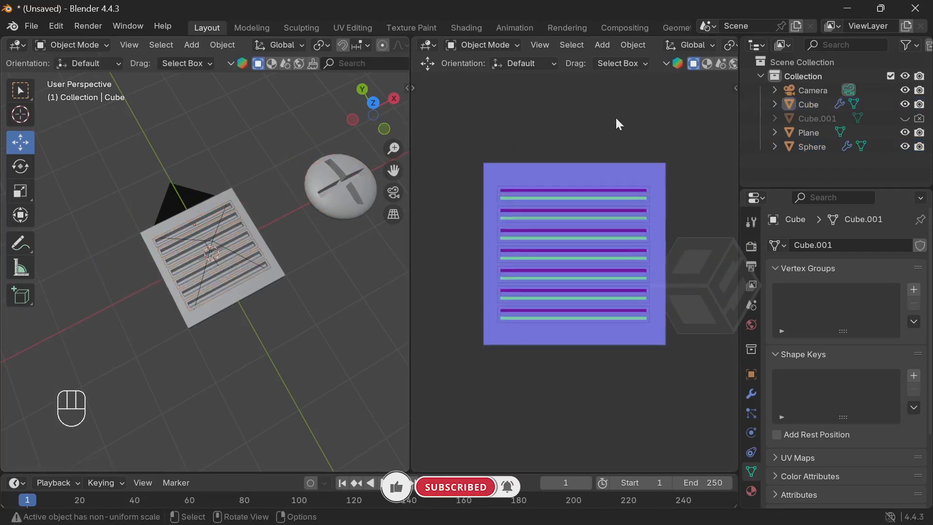
- Render the camera viewport image of the slatted grille on the plane
{"action": "scroll", "coordinate": [573, 164], "scroll_direction": "down", "scroll_amount": 1}
{"action": "scroll", "coordinate": [574, 165], "scroll_direction": "up", "scroll_amount": 2}
{"action": "scroll", "coordinate": [574, 165], "scroll_direction": "up", "scroll_amount": 3}
{"action": "scroll", "coordinate": [573, 165], "scroll_direction": "down", "scroll_amount": 3}
{"action": "scroll", "coordinate": [574, 165], "scroll_direction": "up", "scroll_amount": 1}
{"action": "scroll", "coordinate": [573, 165], "scroll_direction": "down", "scroll_amount": 1}
{"action": "left_click", "coordinate": [539, 45]}
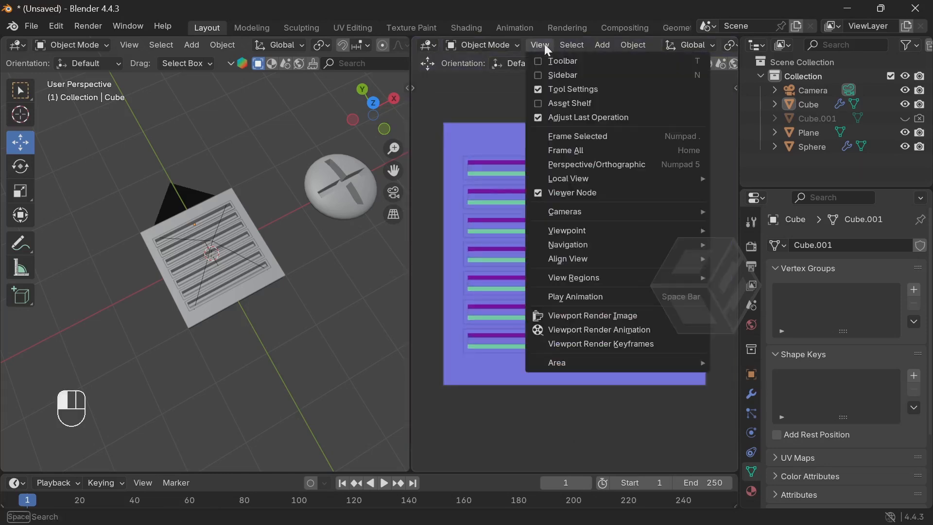
{"action": "left_click", "coordinate": [573, 318]}
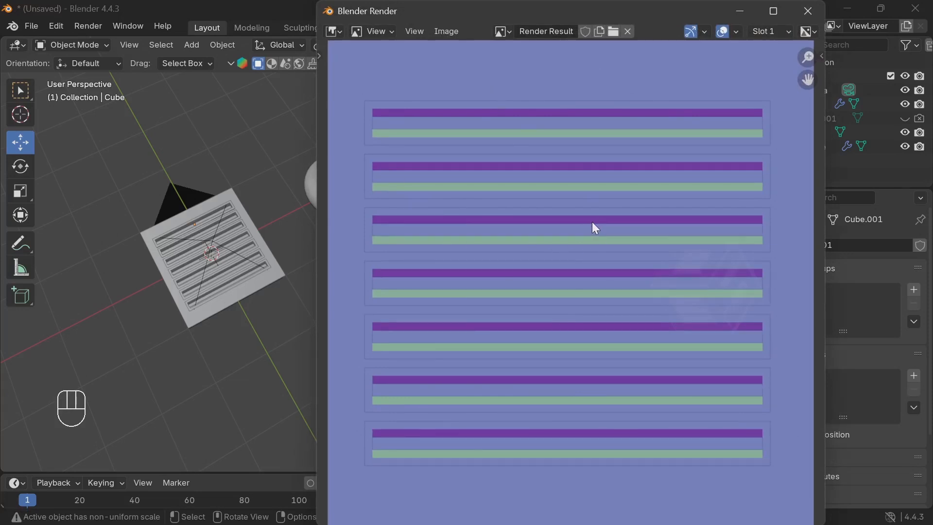
- Save the grille render over Decal 1.png in the DECALS folder and close the render window
{"action": "left_click", "coordinate": [449, 31]}
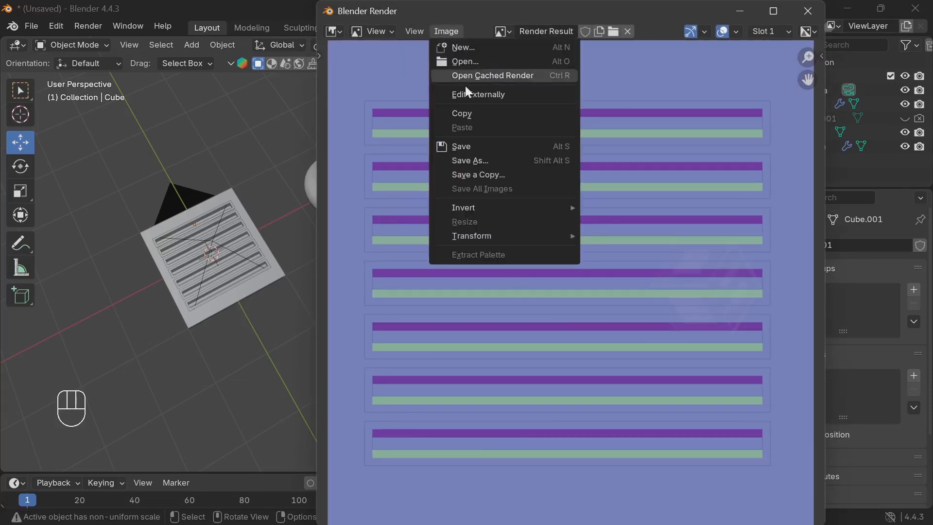
{"action": "left_click", "coordinate": [482, 163]}
{"action": "left_click", "coordinate": [374, 162]}
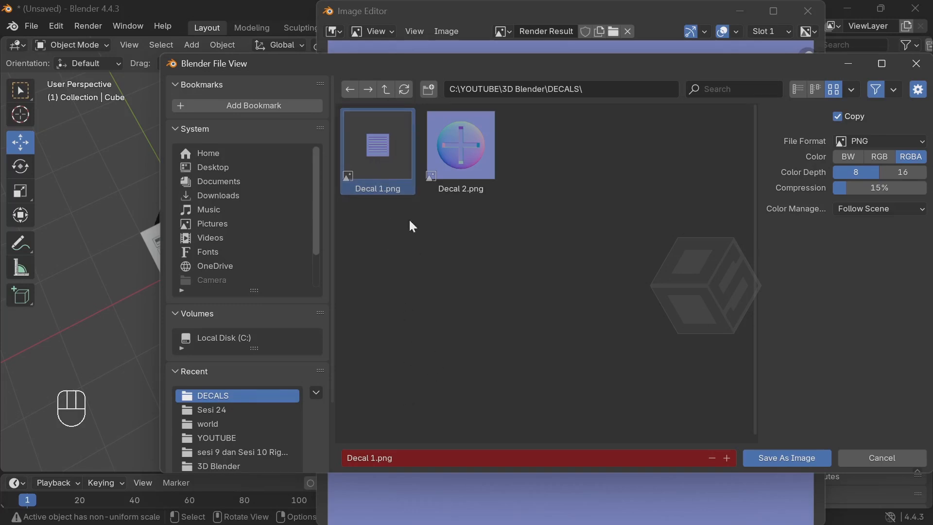
{"action": "left_click", "coordinate": [784, 457]}
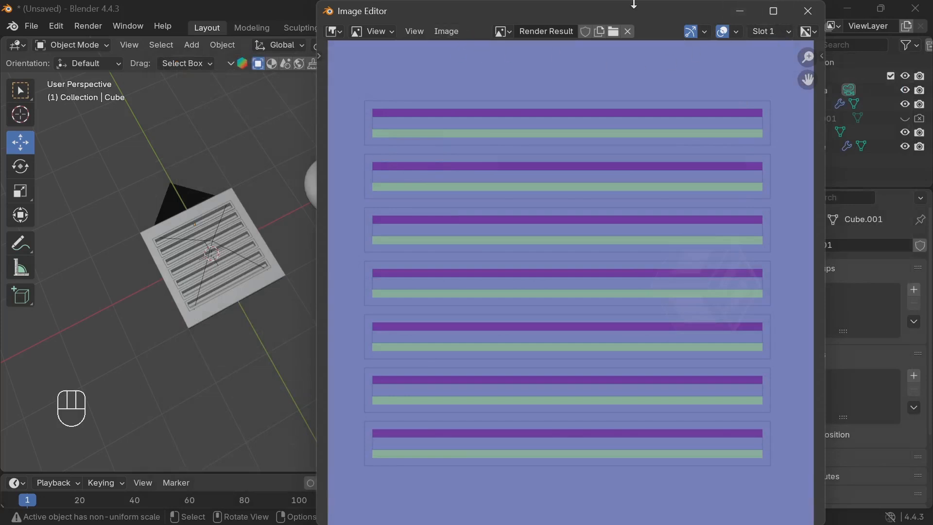
{"action": "mouse_move", "coordinate": [394, 524]}
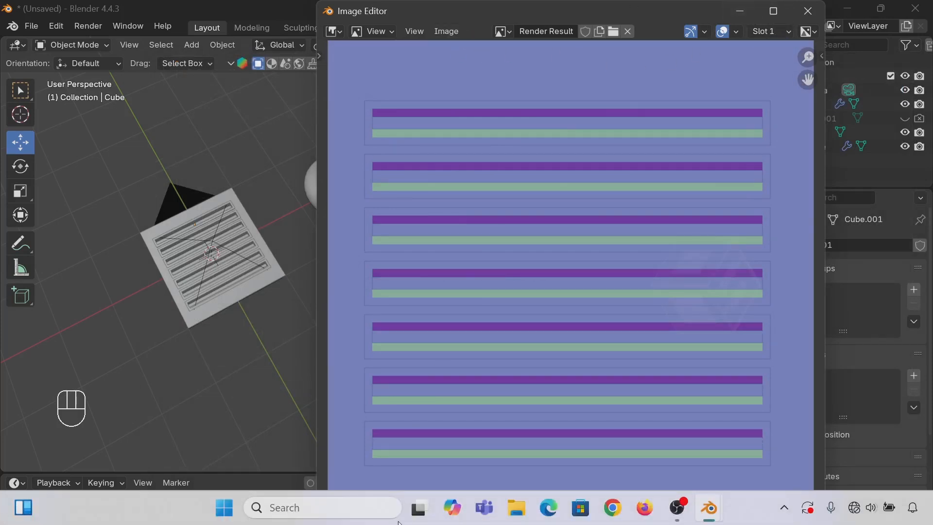
{"action": "left_click_drag", "start_coordinate": [700, 7], "coordinate": [648, 7]}
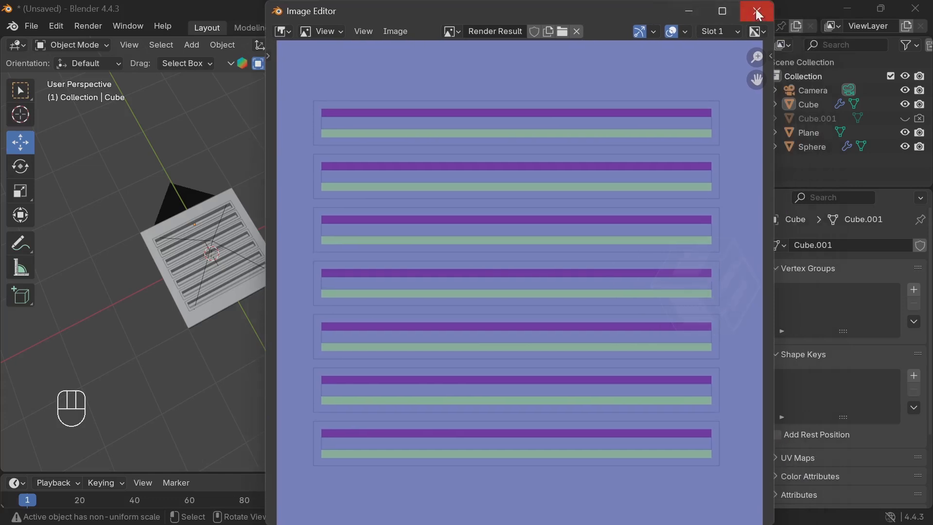
{"action": "left_click", "coordinate": [758, 12]}
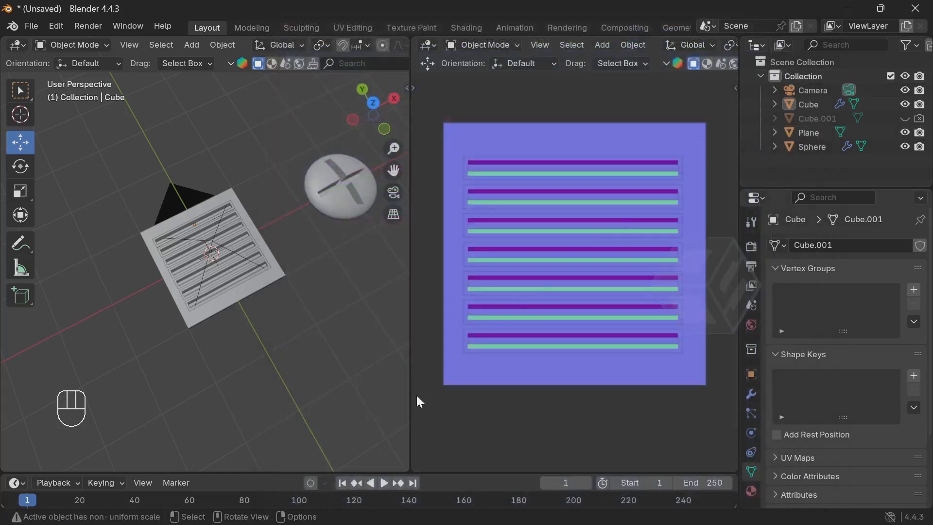
- Find Blender 4.4 through the Windows search, launch a second instance, and dismiss its splash screen
{"action": "left_click", "coordinate": [311, 507]}
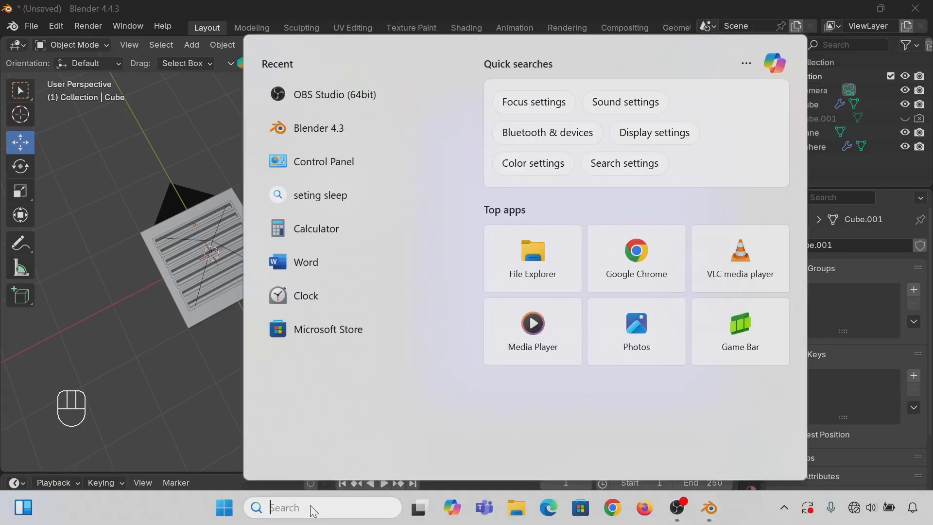
{"action": "type", "text": "b"}
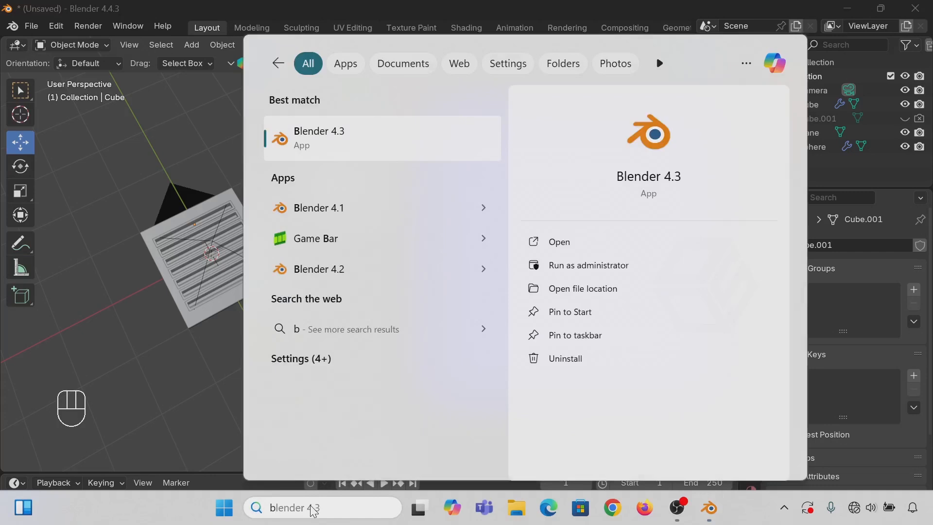
{"action": "type", "text": "lende"}
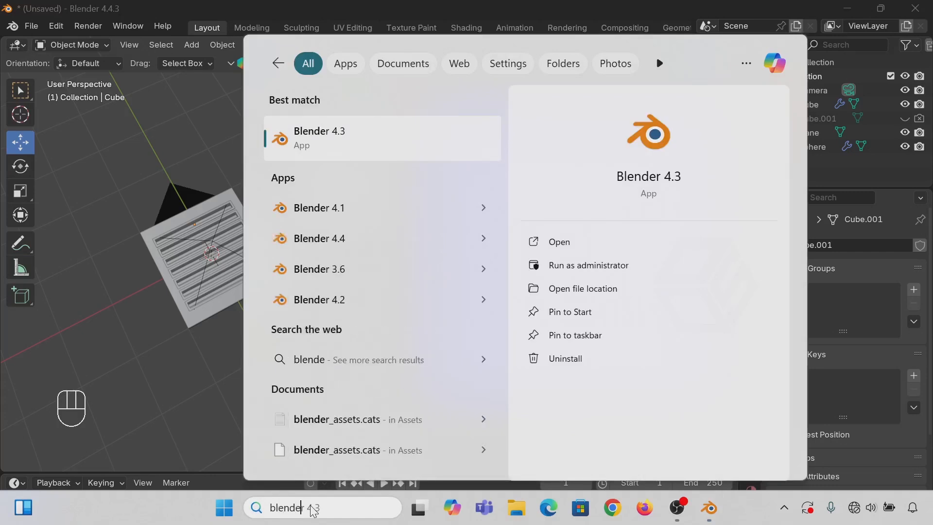
{"action": "left_click", "coordinate": [300, 238]}
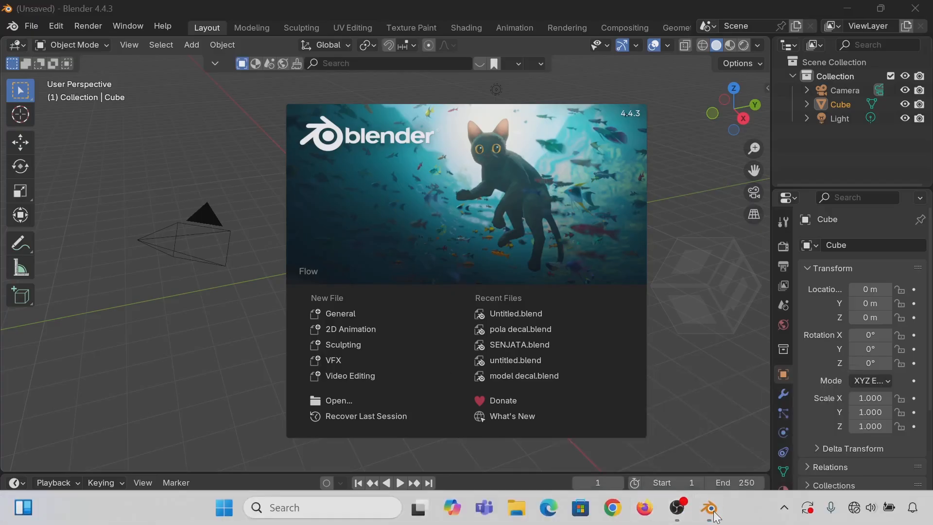
{"action": "mouse_move", "coordinate": [716, 514]}
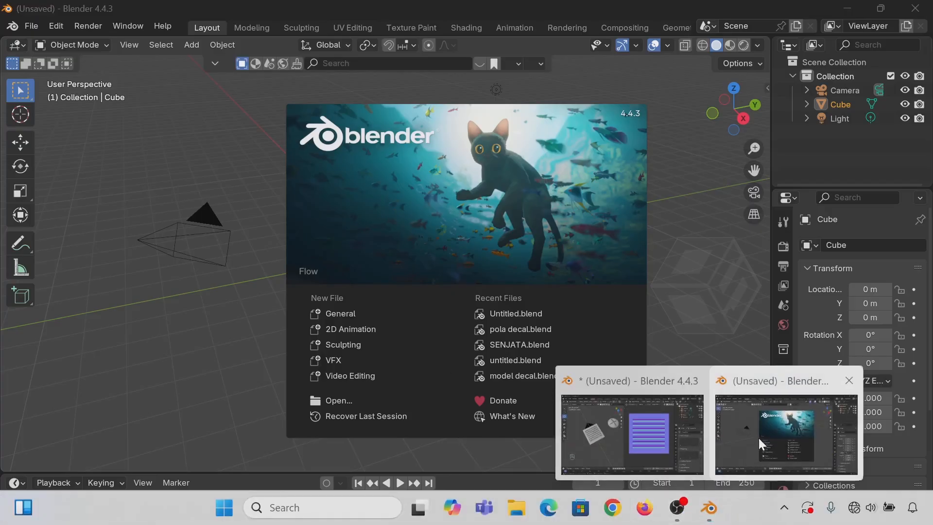
{"action": "left_click", "coordinate": [651, 429]}
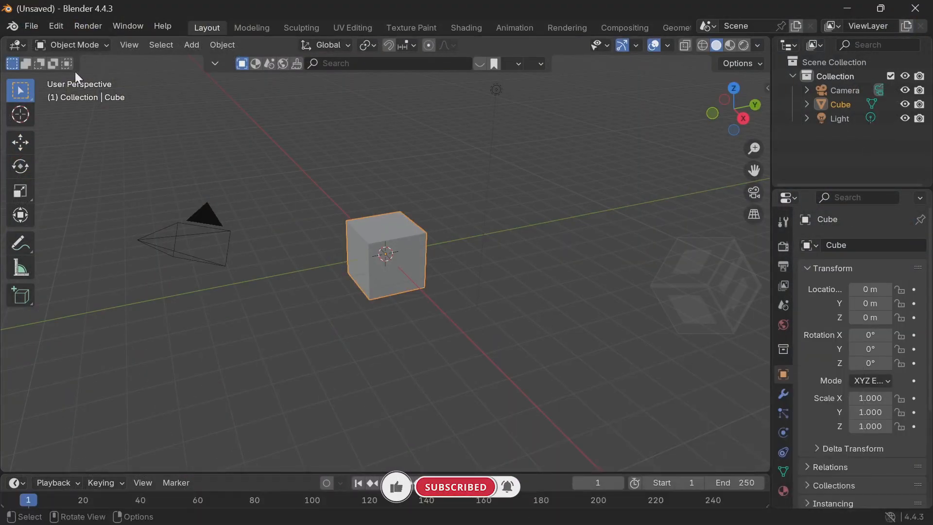
- Open Untitled.blend from the C:\YOUTUBE\3D Blender\DECALS folder
{"action": "left_click", "coordinate": [33, 26]}
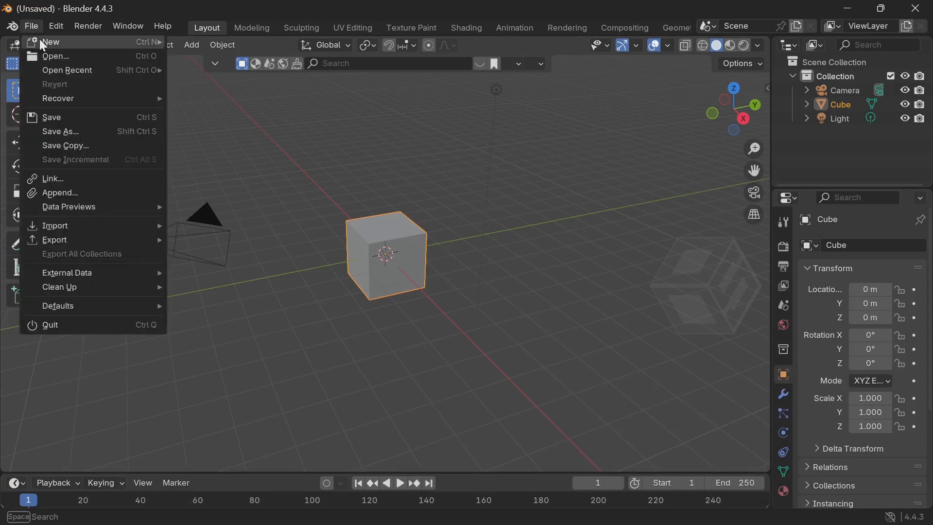
{"action": "left_click", "coordinate": [49, 54]}
{"action": "left_click", "coordinate": [299, 141]}
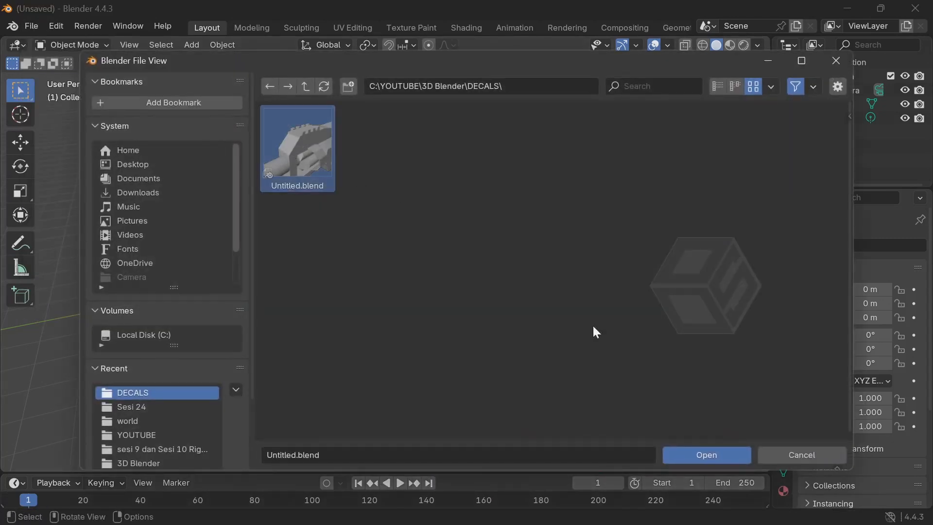
{"action": "left_click", "coordinate": [717, 456]}
- Enlarge the timeline area, select the gun's main body, and change that area to the Shader Editor
{"action": "mouse_move", "coordinate": [487, 275]}
{"action": "middle_mouse_down"}
{"action": "mouse_move", "coordinate": [485, 248]}
{"action": "mouse_move", "coordinate": [499, 281]}
{"action": "mouse_move", "coordinate": [492, 281]}
{"action": "middle_mouse_up"}
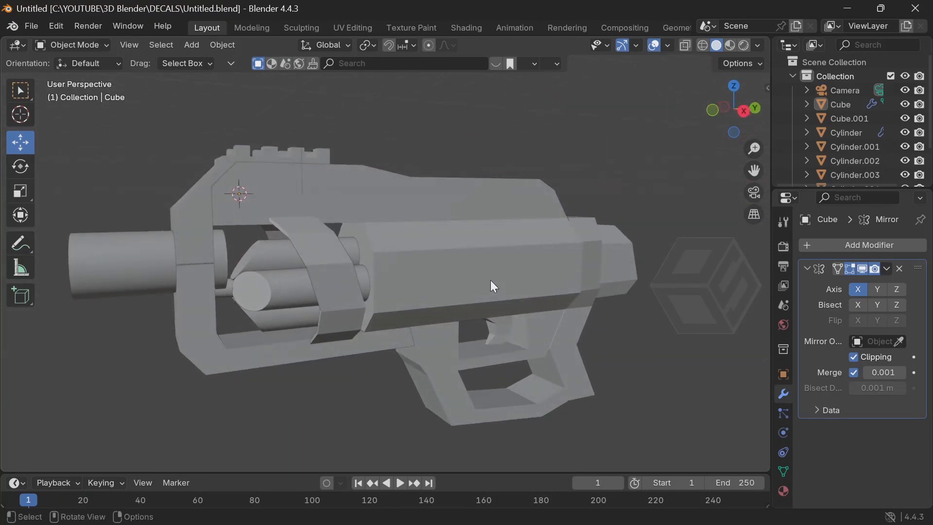
{"action": "mouse_move", "coordinate": [472, 295]}
{"action": "middle_mouse_down"}
{"action": "mouse_move", "coordinate": [494, 245]}
{"action": "mouse_move", "coordinate": [465, 259]}
{"action": "mouse_move", "coordinate": [460, 284]}
{"action": "middle_mouse_up"}
{"action": "left_click_drag", "start_coordinate": [527, 471], "coordinate": [512, 335]}
{"action": "left_click", "coordinate": [448, 196]}
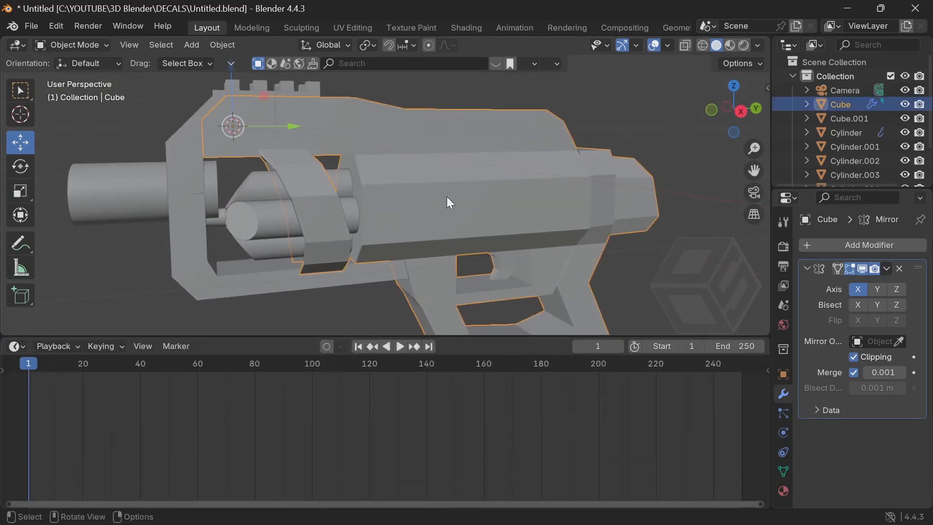
{"action": "left_click", "coordinate": [18, 345]}
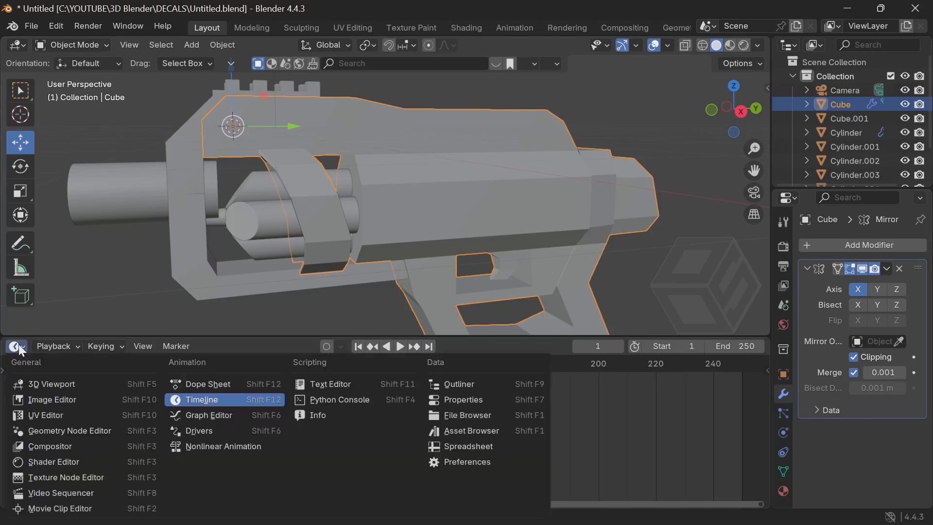
{"action": "left_click", "coordinate": [48, 459]}
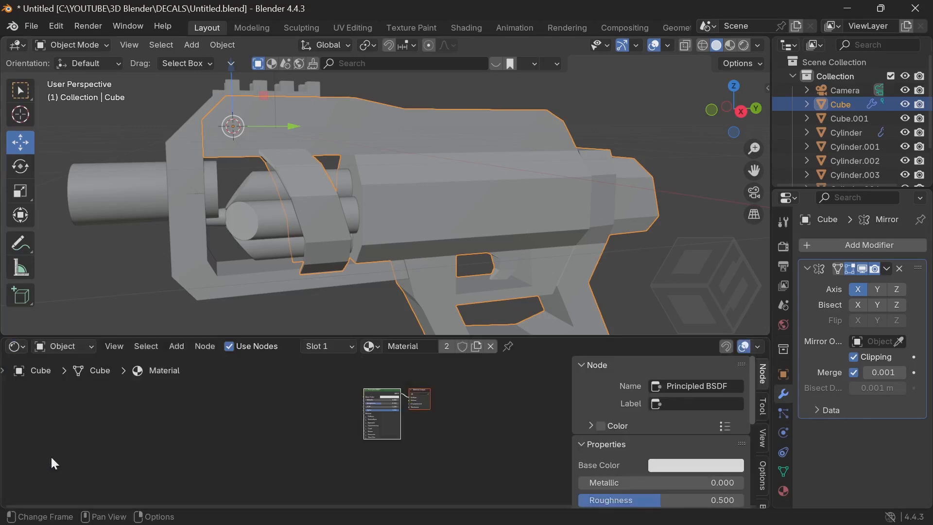
- Show the gun in Material Preview shading and frame its Principled BSDF node up close
{"action": "left_click", "coordinate": [731, 45]}
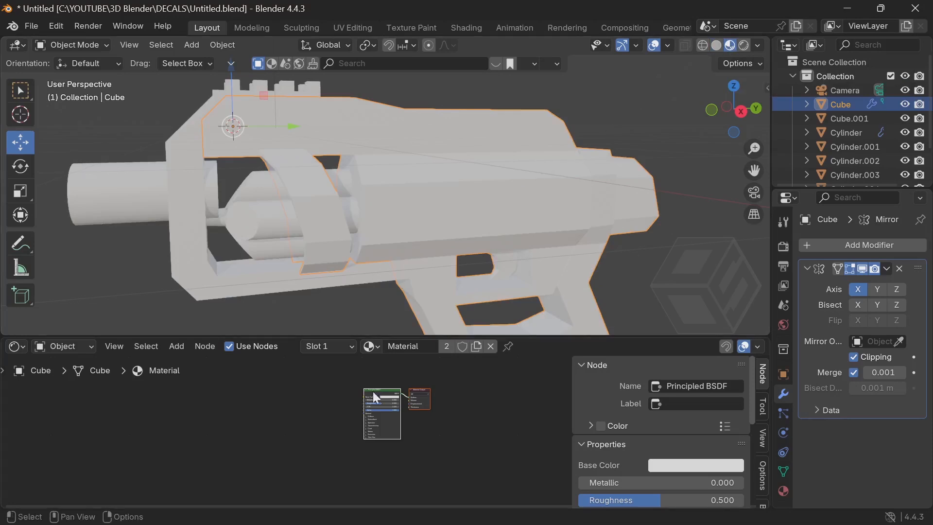
{"action": "scroll", "coordinate": [401, 412], "scroll_direction": "up", "scroll_amount": 2}
{"action": "scroll", "coordinate": [418, 438], "scroll_direction": "up", "scroll_amount": 4}
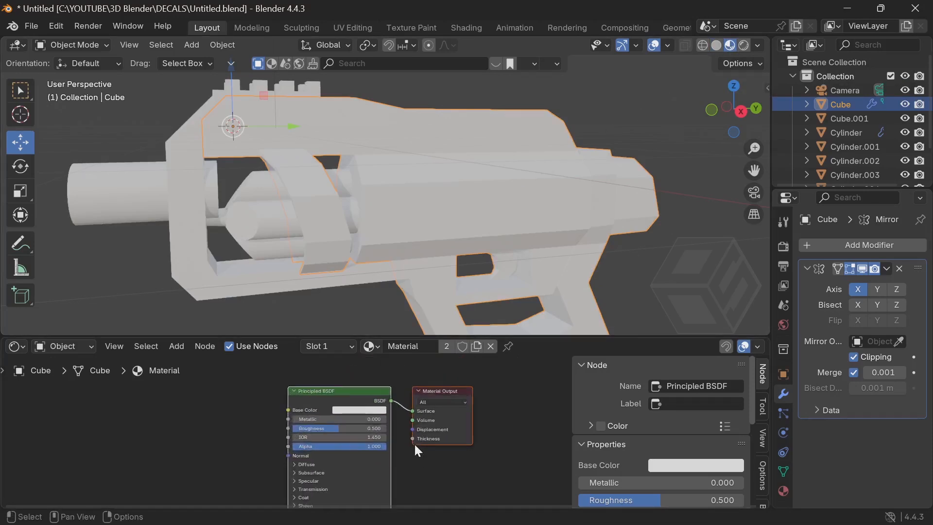
{"action": "scroll", "coordinate": [421, 454], "scroll_direction": "up", "scroll_amount": 2}
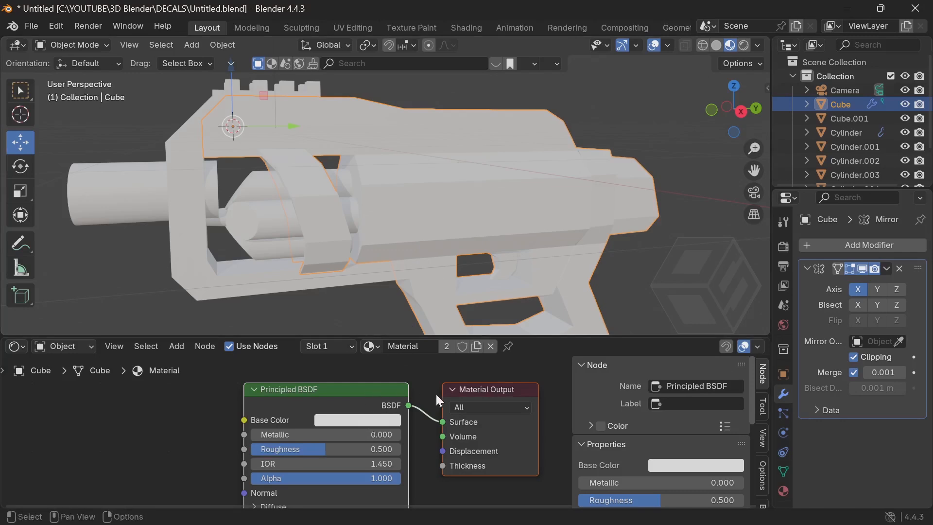
{"action": "middle_click_drag", "start_coordinate": [439, 399], "coordinate": [460, 416]}
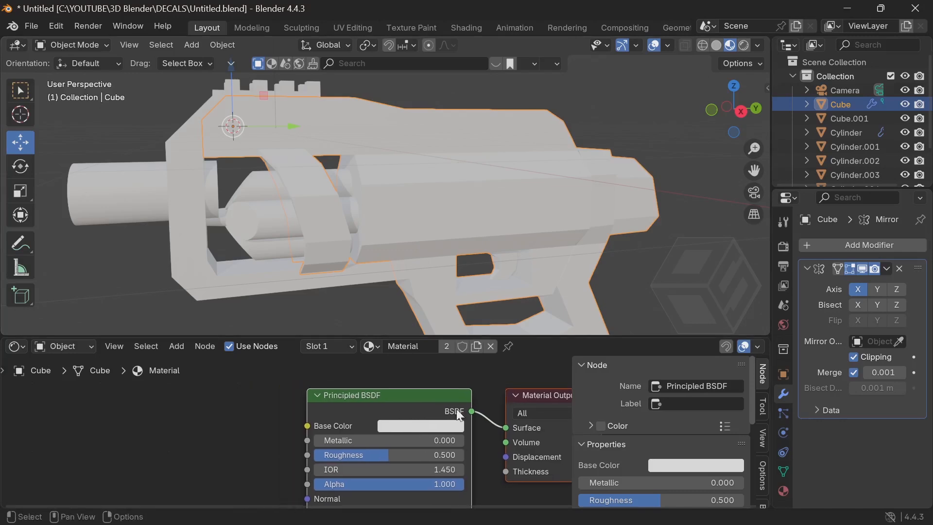
- Darken the gun material's base color to dark grey and set its Metallic to 0.864 and Roughness to 0.186
{"action": "left_click", "coordinate": [390, 426]}
{"action": "left_click_drag", "start_coordinate": [501, 217], "coordinate": [502, 284]}
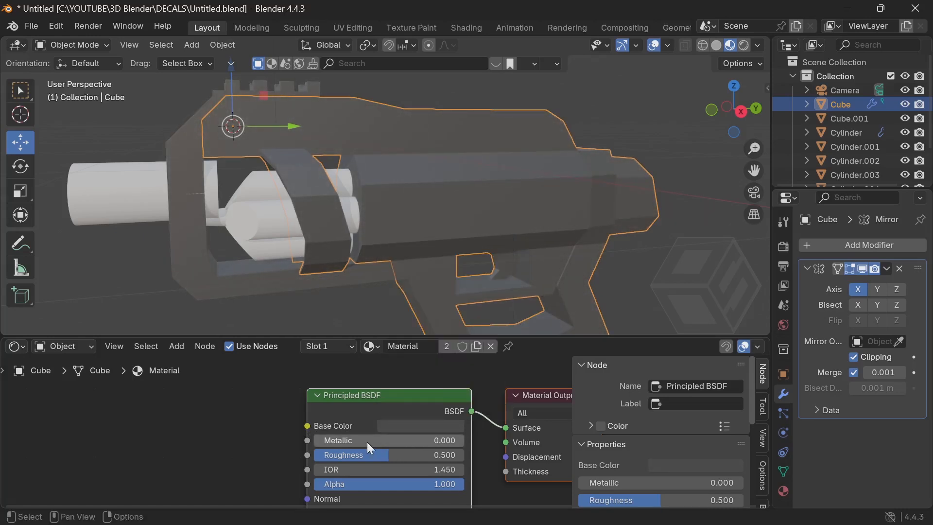
{"action": "left_click_drag", "start_coordinate": [332, 440], "coordinate": [464, 440]}
{"action": "left_click_drag", "start_coordinate": [390, 457], "coordinate": [342, 457]}
{"action": "middle_click_drag", "start_coordinate": [461, 227], "coordinate": [550, 173]}
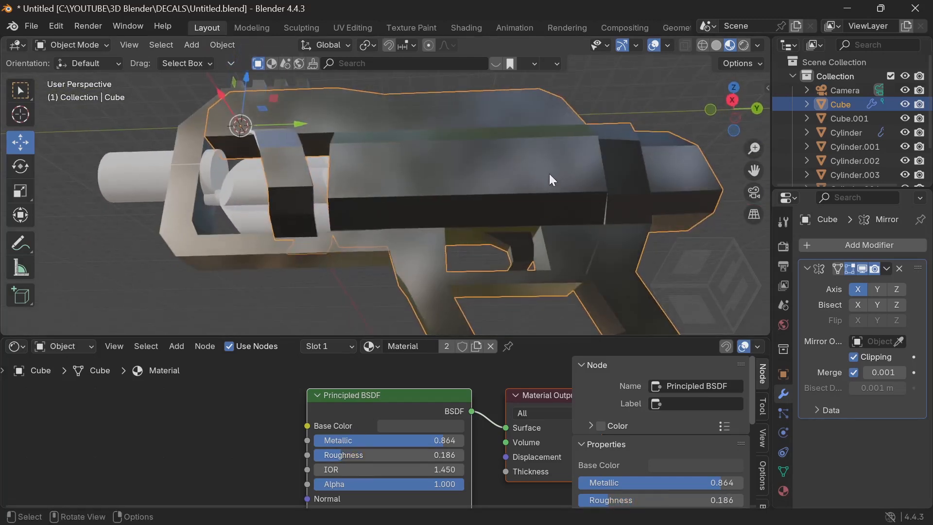
- Select the scene light above the gun and move it along X to an X location of about 10.61
{"action": "scroll", "coordinate": [503, 183], "scroll_direction": "down", "scroll_amount": 2}
{"action": "scroll", "coordinate": [503, 183], "scroll_direction": "down", "scroll_amount": 2}
{"action": "middle_click_drag", "start_coordinate": [500, 208], "coordinate": [539, 255]}
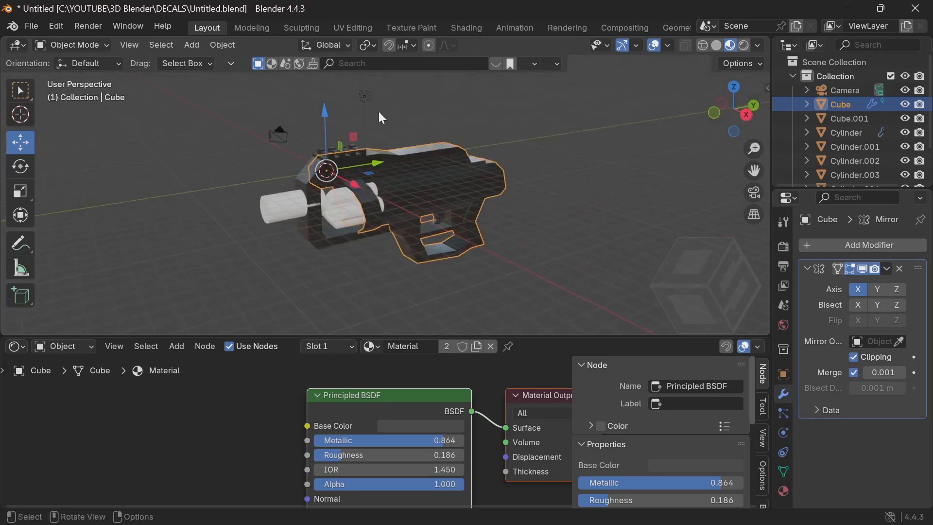
{"action": "left_click", "coordinate": [365, 96]}
{"action": "middle_click_drag", "start_coordinate": [420, 138], "coordinate": [421, 147]}
{"action": "key", "text": "g"}
{"action": "key", "text": "x"}
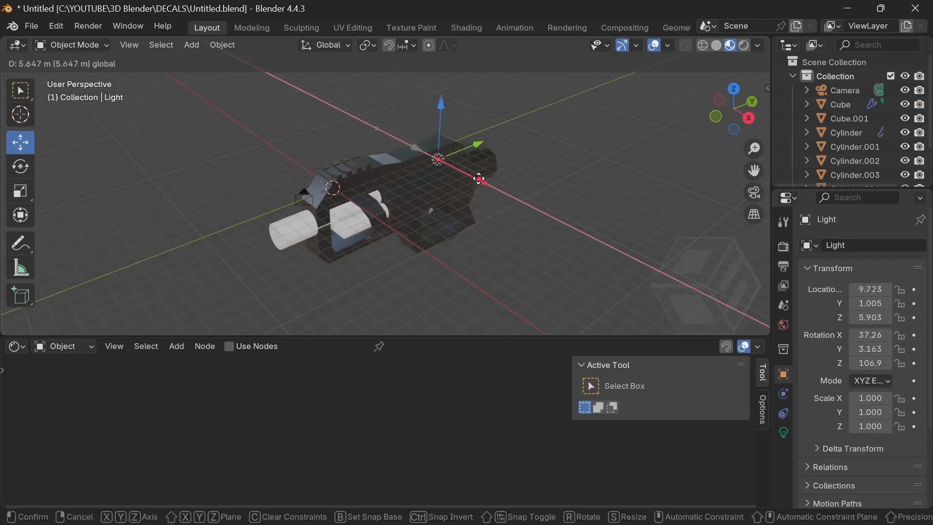
{"action": "left_click", "coordinate": [580, 222]}
{"action": "middle_click_drag", "start_coordinate": [581, 222], "coordinate": [483, 241]}
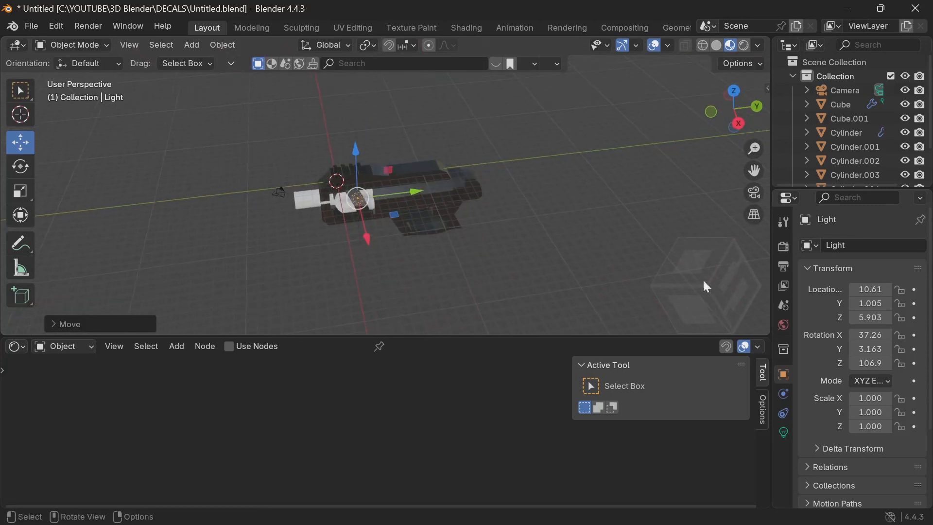
- Show the scene in Rendered shading and reposition the light closer to the front of the gun
{"action": "left_click", "coordinate": [784, 433]}
{"action": "left_click", "coordinate": [872, 341]}
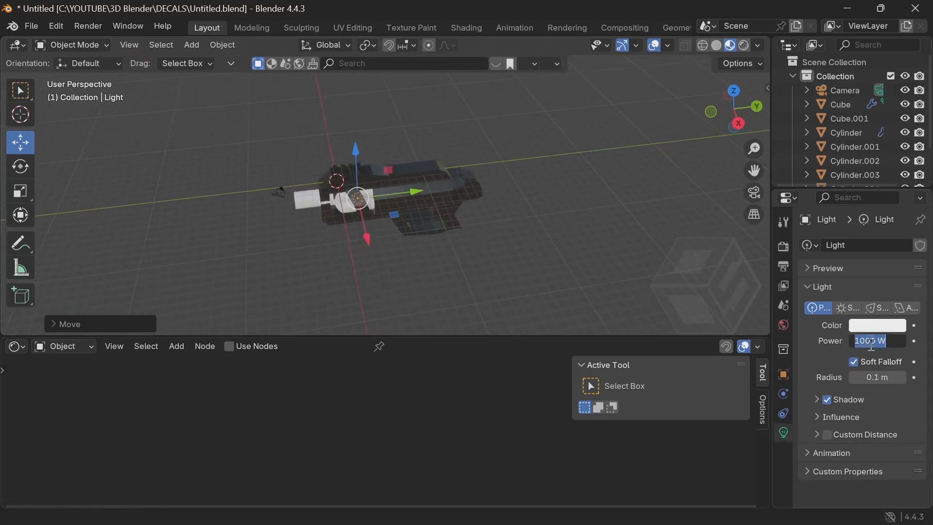
{"action": "left_click", "coordinate": [744, 44]}
{"action": "mouse_move", "coordinate": [544, 243]}
{"action": "middle_mouse_down"}
{"action": "mouse_move", "coordinate": [546, 214]}
{"action": "mouse_move", "coordinate": [542, 290]}
{"action": "mouse_move", "coordinate": [430, 282]}
{"action": "mouse_move", "coordinate": [341, 185]}
{"action": "mouse_move", "coordinate": [308, 104]}
{"action": "middle_mouse_up"}
{"action": "left_click_drag", "start_coordinate": [288, 106], "coordinate": [334, 146]}
{"action": "middle_click_drag", "start_coordinate": [340, 156], "coordinate": [617, 203]}
{"action": "middle_click_drag", "start_coordinate": [448, 197], "coordinate": [442, 243]}
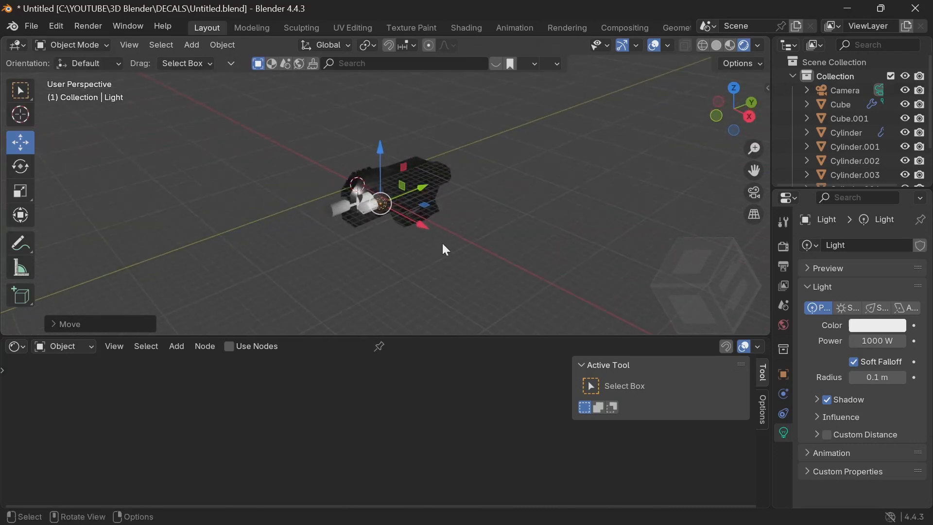
- Enlarge the Outliner to reach the light, select it, and move it along Y toward the middle of the gun
{"action": "scroll", "coordinate": [442, 243], "scroll_direction": "up", "scroll_amount": 5}
{"action": "left_click", "coordinate": [456, 189]}
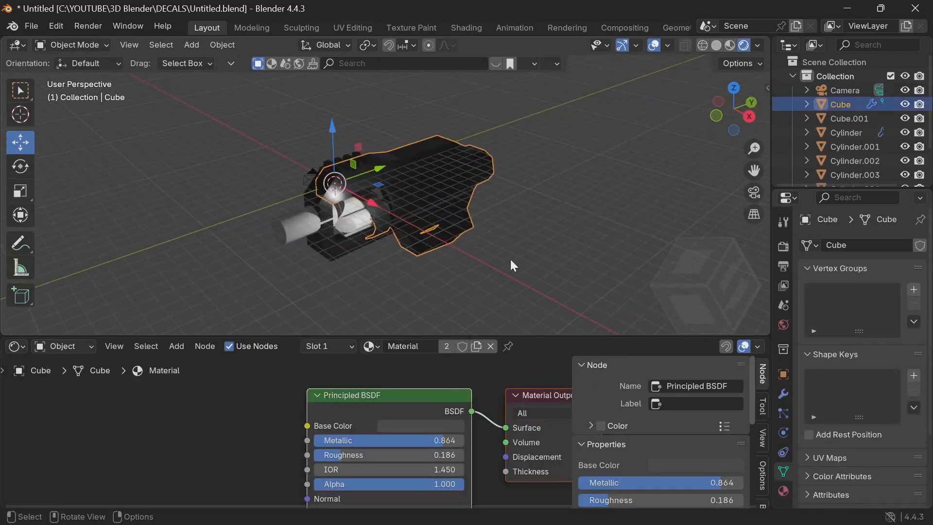
{"action": "left_click_drag", "start_coordinate": [863, 188], "coordinate": [862, 269]}
{"action": "left_click", "coordinate": [849, 219]}
{"action": "scroll", "coordinate": [486, 221], "scroll_direction": "up", "scroll_amount": 2}
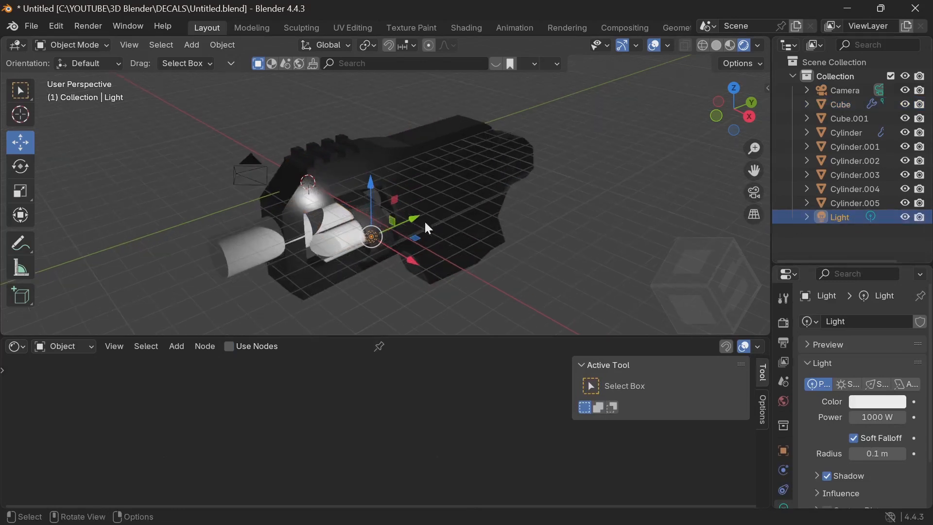
{"action": "left_click_drag", "start_coordinate": [418, 213], "coordinate": [502, 185]}
{"action": "left_click", "coordinate": [452, 228]}
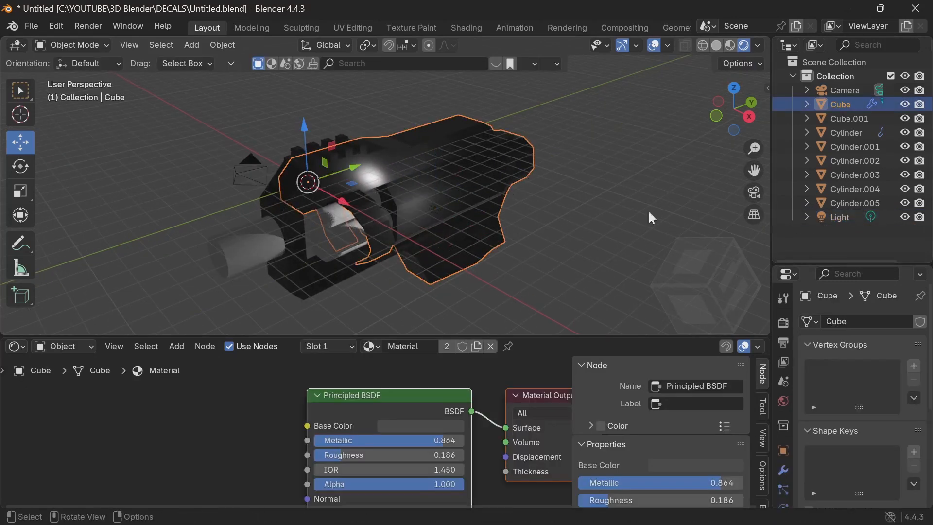
- Reselect the light and nudge it slightly along the X axis
{"action": "left_click", "coordinate": [839, 217]}
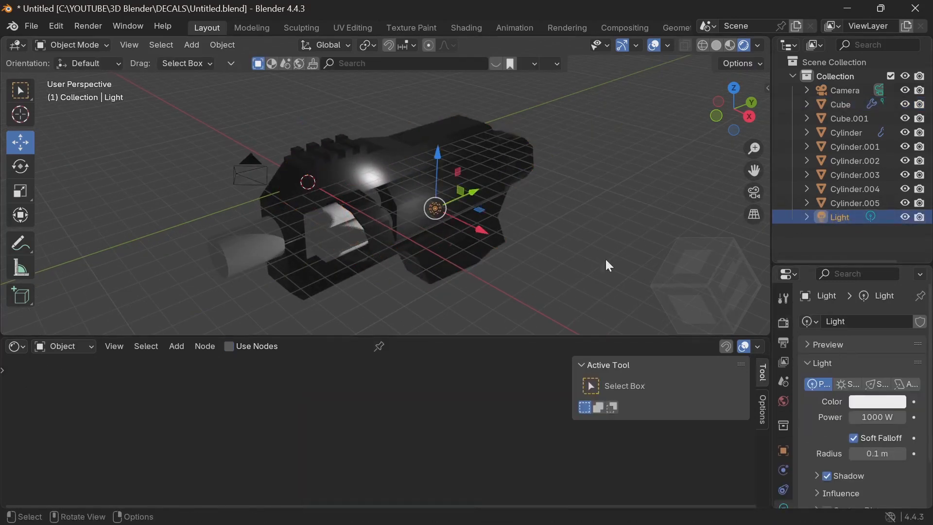
{"action": "mouse_move", "coordinate": [481, 235]}
{"action": "left_mouse_down"}
{"action": "mouse_move", "coordinate": [510, 254]}
{"action": "mouse_move", "coordinate": [490, 233]}
{"action": "left_mouse_up"}
{"action": "left_click", "coordinate": [486, 213]}
{"action": "middle_click_drag", "start_coordinate": [446, 194], "coordinate": [564, 219]}
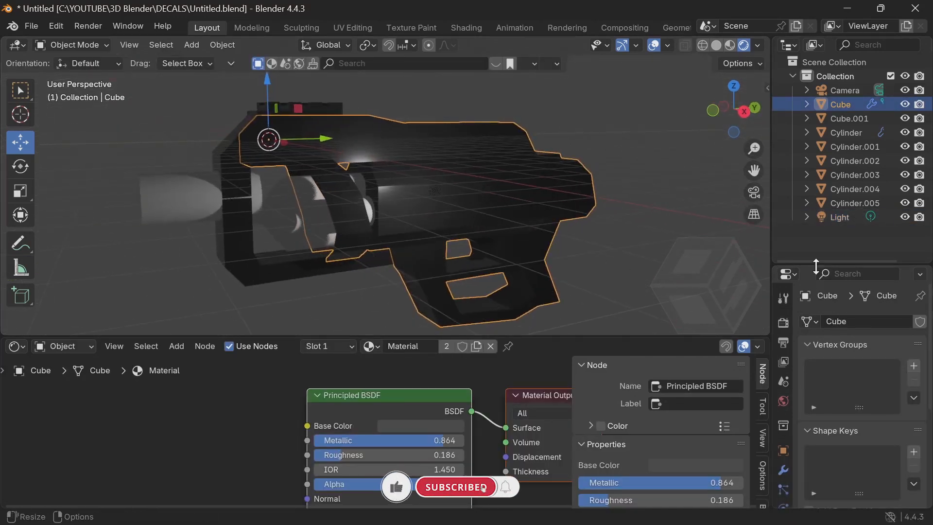
- Reduce the Outliner's height to fit the object list and select the light again
{"action": "left_click_drag", "start_coordinate": [819, 265], "coordinate": [818, 238]}
{"action": "left_click", "coordinate": [838, 217]}
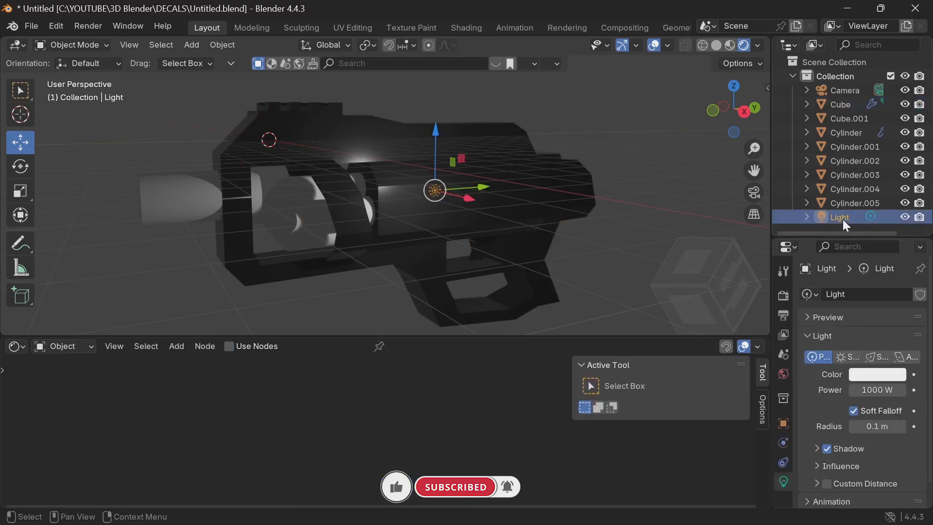
{"action": "left_click", "coordinate": [754, 235]}
{"action": "mouse_move", "coordinate": [892, 238]}
{"action": "left_mouse_down"}
{"action": "mouse_move", "coordinate": [889, 314]}
{"action": "mouse_move", "coordinate": [878, 240]}
{"action": "left_mouse_up"}
{"action": "left_click", "coordinate": [850, 217]}
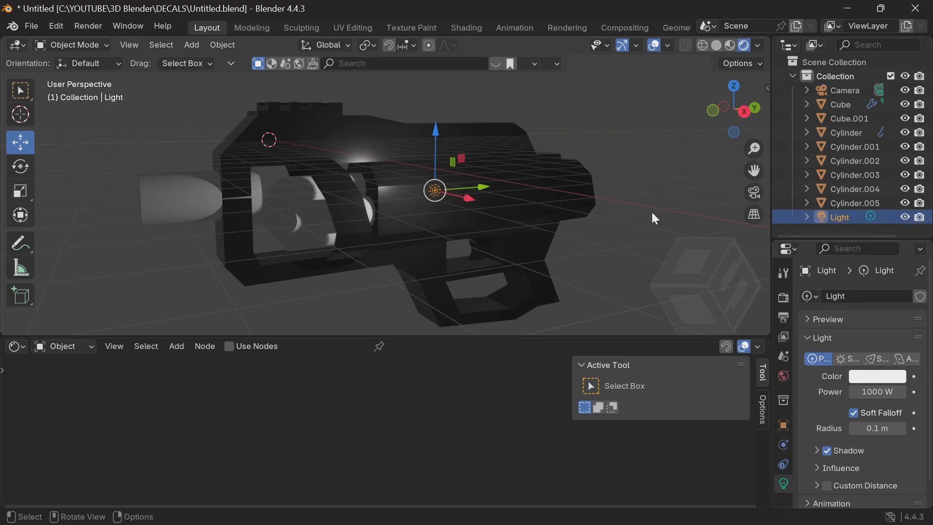
- Return to Material Preview shading and set the viewport lighting to the indoor room HDRI
{"action": "left_click", "coordinate": [730, 45]}
{"action": "mouse_move", "coordinate": [641, 170]}
{"action": "middle_mouse_down"}
{"action": "mouse_move", "coordinate": [620, 205]}
{"action": "mouse_move", "coordinate": [655, 225]}
{"action": "mouse_move", "coordinate": [646, 294]}
{"action": "mouse_move", "coordinate": [676, 258]}
{"action": "mouse_move", "coordinate": [639, 210]}
{"action": "mouse_move", "coordinate": [647, 204]}
{"action": "middle_mouse_up"}
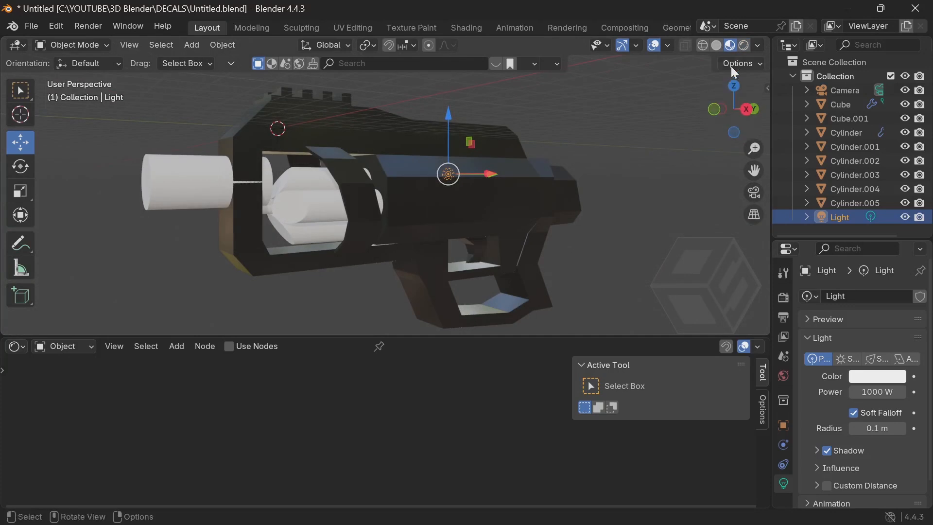
{"action": "left_click", "coordinate": [759, 45]}
{"action": "left_click", "coordinate": [748, 165]}
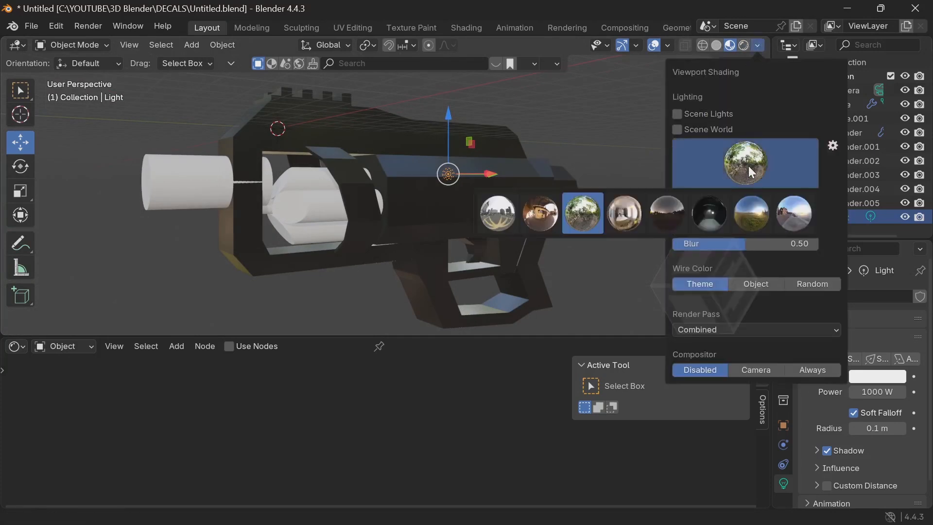
{"action": "left_click", "coordinate": [638, 217]}
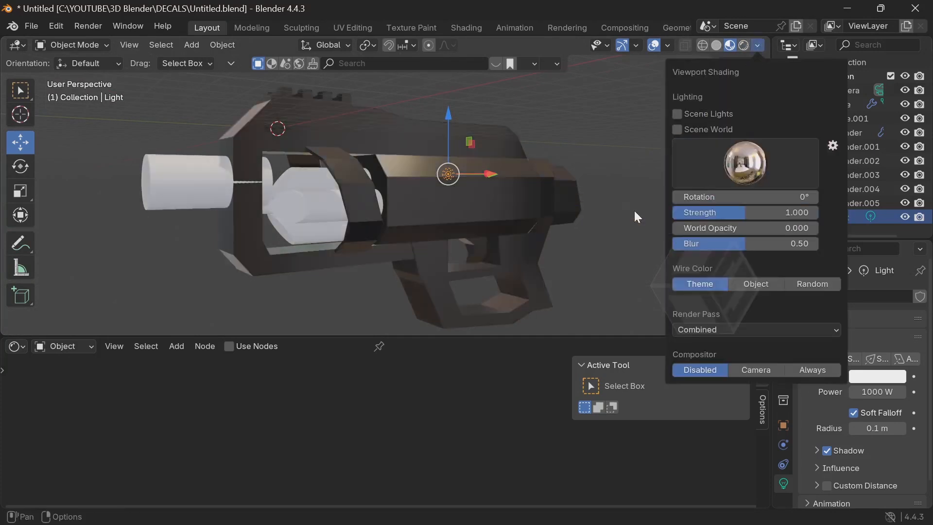
- Try the warm courtyard, bright city and sunset street HDRIs as the viewport lighting
{"action": "left_click", "coordinate": [729, 166]}
{"action": "left_click", "coordinate": [554, 215]}
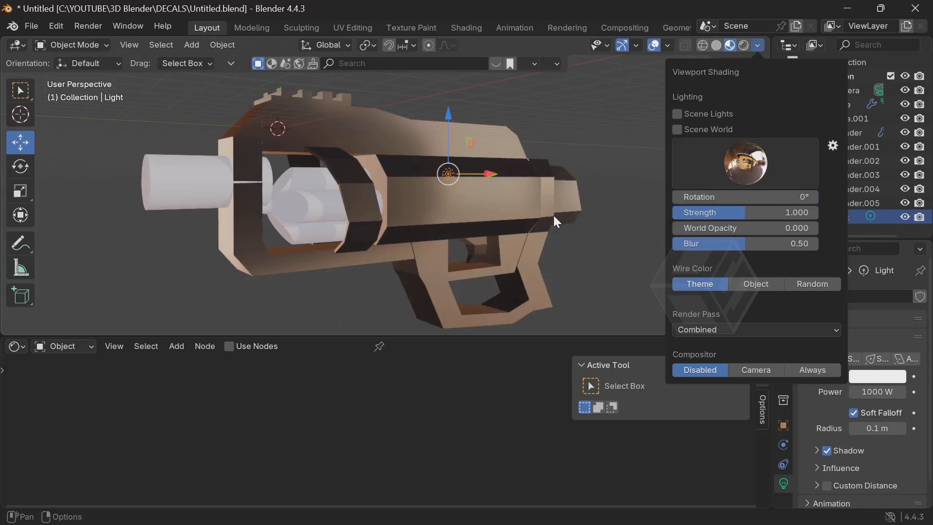
{"action": "left_click", "coordinate": [739, 185]}
{"action": "left_click", "coordinate": [501, 214]}
{"action": "left_click", "coordinate": [734, 157]}
{"action": "left_click", "coordinate": [765, 183]}
{"action": "left_click", "coordinate": [799, 220]}
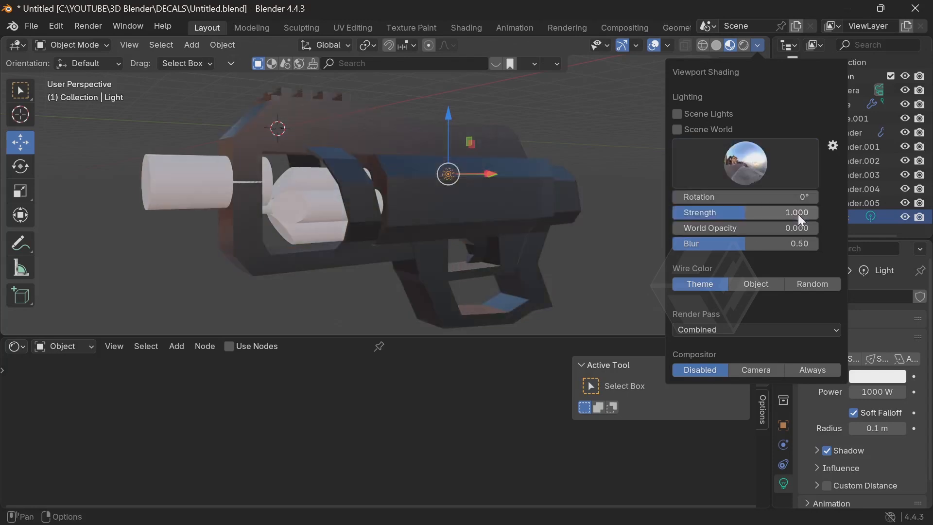
- Compare the grassy field and forest HDRIs, and settle on the warm courtyard HDRI for the viewport lighting
{"action": "left_click", "coordinate": [747, 170]}
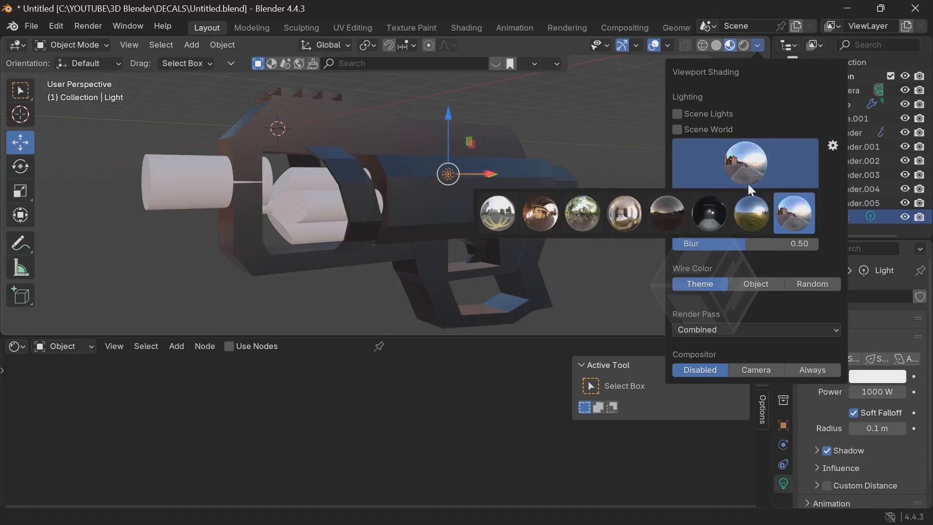
{"action": "left_click", "coordinate": [752, 214]}
{"action": "left_click", "coordinate": [739, 166]}
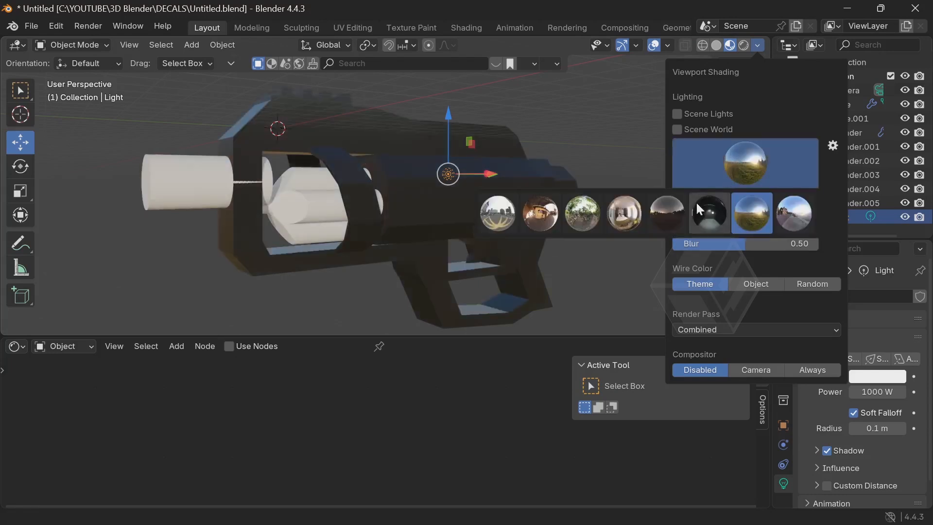
{"action": "left_click", "coordinate": [583, 217]}
{"action": "left_click", "coordinate": [741, 169]}
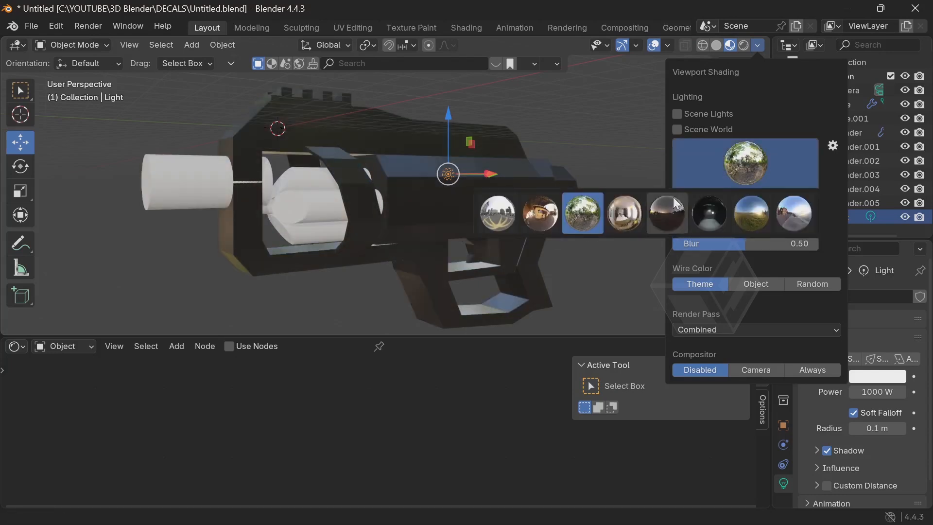
{"action": "left_click", "coordinate": [543, 214]}
- Assign the existing material named Material to the gun's front barrel cylinder
{"action": "mouse_move", "coordinate": [525, 247]}
{"action": "middle_mouse_down"}
{"action": "mouse_move", "coordinate": [538, 182]}
{"action": "mouse_move", "coordinate": [502, 199]}
{"action": "mouse_move", "coordinate": [502, 189]}
{"action": "mouse_move", "coordinate": [460, 178]}
{"action": "mouse_move", "coordinate": [473, 175]}
{"action": "mouse_move", "coordinate": [493, 199]}
{"action": "middle_mouse_up"}
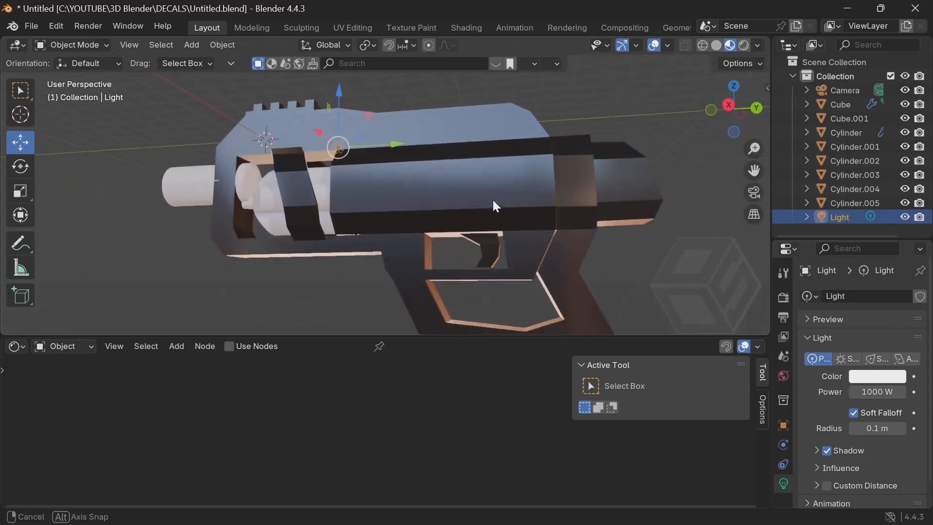
{"action": "left_click", "coordinate": [191, 177]}
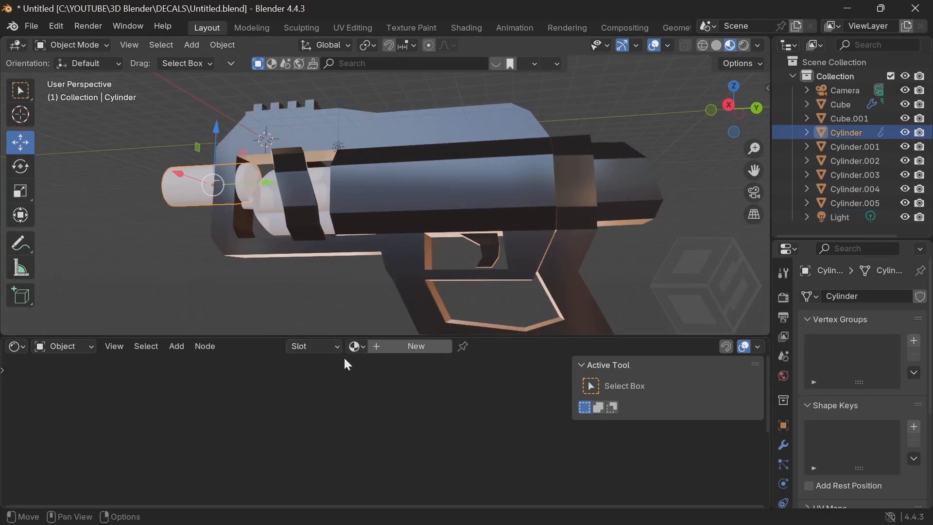
{"action": "left_click", "coordinate": [357, 346]}
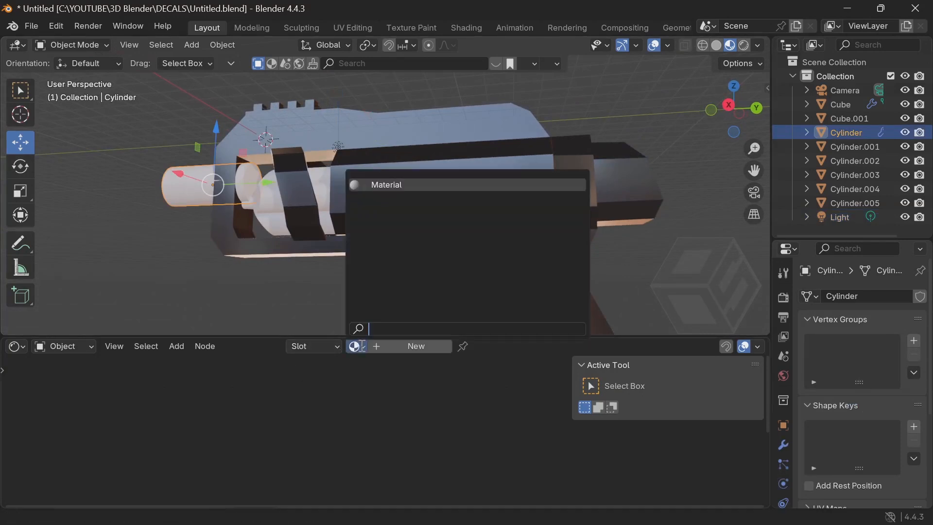
{"action": "left_click", "coordinate": [384, 185]}
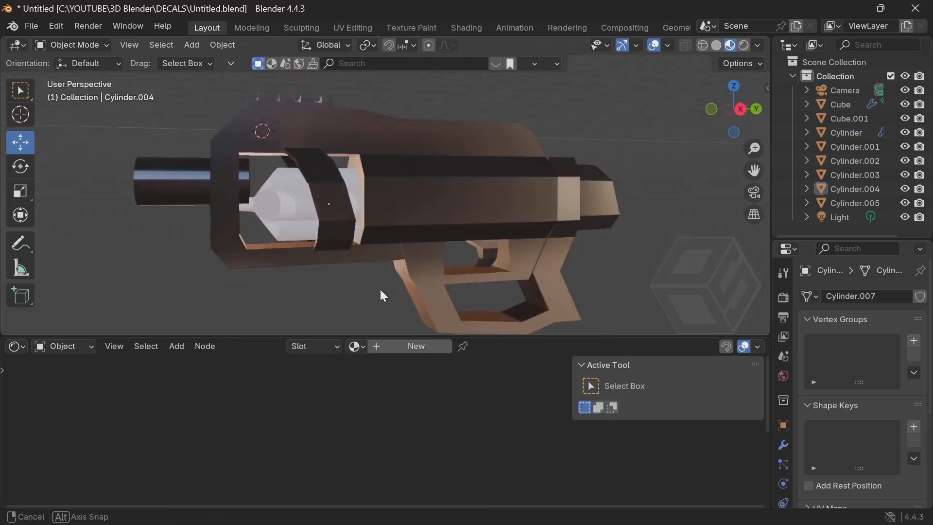
- Assign the existing Material to the upper chamber cylinder, Cylinder.002
{"action": "middle_click_drag", "start_coordinate": [380, 287], "coordinate": [328, 231]}
{"action": "left_click", "coordinate": [312, 220]}
{"action": "left_click", "coordinate": [288, 195]}
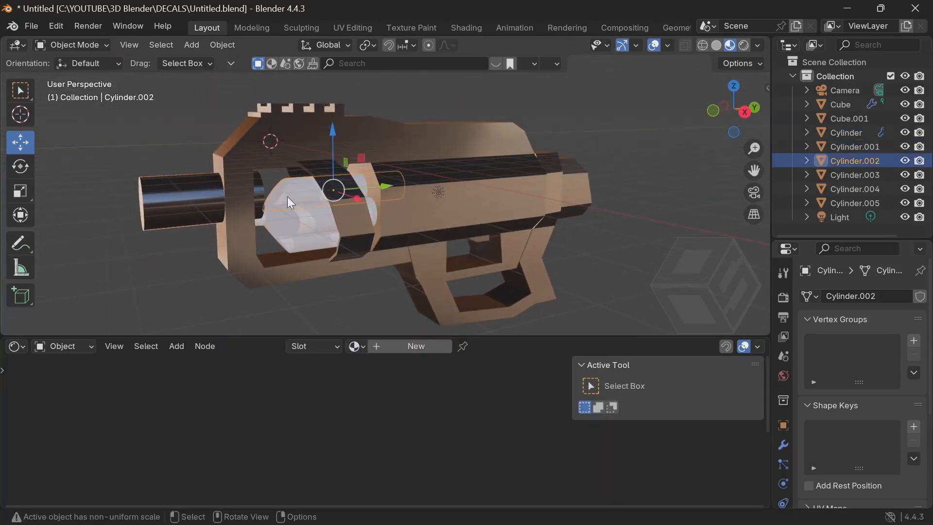
{"action": "left_click", "coordinate": [359, 345]}
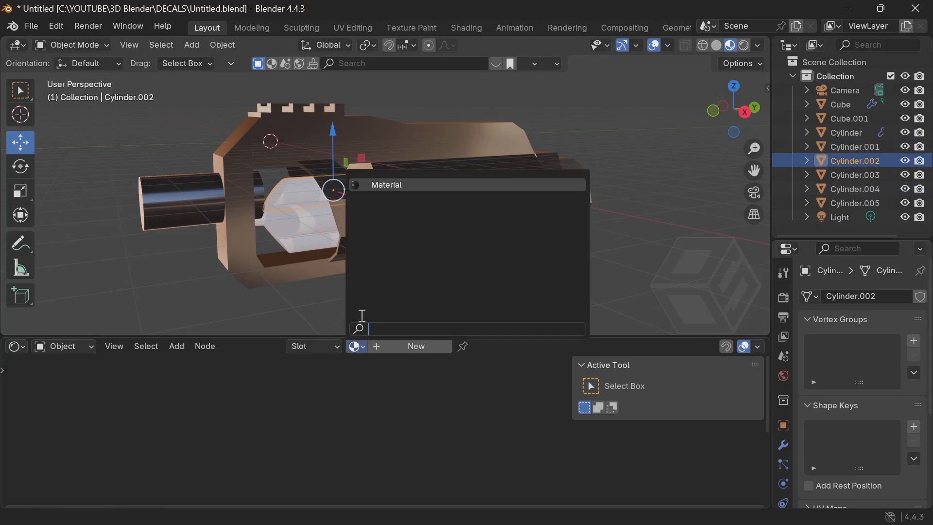
{"action": "left_click", "coordinate": [378, 186]}
- Assign the existing Material to the chamber cylinders Cylinder.004 and Cylinder.003
{"action": "left_click", "coordinate": [305, 220]}
{"action": "left_click", "coordinate": [359, 345]}
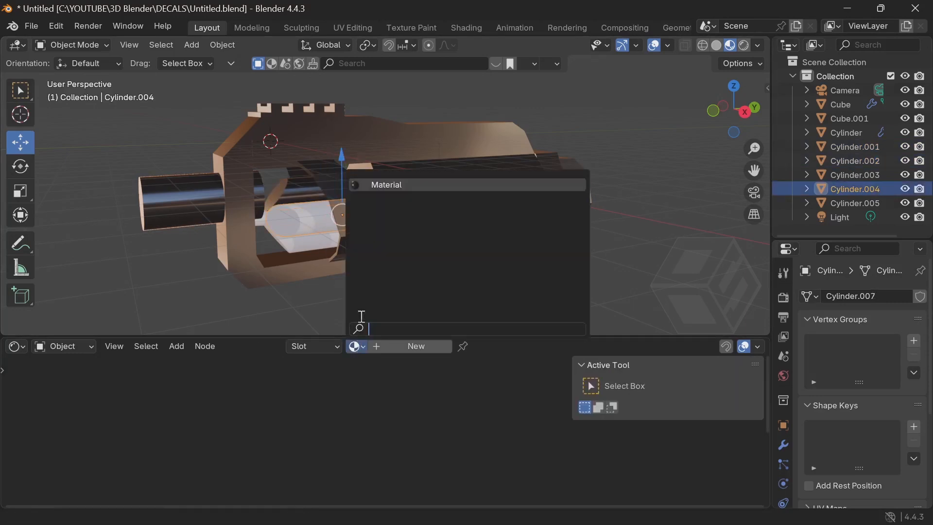
{"action": "left_click", "coordinate": [386, 184]}
{"action": "left_click", "coordinate": [305, 247]}
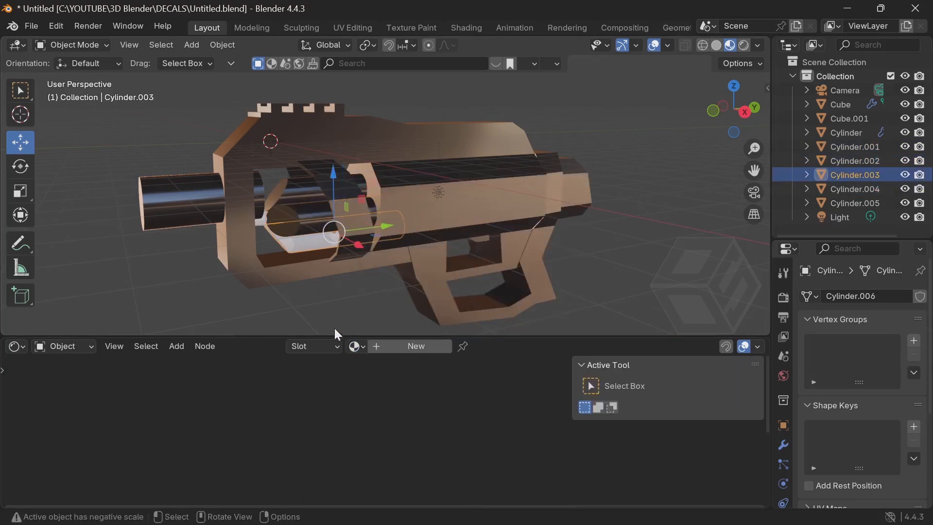
{"action": "left_click", "coordinate": [360, 345]}
{"action": "left_click", "coordinate": [382, 183]}
- Assign the existing Material to the chamber cylinder on the gun's opposite side, Cylinder.005
{"action": "middle_click_drag", "start_coordinate": [384, 184], "coordinate": [529, 255]}
{"action": "left_click", "coordinate": [481, 201]}
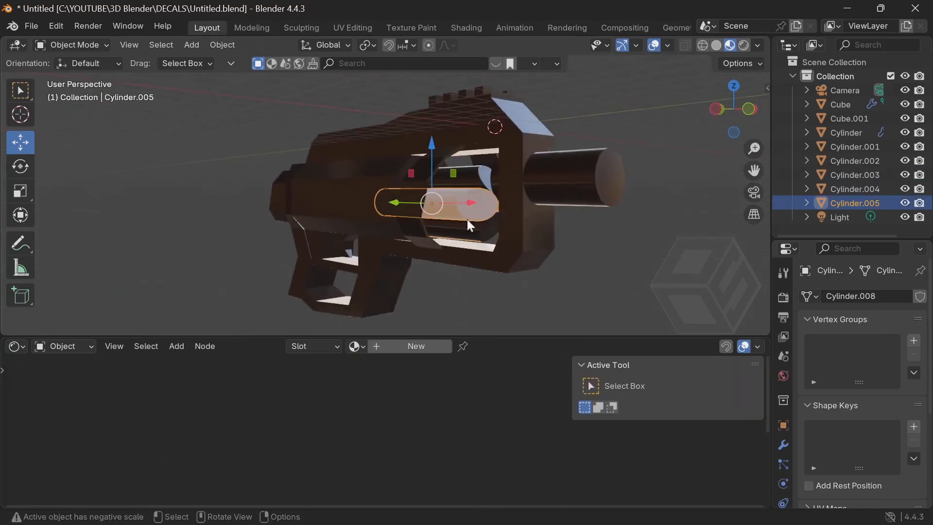
{"action": "left_click", "coordinate": [363, 346]}
{"action": "left_click", "coordinate": [388, 185]}
- Assign the existing Material to the central rod between the chamber cylinders, Cylinder.001
{"action": "middle_click_drag", "start_coordinate": [478, 222], "coordinate": [524, 203]}
{"action": "left_click", "coordinate": [523, 203]}
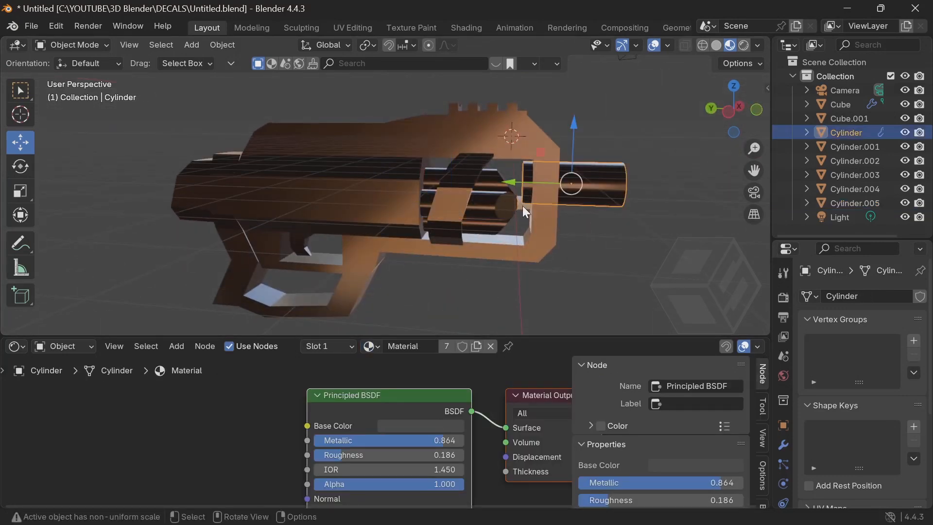
{"action": "left_click", "coordinate": [523, 206]}
{"action": "left_click", "coordinate": [357, 346]}
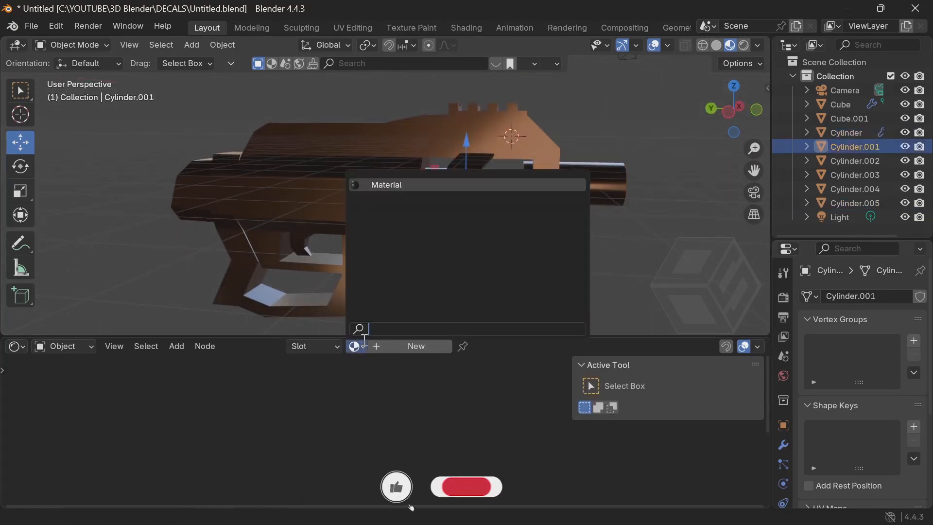
{"action": "left_click", "coordinate": [379, 185]}
- Set the shared Material's base color to grey with value 0.372, metallic to 0.541 and roughness to 0.086
{"action": "middle_click_drag", "start_coordinate": [379, 182], "coordinate": [296, 213]}
{"action": "scroll", "coordinate": [320, 214], "scroll_direction": "up", "scroll_amount": 3}
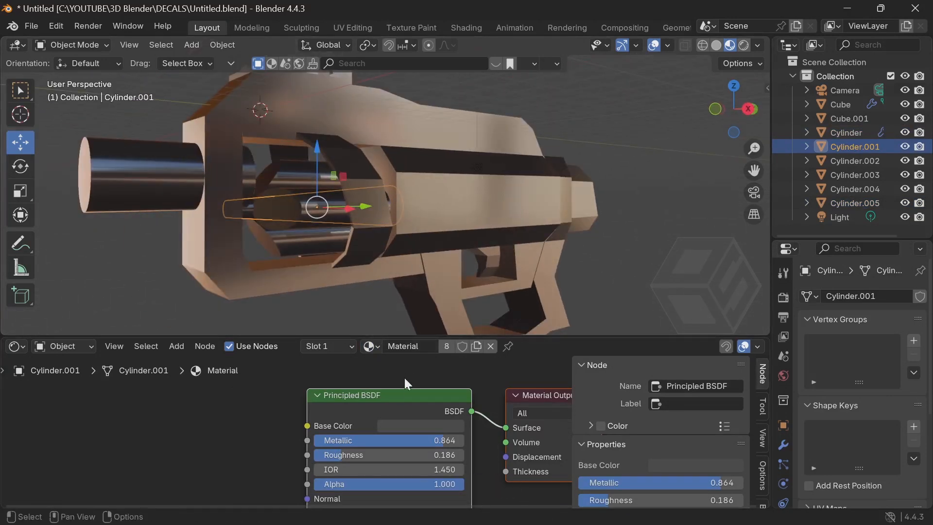
{"action": "left_click", "coordinate": [416, 426]}
{"action": "left_click_drag", "start_coordinate": [509, 254], "coordinate": [504, 243]}
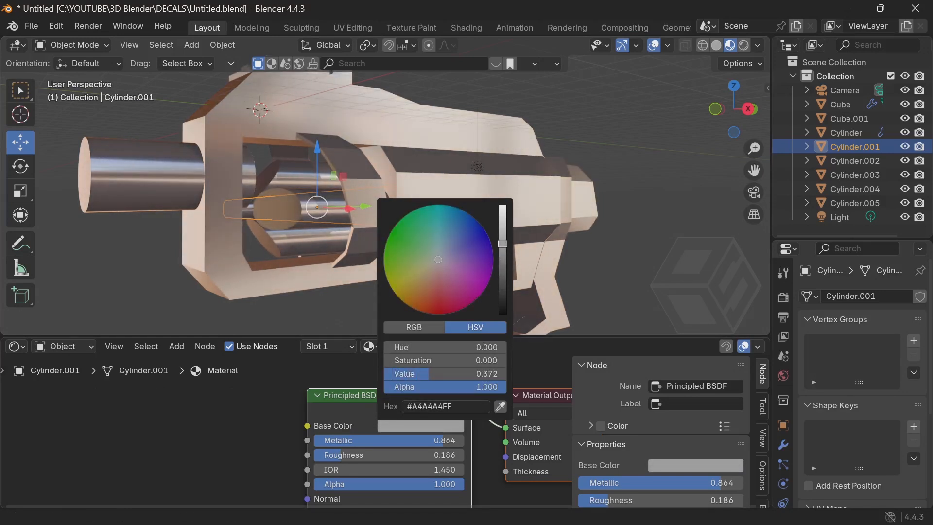
{"action": "mouse_move", "coordinate": [443, 440]}
{"action": "left_mouse_down"}
{"action": "mouse_move", "coordinate": [392, 441]}
{"action": "mouse_move", "coordinate": [375, 455]}
{"action": "mouse_move", "coordinate": [411, 455]}
{"action": "mouse_move", "coordinate": [353, 455]}
{"action": "mouse_move", "coordinate": [361, 455]}
{"action": "left_mouse_up"}
{"action": "middle_click_drag", "start_coordinate": [467, 252], "coordinate": [478, 212]}
{"action": "middle_click_drag", "start_coordinate": [498, 269], "coordinate": [485, 309]}
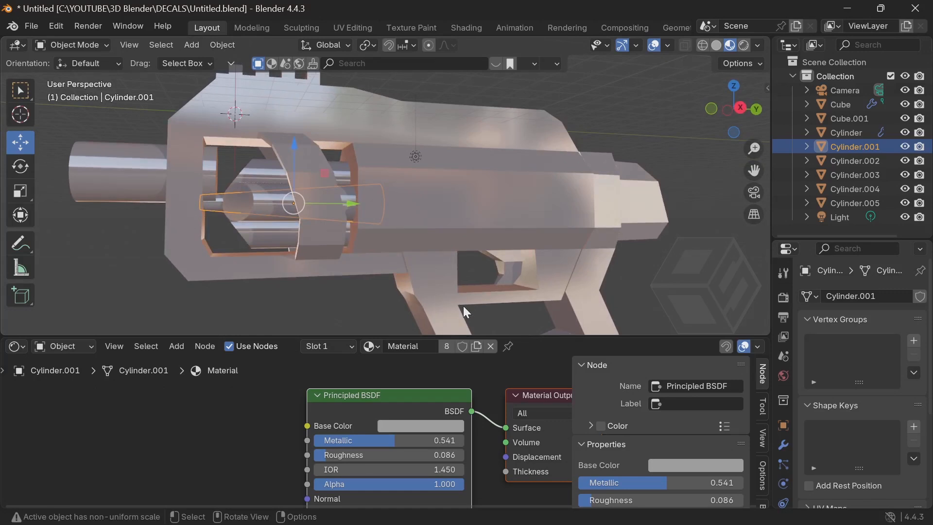
{"action": "scroll", "coordinate": [489, 268], "scroll_direction": "down", "scroll_amount": 2}
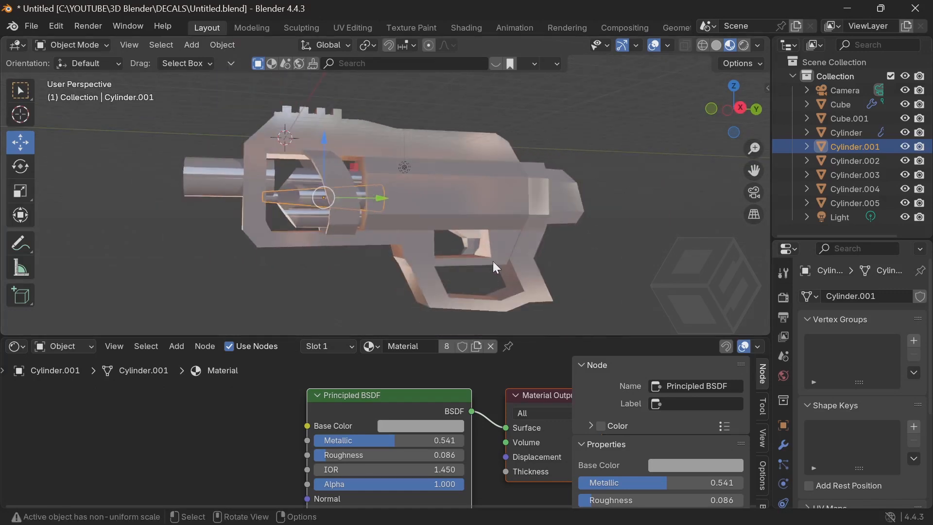
{"action": "scroll", "coordinate": [492, 270], "scroll_direction": "up", "scroll_amount": 3}
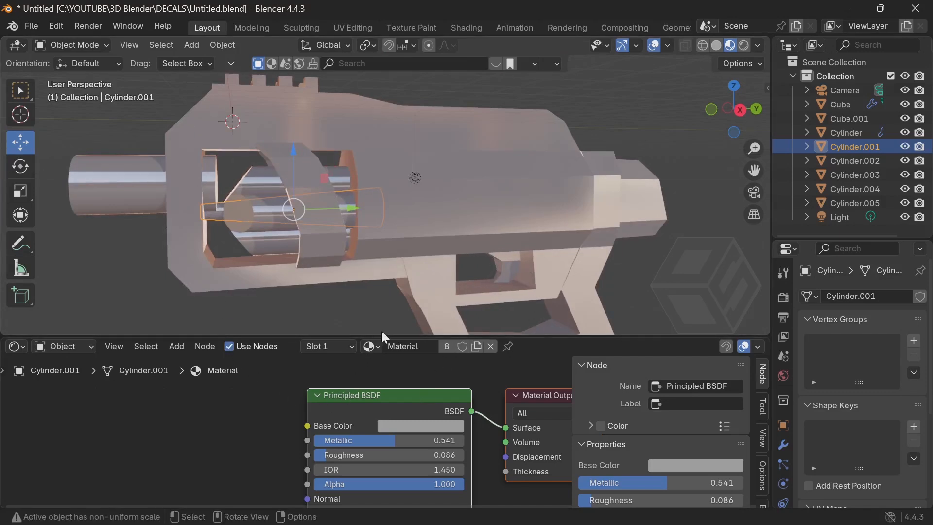
- Enlarge the shader editor and add an Image Texture node beside the Principled BSDF, on its input side
{"action": "left_click_drag", "start_coordinate": [388, 335], "coordinate": [389, 235]}
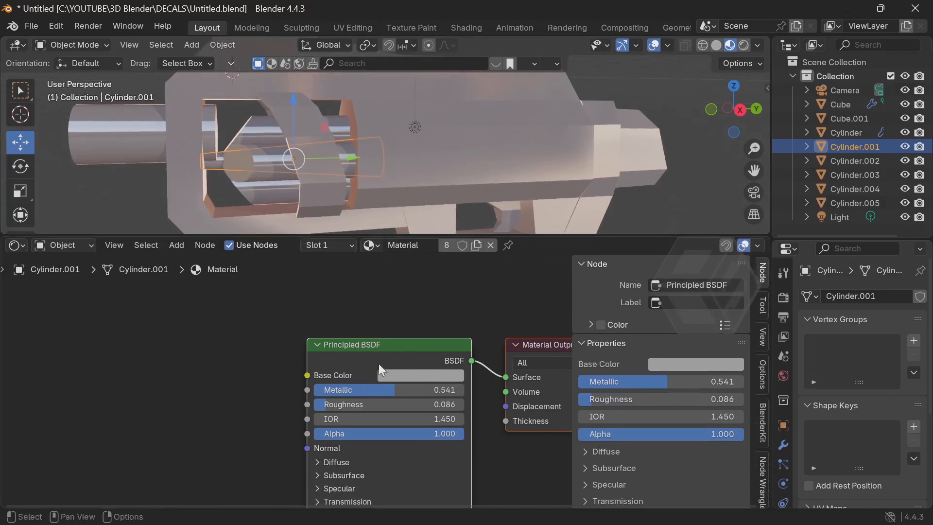
{"action": "scroll", "coordinate": [427, 372], "scroll_direction": "down", "scroll_amount": 3}
{"action": "middle_click_drag", "start_coordinate": [424, 410], "coordinate": [470, 340]}
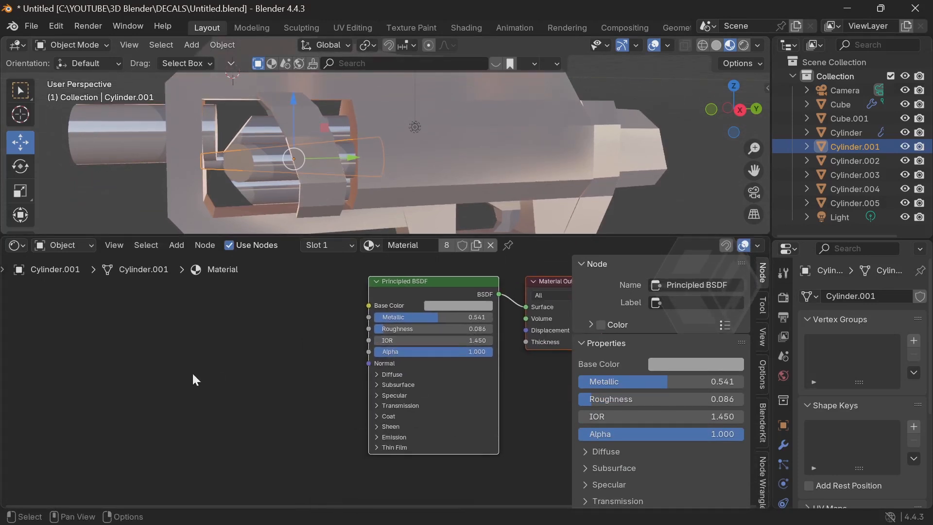
{"action": "key", "text": "shift+a"}
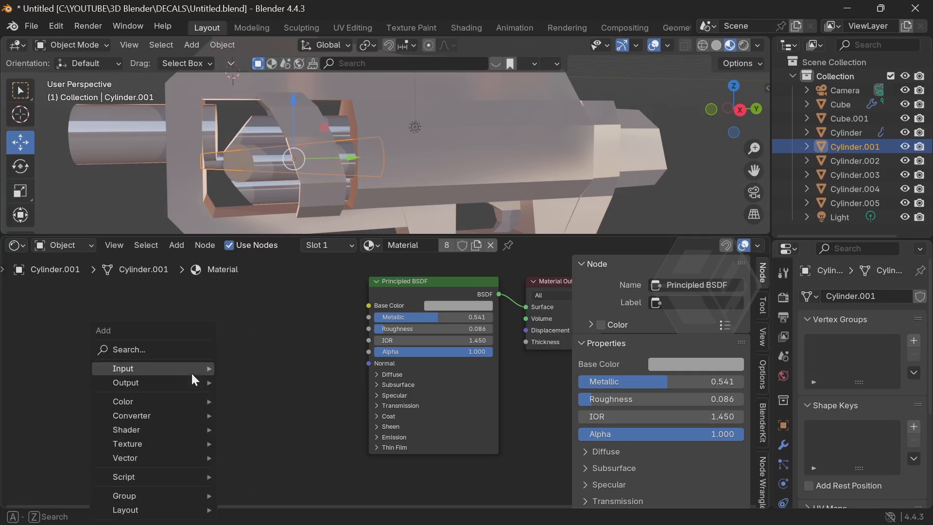
{"action": "left_click", "coordinate": [168, 350]}
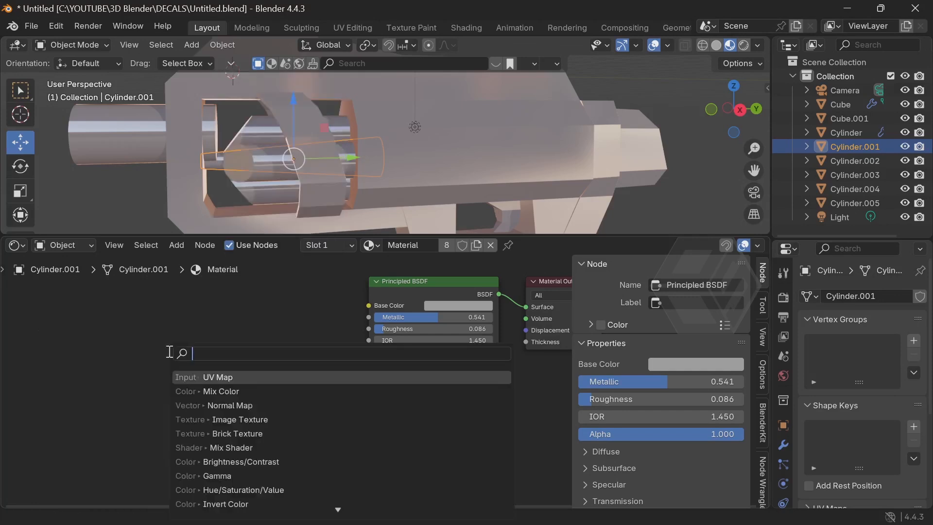
{"action": "left_click", "coordinate": [210, 419]}
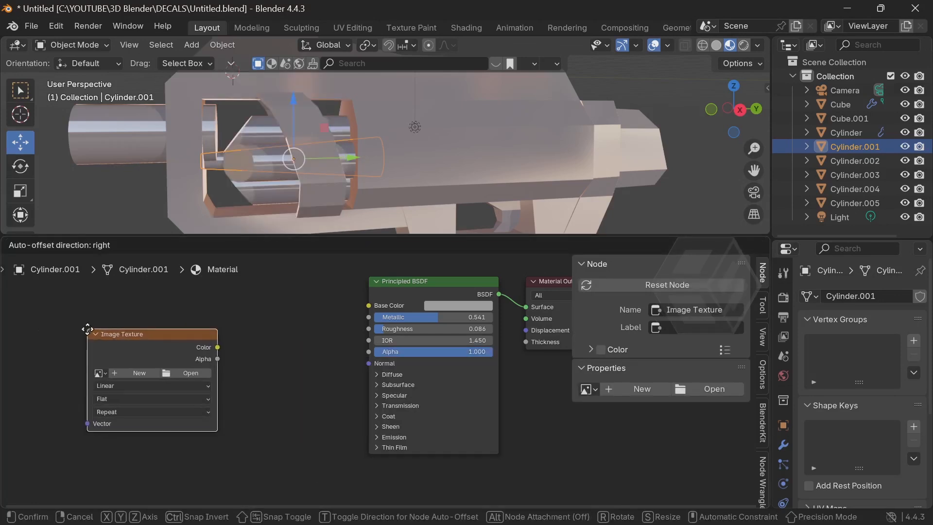
{"action": "left_click", "coordinate": [72, 330]}
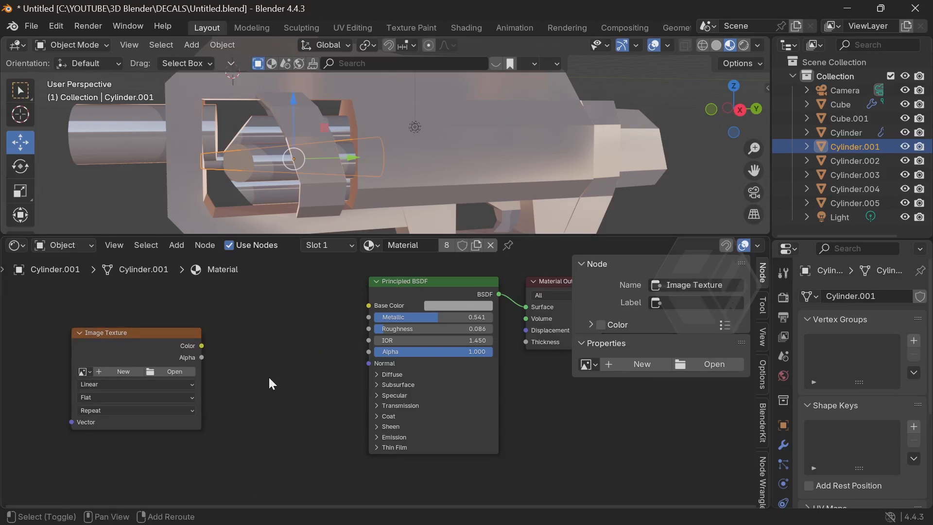
- Add a Normal Map node between the Image Texture and Principled BSDF nodes
{"action": "key", "text": "shift+a"}
{"action": "left_click", "coordinate": [250, 349]}
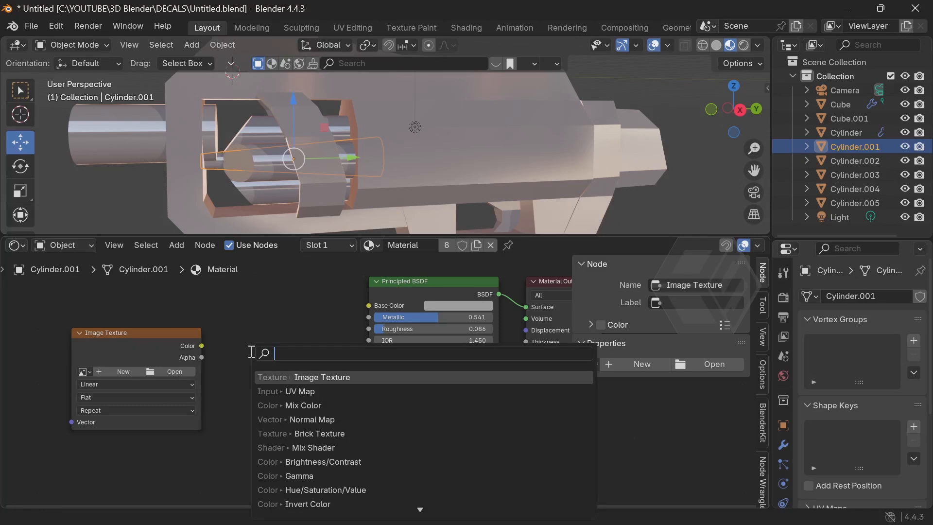
{"action": "left_click", "coordinate": [279, 419]}
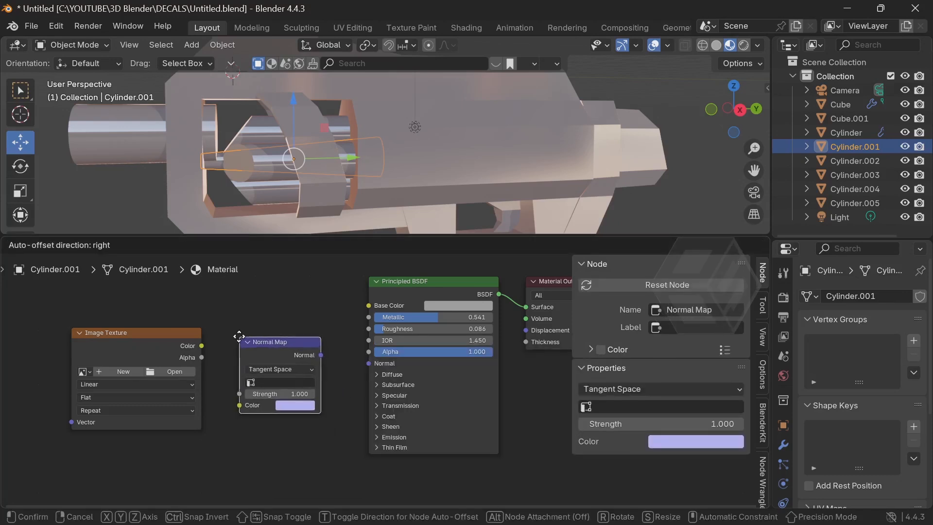
{"action": "left_click", "coordinate": [315, 358]}
{"action": "scroll", "coordinate": [330, 349], "scroll_direction": "up", "scroll_amount": 2}
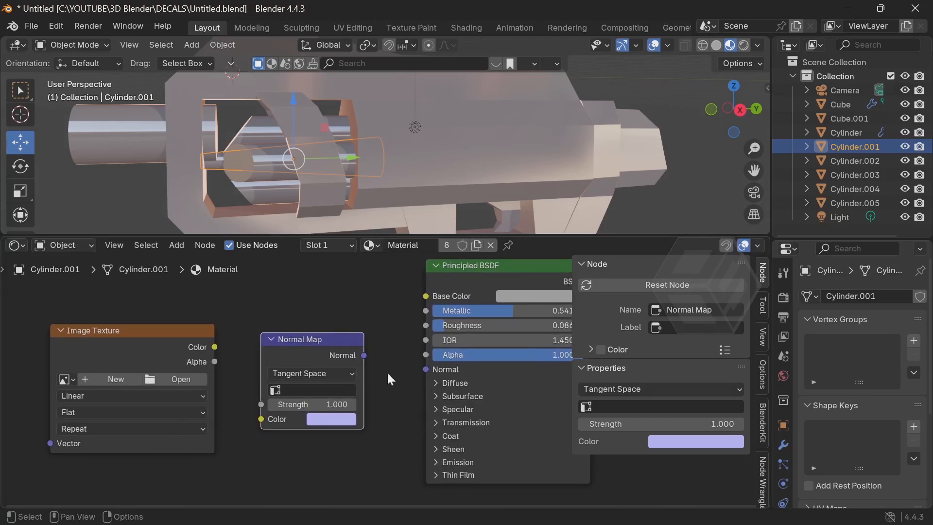
{"action": "scroll", "coordinate": [388, 379], "scroll_direction": "down", "scroll_amount": 4}
{"action": "middle_click_drag", "start_coordinate": [399, 388], "coordinate": [419, 354]}
{"action": "scroll", "coordinate": [412, 333], "scroll_direction": "up", "scroll_amount": 2}
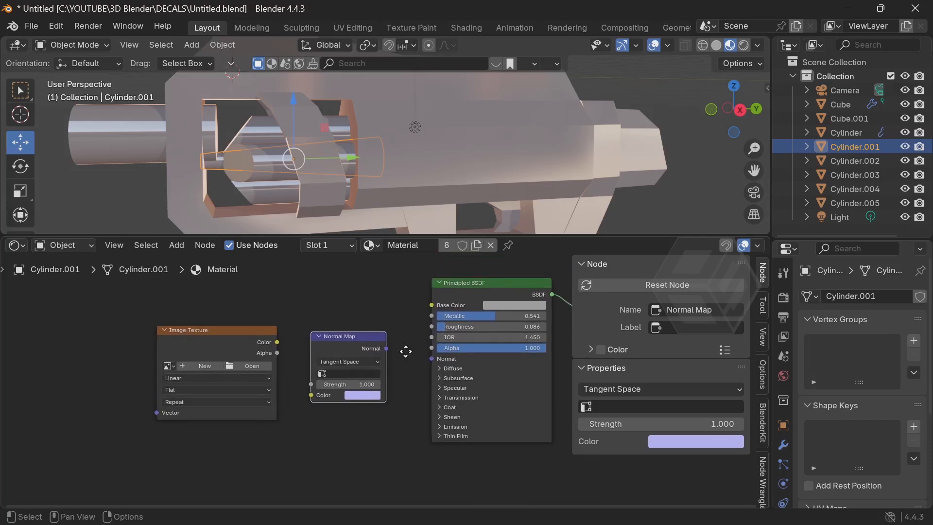
- Duplicate the Image Texture and Normal Map nodes together and place the copies below the originals
{"action": "left_click_drag", "start_coordinate": [230, 299], "coordinate": [267, 326]}
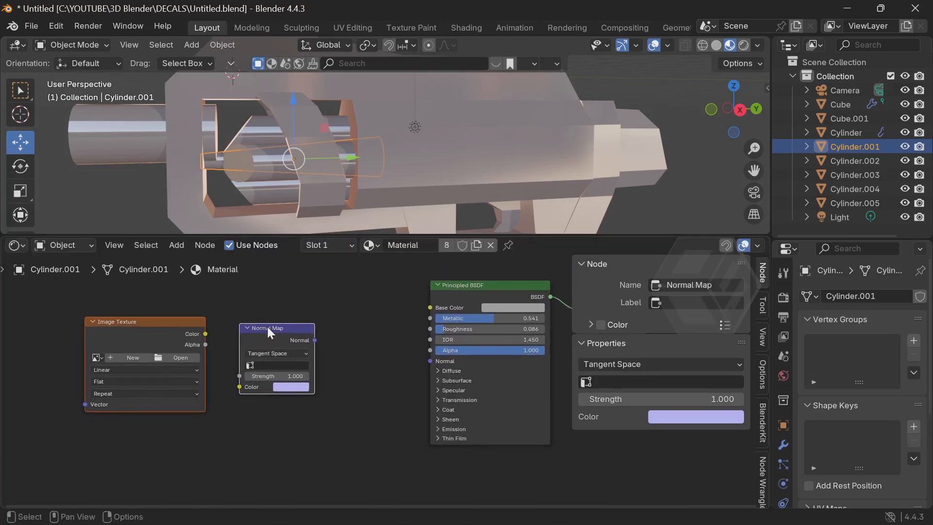
{"action": "key", "text": "shift+d"}
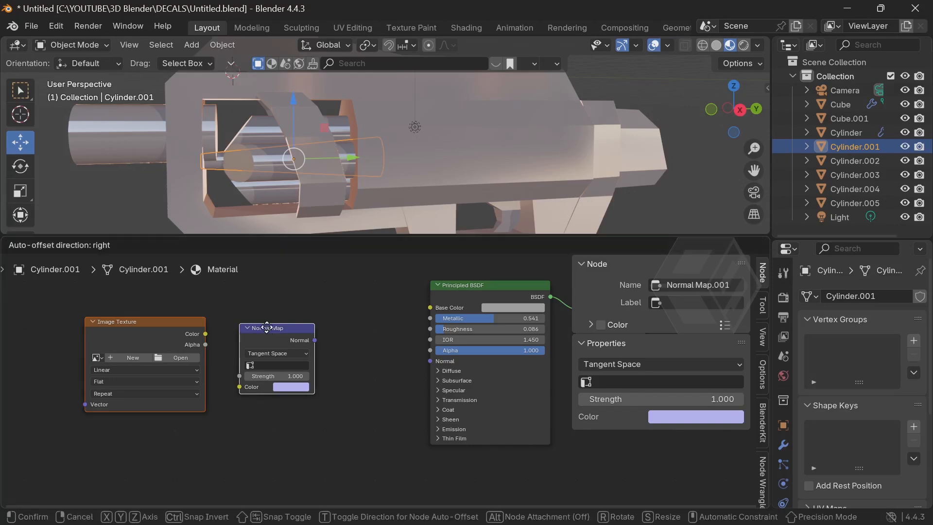
{"action": "left_click", "coordinate": [294, 432]}
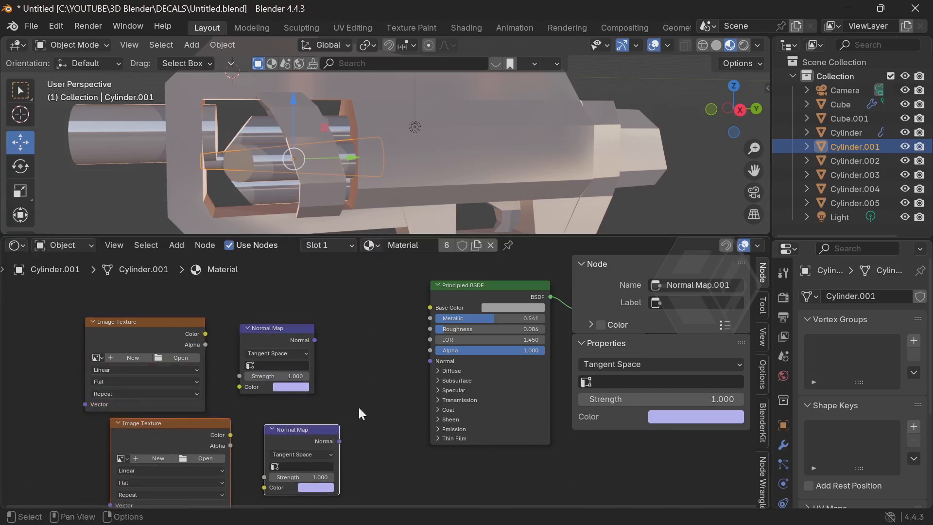
{"action": "scroll", "coordinate": [374, 404], "scroll_direction": "down", "scroll_amount": 2}
{"action": "left_click_drag", "start_coordinate": [196, 296], "coordinate": [305, 302]}
{"action": "left_click_drag", "start_coordinate": [224, 387], "coordinate": [303, 404]}
{"action": "scroll", "coordinate": [346, 374], "scroll_direction": "up", "scroll_amount": 1}
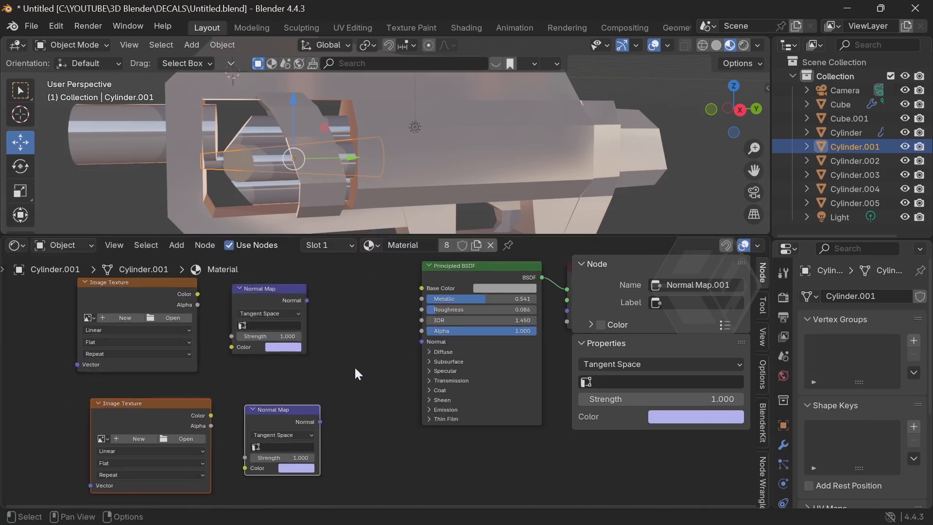
- Connect the upper Image Texture's Color to its Normal Map's Color, and that node's Normal output to the Principled BSDF's Normal input
{"action": "scroll", "coordinate": [360, 386], "scroll_direction": "down", "scroll_amount": 1}
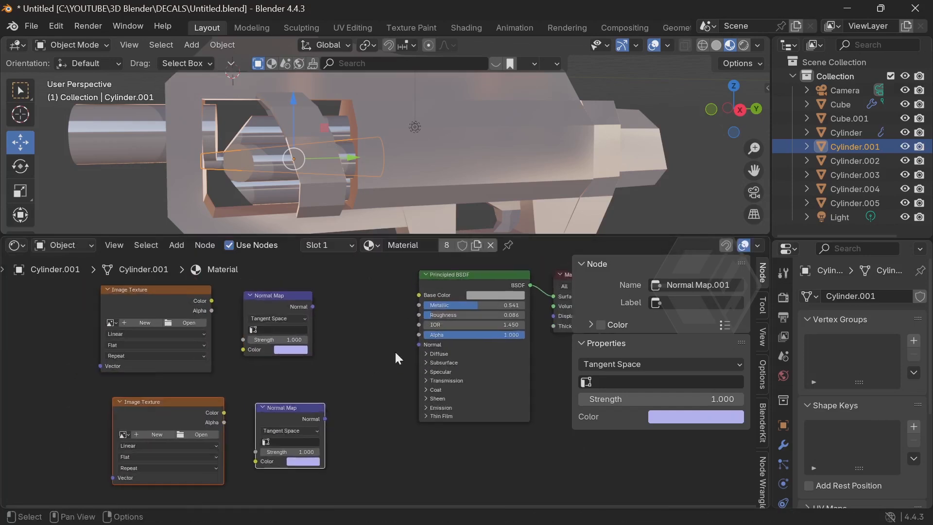
{"action": "scroll", "coordinate": [394, 351], "scroll_direction": "up", "scroll_amount": 1}
{"action": "left_click_drag", "start_coordinate": [197, 295], "coordinate": [230, 347]}
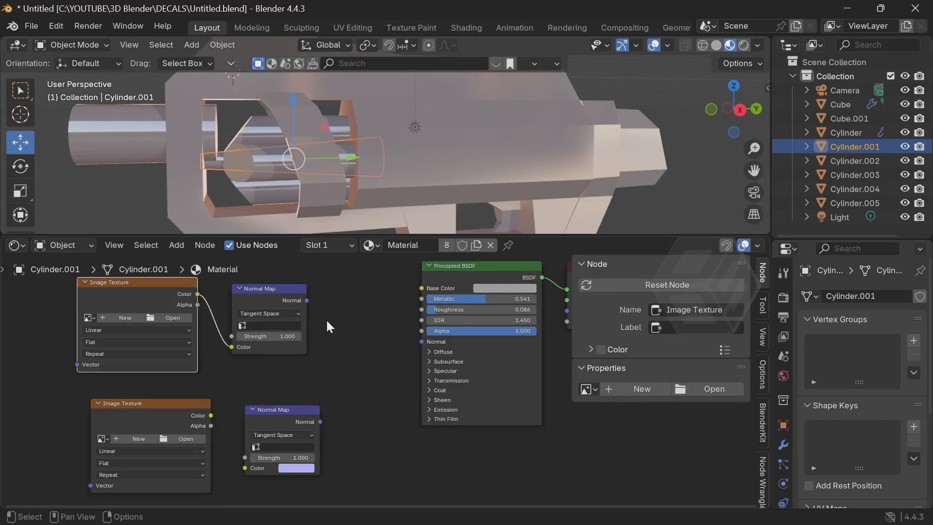
{"action": "left_click_drag", "start_coordinate": [307, 301], "coordinate": [412, 346]}
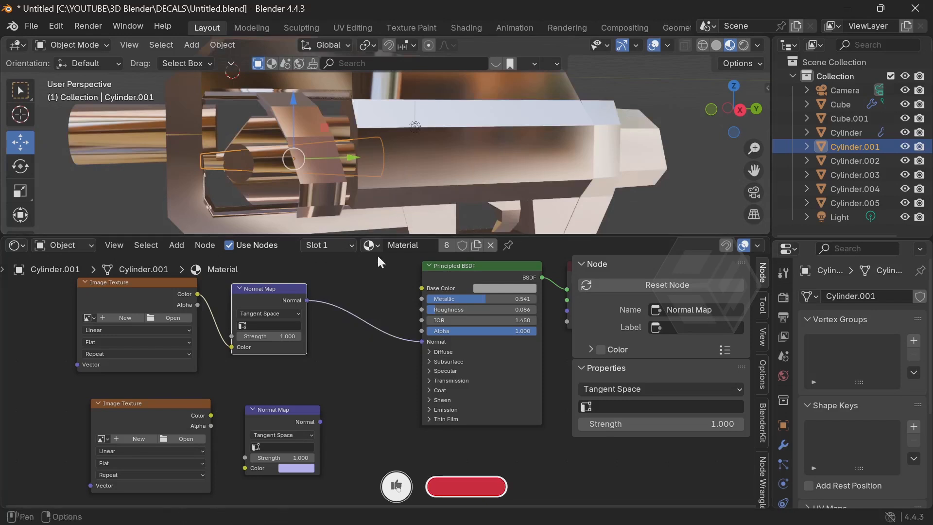
- Load Decal 1.png into the upper Image Texture node and inspect its effect on the gun
{"action": "middle_click_drag", "start_coordinate": [355, 340], "coordinate": [474, 375]}
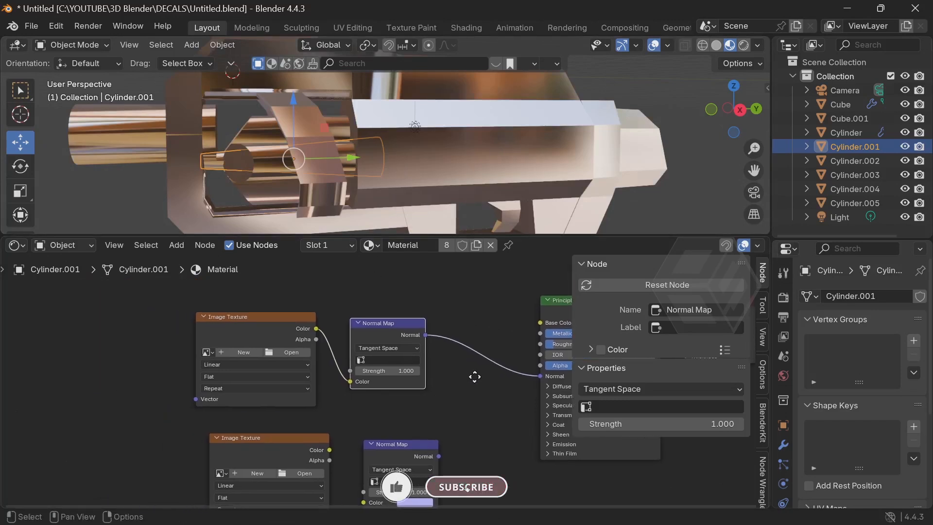
{"action": "left_click", "coordinate": [294, 351]}
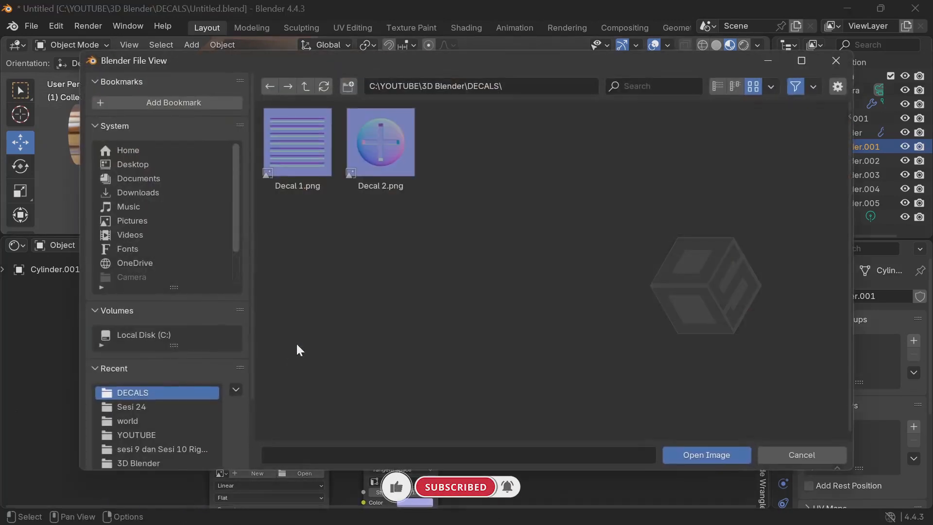
{"action": "left_click", "coordinate": [302, 157]}
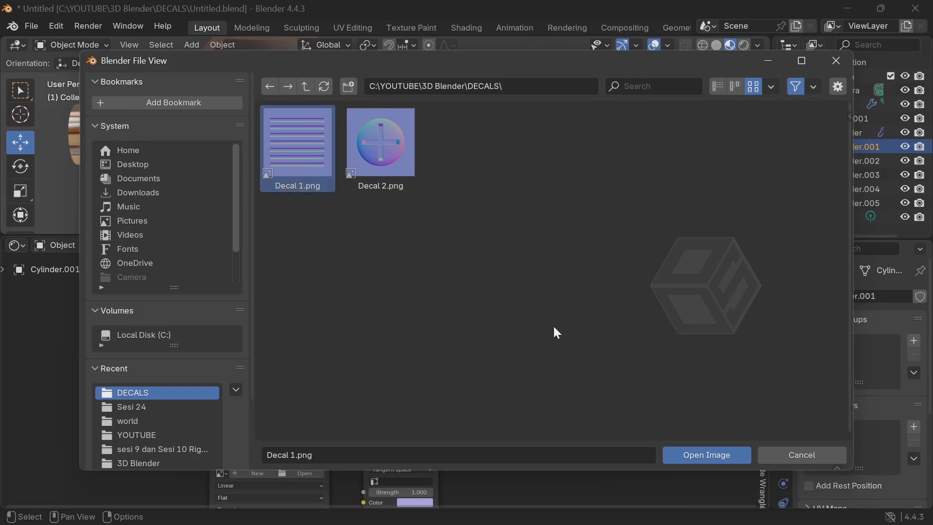
{"action": "left_click", "coordinate": [716, 454]}
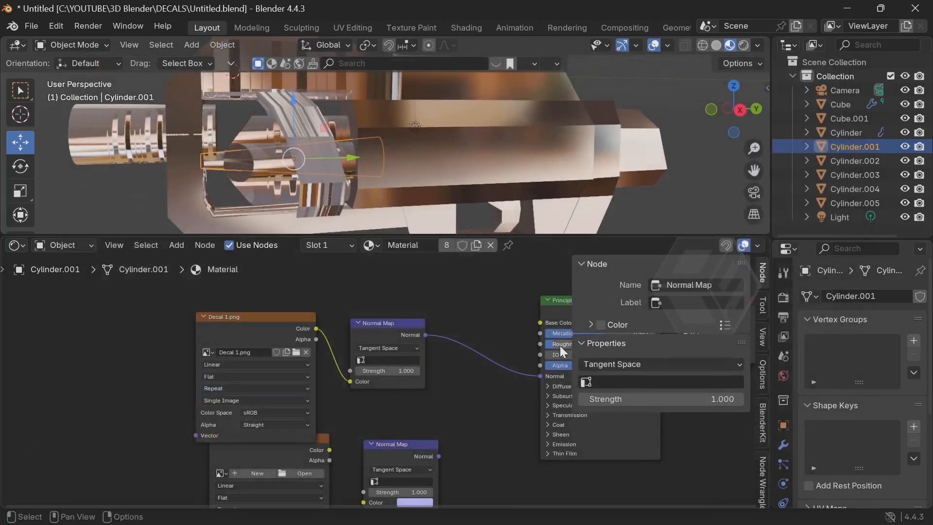
{"action": "scroll", "coordinate": [299, 161], "scroll_direction": "down", "scroll_amount": 2}
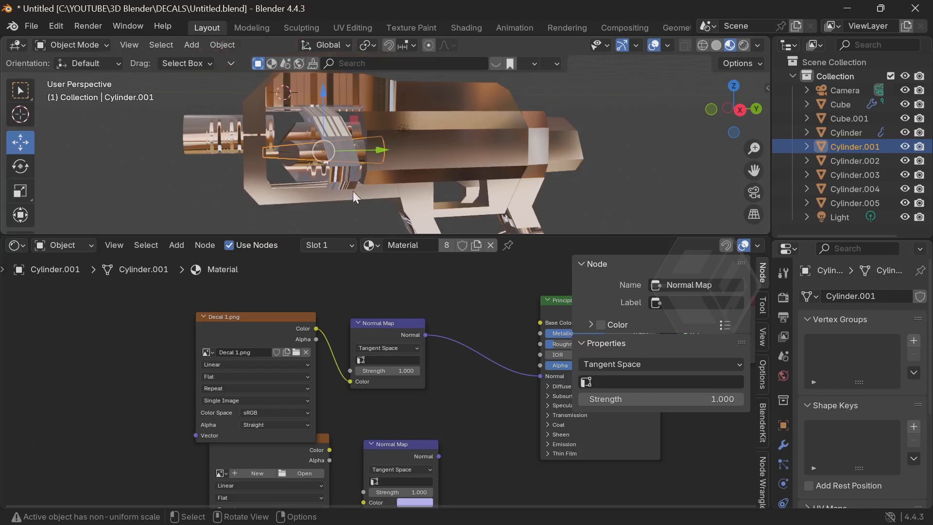
{"action": "mouse_move", "coordinate": [451, 155]}
{"action": "middle_mouse_down"}
{"action": "mouse_move", "coordinate": [444, 141]}
{"action": "mouse_move", "coordinate": [381, 158]}
{"action": "mouse_move", "coordinate": [435, 127]}
{"action": "mouse_move", "coordinate": [482, 152]}
{"action": "mouse_move", "coordinate": [475, 128]}
{"action": "middle_mouse_up"}
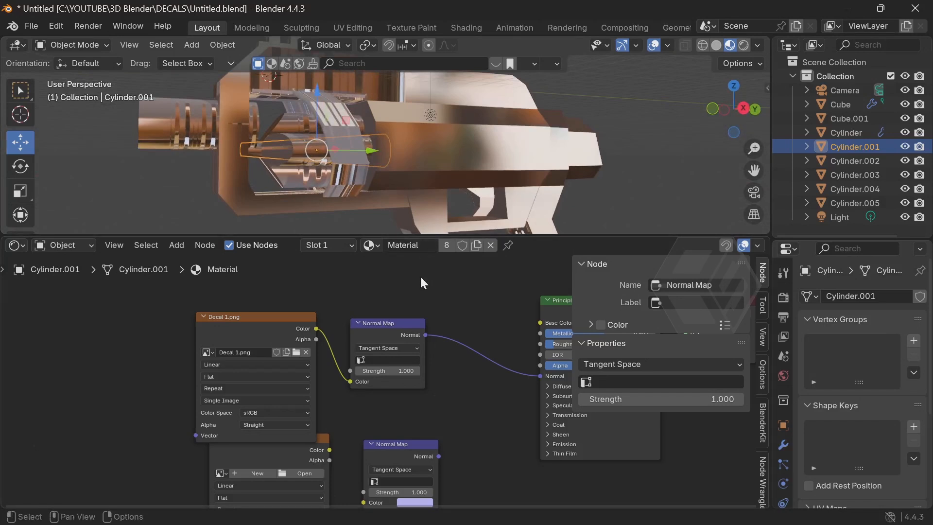
{"action": "scroll", "coordinate": [443, 327], "scroll_direction": "down", "scroll_amount": 1}
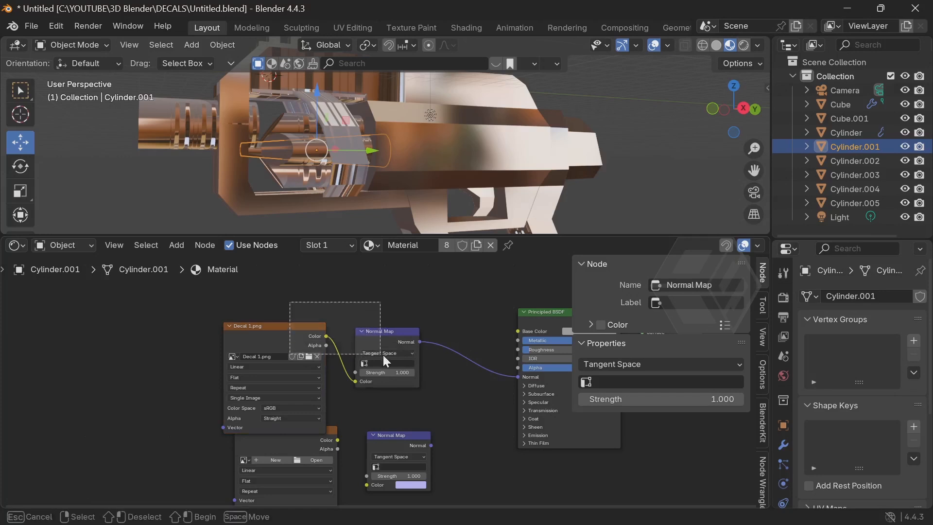
- Move the Decal 1.png and Normal Map pair upward, and load Decal 2.png into the lower Image Texture node
{"action": "left_click_drag", "start_coordinate": [381, 331], "coordinate": [369, 295]}
{"action": "left_click", "coordinate": [355, 412]}
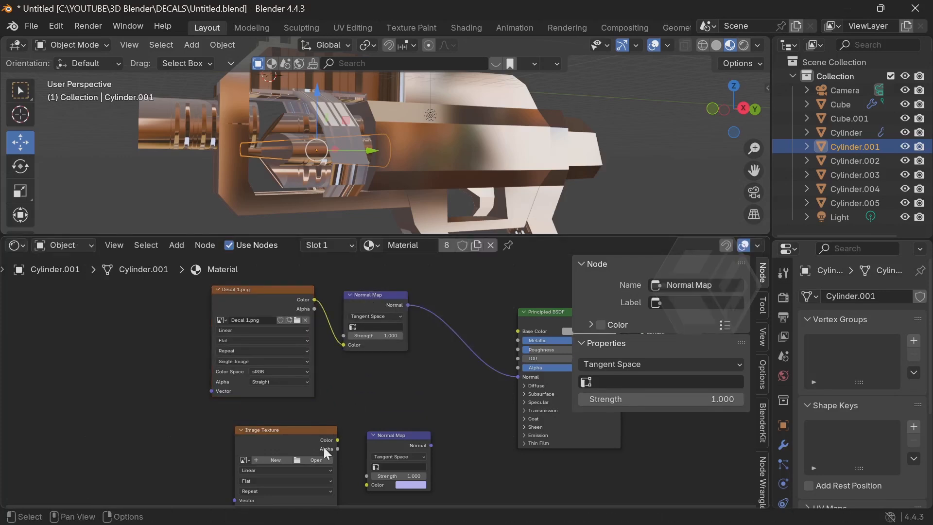
{"action": "left_click", "coordinate": [312, 431]}
{"action": "left_click", "coordinate": [315, 460]}
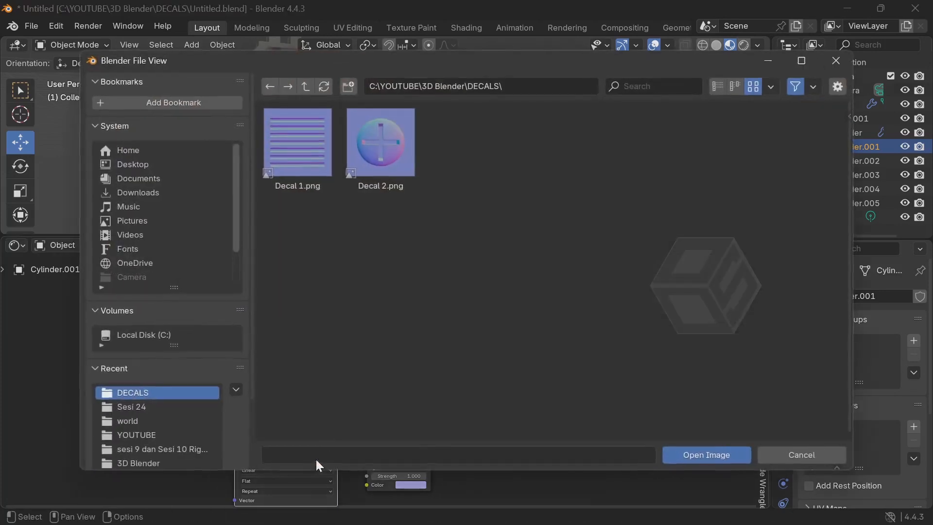
{"action": "left_click", "coordinate": [364, 157]}
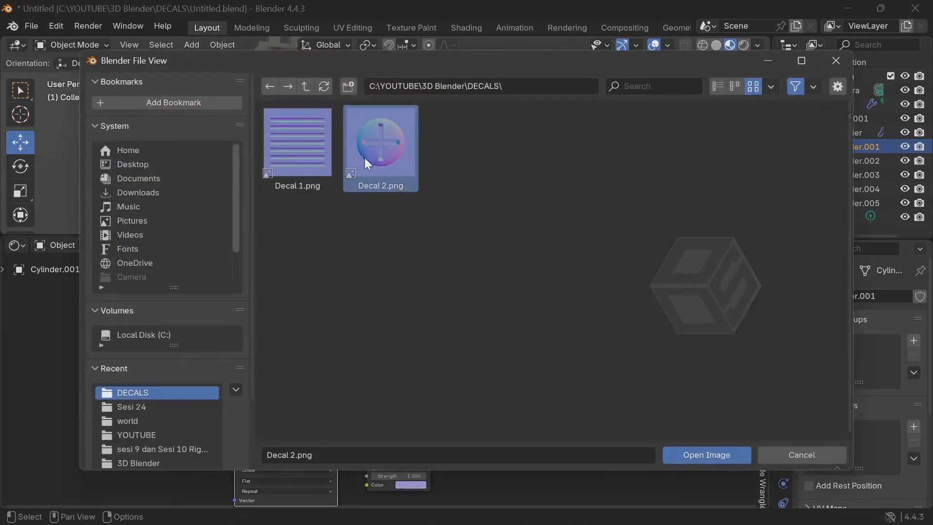
{"action": "left_click", "coordinate": [696, 455]}
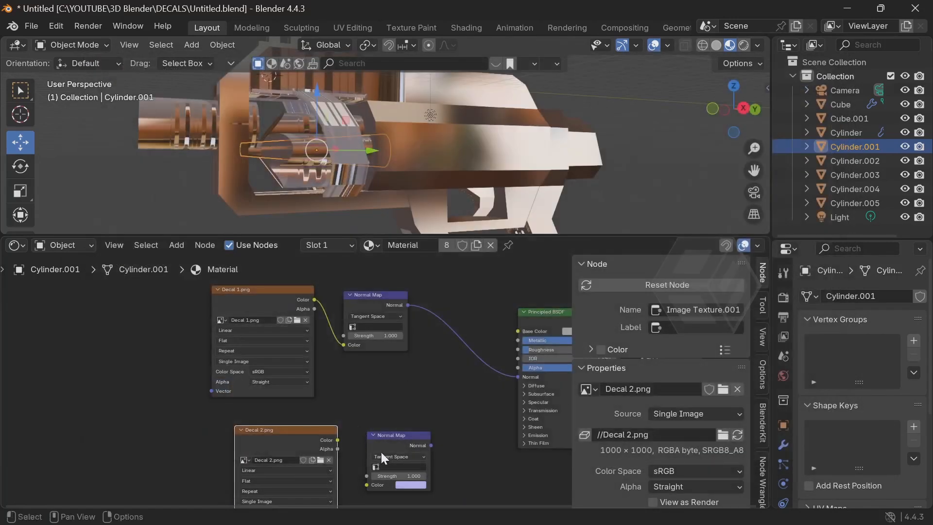
- Hide the node editor's sidebar and connect Decal 2.png's Color output to the lower Normal Map's Color input
{"action": "left_click", "coordinate": [340, 441]}
{"action": "scroll", "coordinate": [378, 450], "scroll_direction": "up", "scroll_amount": 2}
{"action": "key", "text": "n"}
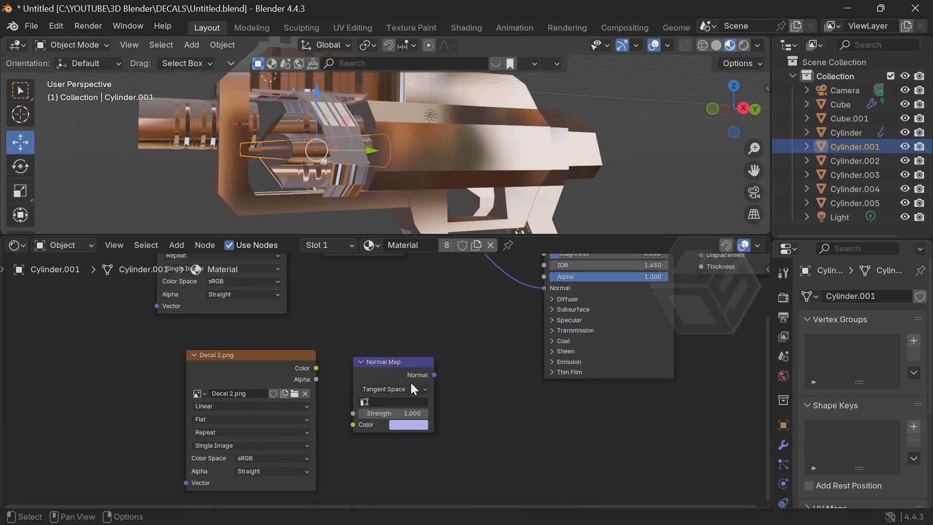
{"action": "scroll", "coordinate": [410, 381], "scroll_direction": "up", "scroll_amount": 1}
{"action": "left_click_drag", "start_coordinate": [298, 365], "coordinate": [342, 433]}
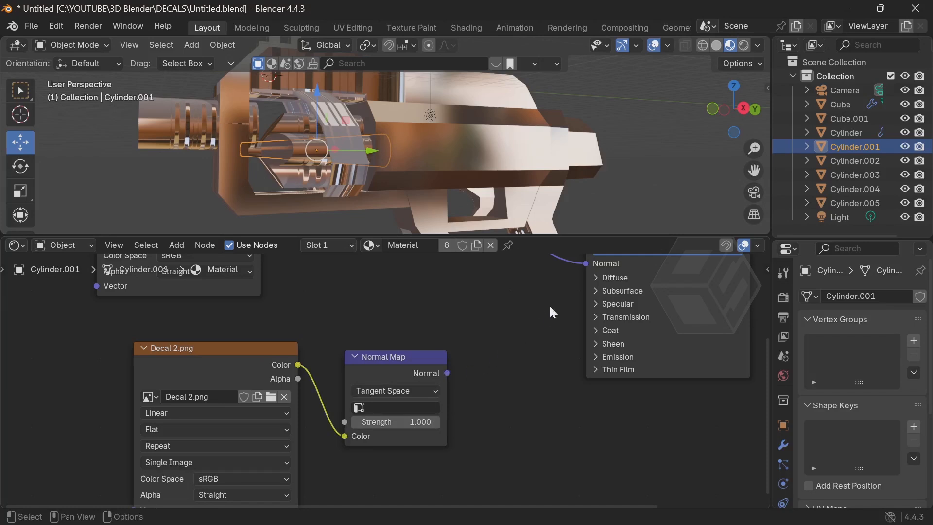
- Connect the Decal 2.png Normal Map's Normal output to the Principled BSDF's Normal input and inspect the gun
{"action": "left_click_drag", "start_coordinate": [448, 374], "coordinate": [576, 392]}
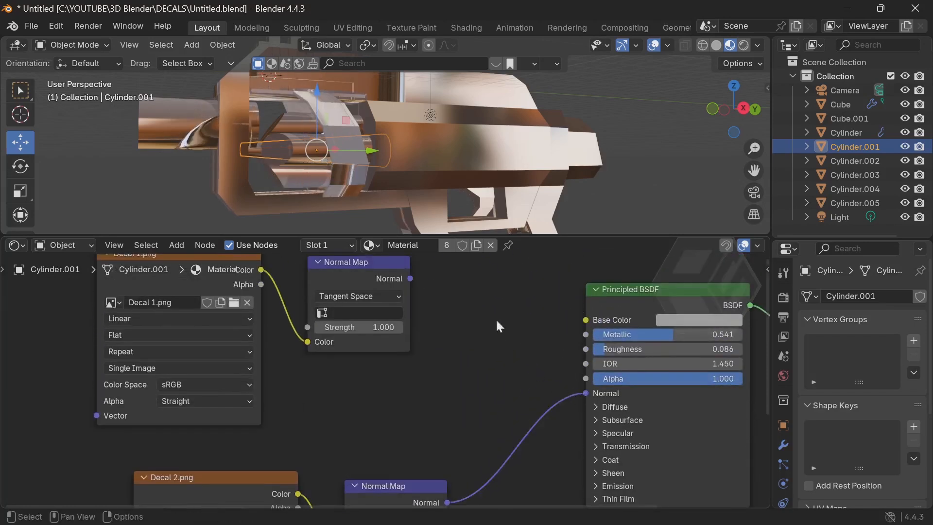
{"action": "scroll", "coordinate": [373, 165], "scroll_direction": "down", "scroll_amount": 3}
{"action": "middle_click_drag", "start_coordinate": [373, 166], "coordinate": [399, 165]}
{"action": "scroll", "coordinate": [398, 277], "scroll_direction": "down", "scroll_amount": 1}
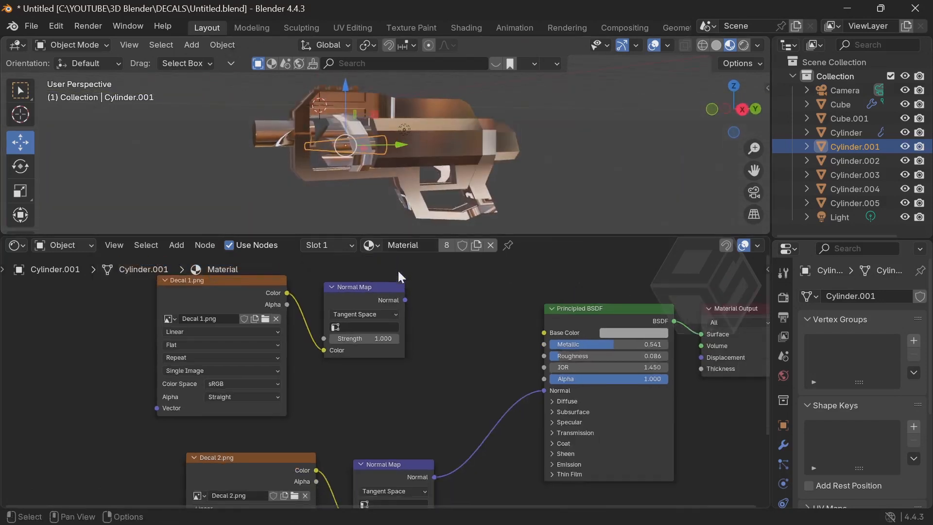
- Reconnect the Decal 1.png Normal Map's Normal output to the Principled BSDF's Normal input and inspect the effect on the gun
{"action": "left_click_drag", "start_coordinate": [405, 300], "coordinate": [543, 390]}
{"action": "scroll", "coordinate": [419, 313], "scroll_direction": "up", "scroll_amount": 2}
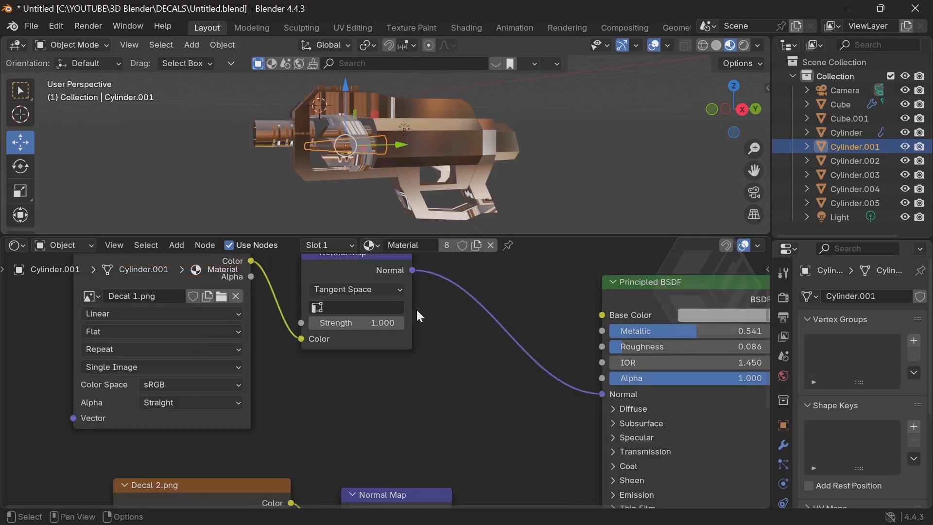
{"action": "scroll", "coordinate": [422, 159], "scroll_direction": "up", "scroll_amount": 4}
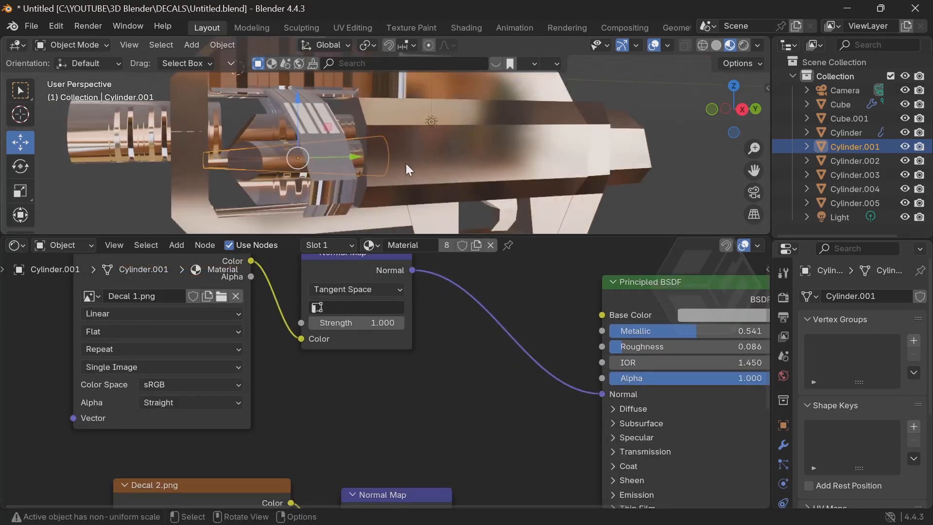
{"action": "middle_click_drag", "start_coordinate": [392, 132], "coordinate": [278, 135]}
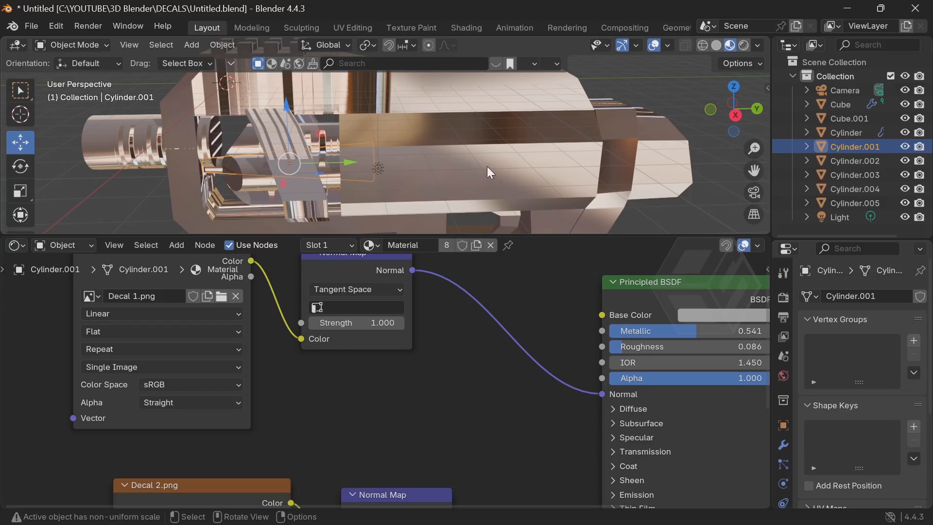
{"action": "scroll", "coordinate": [487, 167], "scroll_direction": "down", "scroll_amount": 3}
{"action": "middle_click_drag", "start_coordinate": [492, 168], "coordinate": [507, 152]}
{"action": "middle_click_drag", "start_coordinate": [460, 314], "coordinate": [501, 383]}
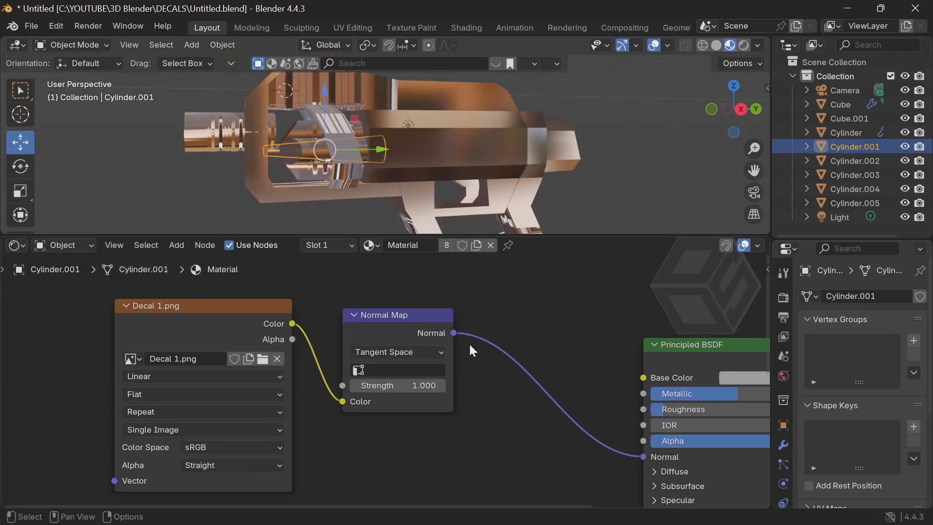
- Split the enlarged 3D viewport vertically in two and change one half to the UV Editor
{"action": "left_click_drag", "start_coordinate": [241, 233], "coordinate": [241, 284]}
{"action": "left_click", "coordinate": [130, 44]}
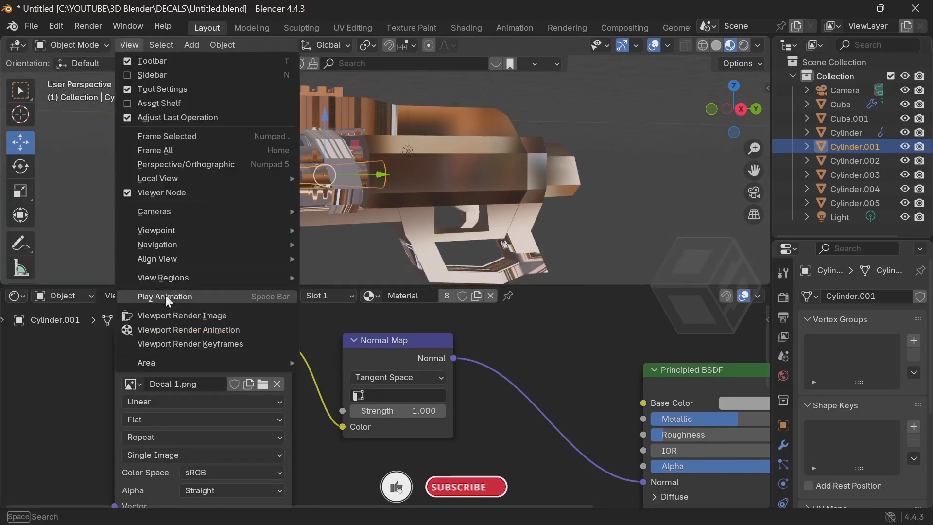
{"action": "mouse_move", "coordinate": [172, 360]}
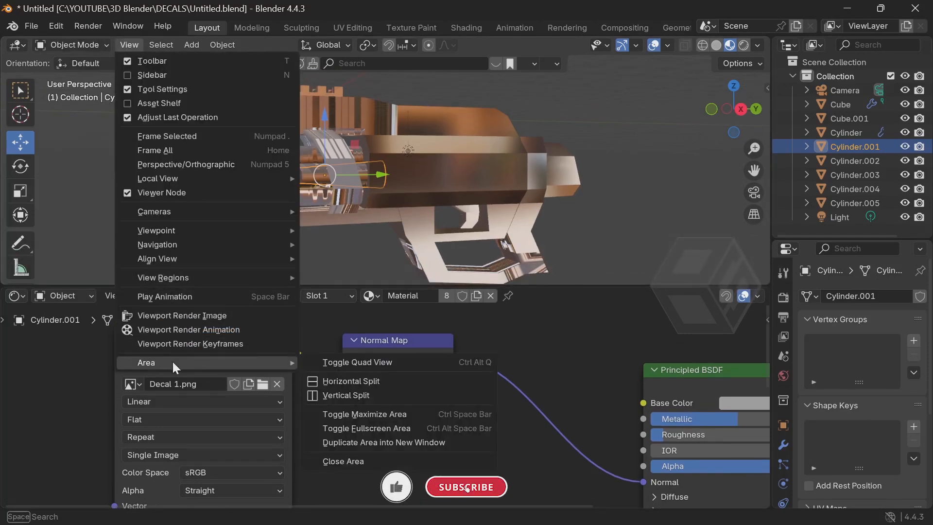
{"action": "left_click", "coordinate": [330, 394]}
{"action": "left_click", "coordinate": [316, 189]}
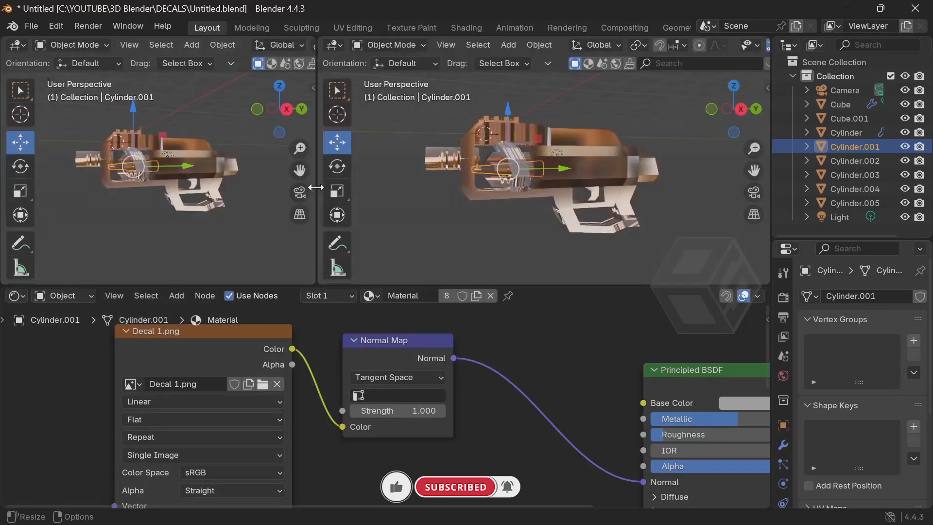
{"action": "left_click", "coordinate": [25, 45]}
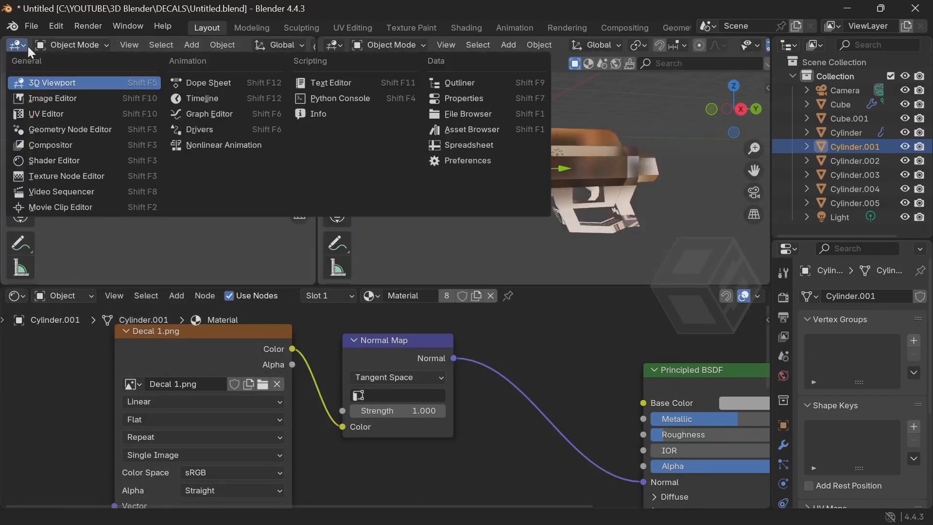
{"action": "left_click", "coordinate": [51, 115]}
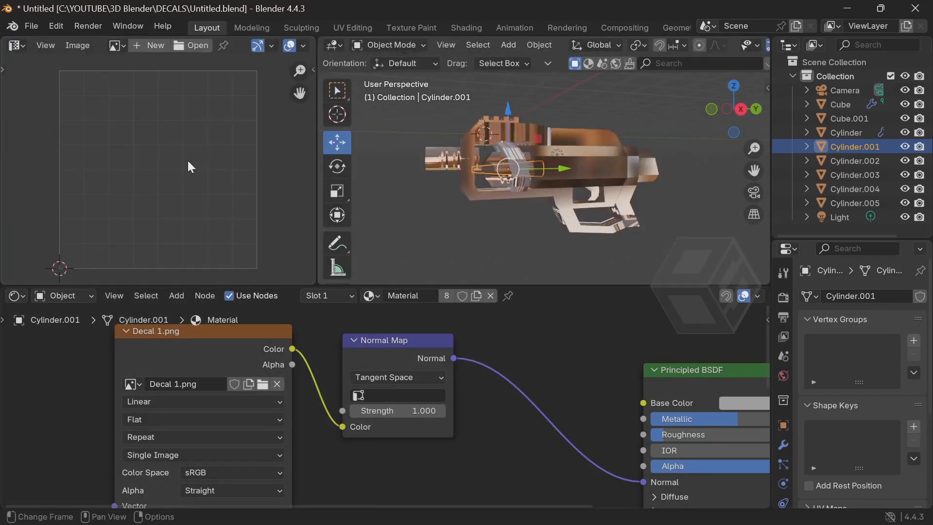
{"action": "scroll", "coordinate": [225, 371], "scroll_direction": "down", "scroll_amount": 1}
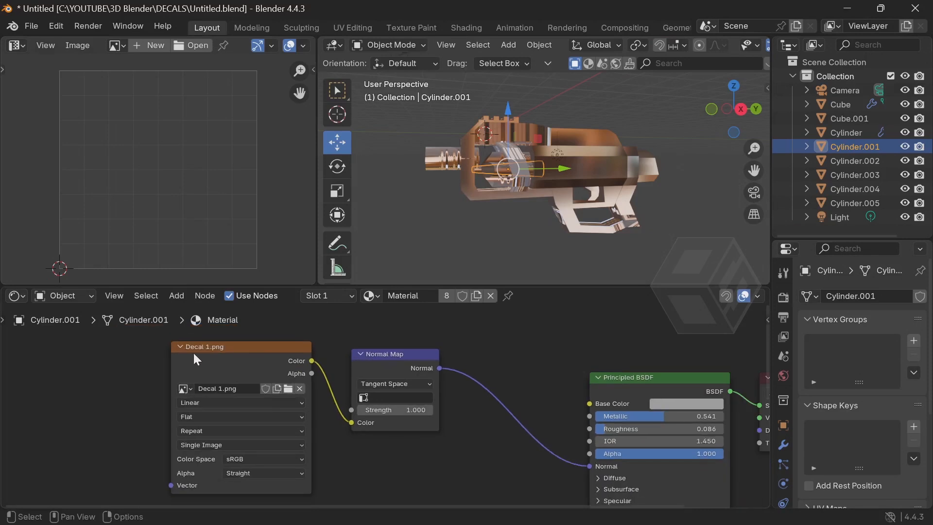
{"action": "scroll", "coordinate": [212, 351], "scroll_direction": "up", "scroll_amount": 1}
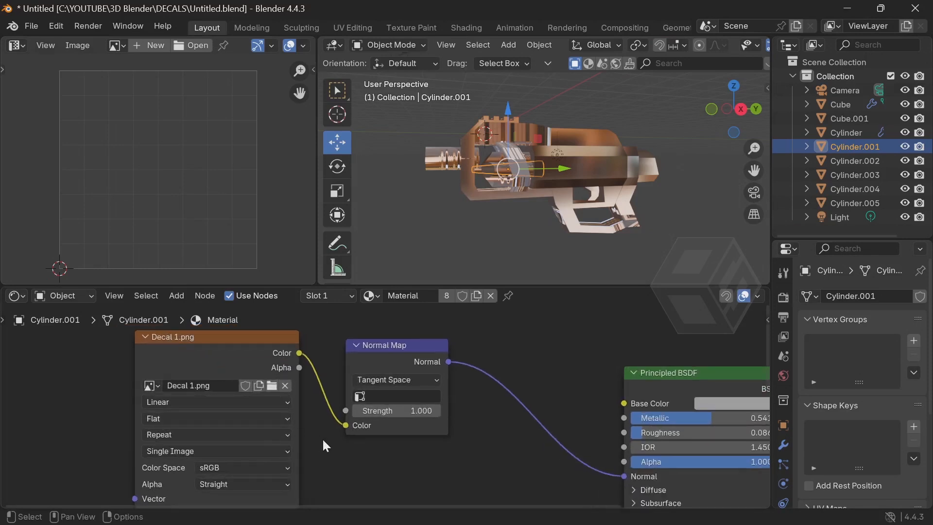
{"action": "scroll", "coordinate": [335, 413], "scroll_direction": "down", "scroll_amount": 4, "text": "shift"}
{"action": "scroll", "coordinate": [344, 398], "scroll_direction": "down", "scroll_amount": 3, "text": "shift"}
{"action": "scroll", "coordinate": [305, 407], "scroll_direction": "up", "scroll_amount": 5, "text": "shift"}
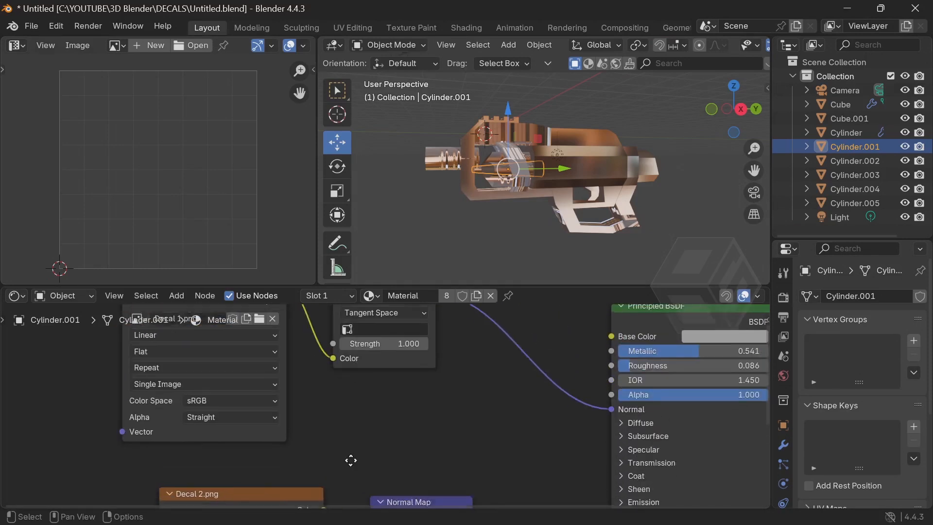
- Select the gun's main body object, Cube, in the 3D viewport
{"action": "scroll", "coordinate": [485, 181], "scroll_direction": "up", "scroll_amount": 4}
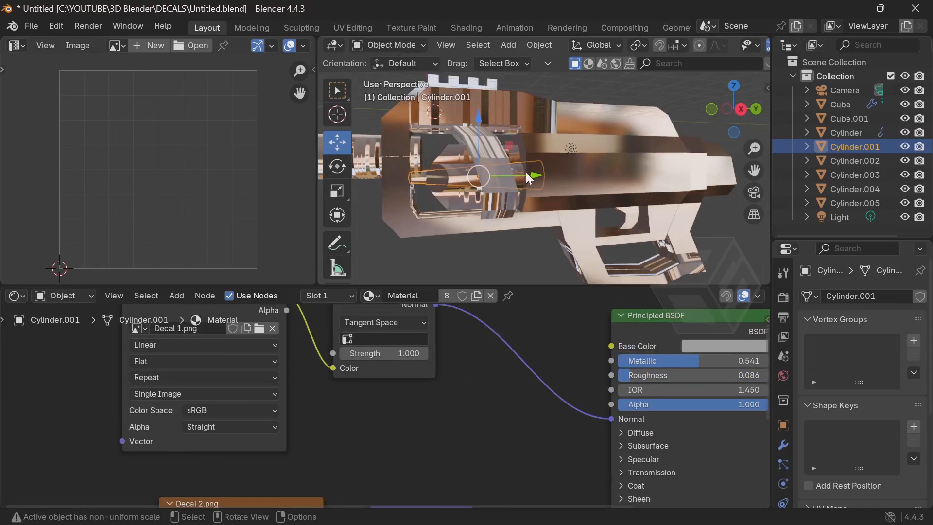
{"action": "middle_click_drag", "start_coordinate": [556, 185], "coordinate": [576, 196]}
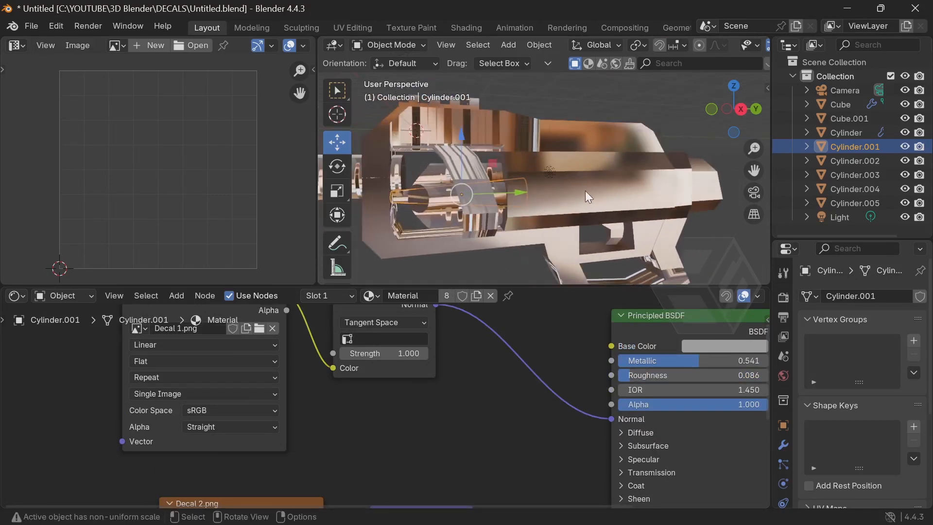
{"action": "left_click", "coordinate": [624, 120]}
{"action": "left_click", "coordinate": [635, 79]}
{"action": "left_click", "coordinate": [638, 150]}
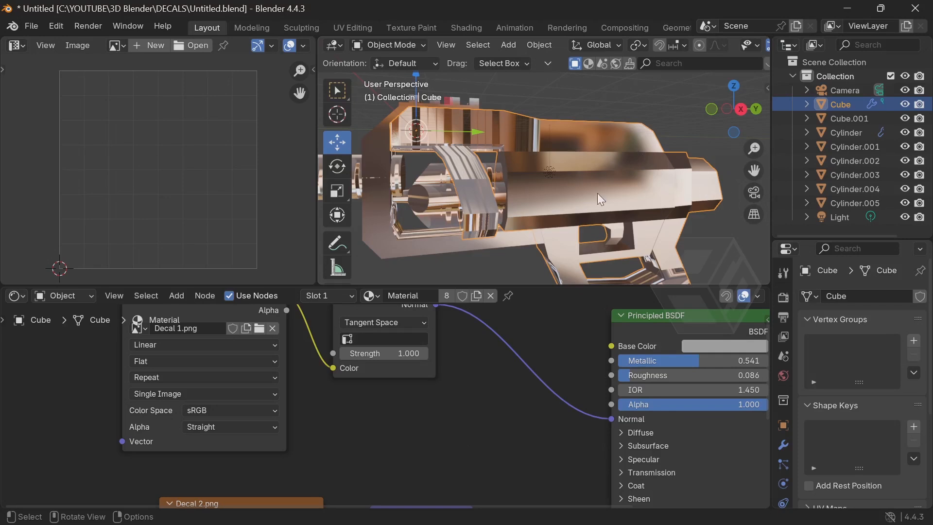
{"action": "scroll", "coordinate": [544, 192], "scroll_direction": "down", "scroll_amount": 3}
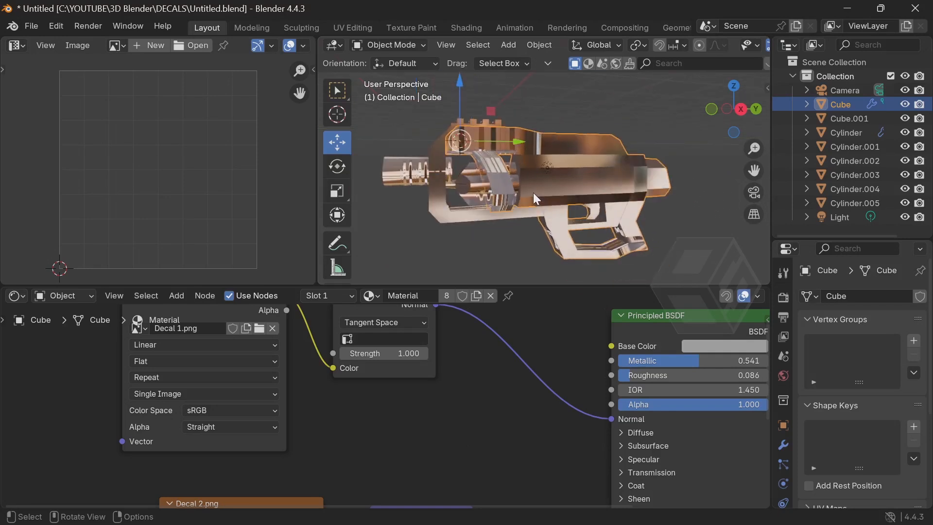
{"action": "left_click", "coordinate": [619, 113]}
{"action": "left_click", "coordinate": [600, 162]}
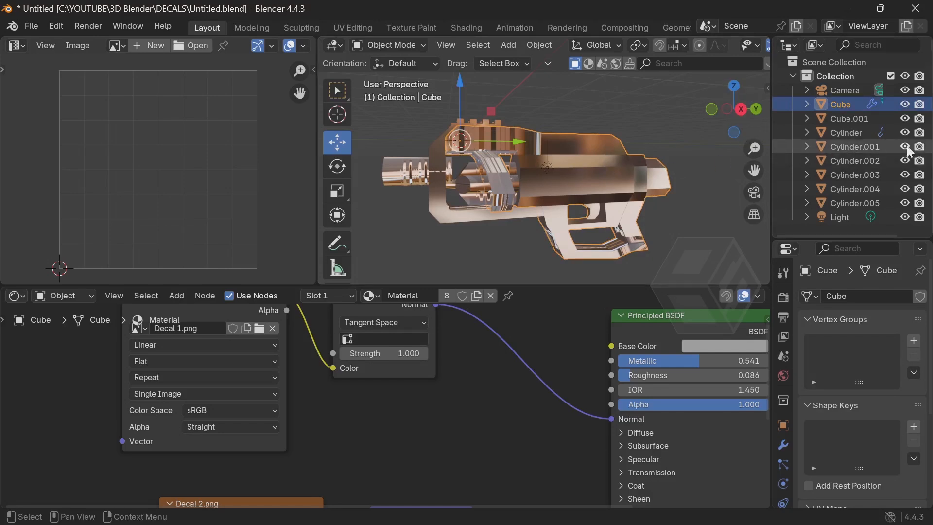
- Hide Cube.001 and all objects from Cylinder to Cylinder.005, leaving the main gun body shown
{"action": "left_click_drag", "start_coordinate": [905, 120], "coordinate": [905, 200]}
{"action": "middle_click_drag", "start_coordinate": [620, 144], "coordinate": [588, 169]}
{"action": "scroll", "coordinate": [598, 163], "scroll_direction": "up", "scroll_amount": 4}
{"action": "scroll", "coordinate": [588, 170], "scroll_direction": "down", "scroll_amount": 1}
- Select the gun body's entire mesh in Edit Mode and unwrap it with Smart UV Project at a 66° angle limit
{"action": "left_click", "coordinate": [384, 47]}
{"action": "left_click", "coordinate": [388, 74]}
{"action": "scroll", "coordinate": [180, 146], "scroll_direction": "down", "scroll_amount": 5}
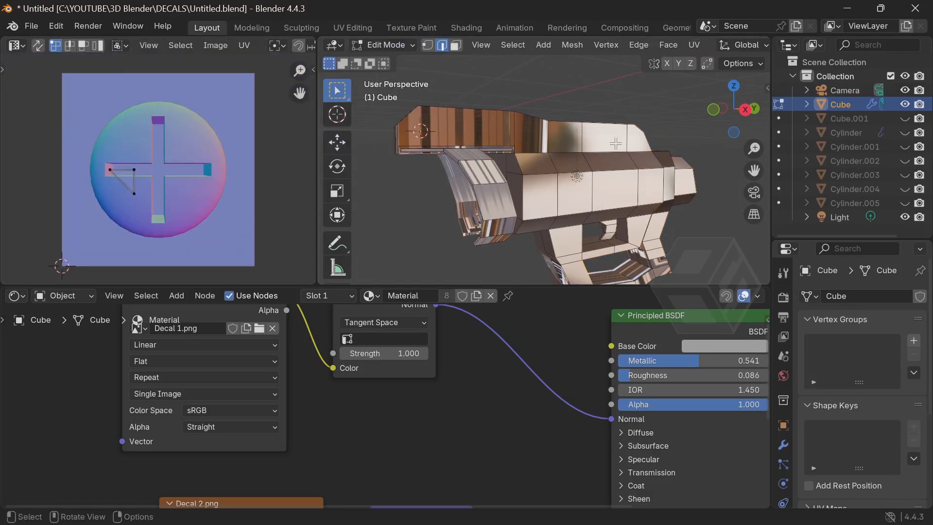
{"action": "key", "text": "a"}
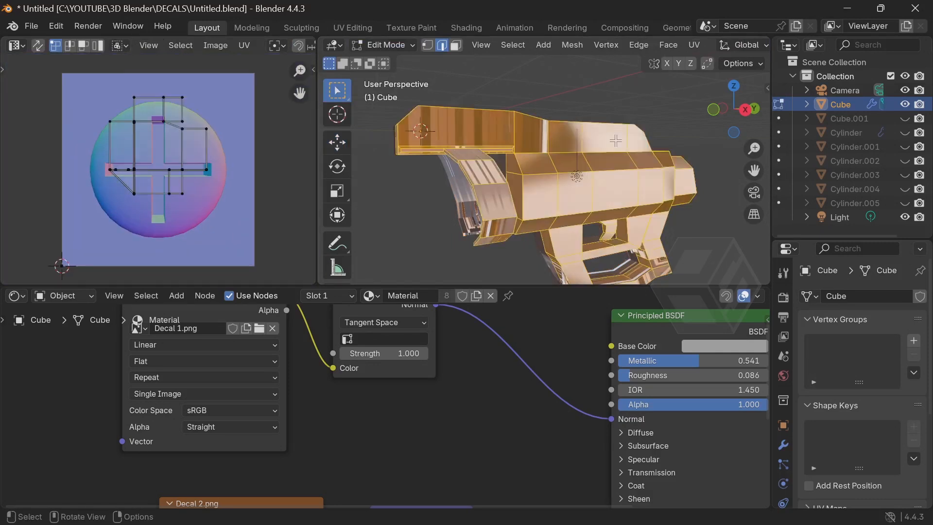
{"action": "left_click", "coordinate": [694, 45]}
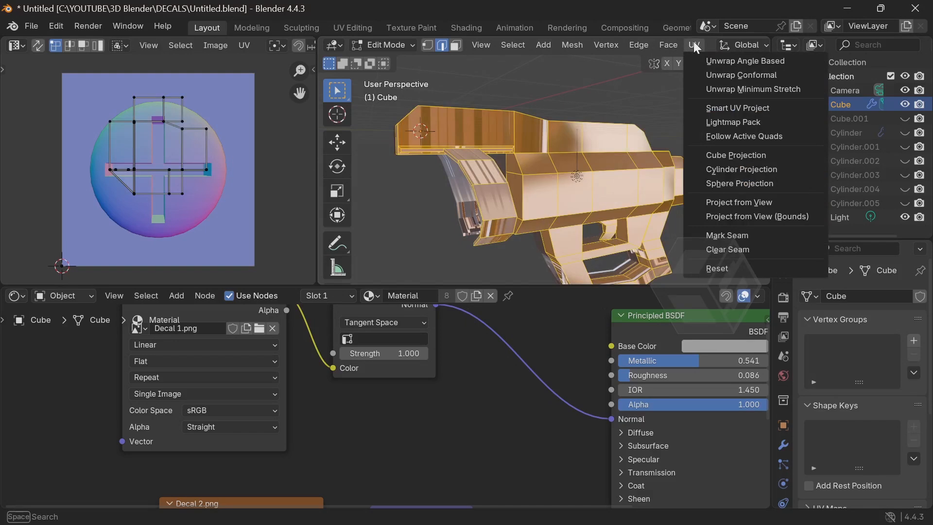
{"action": "left_click", "coordinate": [732, 106]}
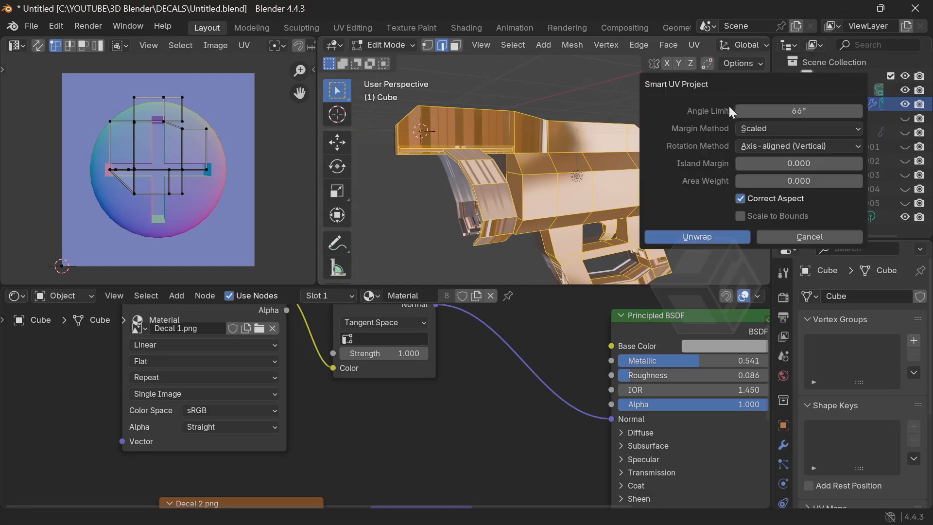
{"action": "left_click", "coordinate": [696, 240]}
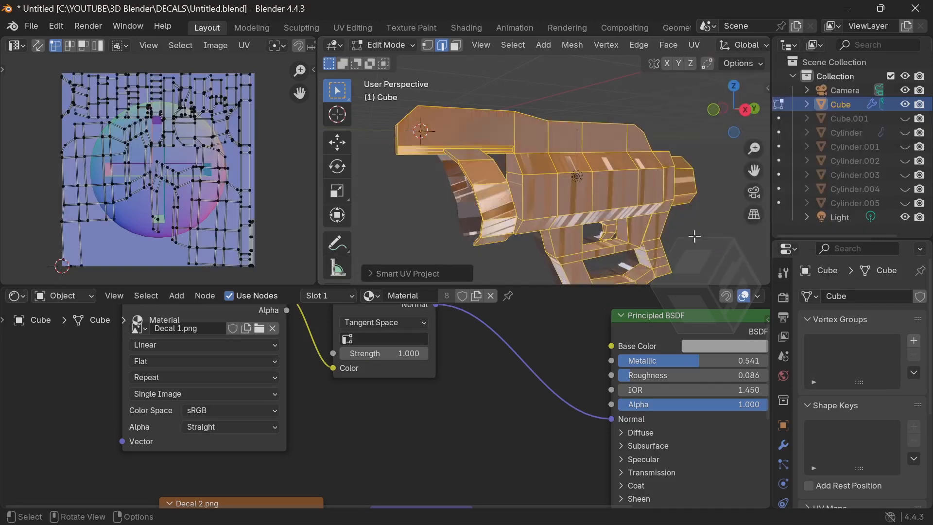
- Inspect the unwrapped UV layout and display Decal 1.png behind it in the UV Editor
{"action": "scroll", "coordinate": [181, 188], "scroll_direction": "up", "scroll_amount": 3}
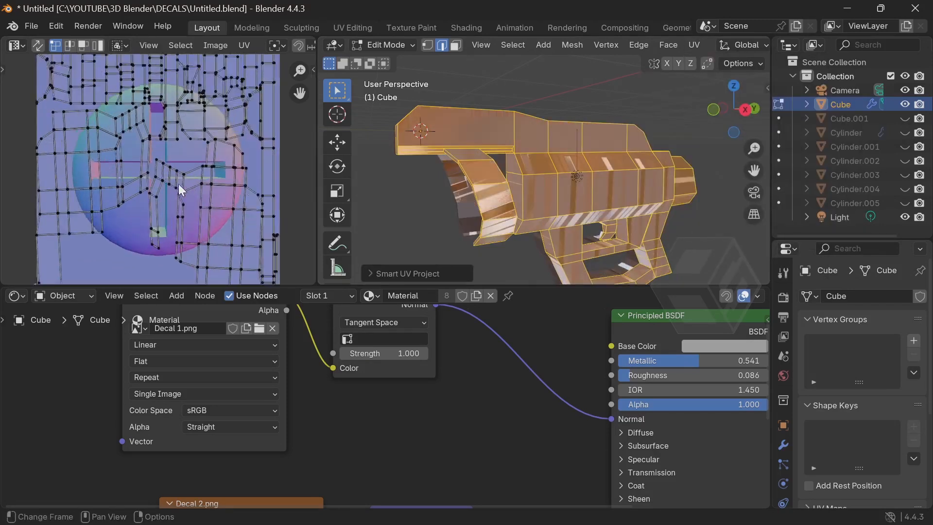
{"action": "scroll", "coordinate": [146, 170], "scroll_direction": "down", "scroll_amount": 3}
{"action": "scroll", "coordinate": [160, 179], "scroll_direction": "down", "scroll_amount": 1}
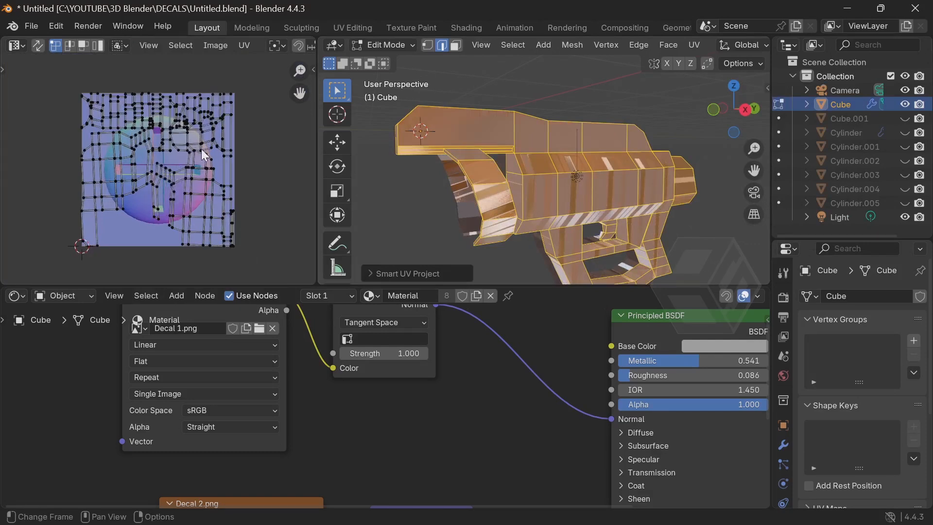
{"action": "middle_click_drag", "start_coordinate": [203, 320], "coordinate": [238, 392]}
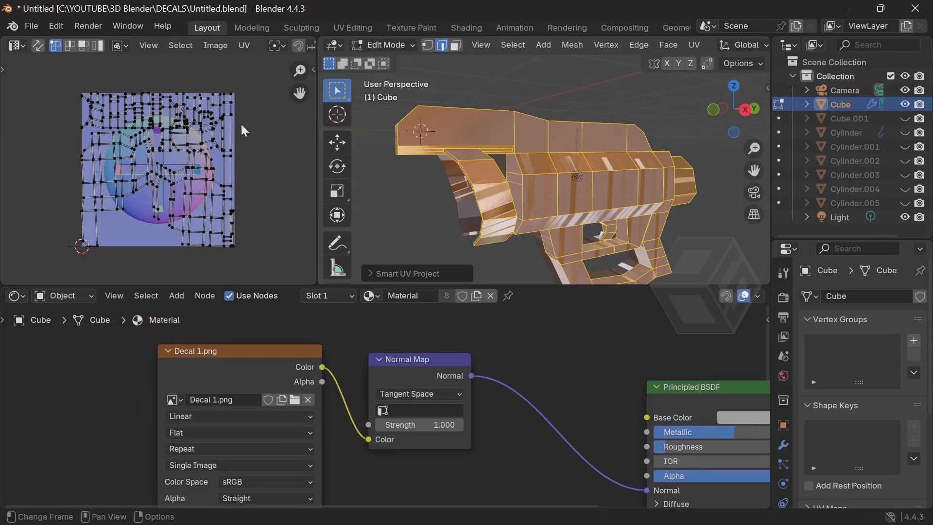
{"action": "scroll", "coordinate": [220, 44], "scroll_direction": "down", "scroll_amount": 8}
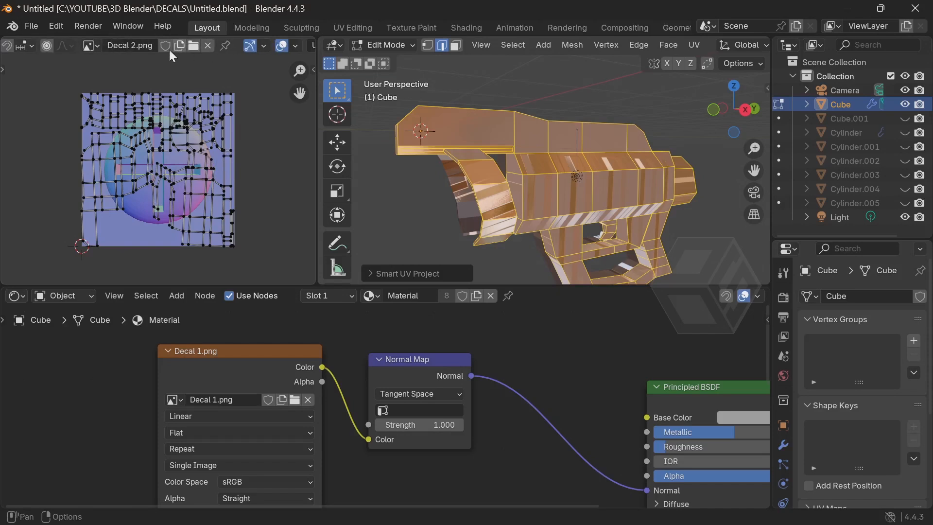
{"action": "left_click", "coordinate": [98, 48]}
{"action": "left_click", "coordinate": [101, 64]}
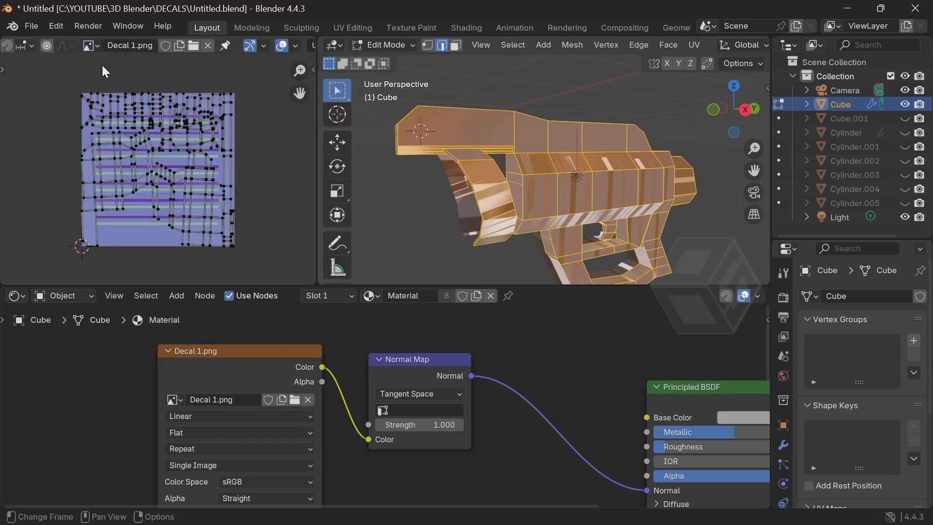
- Switch the 3D viewport to the right orthographic view of the gun and deselect the whole mesh
{"action": "mouse_move", "coordinate": [591, 204]}
{"action": "middle_mouse_down"}
{"action": "mouse_move", "coordinate": [471, 194]}
{"action": "mouse_move", "coordinate": [603, 197]}
{"action": "middle_mouse_up"}
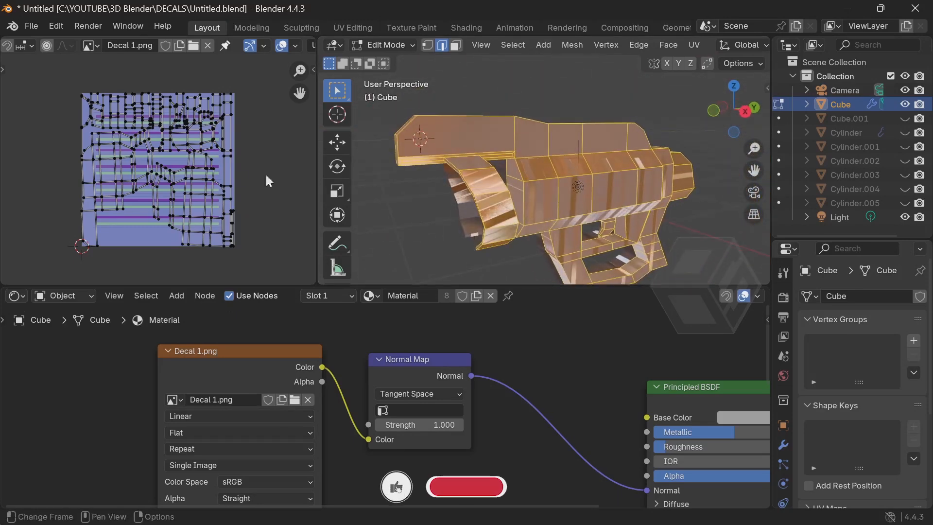
{"action": "scroll", "coordinate": [234, 171], "scroll_direction": "down", "scroll_amount": 2}
{"action": "scroll", "coordinate": [233, 170], "scroll_direction": "up", "scroll_amount": 3}
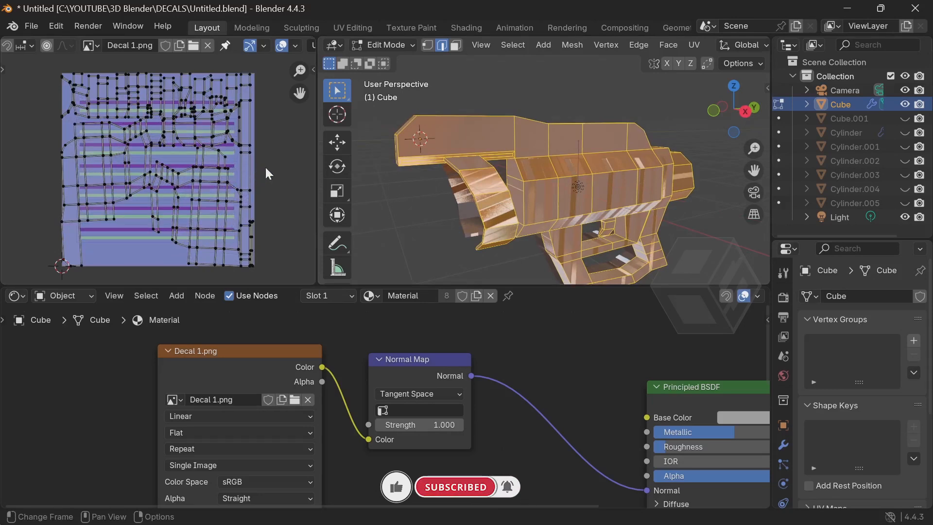
{"action": "scroll", "coordinate": [266, 169], "scroll_direction": "down", "scroll_amount": 2}
{"action": "middle_click_drag", "start_coordinate": [532, 192], "coordinate": [518, 164]}
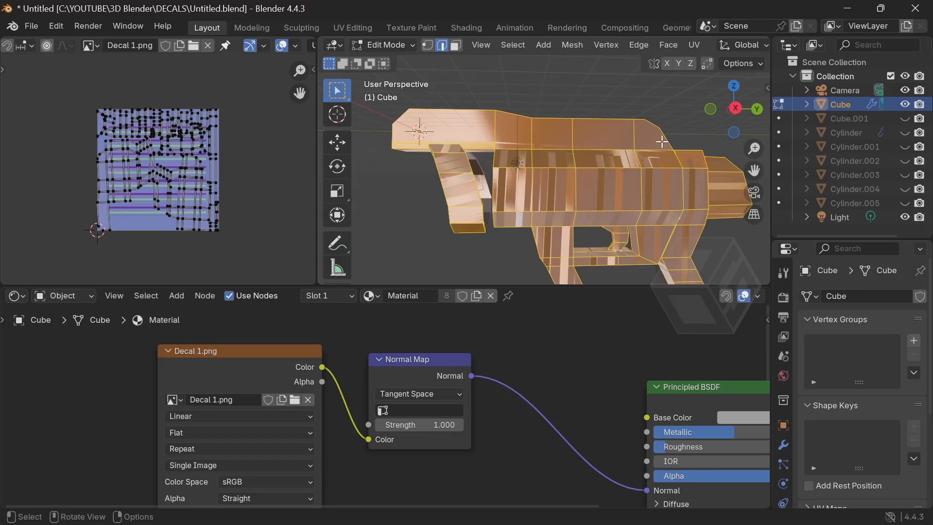
{"action": "left_click", "coordinate": [735, 108]}
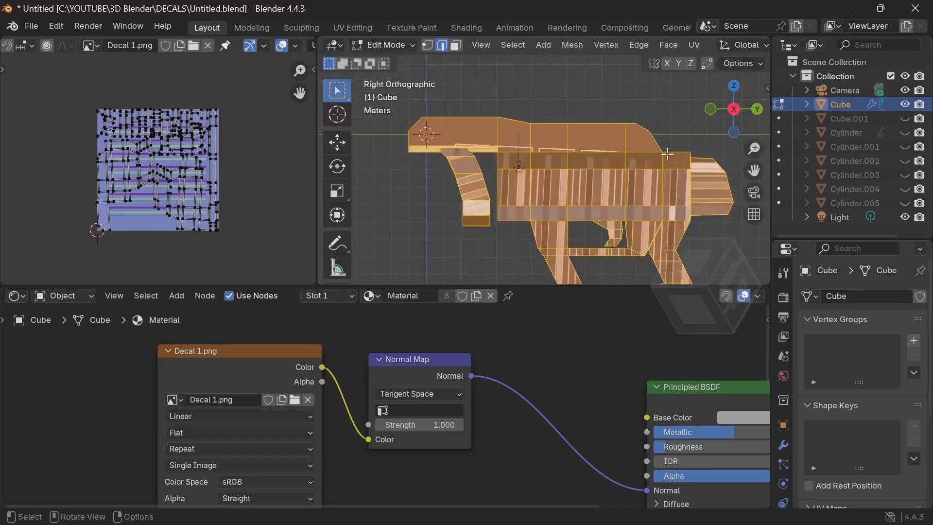
{"action": "middle_click_drag", "start_coordinate": [666, 167], "coordinate": [605, 120], "text": "shift"}
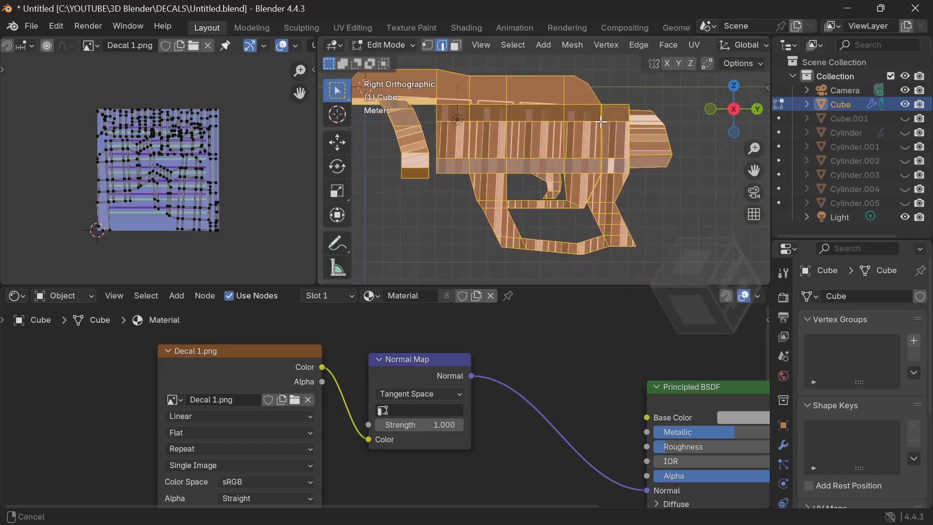
{"action": "left_click", "coordinate": [689, 202]}
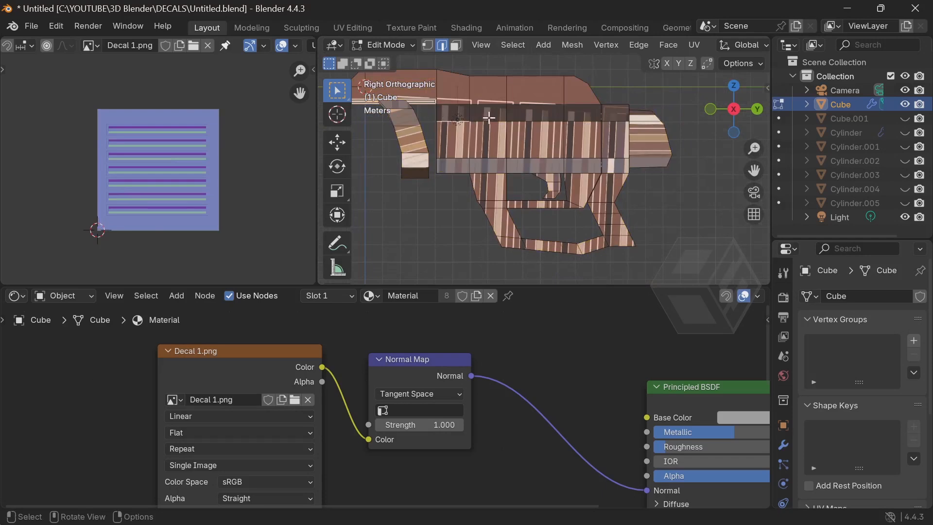
- Switch to face selection and select three adjacent faces along the upper side of the gun body
{"action": "left_click", "coordinate": [456, 45]}
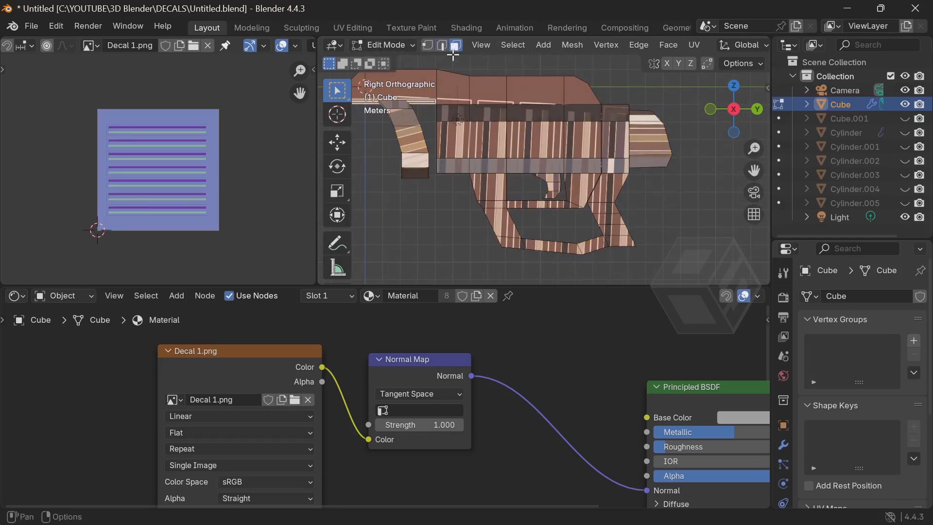
{"action": "left_click", "coordinate": [458, 115]}
{"action": "left_click", "coordinate": [492, 114], "text": "shift"}
{"action": "left_click", "coordinate": [532, 115], "text": "shift"}
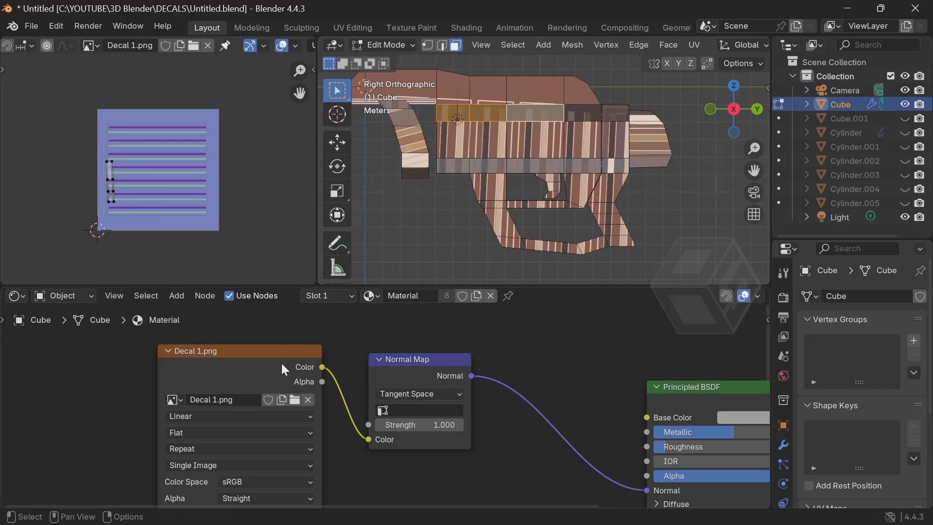
- Set the Decal 1.png image texture's extension mode to Extend
{"action": "left_click", "coordinate": [191, 448]}
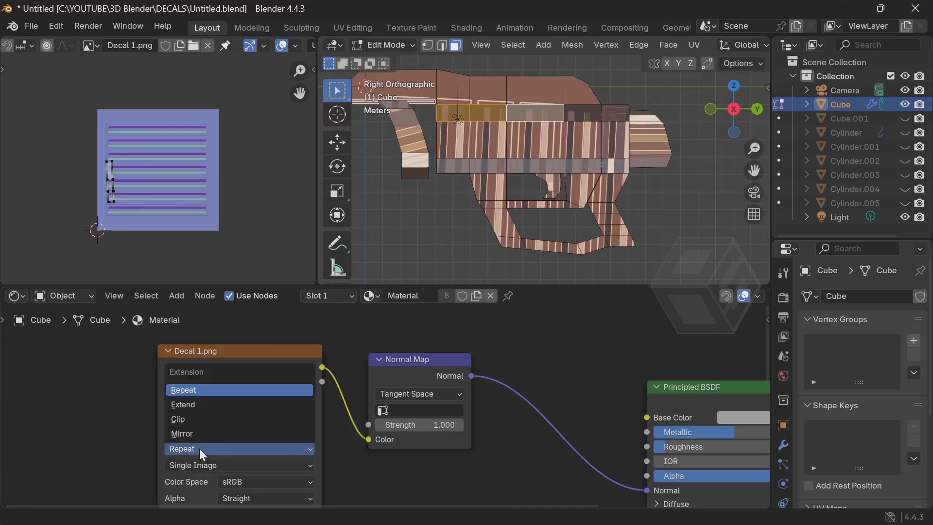
{"action": "left_click", "coordinate": [188, 404]}
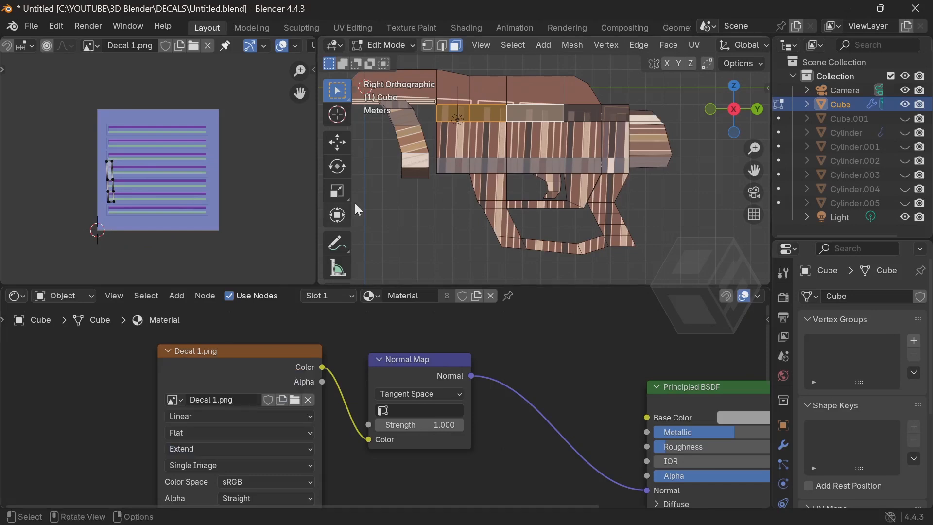
- Select all visible faces of the gun body and unwrap them with Project from View in the right orthographic view
{"action": "scroll", "coordinate": [493, 160], "scroll_direction": "down", "scroll_amount": 3}
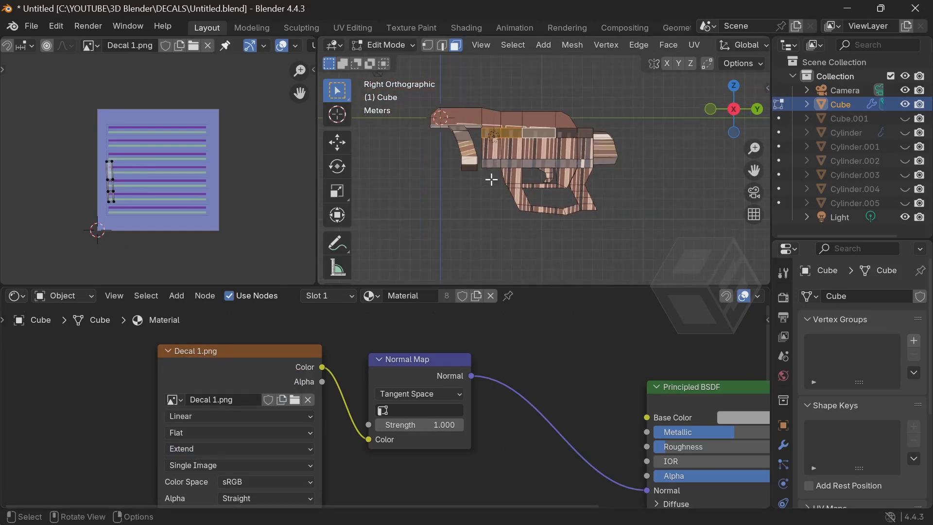
{"action": "scroll", "coordinate": [509, 181], "scroll_direction": "up", "scroll_amount": 2}
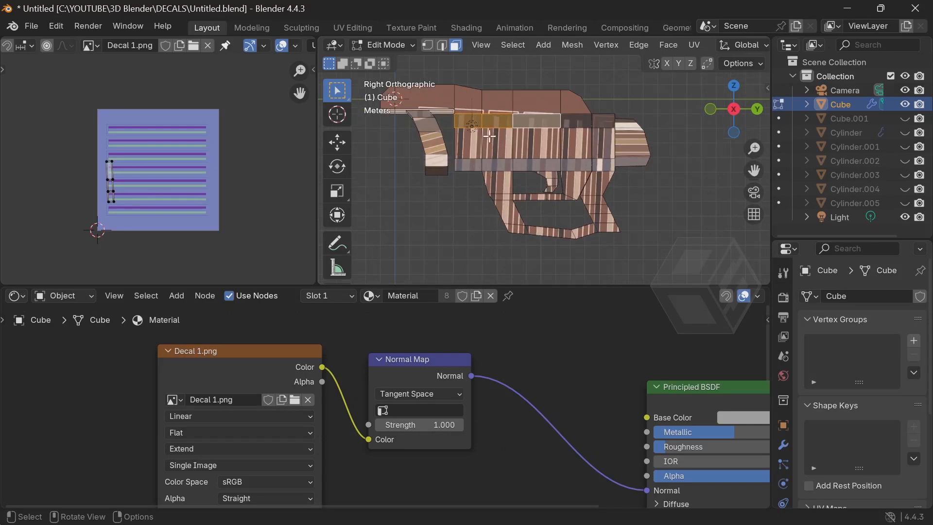
{"action": "scroll", "coordinate": [517, 142], "scroll_direction": "down", "scroll_amount": 2}
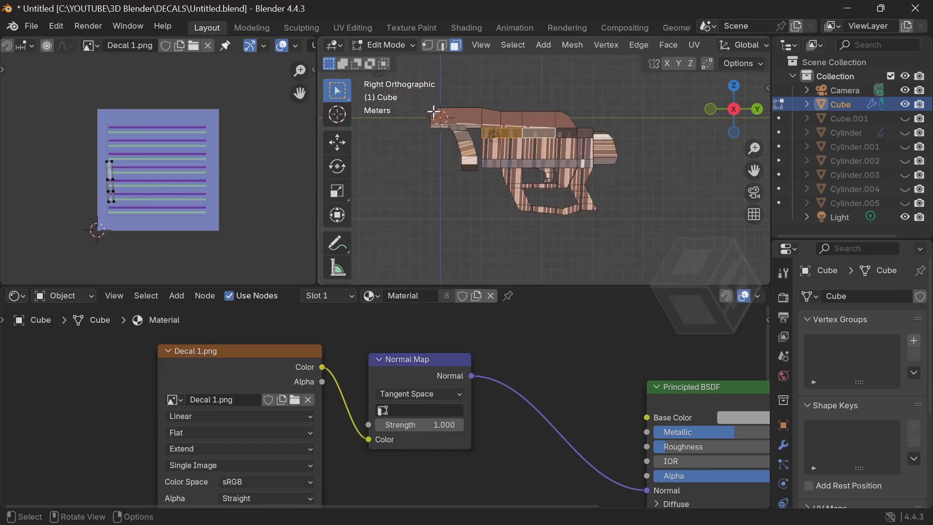
{"action": "scroll", "coordinate": [504, 106], "scroll_direction": "down", "scroll_amount": 2}
{"action": "left_click_drag", "start_coordinate": [446, 102], "coordinate": [625, 235]}
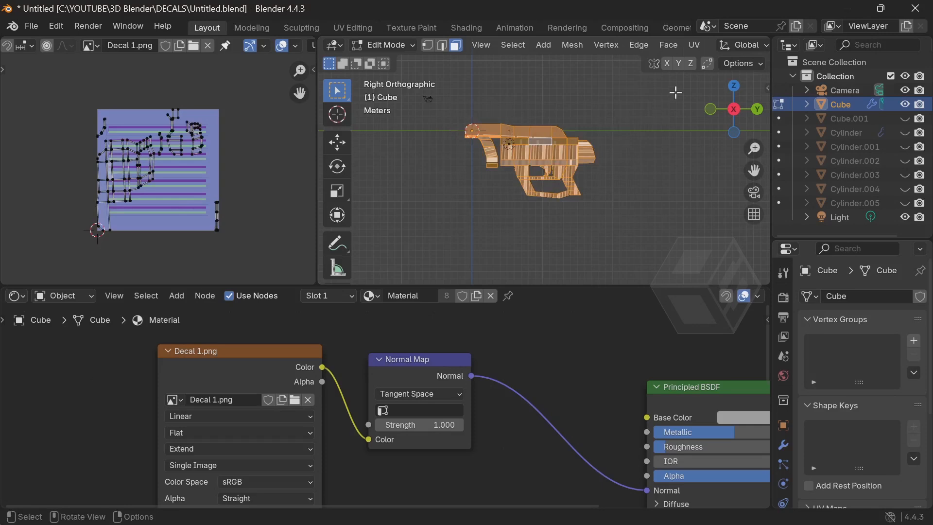
{"action": "left_click", "coordinate": [695, 45]}
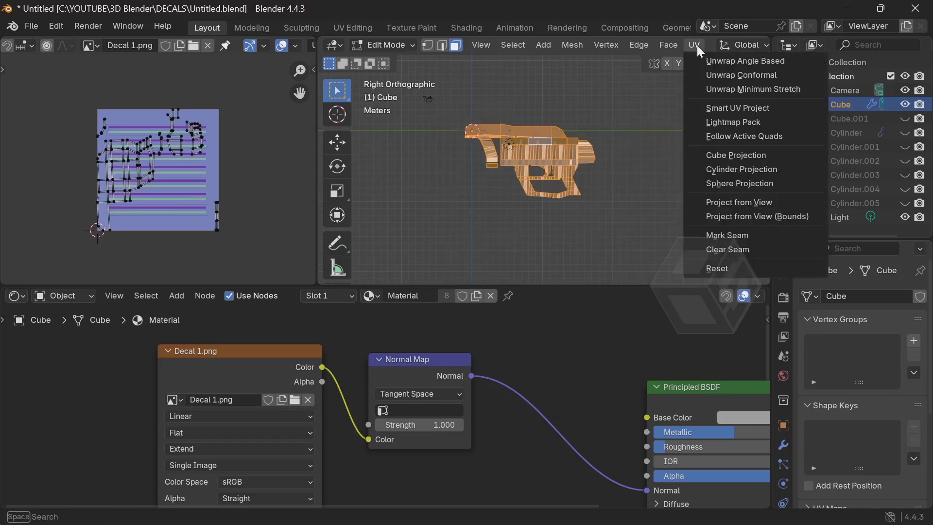
{"action": "left_click", "coordinate": [736, 203]}
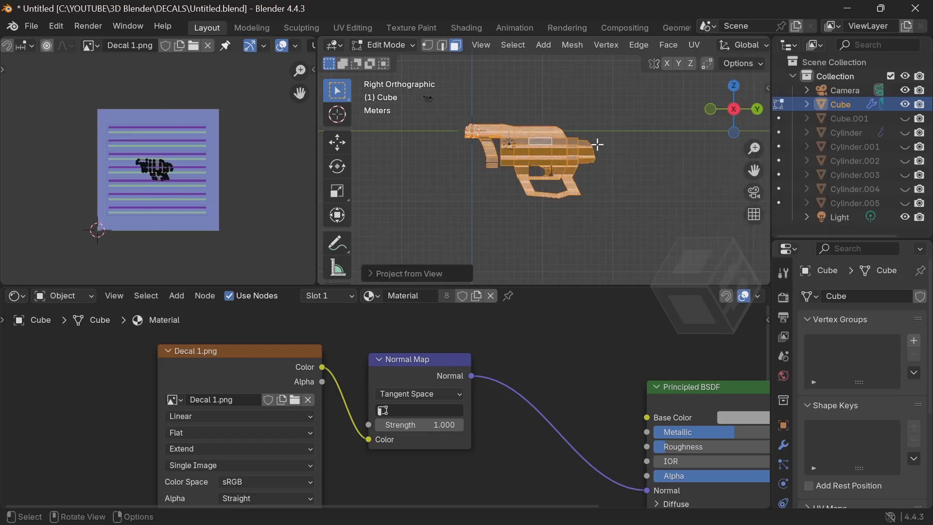
- Select the whole projected UV layout and scale it up until the gun outline extends well beyond the decal image
{"action": "scroll", "coordinate": [590, 145], "scroll_direction": "up", "scroll_amount": 4}
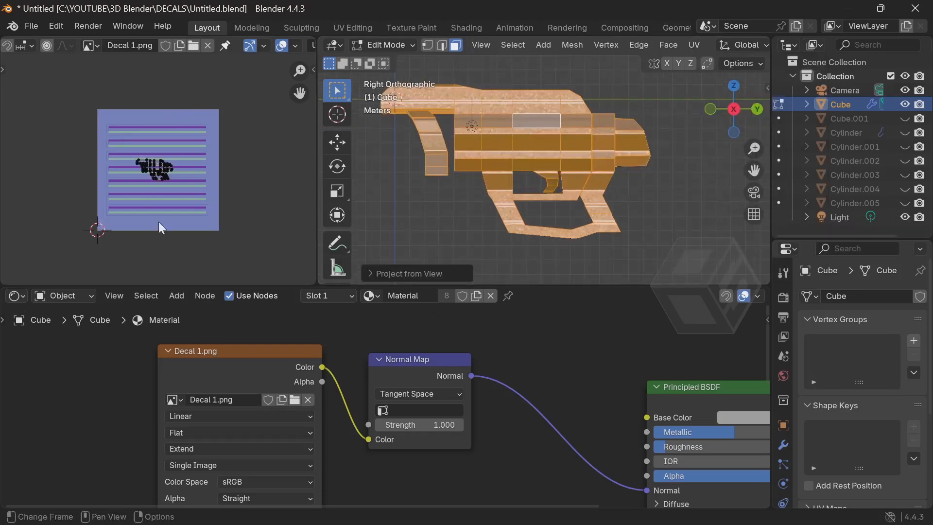
{"action": "scroll", "coordinate": [168, 193], "scroll_direction": "up", "scroll_amount": 6}
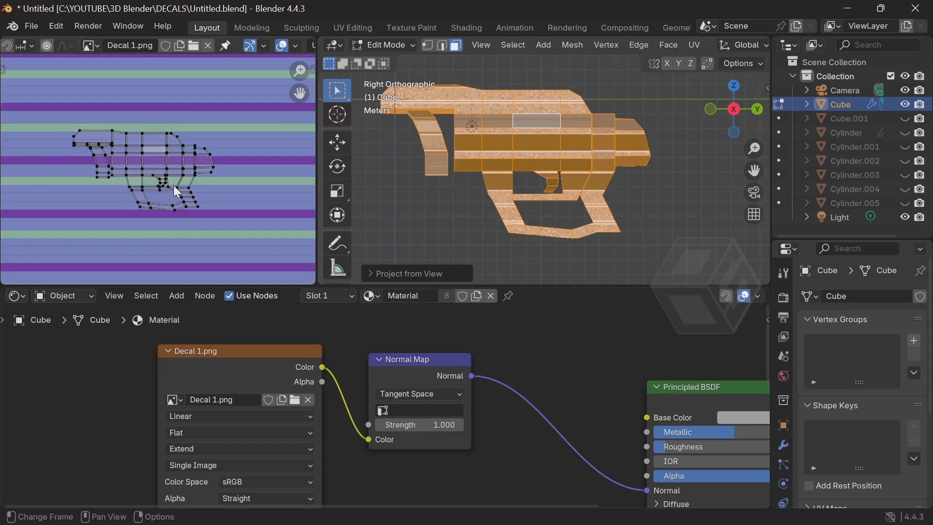
{"action": "scroll", "coordinate": [176, 191], "scroll_direction": "down", "scroll_amount": 3}
{"action": "key", "text": "a"}
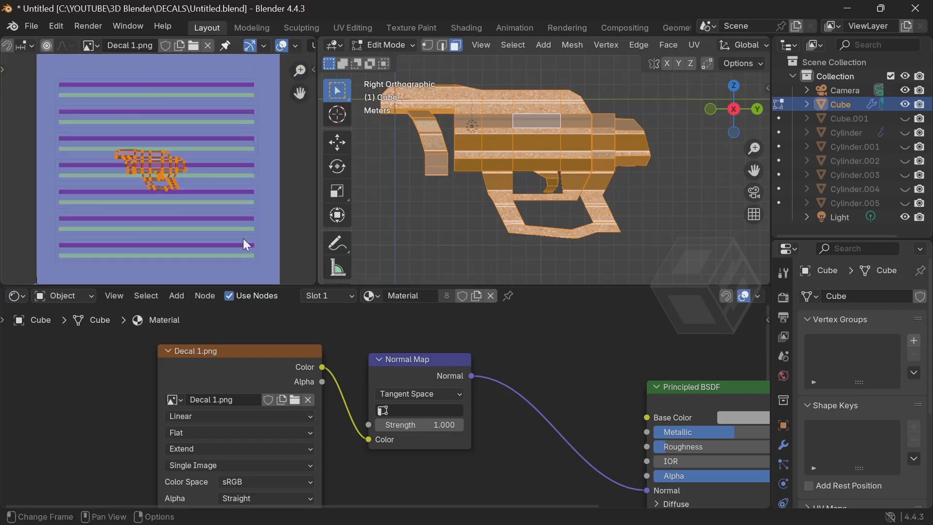
{"action": "scroll", "coordinate": [234, 227], "scroll_direction": "down", "scroll_amount": 4}
{"action": "key", "text": "s"}
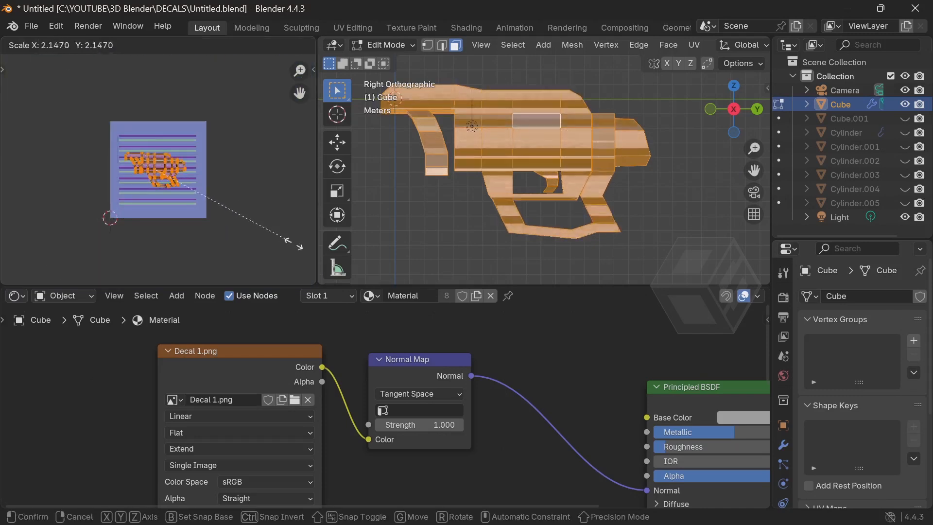
{"action": "right_click", "coordinate": [273, 252]}
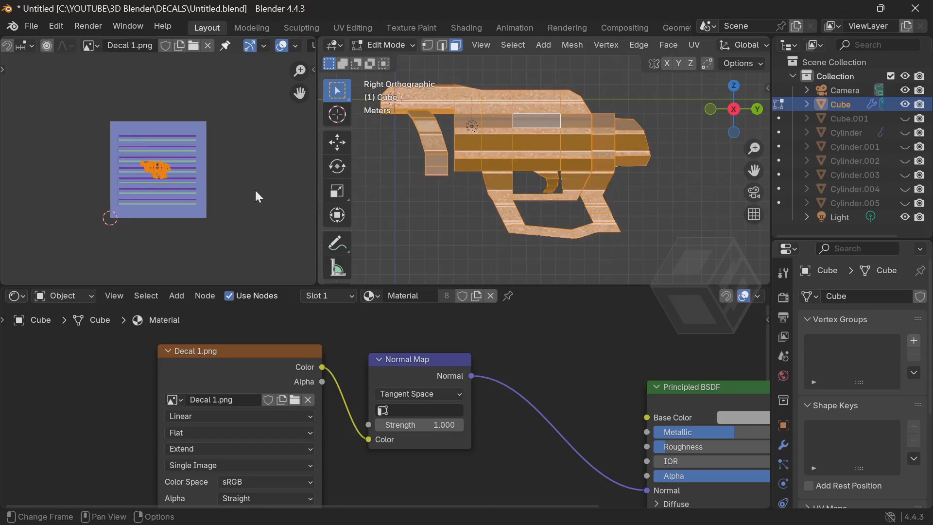
{"action": "key", "text": "s"}
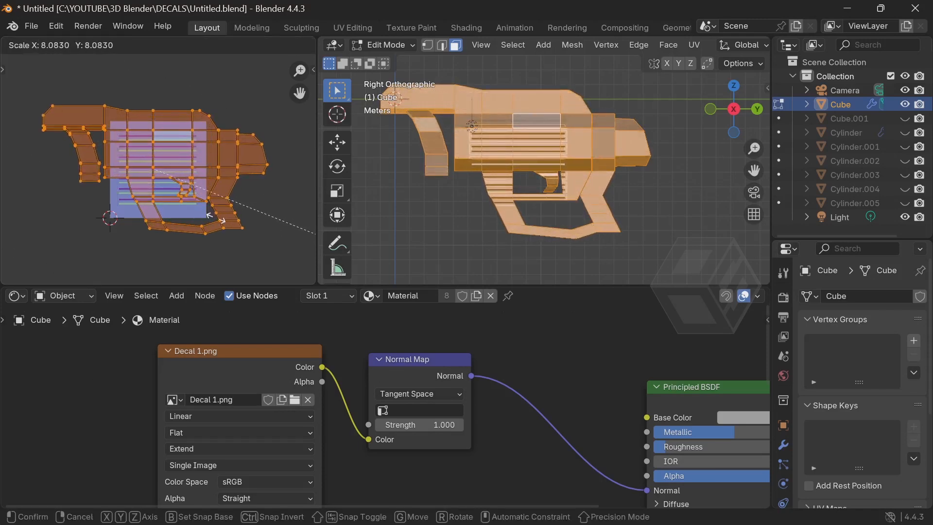
{"action": "left_click", "coordinate": [273, 234]}
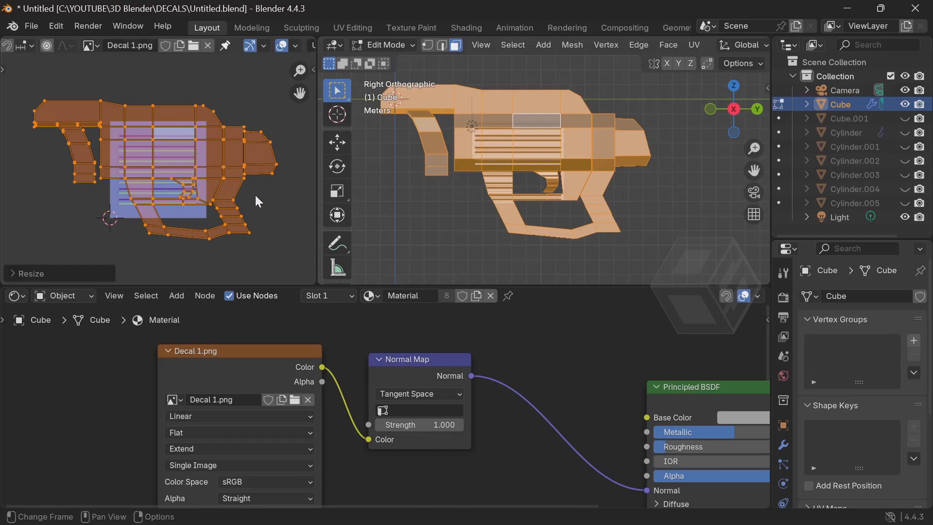
- Center the gun's UV layout over the decal and enlarge it by a factor of about 1.77
{"action": "scroll", "coordinate": [262, 198], "scroll_direction": "up", "scroll_amount": 2}
{"action": "key", "text": "g"}
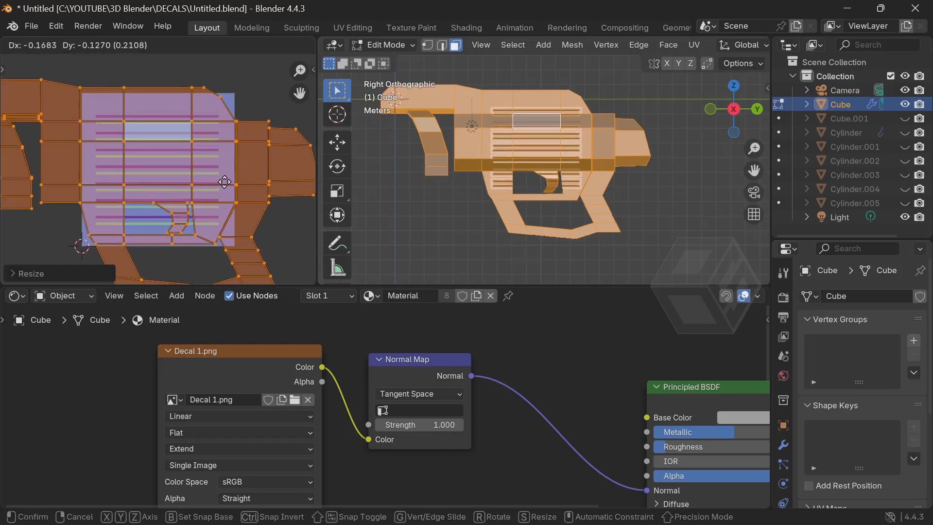
{"action": "left_click", "coordinate": [229, 171]}
{"action": "key", "text": "s"}
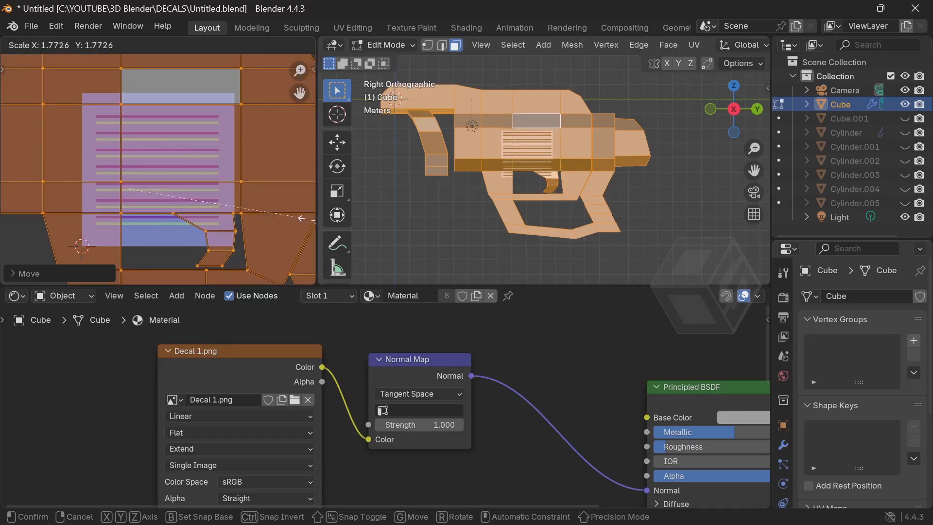
{"action": "left_click", "coordinate": [299, 218]}
- Move the UV layout by about 0.673 in X and -0.216 in Y, placing the grille on the body side nearest the curved bracket
{"action": "scroll", "coordinate": [257, 185], "scroll_direction": "down", "scroll_amount": 3}
{"action": "key", "text": "g"}
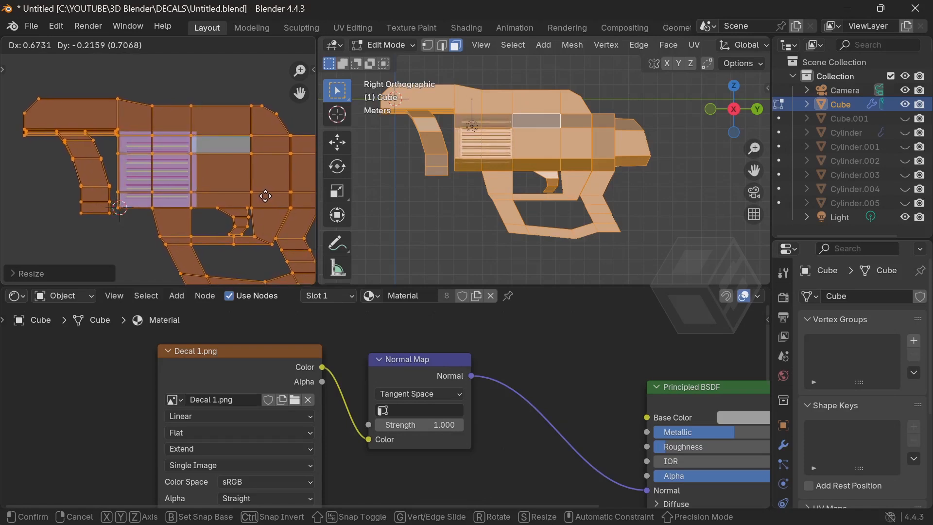
{"action": "left_click", "coordinate": [265, 196]}
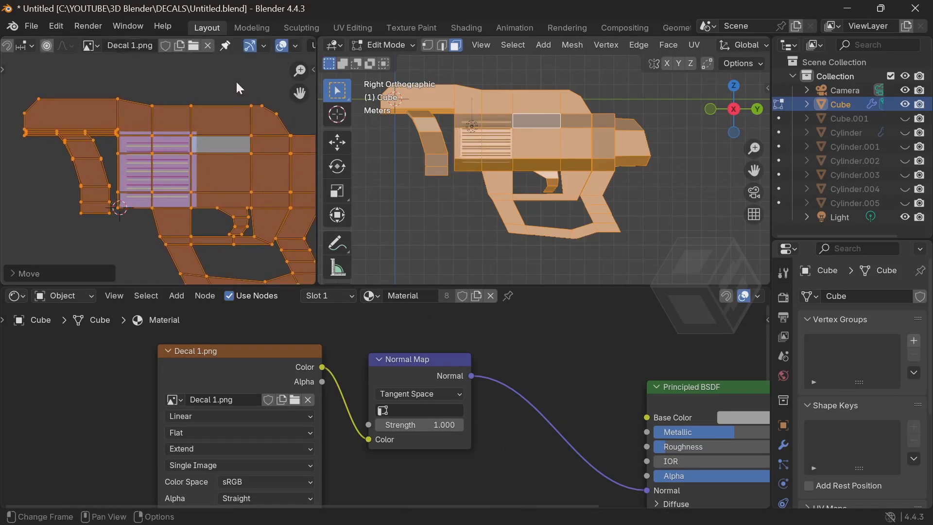
{"action": "left_click", "coordinate": [251, 105]}
- Deselect the mesh, return to Object Mode and inspect the single grille decal on the gun's side
{"action": "middle_click_drag", "start_coordinate": [452, 202], "coordinate": [485, 124]}
{"action": "scroll", "coordinate": [615, 189], "scroll_direction": "up", "scroll_amount": 2}
{"action": "key", "text": "alt+a"}
{"action": "left_click", "coordinate": [394, 47]}
{"action": "left_click", "coordinate": [400, 58]}
{"action": "scroll", "coordinate": [510, 133], "scroll_direction": "up", "scroll_amount": 3}
{"action": "scroll", "coordinate": [508, 166], "scroll_direction": "up", "scroll_amount": 1}
{"action": "scroll", "coordinate": [486, 124], "scroll_direction": "down", "scroll_amount": 4}
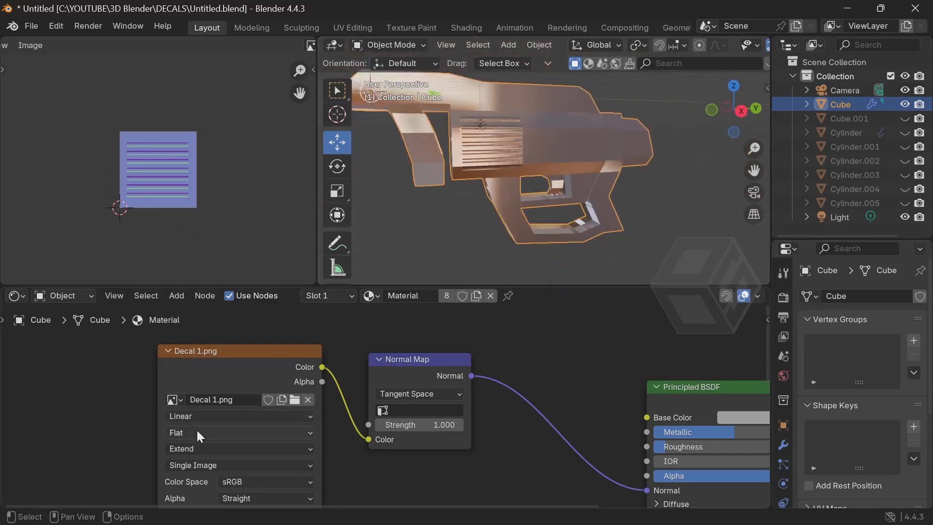
- Set the Decal 1.png texture's extension mode to Repeat and check the grille pattern across the gun
{"action": "left_click", "coordinate": [198, 453]}
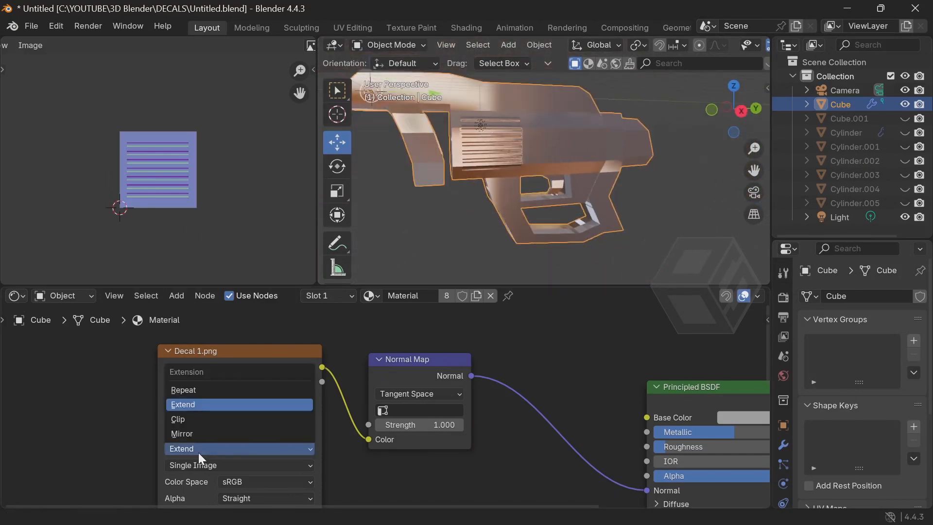
{"action": "left_click", "coordinate": [194, 388]}
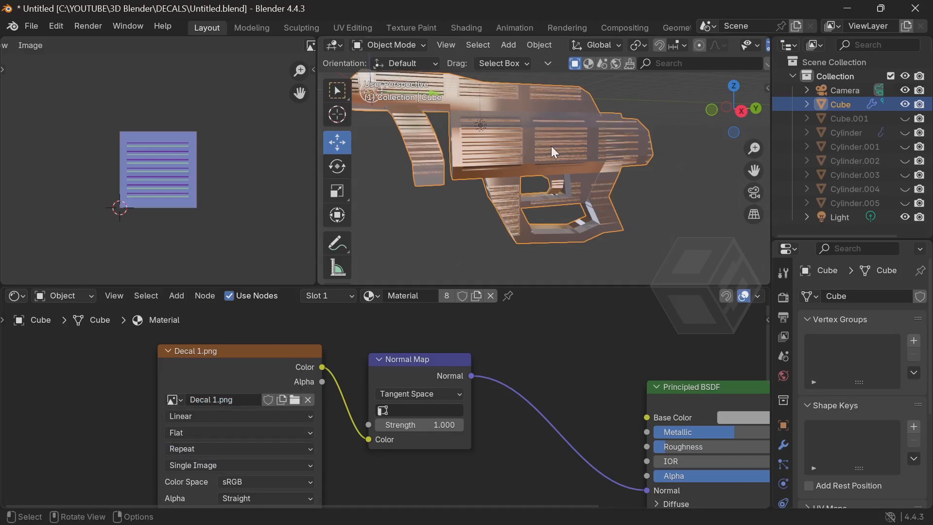
{"action": "middle_click_drag", "start_coordinate": [551, 175], "coordinate": [506, 161]}
{"action": "middle_click_drag", "start_coordinate": [572, 182], "coordinate": [577, 162]}
{"action": "scroll", "coordinate": [559, 189], "scroll_direction": "down", "scroll_amount": 3}
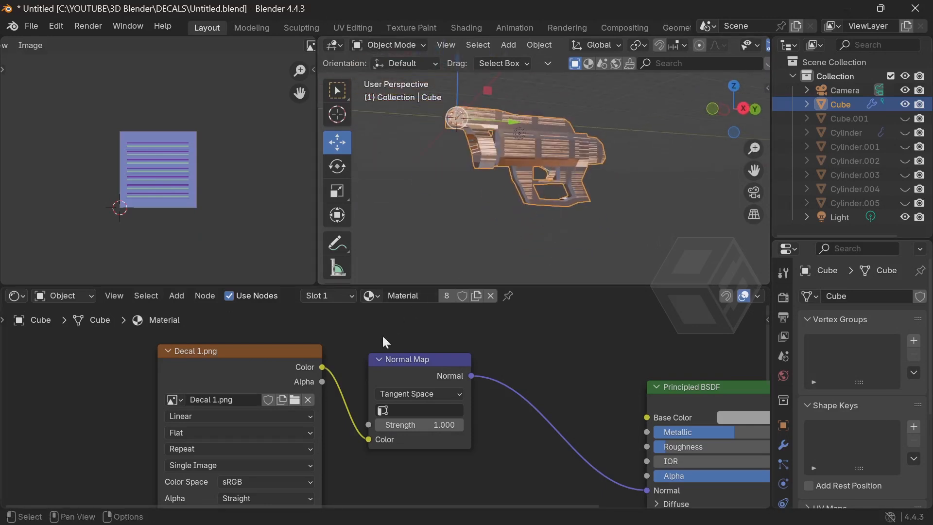
- Connect the Decal 2.png Normal Map's Normal output to the Principled BSDF's Normal input and inspect the screw heads
{"action": "middle_click_drag", "start_coordinate": [569, 427], "coordinate": [490, 414]}
{"action": "left_click_drag", "start_coordinate": [439, 453], "coordinate": [557, 360]}
{"action": "scroll", "coordinate": [558, 196], "scroll_direction": "up", "scroll_amount": 5}
{"action": "mouse_move", "coordinate": [558, 179]}
{"action": "middle_mouse_down"}
{"action": "mouse_move", "coordinate": [564, 171]}
{"action": "mouse_move", "coordinate": [556, 194]}
{"action": "mouse_move", "coordinate": [498, 222]}
{"action": "mouse_move", "coordinate": [495, 152]}
{"action": "mouse_move", "coordinate": [537, 185]}
{"action": "mouse_move", "coordinate": [552, 220]}
{"action": "mouse_move", "coordinate": [497, 145]}
{"action": "mouse_move", "coordinate": [441, 161]}
{"action": "mouse_move", "coordinate": [519, 149]}
{"action": "mouse_move", "coordinate": [561, 182]}
{"action": "middle_mouse_up"}
{"action": "scroll", "coordinate": [533, 171], "scroll_direction": "up", "scroll_amount": 1}
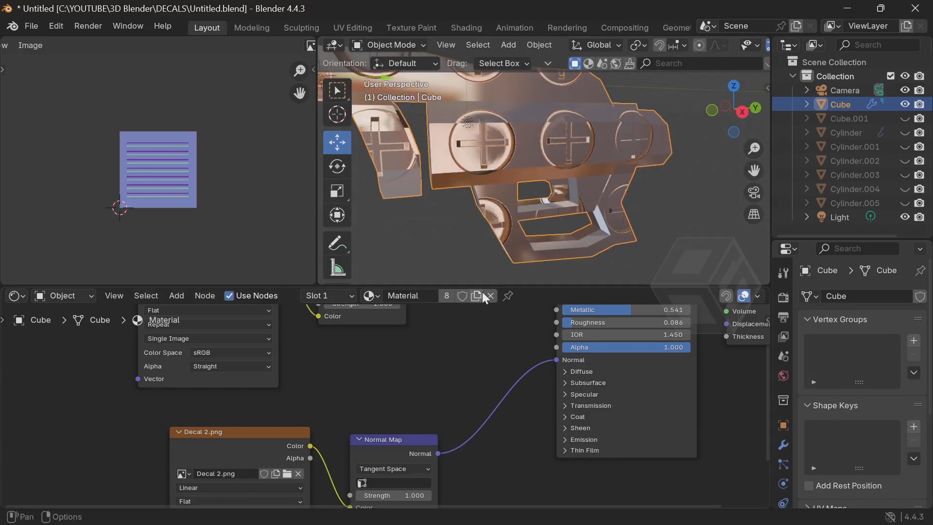
- Move both decal textures and their Normal Map nodes farther from the Principled BSDF, and disconnect its Normal input
{"action": "scroll", "coordinate": [457, 356], "scroll_direction": "down", "scroll_amount": 2}
{"action": "middle_click_drag", "start_coordinate": [449, 354], "coordinate": [529, 404]}
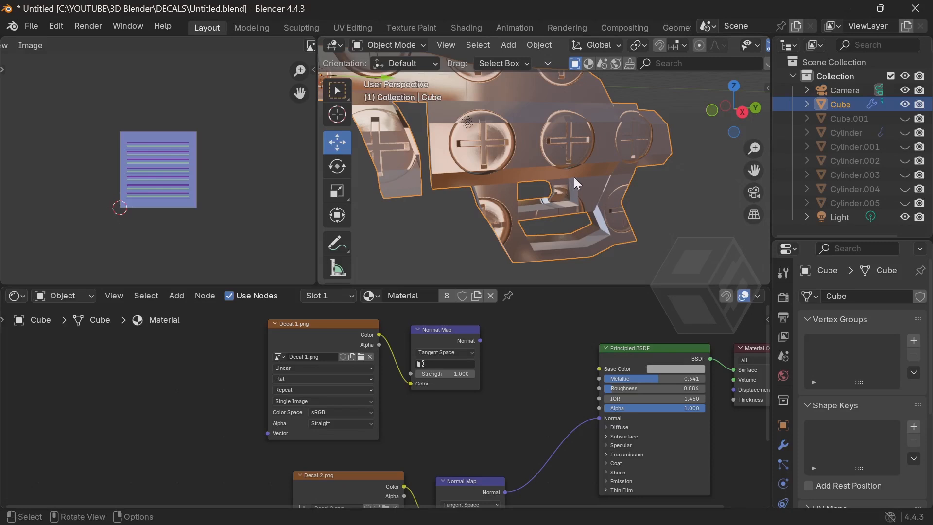
{"action": "scroll", "coordinate": [508, 376], "scroll_direction": "down", "scroll_amount": 1}
{"action": "middle_click_drag", "start_coordinate": [503, 383], "coordinate": [550, 383]}
{"action": "scroll", "coordinate": [541, 384], "scroll_direction": "down", "scroll_amount": 2}
{"action": "left_click_drag", "start_coordinate": [323, 314], "coordinate": [527, 488]}
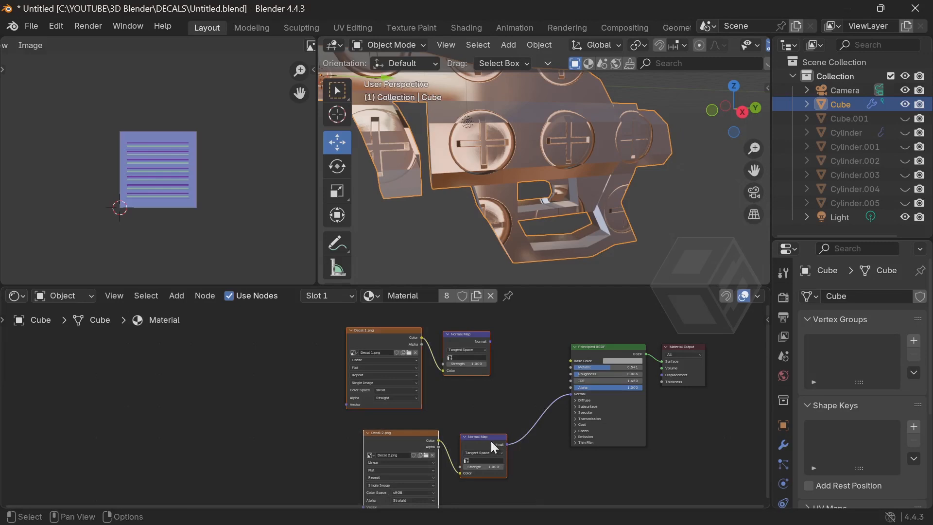
{"action": "left_click_drag", "start_coordinate": [492, 443], "coordinate": [407, 446]}
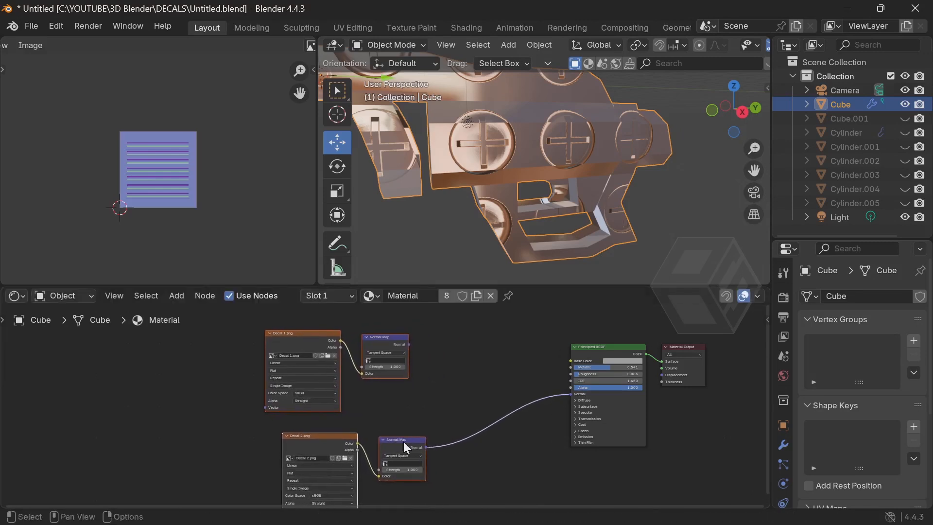
{"action": "left_click", "coordinate": [456, 368]}
{"action": "left_click_drag", "start_coordinate": [571, 394], "coordinate": [483, 417]}
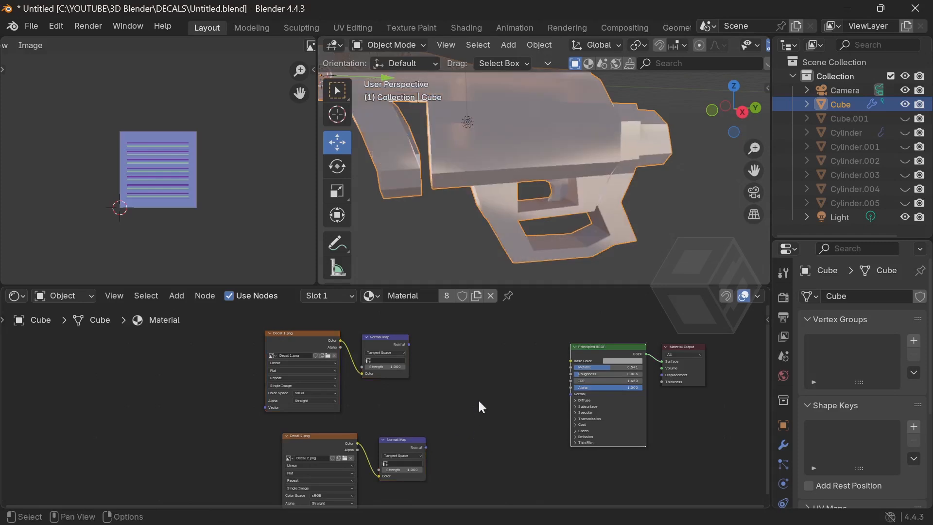
- Add a Mix Color node between the two Normal Map nodes and the Principled BSDF
{"action": "scroll", "coordinate": [457, 372], "scroll_direction": "up", "scroll_amount": 1}
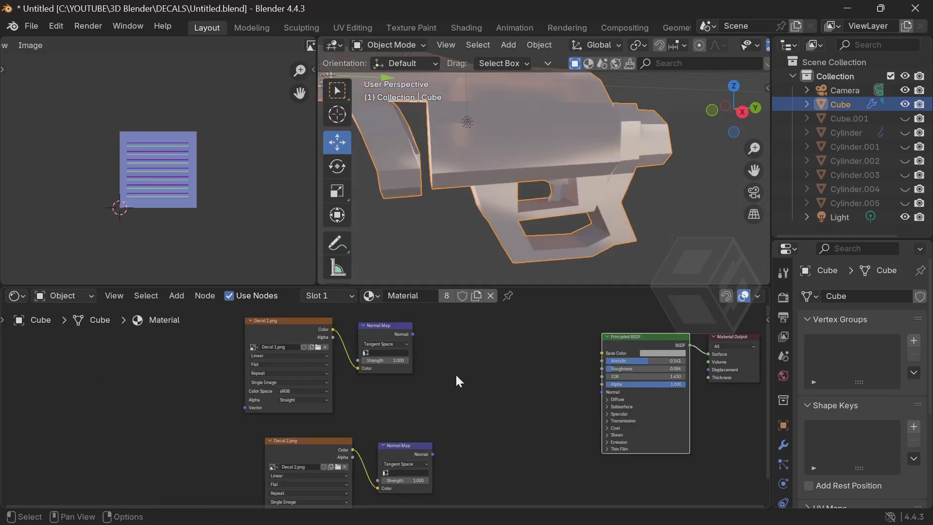
{"action": "key", "text": "shift+a"}
{"action": "left_click", "coordinate": [439, 348]}
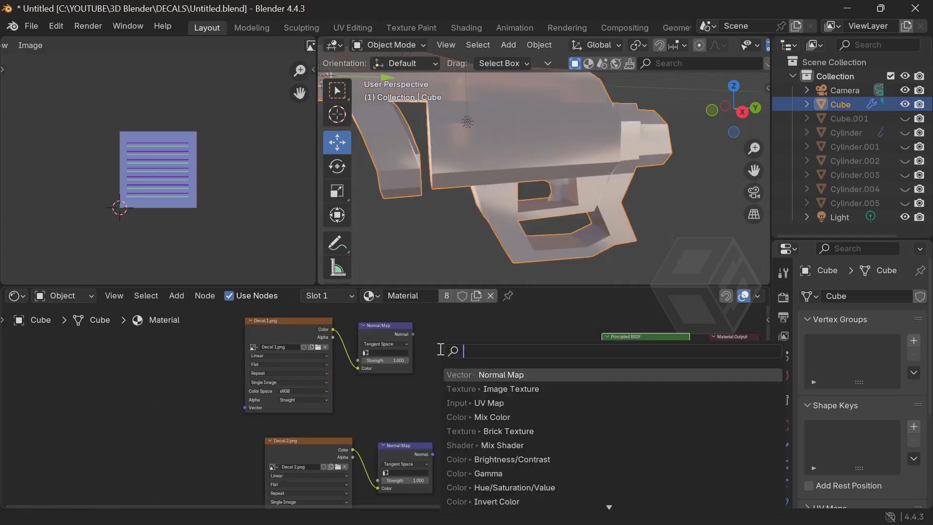
{"action": "left_click", "coordinate": [462, 417]}
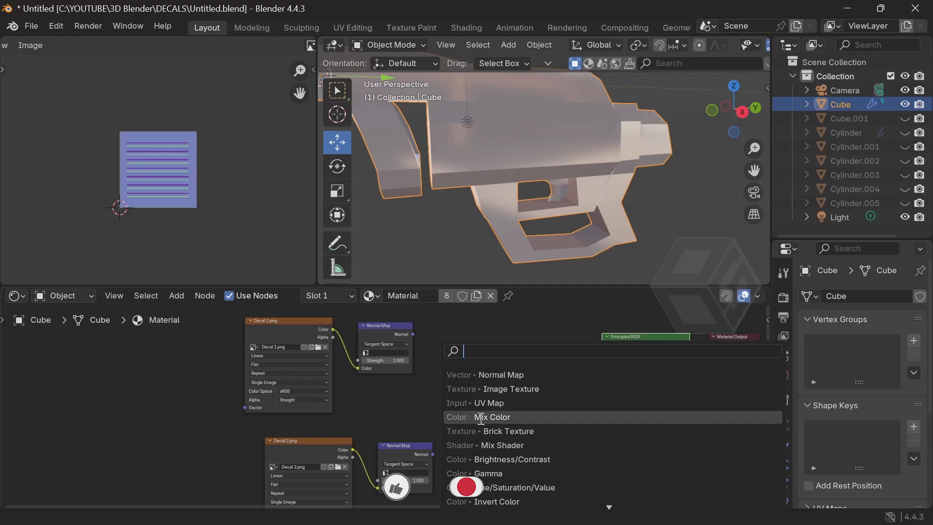
{"action": "left_click", "coordinate": [468, 363]}
{"action": "scroll", "coordinate": [459, 378], "scroll_direction": "up", "scroll_amount": 2}
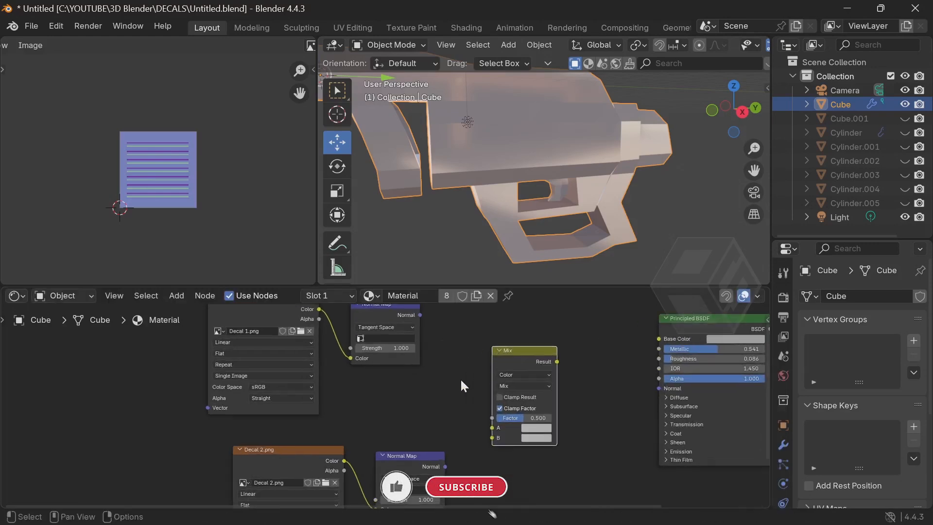
{"action": "scroll", "coordinate": [511, 415], "scroll_direction": "up", "scroll_amount": 1}
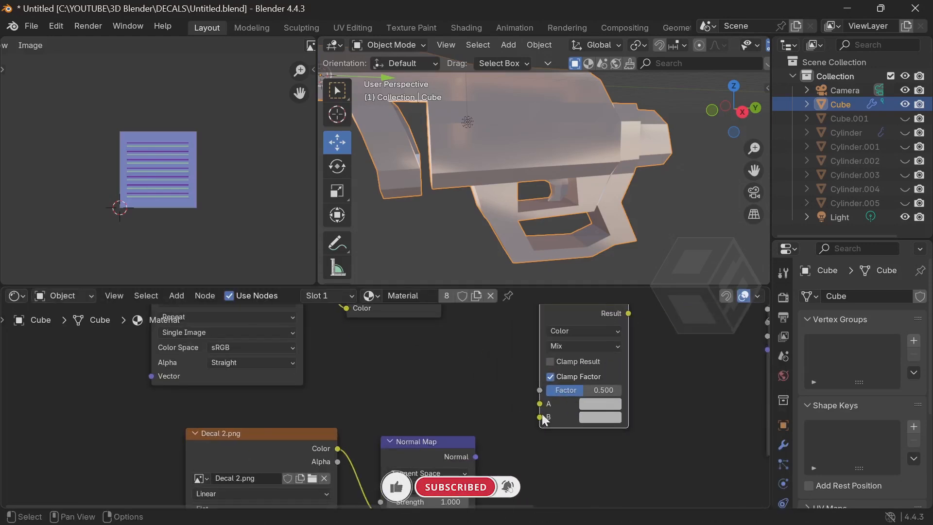
- Move the two Normal Map nodes close together beside the Mix node
{"action": "scroll", "coordinate": [508, 390], "scroll_direction": "down", "scroll_amount": 2}
{"action": "middle_click_drag", "start_coordinate": [436, 331], "coordinate": [426, 385]}
{"action": "left_click_drag", "start_coordinate": [395, 331], "coordinate": [438, 373]}
{"action": "left_click_drag", "start_coordinate": [422, 473], "coordinate": [447, 438]}
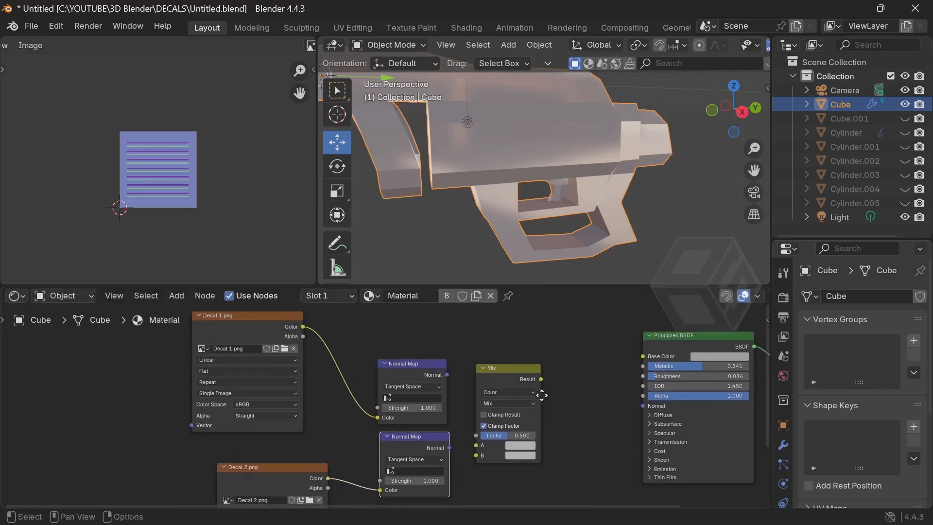
- Connect the upper Normal Map to Mix input A, the lower one to input B, and Mix Result to the Principled BSDF's Normal input
{"action": "scroll", "coordinate": [521, 361], "scroll_direction": "up", "scroll_amount": 3}
{"action": "left_click_drag", "start_coordinate": [393, 314], "coordinate": [435, 453]}
{"action": "scroll", "coordinate": [576, 388], "scroll_direction": "down", "scroll_amount": 1}
{"action": "middle_click_drag", "start_coordinate": [579, 387], "coordinate": [499, 417]}
{"action": "left_click_drag", "start_coordinate": [460, 366], "coordinate": [600, 404]}
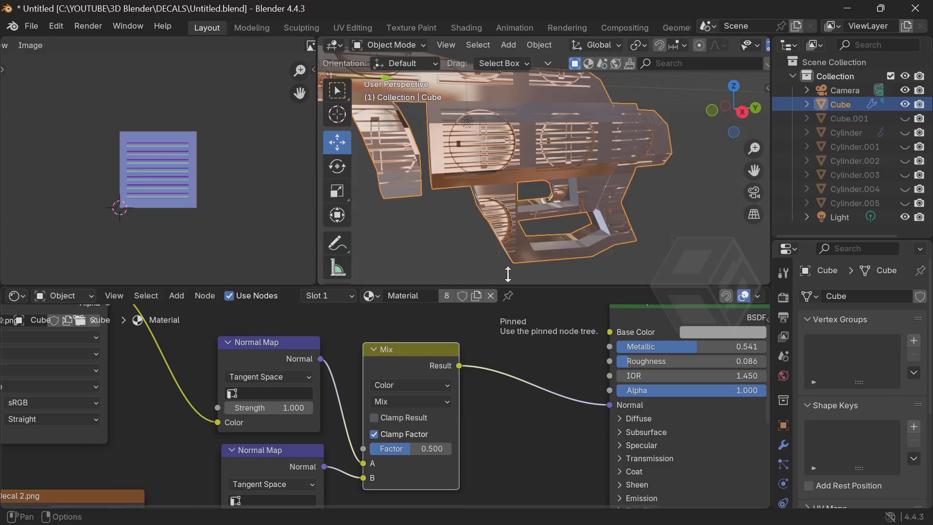
{"action": "scroll", "coordinate": [471, 345], "scroll_direction": "down", "scroll_amount": 1}
{"action": "scroll", "coordinate": [451, 376], "scroll_direction": "down", "scroll_amount": 3}
{"action": "middle_click_drag", "start_coordinate": [442, 383], "coordinate": [551, 361]}
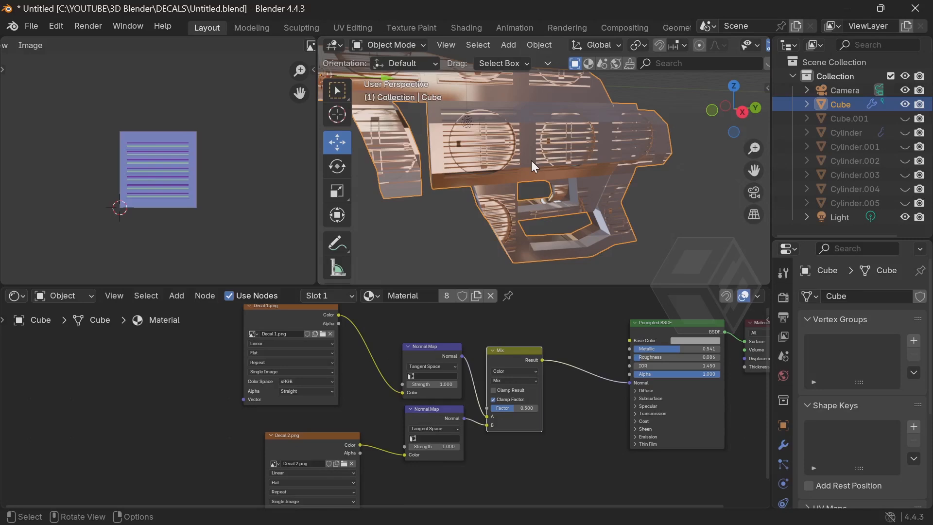
{"action": "mouse_move", "coordinate": [507, 184]}
{"action": "middle_mouse_down"}
{"action": "mouse_move", "coordinate": [497, 147]}
{"action": "mouse_move", "coordinate": [424, 137]}
{"action": "mouse_move", "coordinate": [404, 165]}
{"action": "mouse_move", "coordinate": [494, 175]}
{"action": "mouse_move", "coordinate": [506, 188]}
{"action": "mouse_move", "coordinate": [504, 176]}
{"action": "middle_mouse_up"}
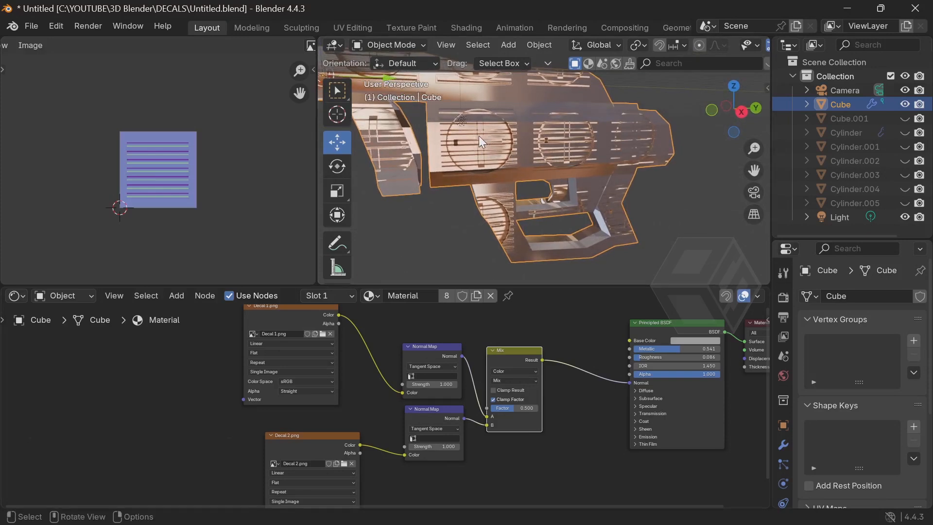
- Add Texture Coordinate and Mapping nodes linked to the Decal 2.png texture's Vector input
{"action": "middle_click_drag", "start_coordinate": [376, 361], "coordinate": [445, 339]}
{"action": "middle_click_drag", "start_coordinate": [433, 380], "coordinate": [437, 336]}
{"action": "left_click", "coordinate": [391, 368]}
{"action": "scroll", "coordinate": [374, 383], "scroll_direction": "up", "scroll_amount": 2}
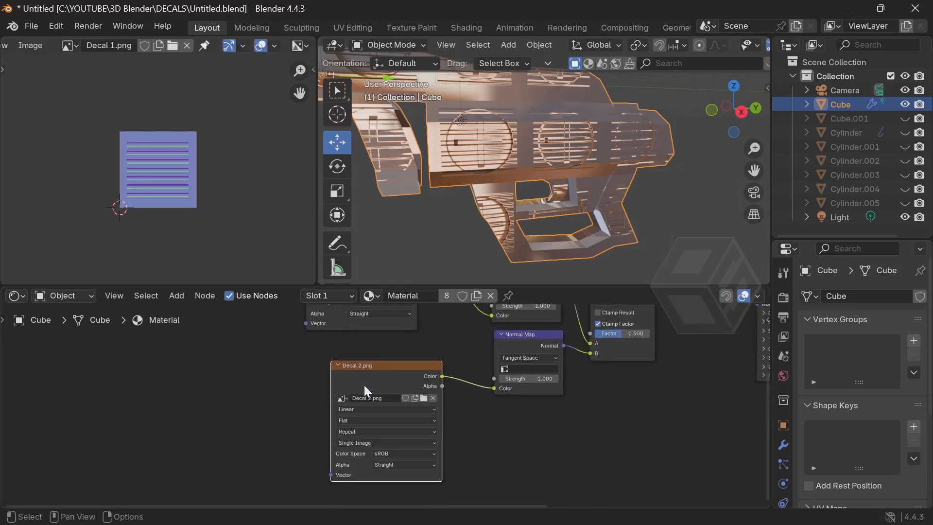
{"action": "scroll", "coordinate": [367, 391], "scroll_direction": "up", "scroll_amount": 2}
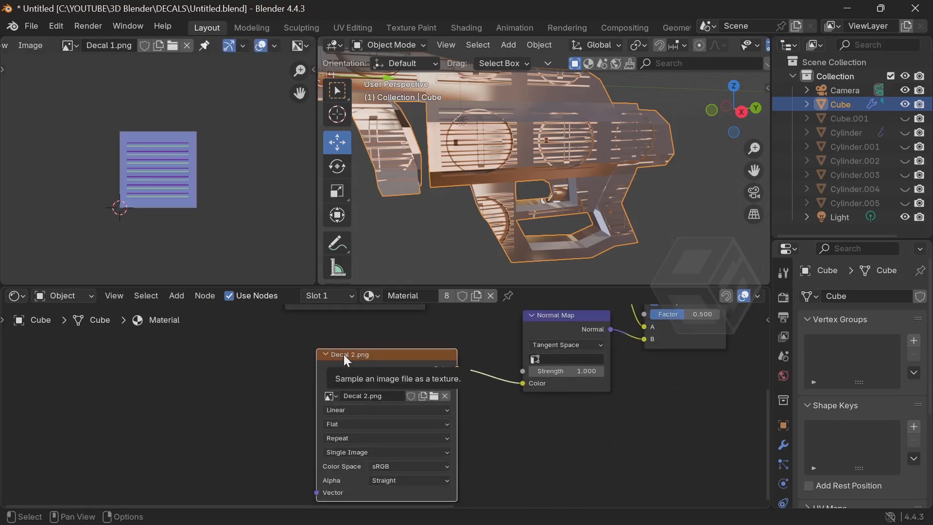
{"action": "key", "text": "ctrl+t"}
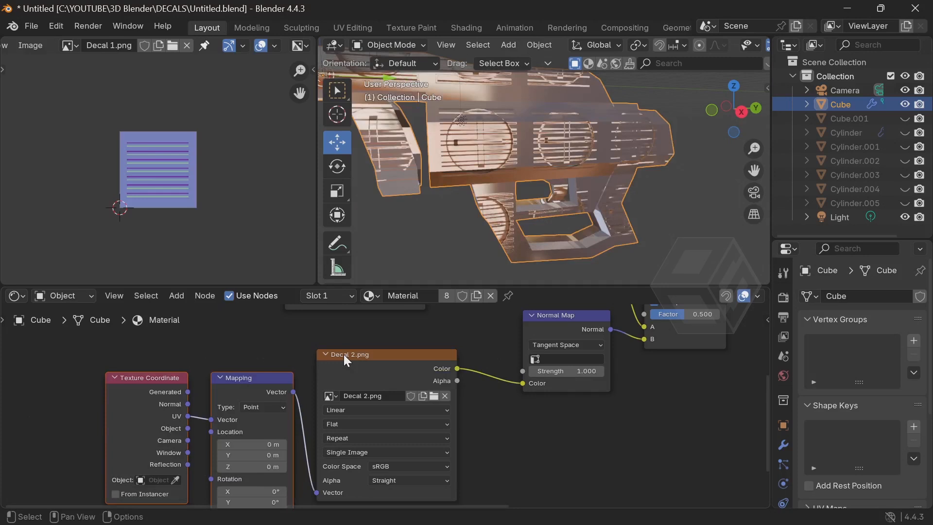
- Set the Decal 2.png Mapping node's scale to 5 on X, Y and Z and inspect the screw heads on the gun
{"action": "middle_click_drag", "start_coordinate": [258, 447], "coordinate": [209, 360]}
{"action": "scroll", "coordinate": [224, 389], "scroll_direction": "up", "scroll_amount": 4}
{"action": "middle_click_drag", "start_coordinate": [227, 413], "coordinate": [298, 398]}
{"action": "scroll", "coordinate": [269, 439], "scroll_direction": "up", "scroll_amount": 1}
{"action": "middle_click_drag", "start_coordinate": [275, 438], "coordinate": [272, 414]}
{"action": "left_click_drag", "start_coordinate": [235, 426], "coordinate": [235, 462]}
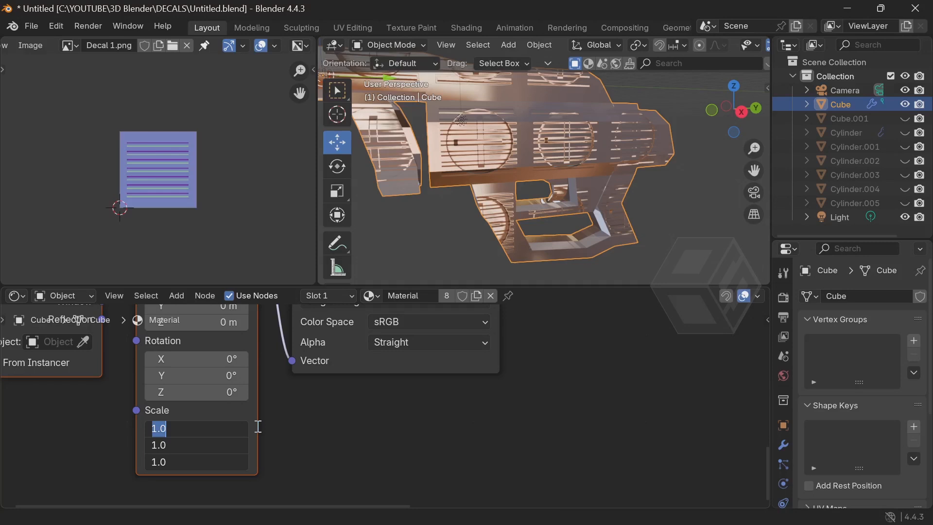
{"action": "type", "text": "5"}
{"action": "key", "text": "Return"}
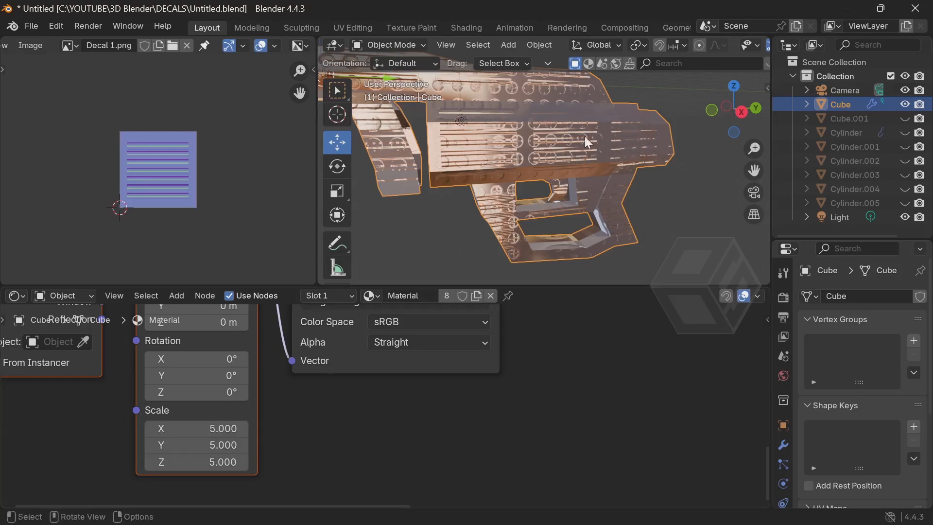
{"action": "middle_click_drag", "start_coordinate": [588, 142], "coordinate": [522, 178]}
{"action": "scroll", "coordinate": [522, 180], "scroll_direction": "up", "scroll_amount": 8}
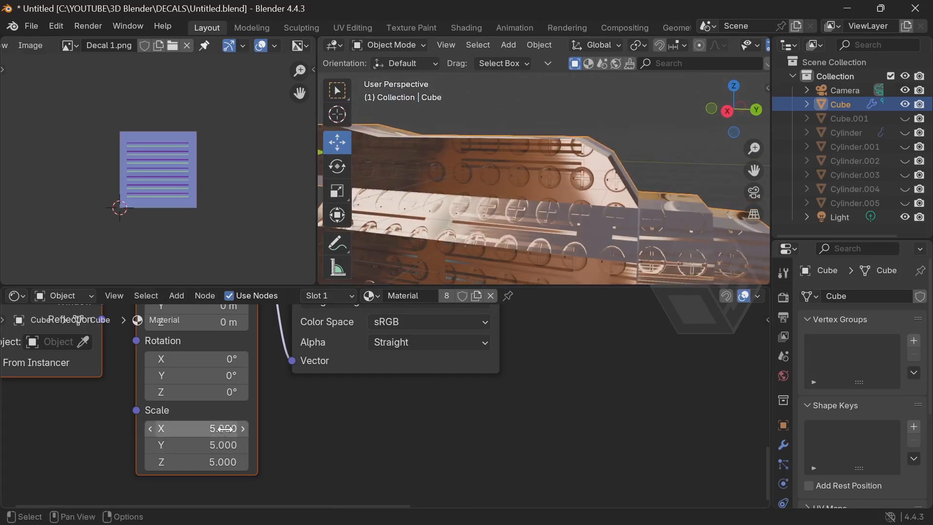
- Set the Decal 2.png Mapping node's scale to 10 on X, Y and Z and inspect the whole gun
{"action": "mouse_move", "coordinate": [222, 429]}
{"action": "left_mouse_down"}
{"action": "mouse_move", "coordinate": [222, 462]}
{"action": "mouse_move", "coordinate": [223, 429]}
{"action": "left_mouse_up"}
{"action": "type", "text": "10"}
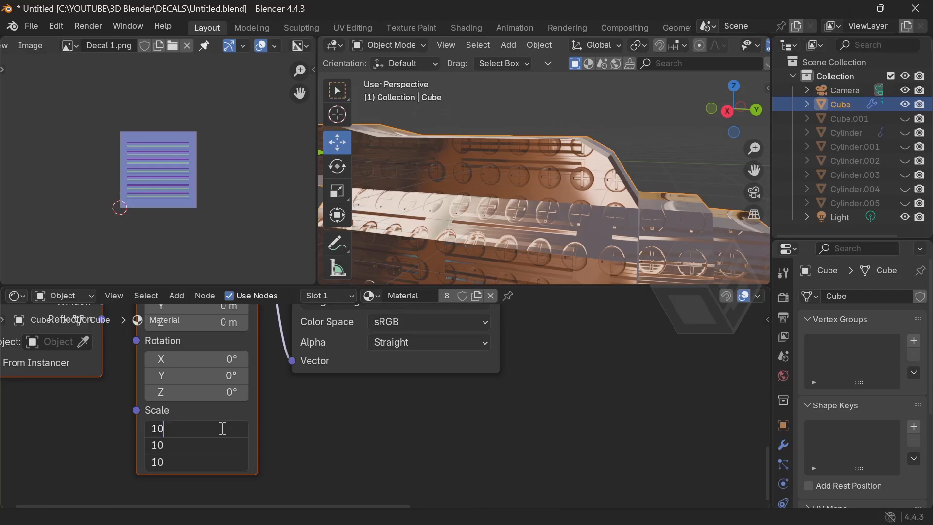
{"action": "key", "text": "Return"}
{"action": "left_click", "coordinate": [455, 216]}
{"action": "middle_click_drag", "start_coordinate": [456, 217], "coordinate": [508, 197]}
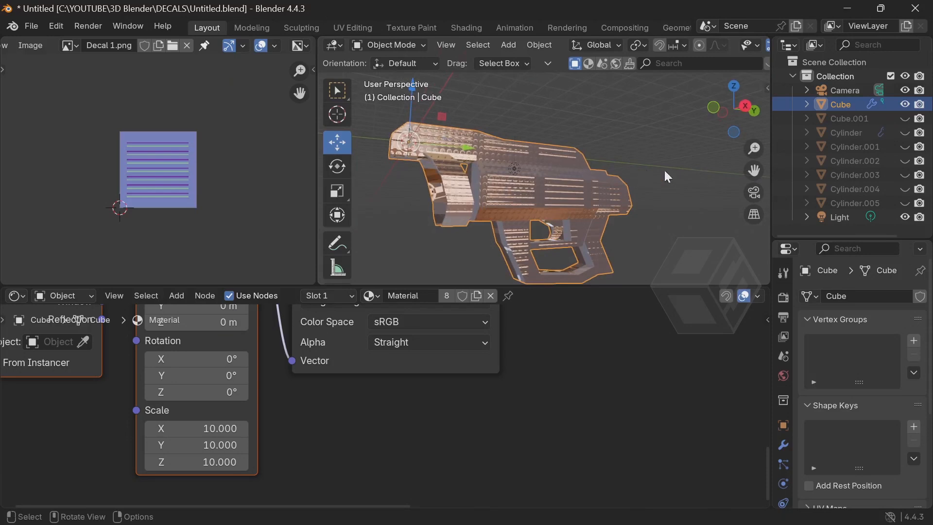
- Unhide Cube.001, the frame behind the gun body, and select it in the viewport
{"action": "left_click", "coordinate": [905, 118]}
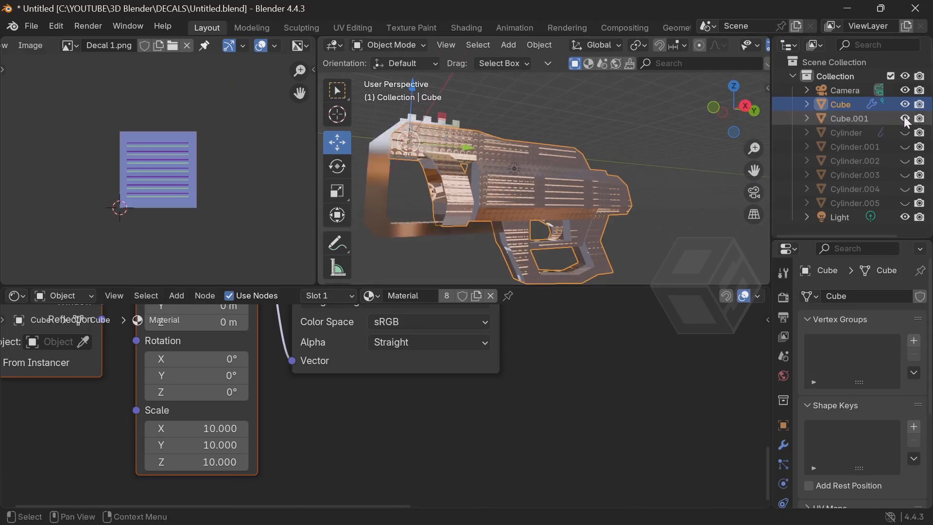
{"action": "middle_click_drag", "start_coordinate": [634, 141], "coordinate": [635, 161]}
{"action": "middle_click_drag", "start_coordinate": [552, 202], "coordinate": [611, 195]}
{"action": "scroll", "coordinate": [603, 161], "scroll_direction": "up", "scroll_amount": 3}
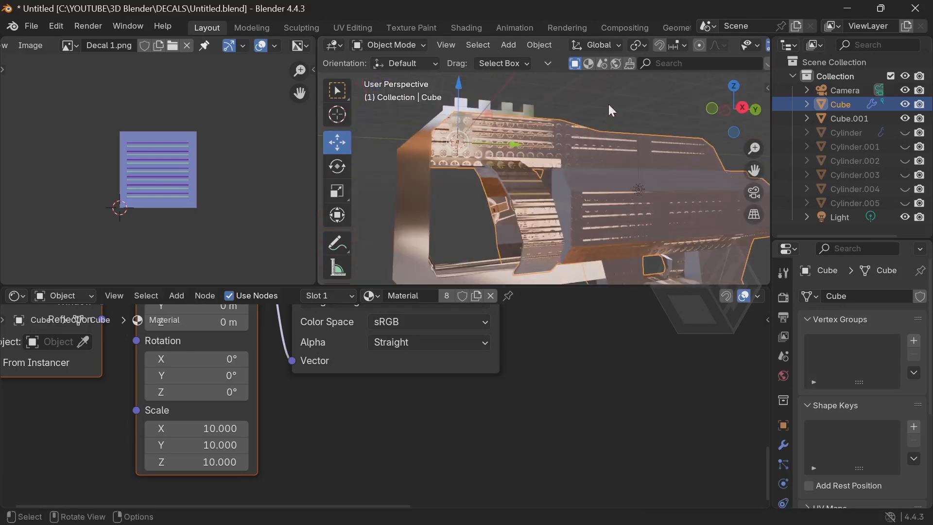
{"action": "left_click", "coordinate": [410, 200]}
{"action": "scroll", "coordinate": [410, 201], "scroll_direction": "down", "scroll_amount": 3}
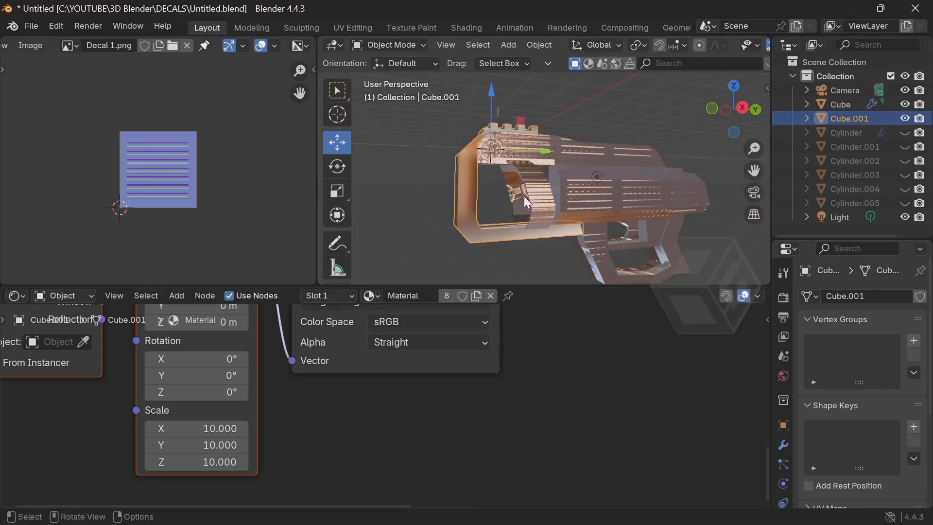
{"action": "middle_click_drag", "start_coordinate": [508, 212], "coordinate": [500, 215]}
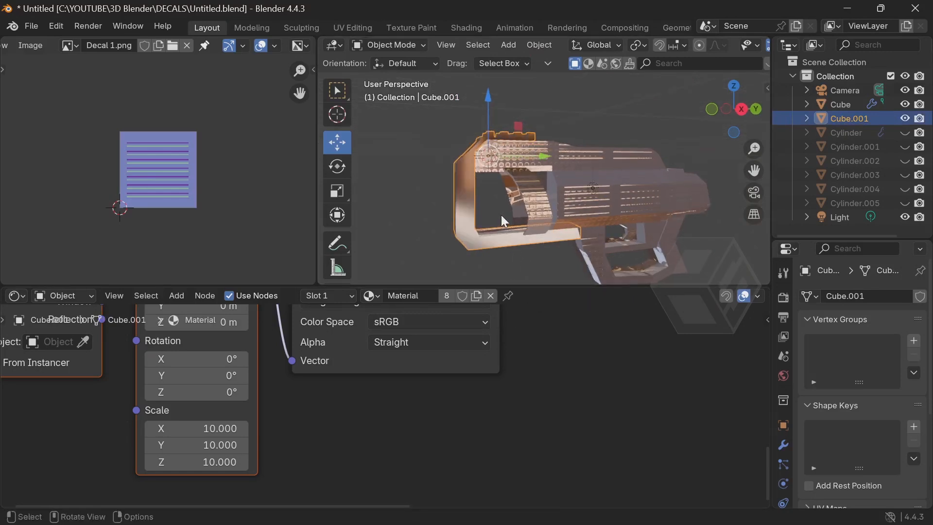
- Select the gun body and check which material it uses for comparison with the frame's material
{"action": "middle_click_drag", "start_coordinate": [515, 309], "coordinate": [518, 331]}
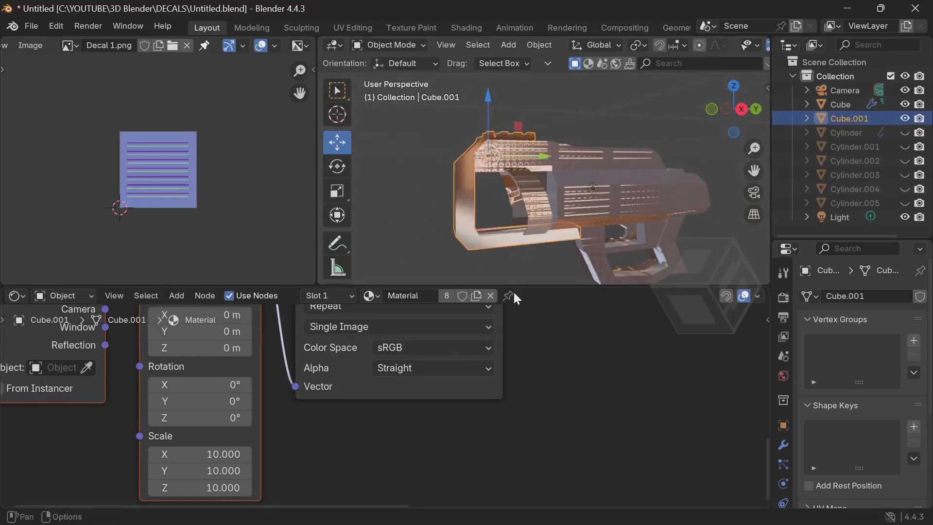
{"action": "left_click", "coordinate": [577, 138]}
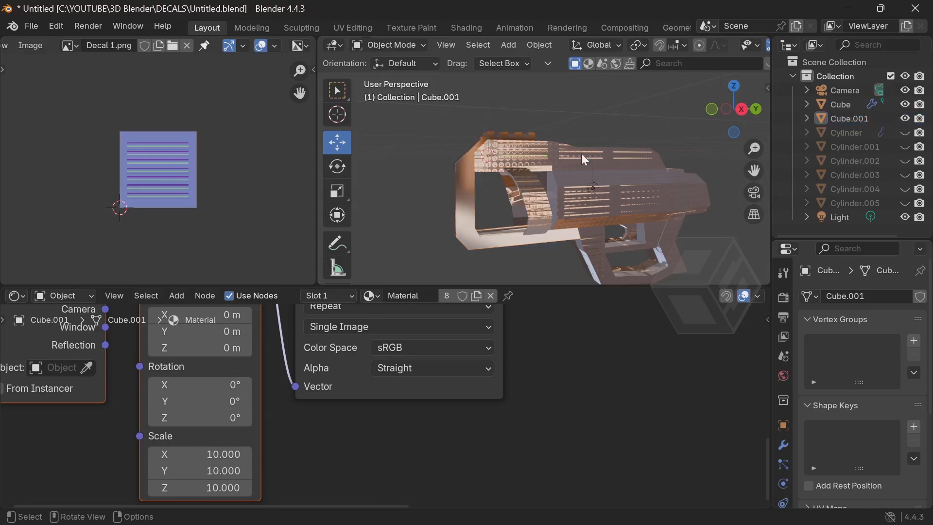
{"action": "left_click", "coordinate": [585, 165]}
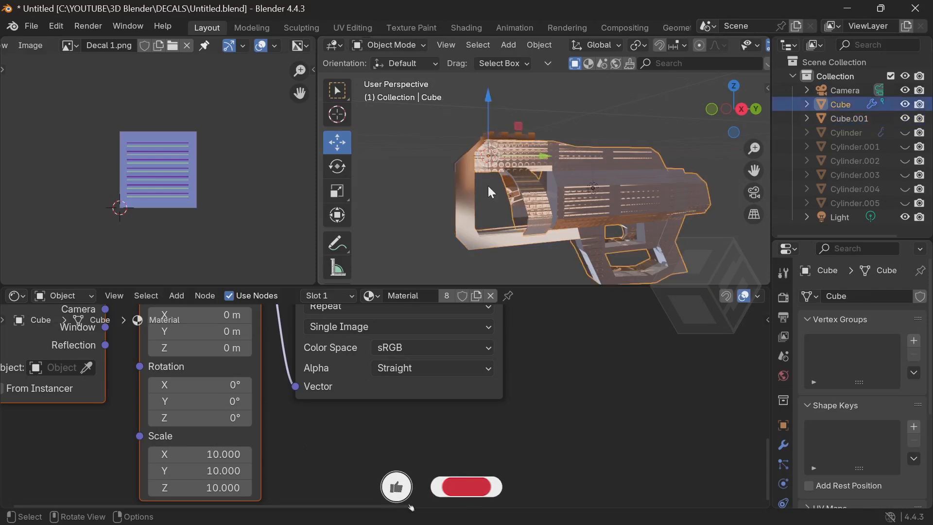
{"action": "left_click", "coordinate": [576, 116]}
{"action": "left_click", "coordinate": [593, 188]}
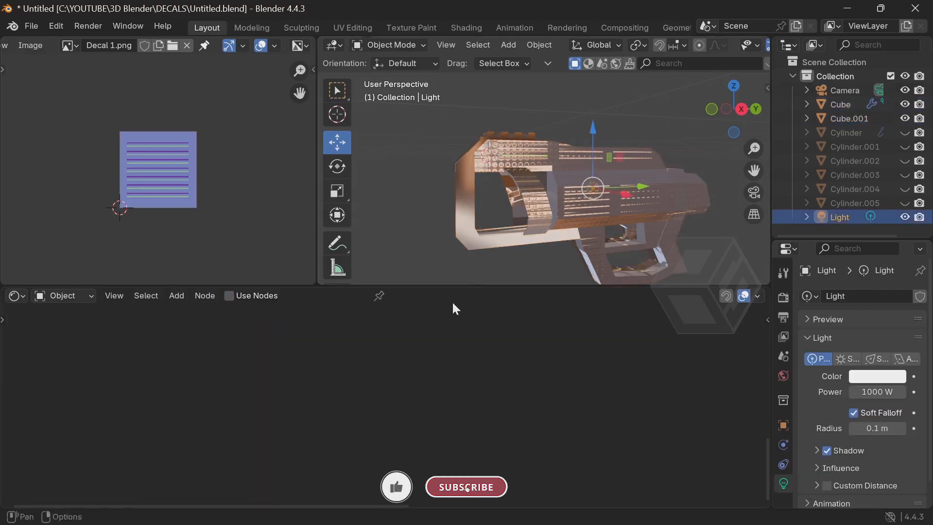
{"action": "left_click", "coordinate": [652, 160]}
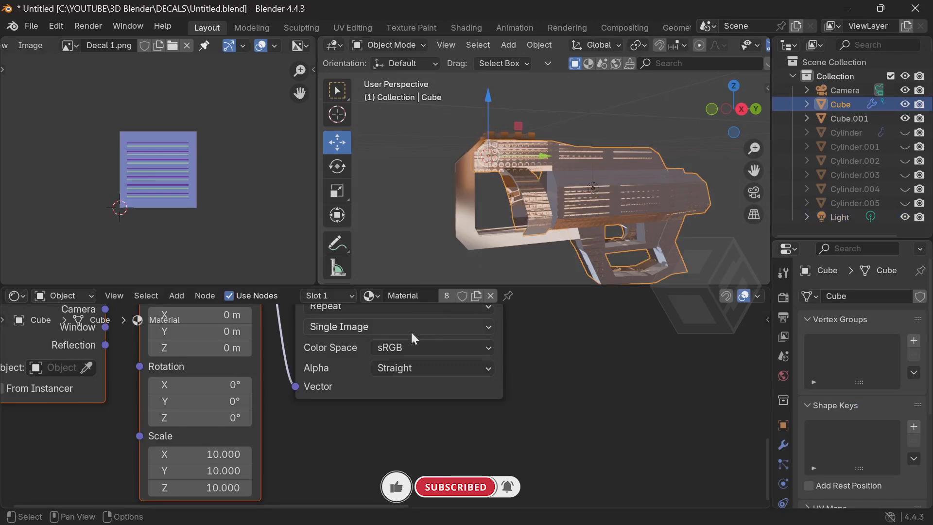
{"action": "scroll", "coordinate": [414, 333], "scroll_direction": "up", "scroll_amount": 1}
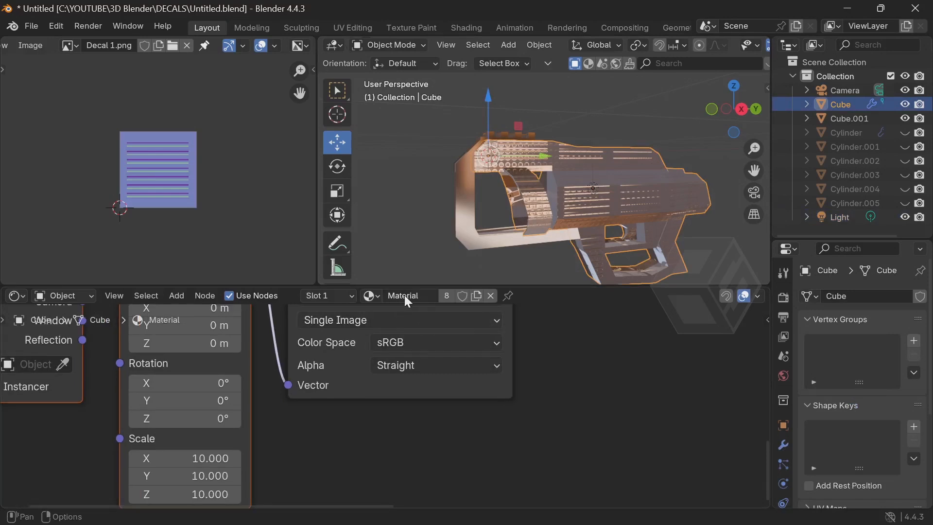
- Make the shared material on the Cube.001 frame a single-user copy and bring its decal nodes into view
{"action": "left_click", "coordinate": [467, 192]}
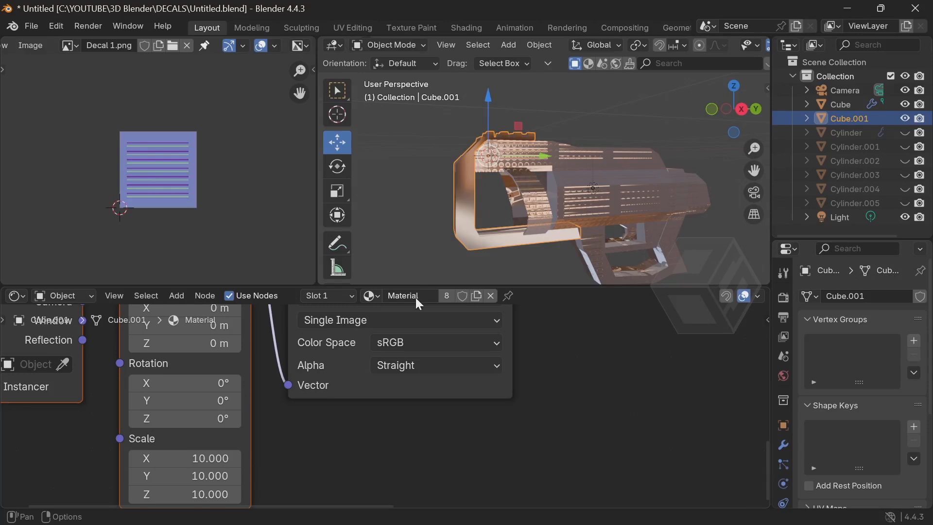
{"action": "left_click", "coordinate": [446, 296]}
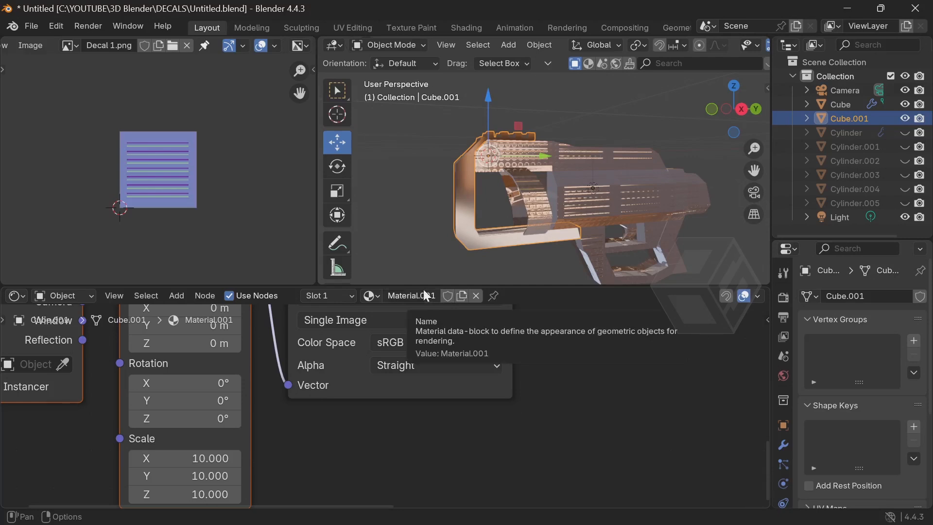
{"action": "left_click", "coordinate": [426, 297]}
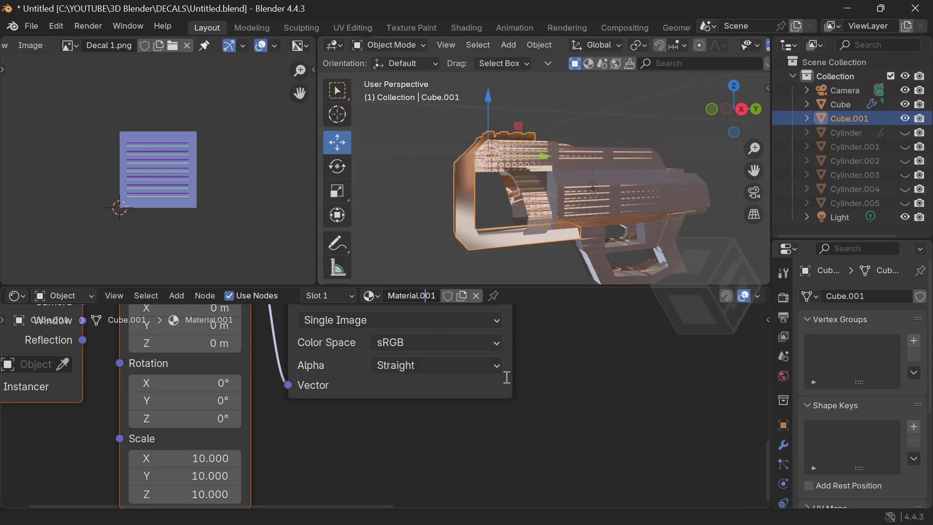
{"action": "scroll", "coordinate": [547, 355], "scroll_direction": "down", "scroll_amount": 3}
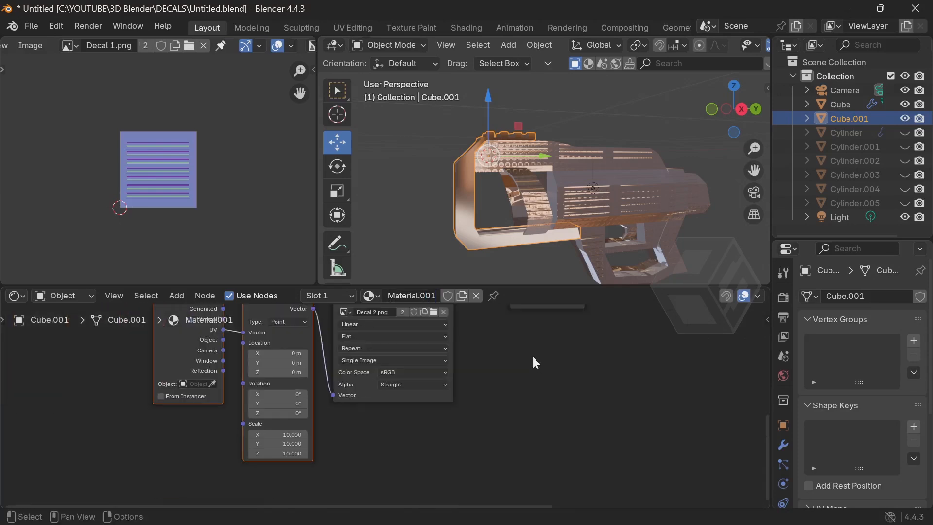
{"action": "middle_click_drag", "start_coordinate": [532, 355], "coordinate": [506, 450]}
{"action": "middle_click_drag", "start_coordinate": [533, 374], "coordinate": [555, 466]}
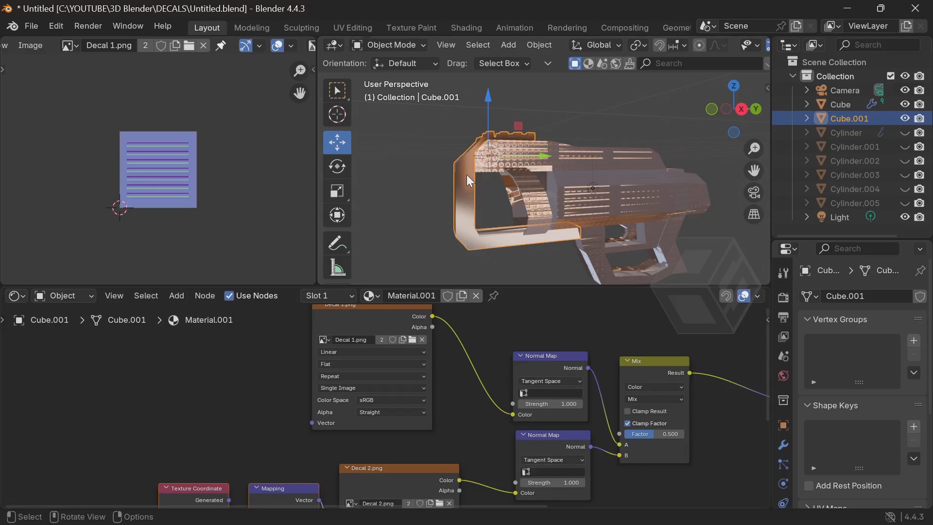
- Reselect the Cube.001 frame and review its complete material node tree and the decal pattern on the gun
{"action": "left_click", "coordinate": [588, 186]}
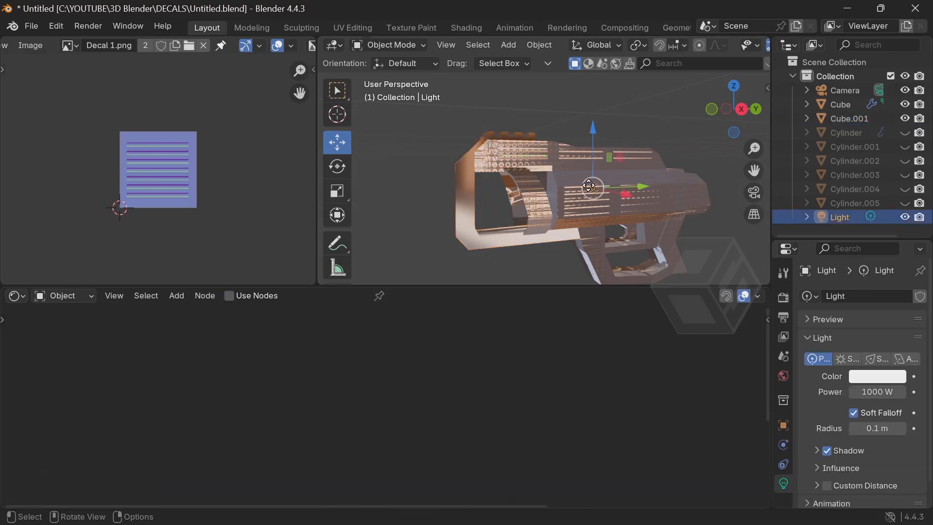
{"action": "left_click", "coordinate": [462, 210]}
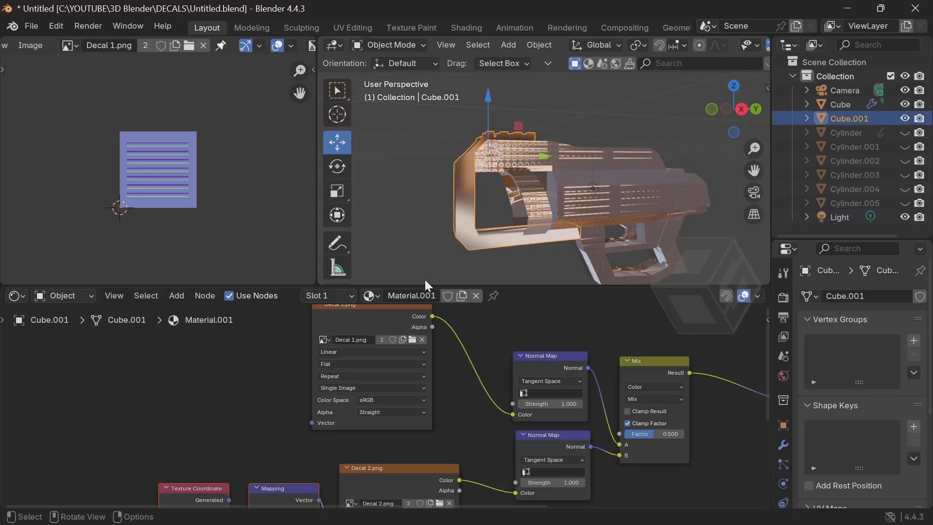
{"action": "scroll", "coordinate": [362, 434], "scroll_direction": "down", "scroll_amount": 3}
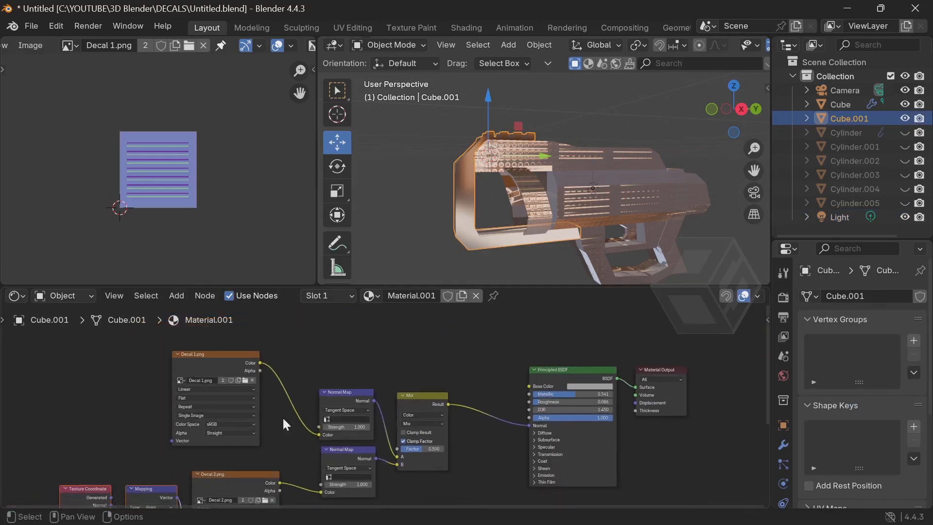
{"action": "scroll", "coordinate": [452, 169], "scroll_direction": "up", "scroll_amount": 2}
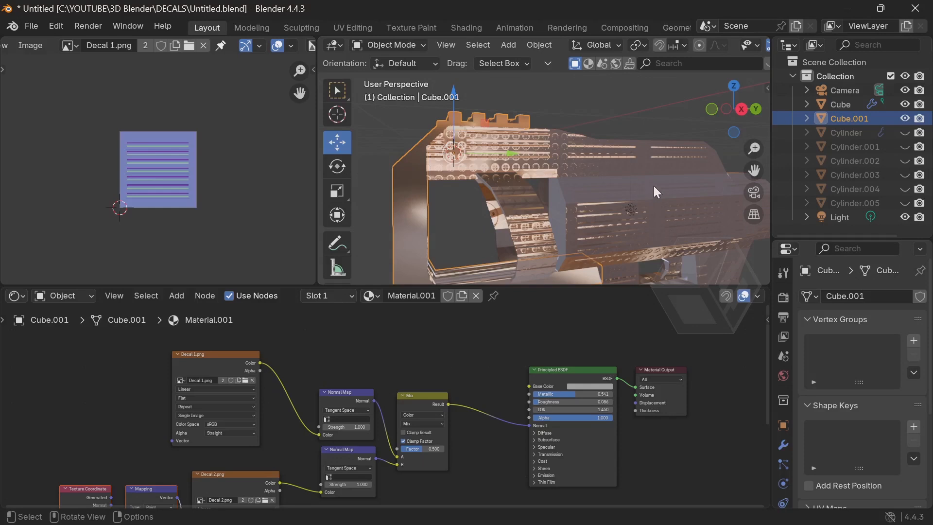
{"action": "scroll", "coordinate": [614, 194], "scroll_direction": "down", "scroll_amount": 2}
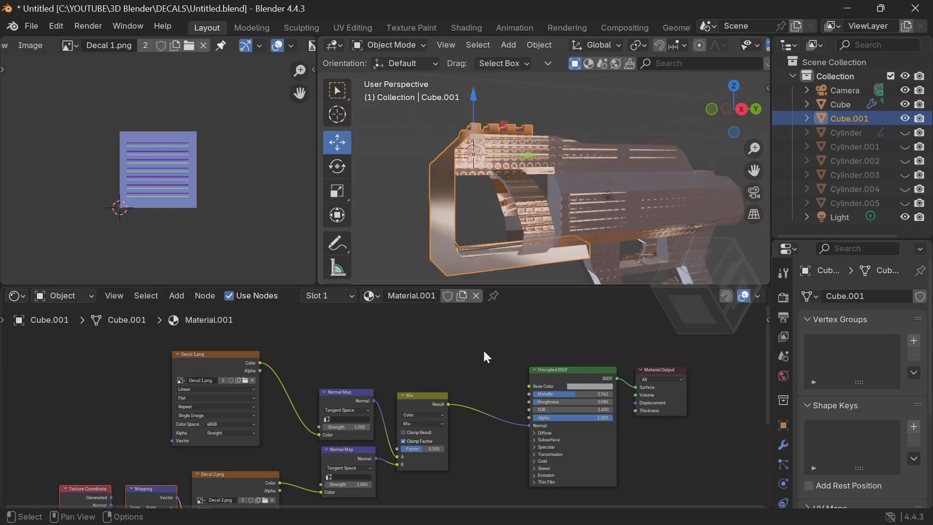
- Enter Edit Mode on the Cube.001 frame and select all of its geometry
{"action": "left_click", "coordinate": [435, 120]}
{"action": "left_click", "coordinate": [442, 176]}
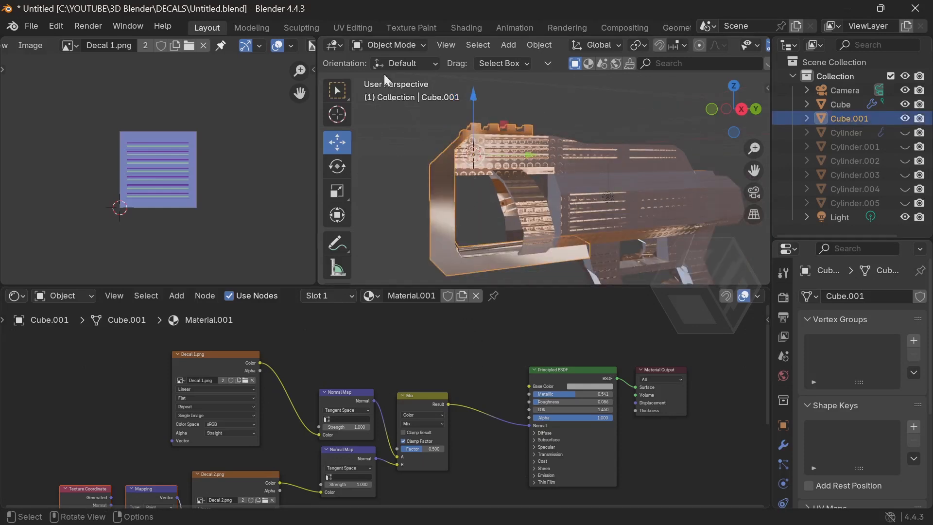
{"action": "left_click", "coordinate": [389, 44]}
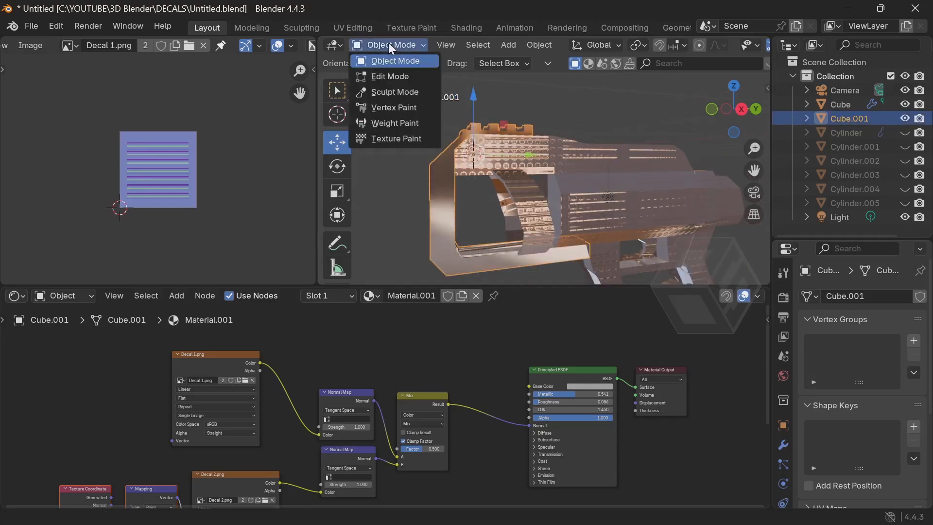
{"action": "left_click", "coordinate": [389, 77]}
{"action": "key", "text": "a"}
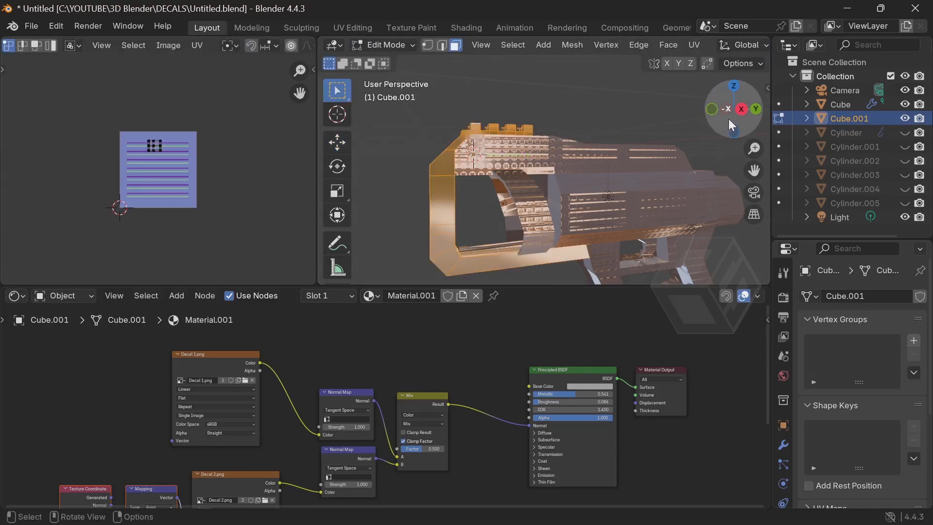
- Project the frame's UVs from the right orthographic view and scale the UV island up about 2.26 times
{"action": "left_click", "coordinate": [741, 109]}
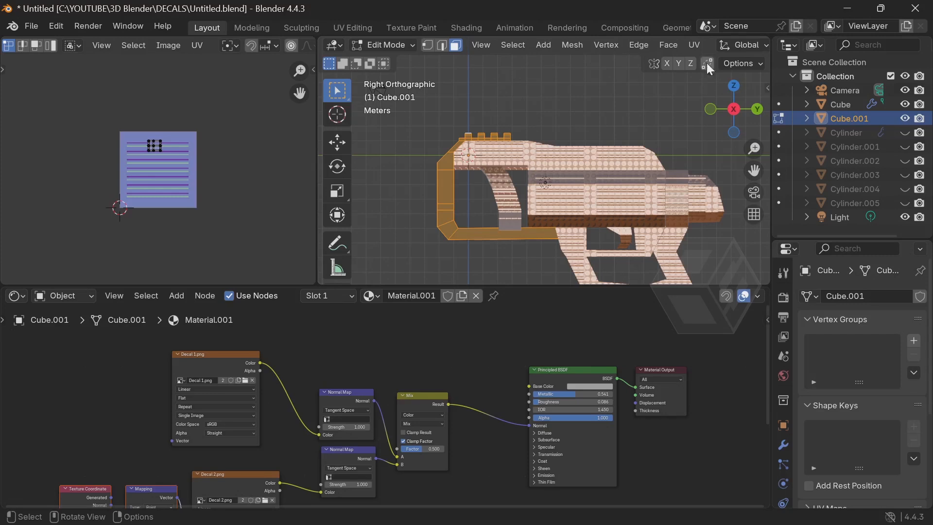
{"action": "left_click", "coordinate": [693, 43]}
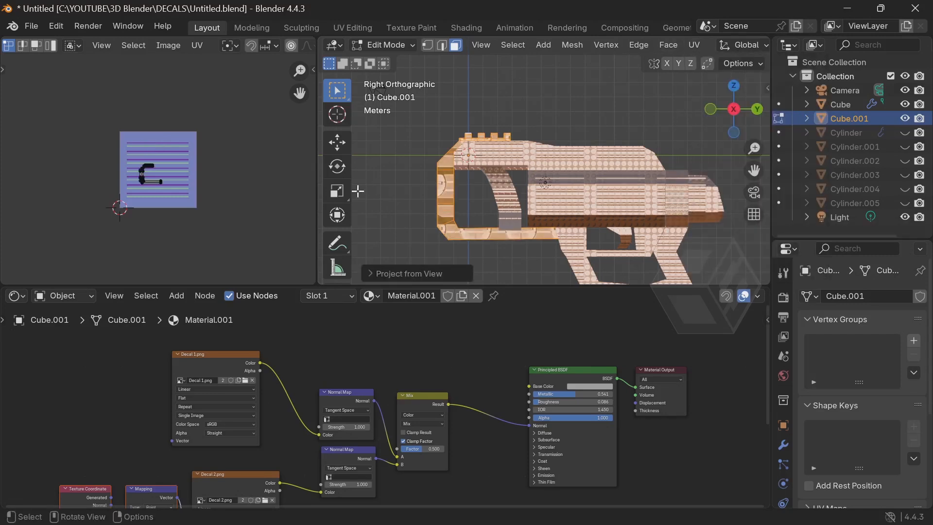
{"action": "scroll", "coordinate": [185, 202], "scroll_direction": "up", "scroll_amount": 6}
{"action": "left_click_drag", "start_coordinate": [30, 109], "coordinate": [208, 245]}
{"action": "scroll", "coordinate": [156, 192], "scroll_direction": "down", "scroll_amount": 6}
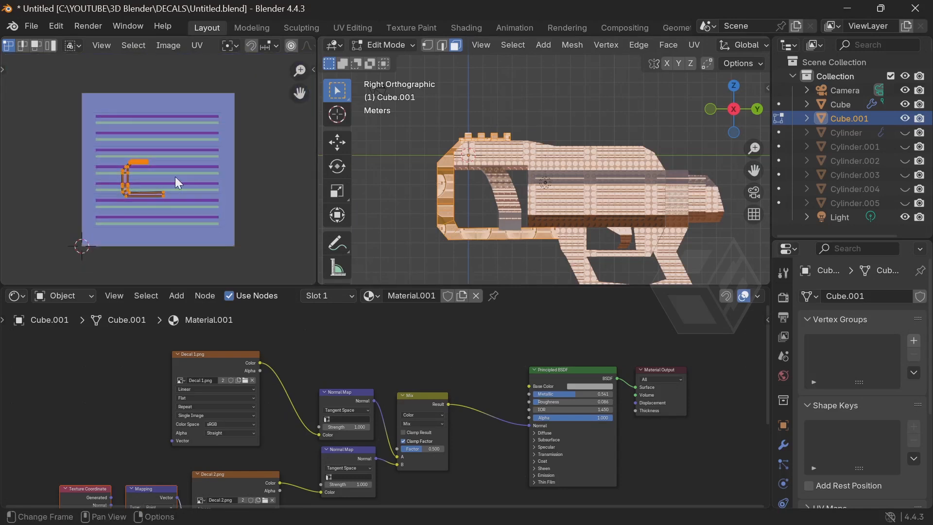
{"action": "key", "text": "s"}
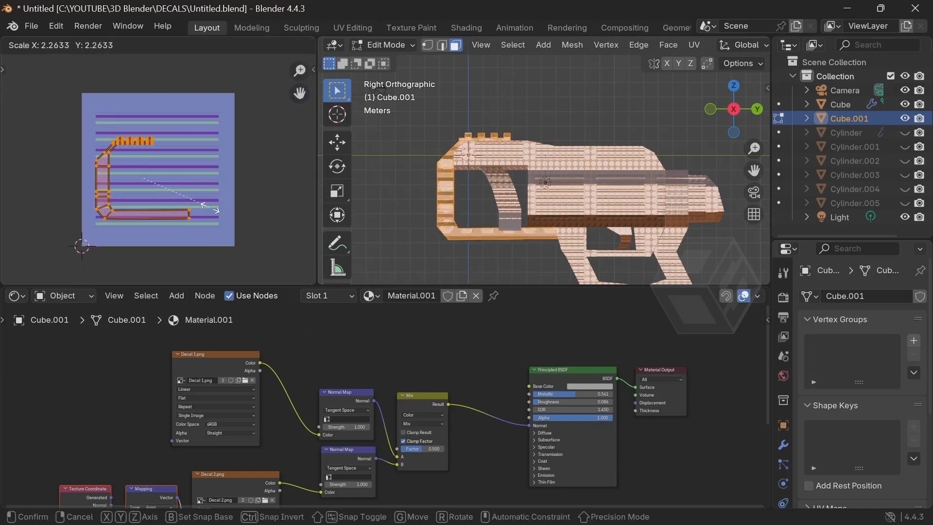
{"action": "left_click", "coordinate": [213, 208]}
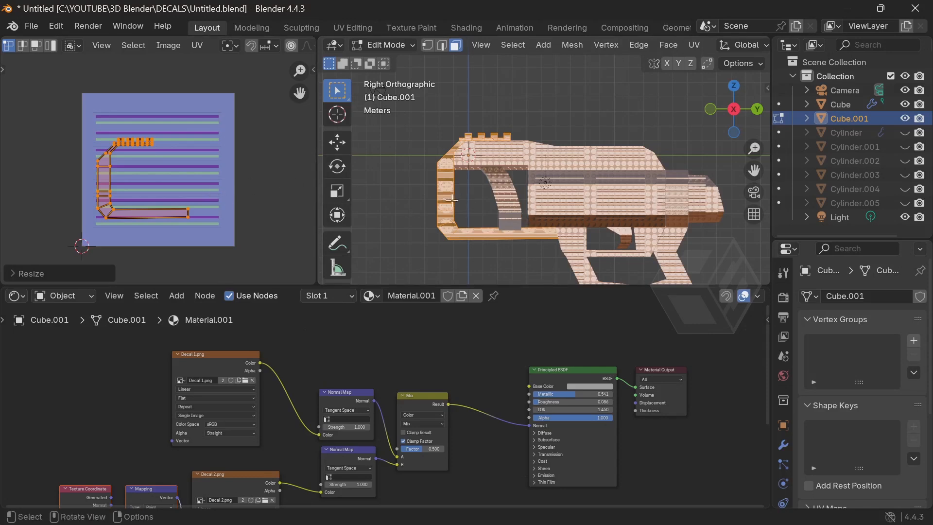
{"action": "scroll", "coordinate": [462, 203], "scroll_direction": "up", "scroll_amount": 5}
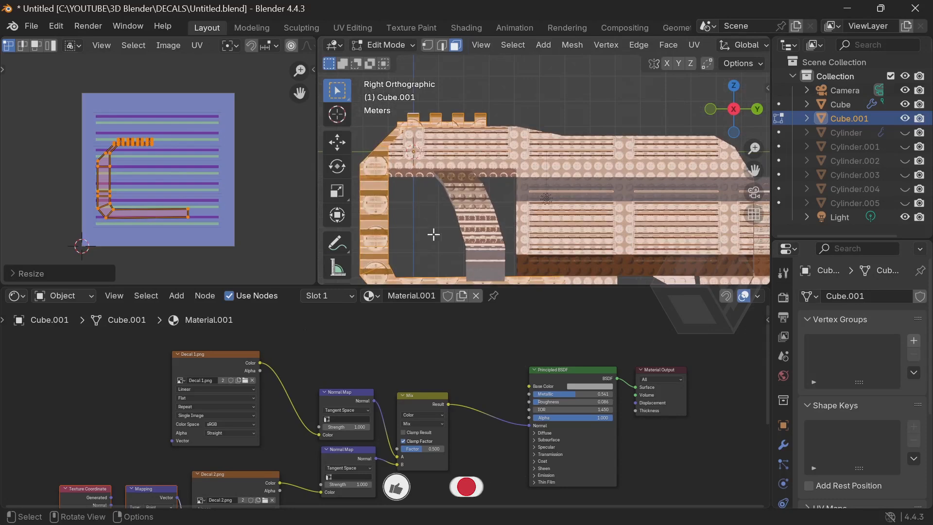
{"action": "scroll", "coordinate": [464, 208], "scroll_direction": "down", "scroll_amount": 2}
{"action": "scroll", "coordinate": [464, 207], "scroll_direction": "up", "scroll_amount": 2}
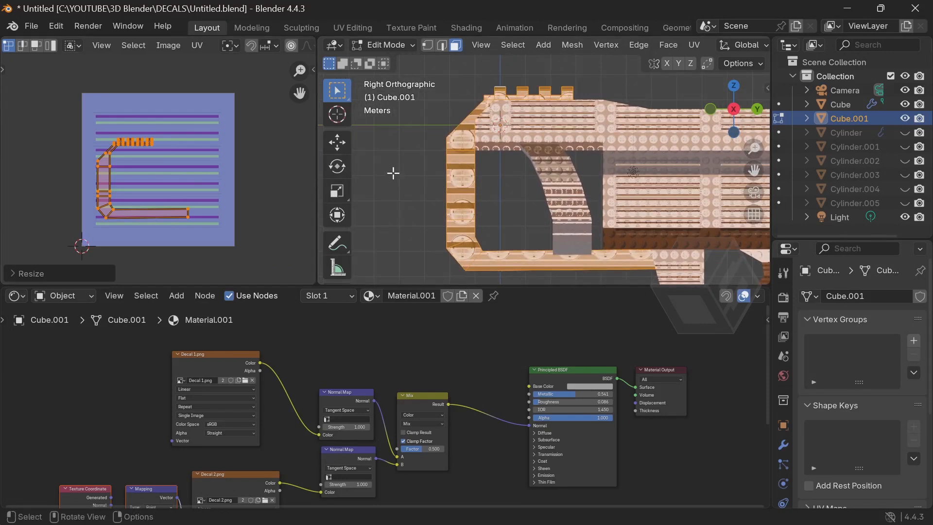
- Return to Object Mode and unhide the Cylinder and Cylinder.001 through Cylinder.005 objects
{"action": "left_click", "coordinate": [395, 44]}
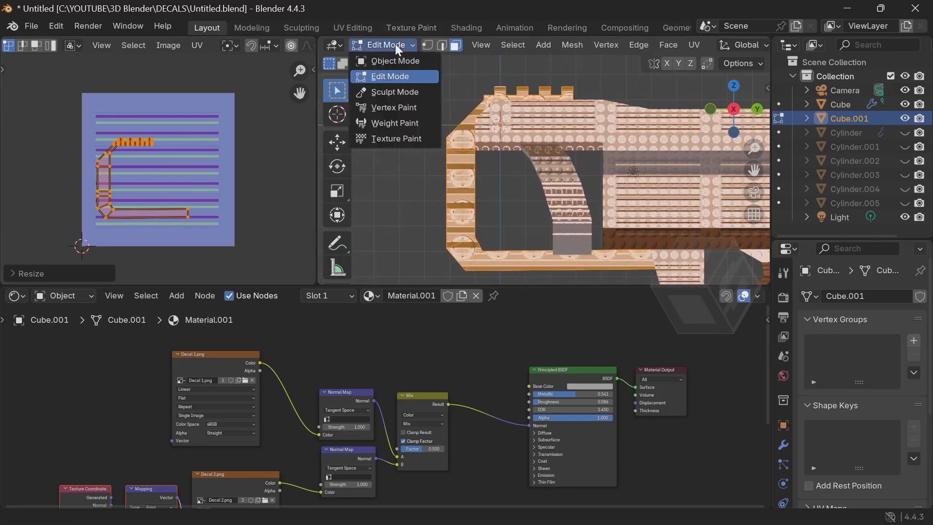
{"action": "left_click", "coordinate": [395, 61]}
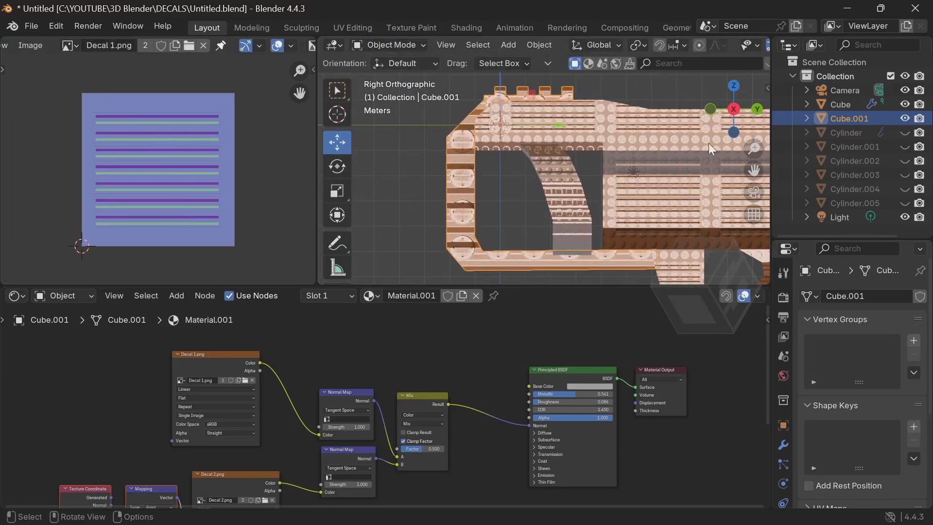
{"action": "left_click", "coordinate": [905, 132]}
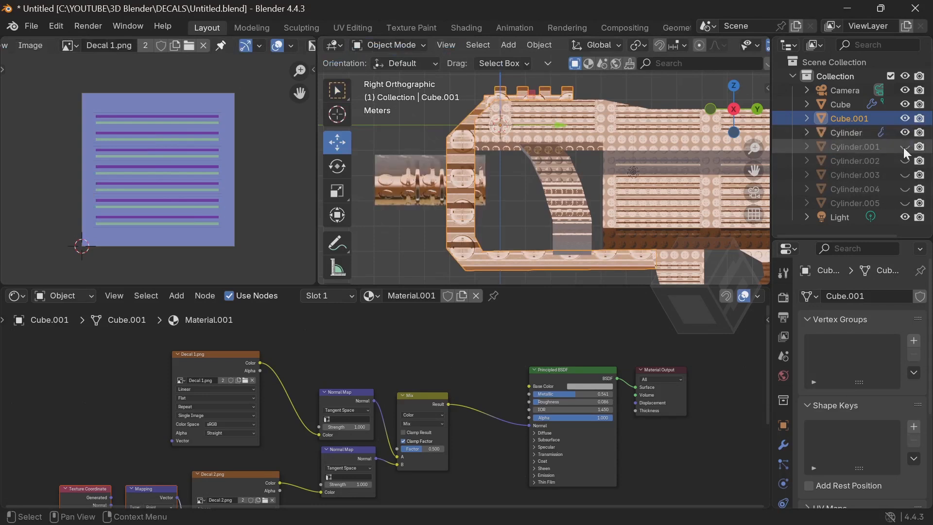
{"action": "left_click", "coordinate": [905, 147]}
{"action": "left_click", "coordinate": [905, 163]}
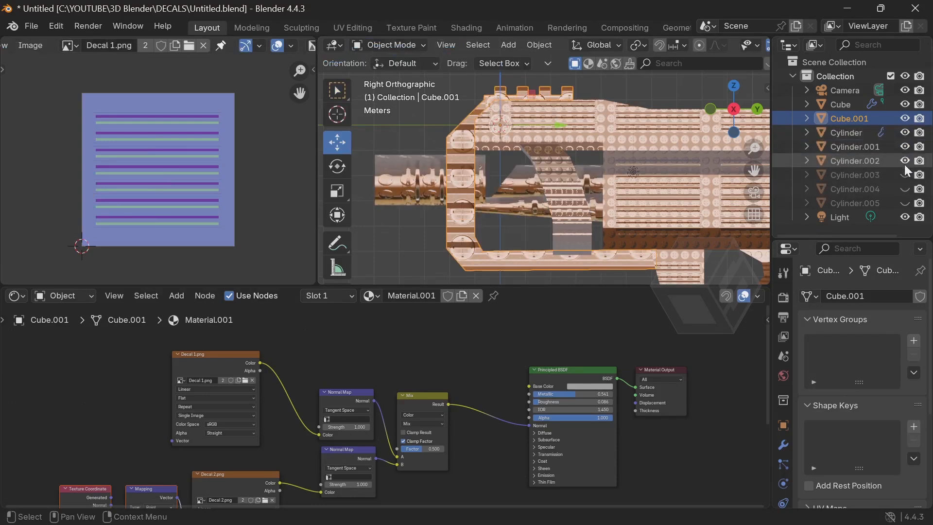
{"action": "left_click", "coordinate": [904, 175]}
{"action": "left_click", "coordinate": [904, 189]}
{"action": "left_click", "coordinate": [905, 204]}
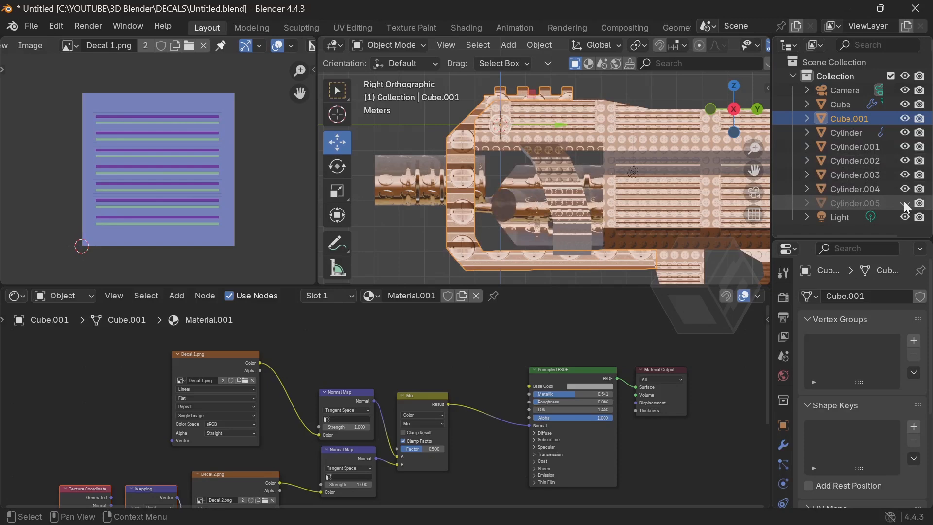
- Make the front Cylinder's material a single-user copy and name it "slongsong depan"
{"action": "scroll", "coordinate": [637, 199], "scroll_direction": "down", "scroll_amount": 2}
{"action": "scroll", "coordinate": [679, 212], "scroll_direction": "up", "scroll_amount": 3}
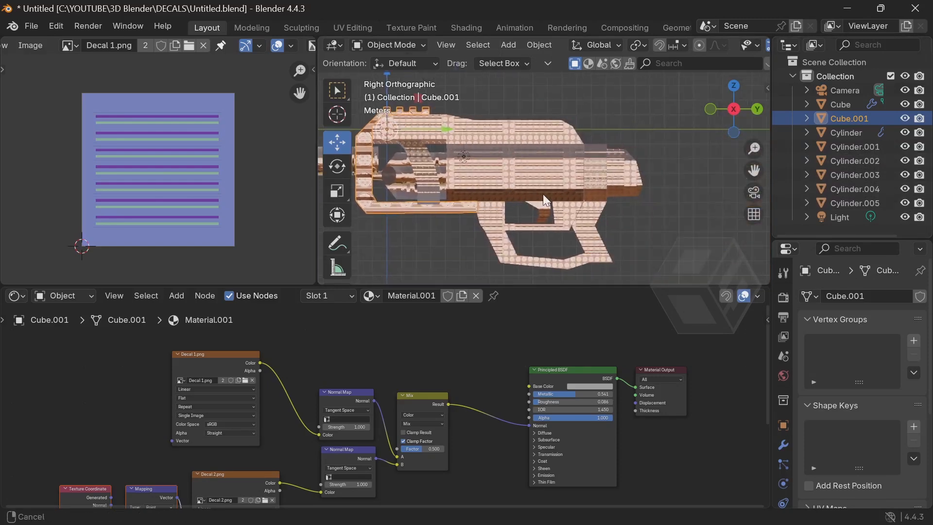
{"action": "middle_click_drag", "start_coordinate": [643, 219], "coordinate": [654, 188]}
{"action": "scroll", "coordinate": [603, 203], "scroll_direction": "up", "scroll_amount": 3}
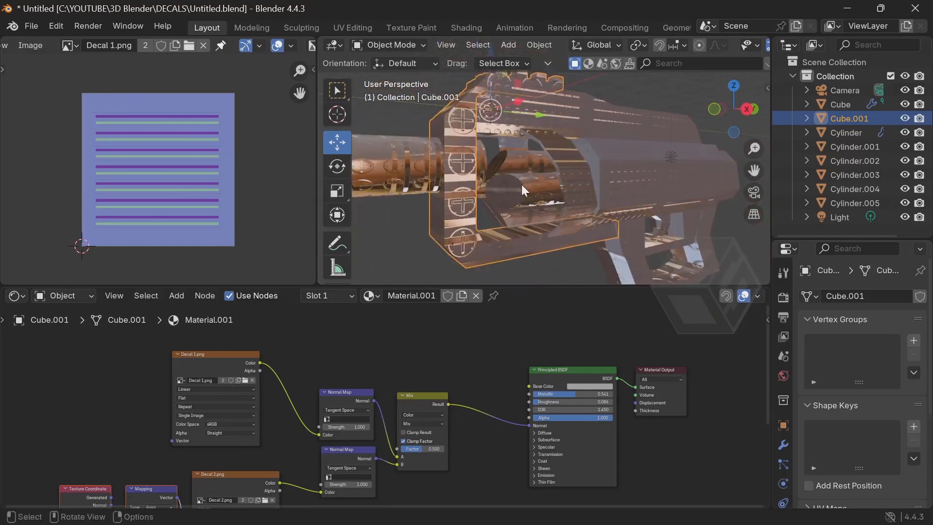
{"action": "left_click", "coordinate": [394, 168]}
{"action": "scroll", "coordinate": [420, 182], "scroll_direction": "down", "scroll_amount": 4}
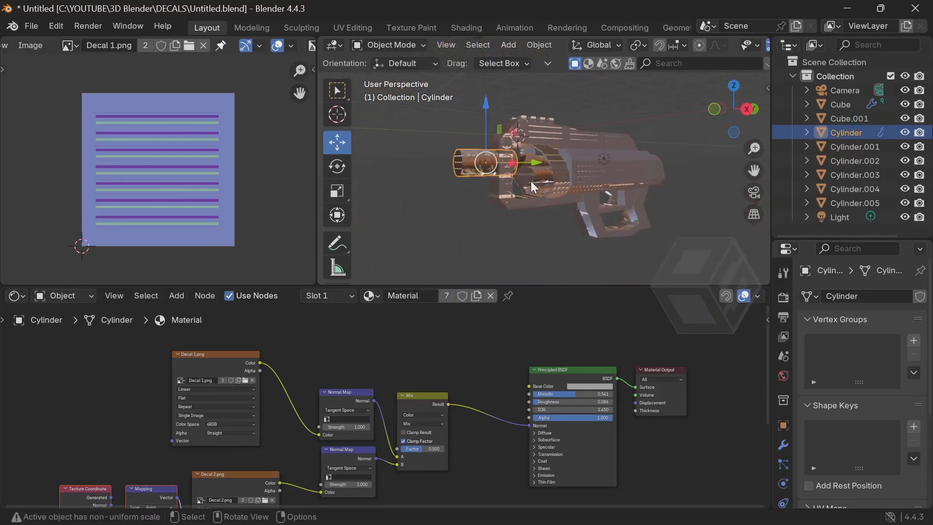
{"action": "left_click", "coordinate": [446, 296]}
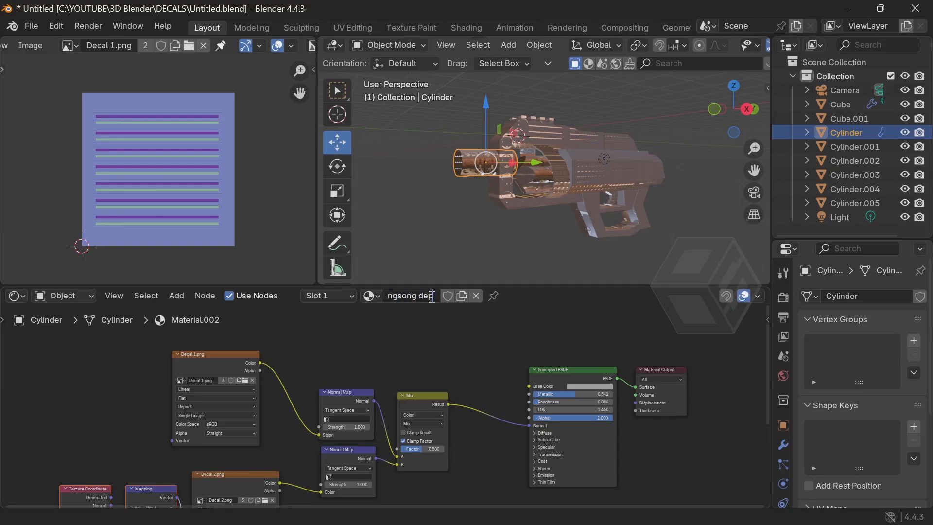
{"action": "key", "text": "Return"}
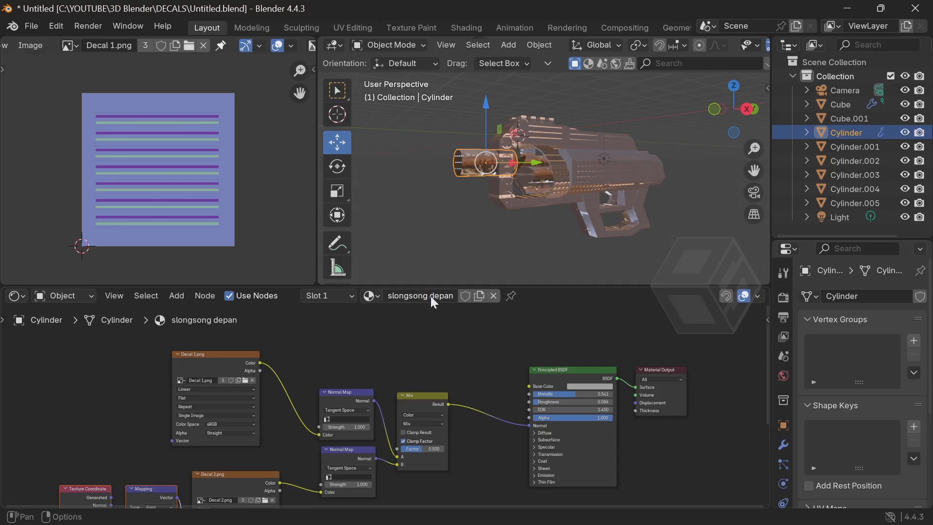
- Disconnect the Decal 1 Normal Map from input A of the Mix node in the front cylinder's material
{"action": "middle_click_drag", "start_coordinate": [599, 187], "coordinate": [524, 156]}
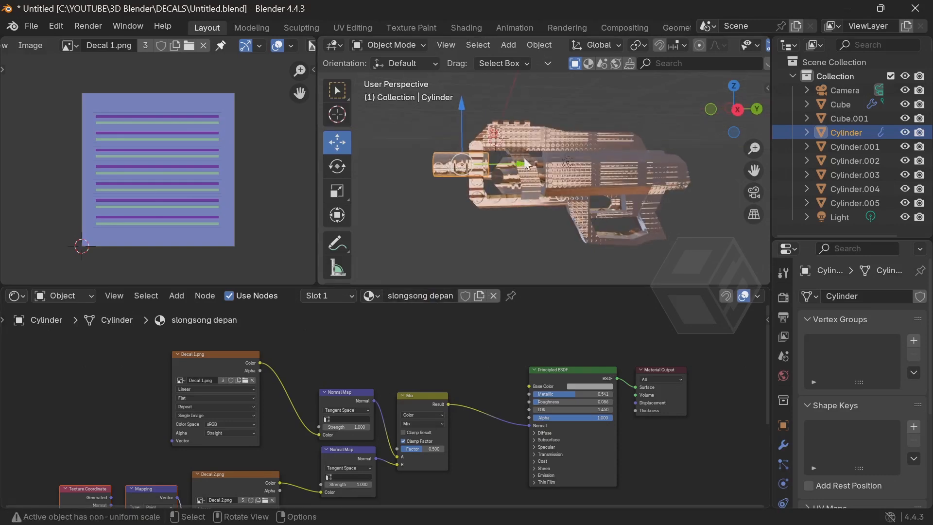
{"action": "scroll", "coordinate": [524, 154], "scroll_direction": "up", "scroll_amount": 2}
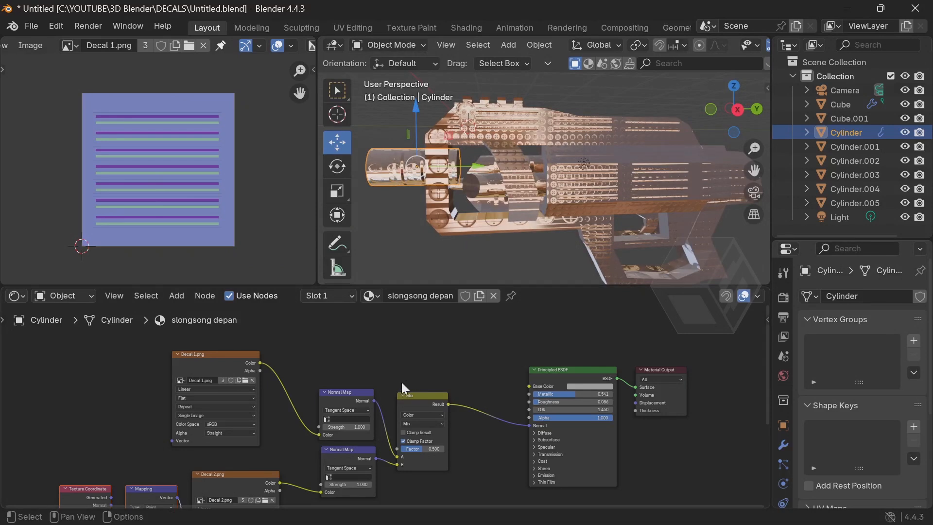
{"action": "middle_click_drag", "start_coordinate": [380, 380], "coordinate": [454, 379]}
{"action": "scroll", "coordinate": [409, 369], "scroll_direction": "up", "scroll_amount": 3}
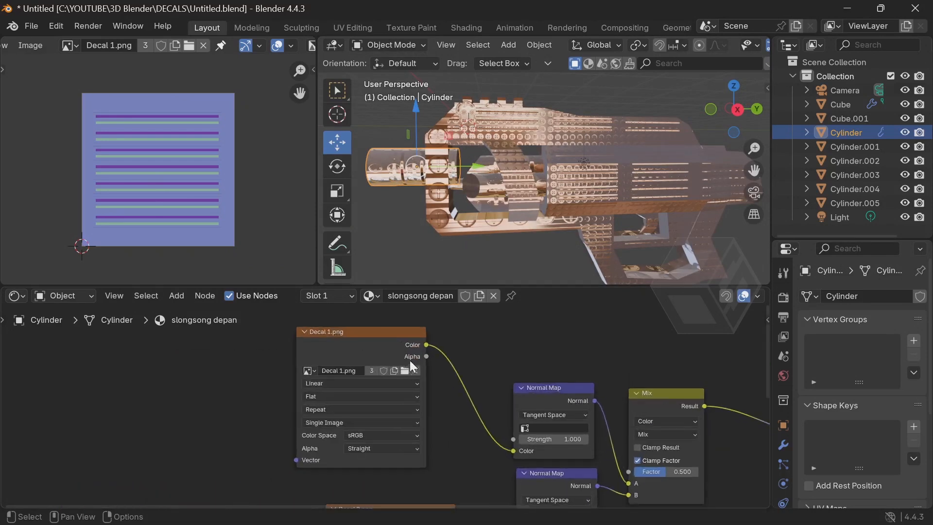
{"action": "scroll", "coordinate": [519, 410], "scroll_direction": "up", "scroll_amount": 1}
{"action": "scroll", "coordinate": [514, 401], "scroll_direction": "down", "scroll_amount": 3}
{"action": "middle_click_drag", "start_coordinate": [515, 419], "coordinate": [377, 372]}
{"action": "middle_click_drag", "start_coordinate": [432, 419], "coordinate": [342, 391]}
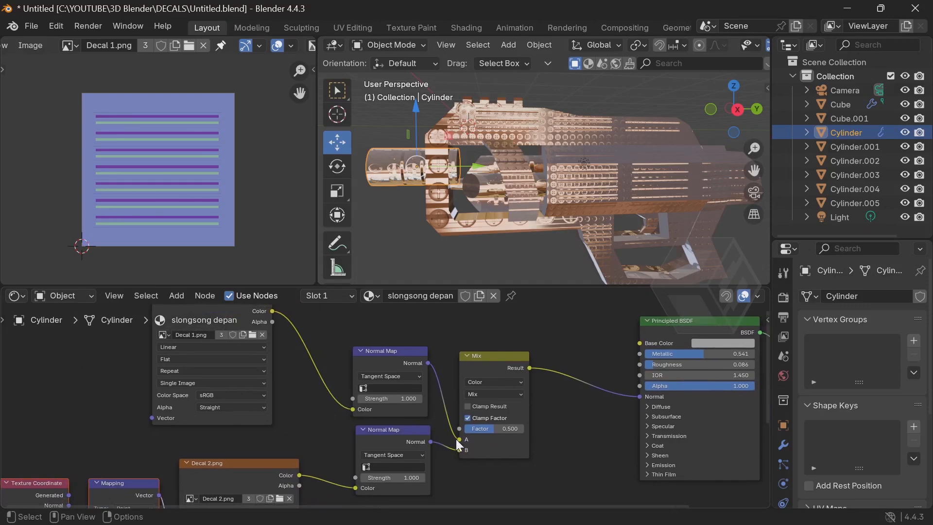
{"action": "left_click_drag", "start_coordinate": [459, 439], "coordinate": [439, 387]}
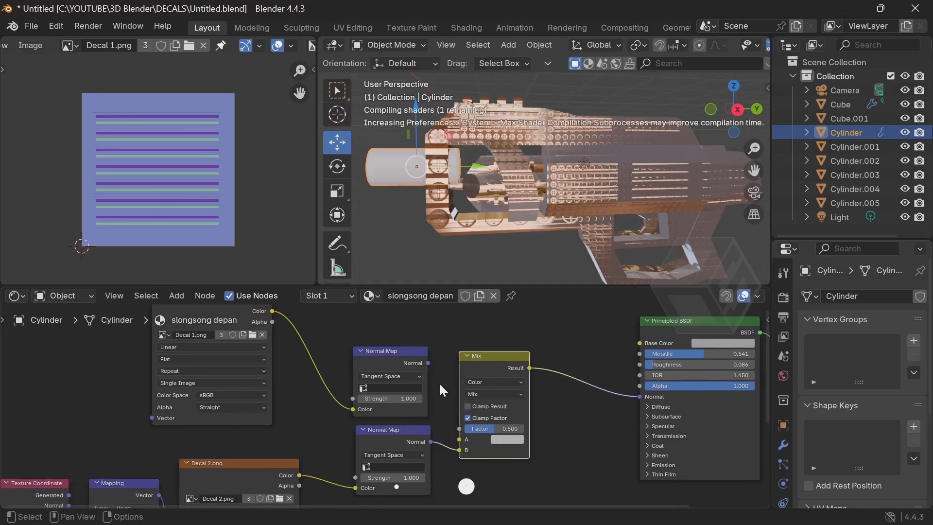
- Try a Normal Map strength of 1.9 for Decal 2 on the front cylinder and reset it to 1
{"action": "mouse_move", "coordinate": [402, 196]}
{"action": "middle_mouse_down"}
{"action": "mouse_move", "coordinate": [435, 196]}
{"action": "mouse_move", "coordinate": [444, 208]}
{"action": "mouse_move", "coordinate": [431, 179]}
{"action": "mouse_move", "coordinate": [412, 193]}
{"action": "middle_mouse_up"}
{"action": "scroll", "coordinate": [421, 398], "scroll_direction": "up", "scroll_amount": 1}
{"action": "scroll", "coordinate": [422, 398], "scroll_direction": "up", "scroll_amount": 1}
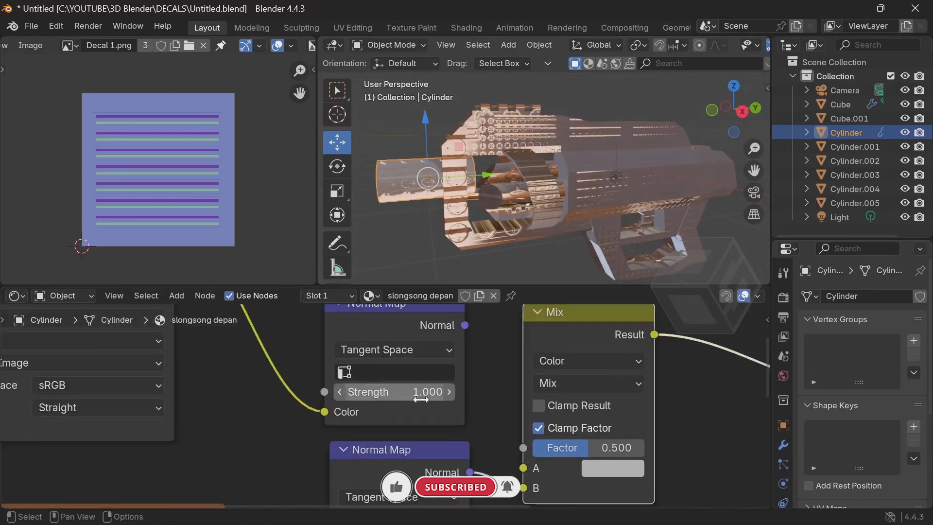
{"action": "middle_click_drag", "start_coordinate": [419, 404], "coordinate": [523, 354]}
{"action": "middle_click_drag", "start_coordinate": [512, 392], "coordinate": [518, 399]}
{"action": "scroll", "coordinate": [480, 410], "scroll_direction": "up", "scroll_amount": 1}
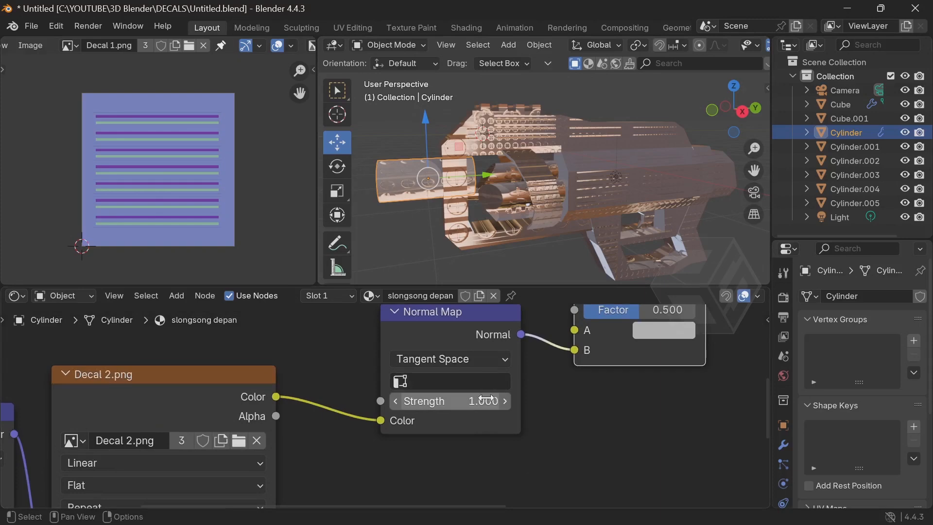
{"action": "scroll", "coordinate": [449, 203], "scroll_direction": "up", "scroll_amount": 4}
{"action": "middle_click_drag", "start_coordinate": [449, 203], "coordinate": [479, 193]}
{"action": "left_click_drag", "start_coordinate": [452, 401], "coordinate": [471, 401]}
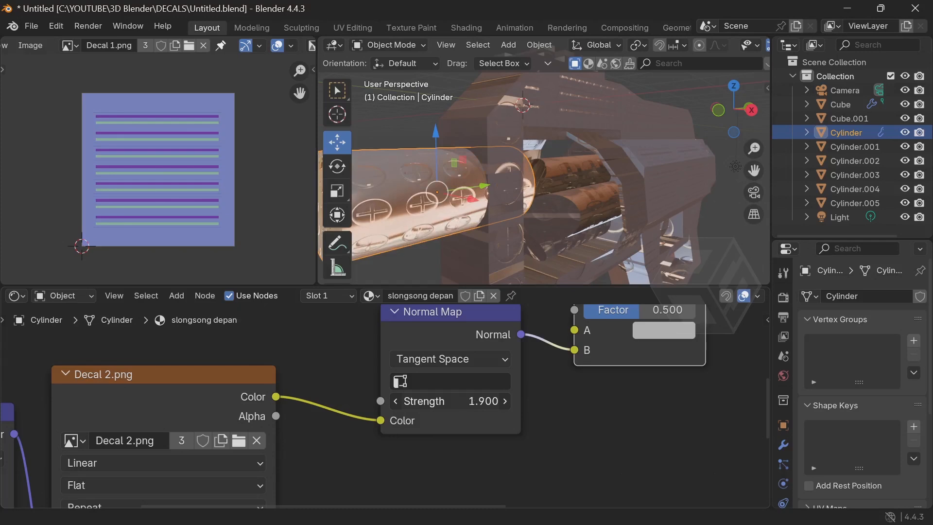
{"action": "left_click", "coordinate": [492, 401]}
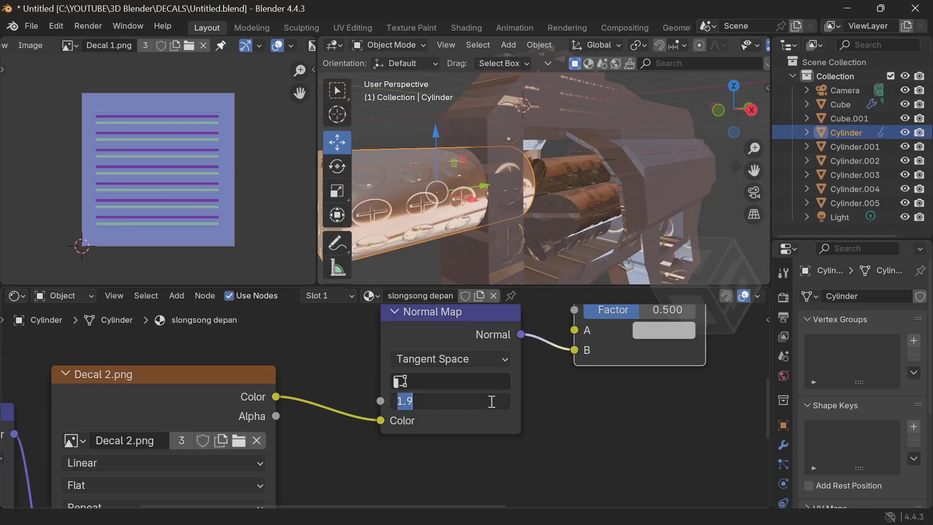
{"action": "type", "text": "1"}
{"action": "key", "text": "Return"}
{"action": "scroll", "coordinate": [532, 360], "scroll_direction": "down", "scroll_amount": 2}
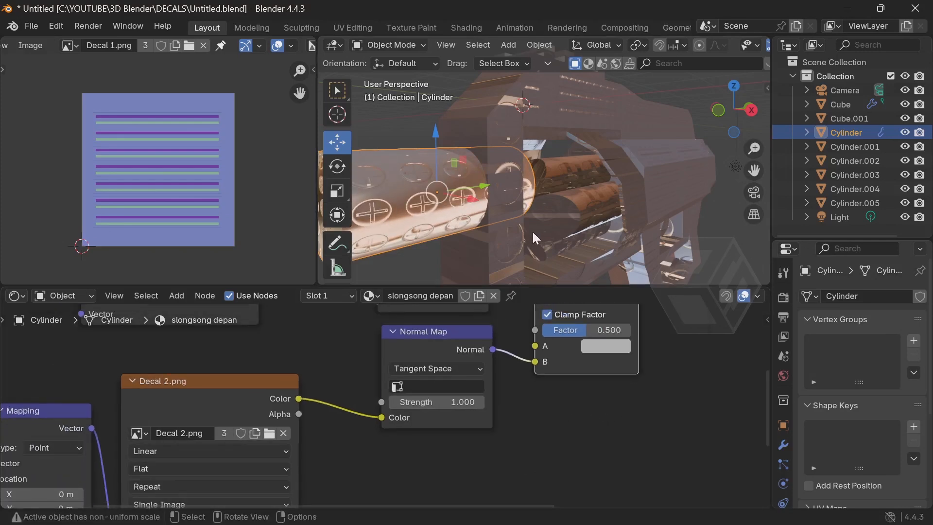
- Set the Base Color of the gun body's material to blue, hex 5089A4FF
{"action": "scroll", "coordinate": [533, 232], "scroll_direction": "down", "scroll_amount": 5}
{"action": "scroll", "coordinate": [593, 352], "scroll_direction": "down", "scroll_amount": 3}
{"action": "middle_click_drag", "start_coordinate": [596, 350], "coordinate": [417, 393]}
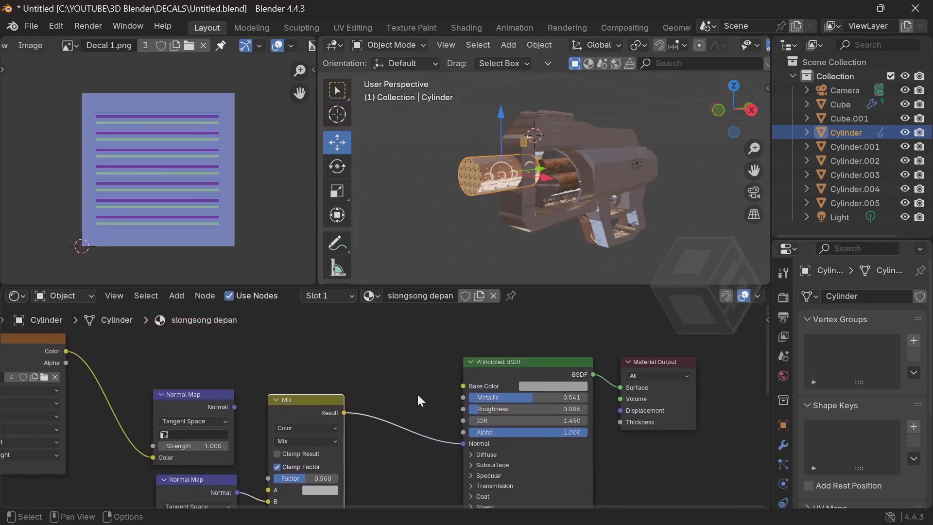
{"action": "middle_click_drag", "start_coordinate": [587, 225], "coordinate": [556, 199]}
{"action": "left_click", "coordinate": [616, 160]}
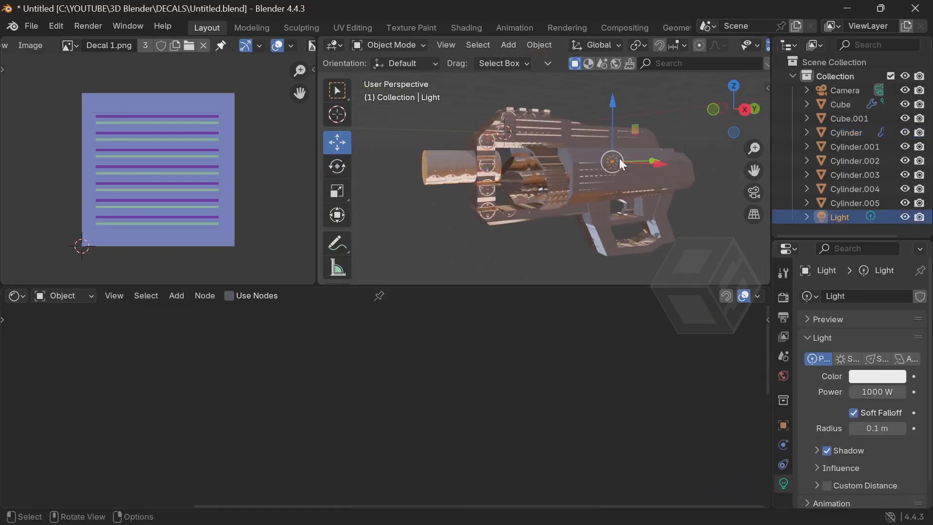
{"action": "left_click", "coordinate": [653, 153]}
{"action": "left_click", "coordinate": [573, 386]}
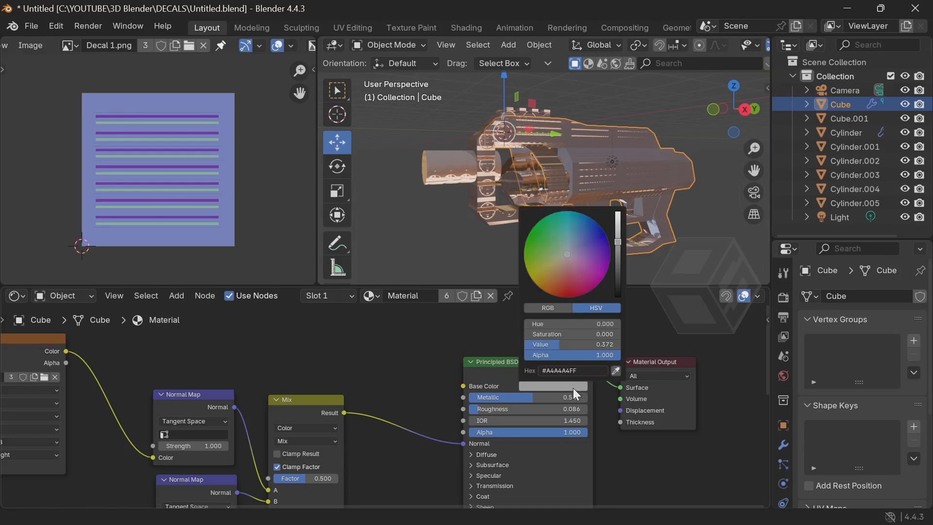
{"action": "left_click_drag", "start_coordinate": [566, 250], "coordinate": [575, 234]}
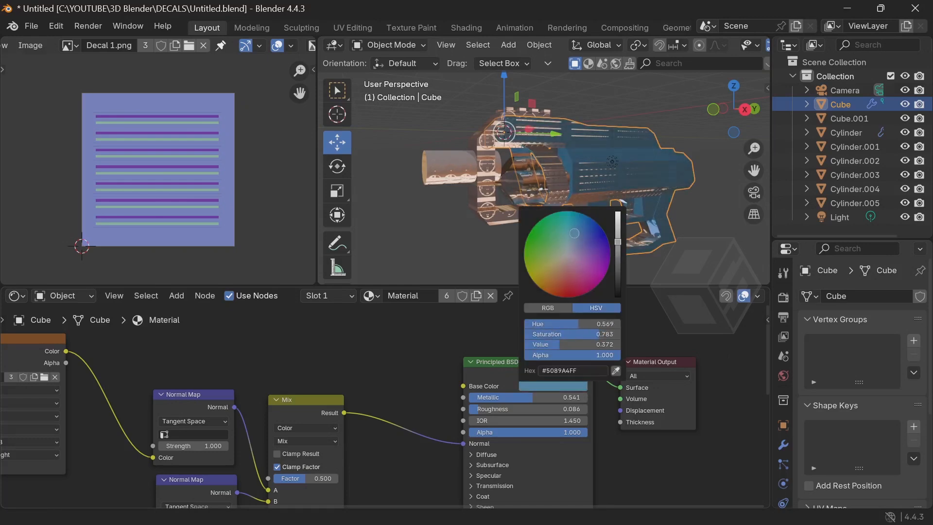
- Give the Cube.001 frame's material a bright, saturated red Base Color
{"action": "middle_click_drag", "start_coordinate": [658, 163], "coordinate": [681, 151]}
{"action": "scroll", "coordinate": [498, 192], "scroll_direction": "up", "scroll_amount": 3}
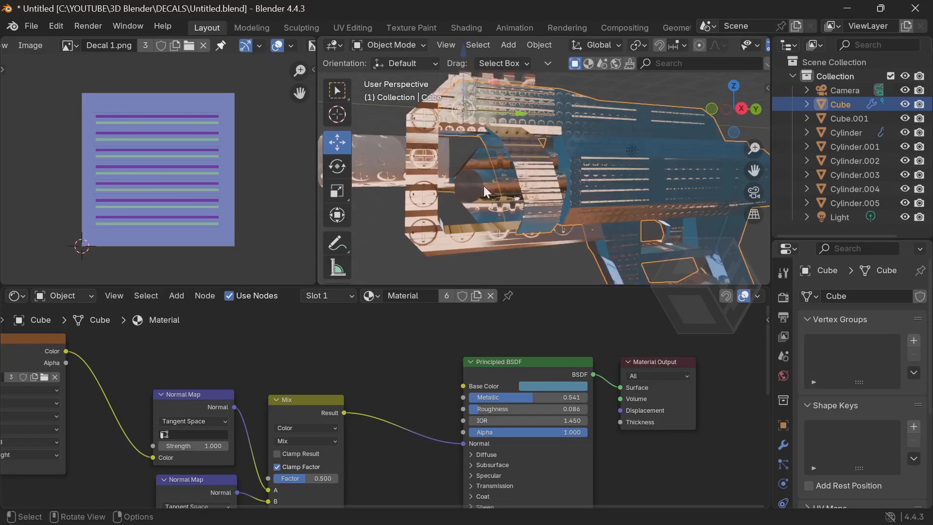
{"action": "left_click", "coordinate": [425, 169]}
{"action": "left_click", "coordinate": [545, 386]}
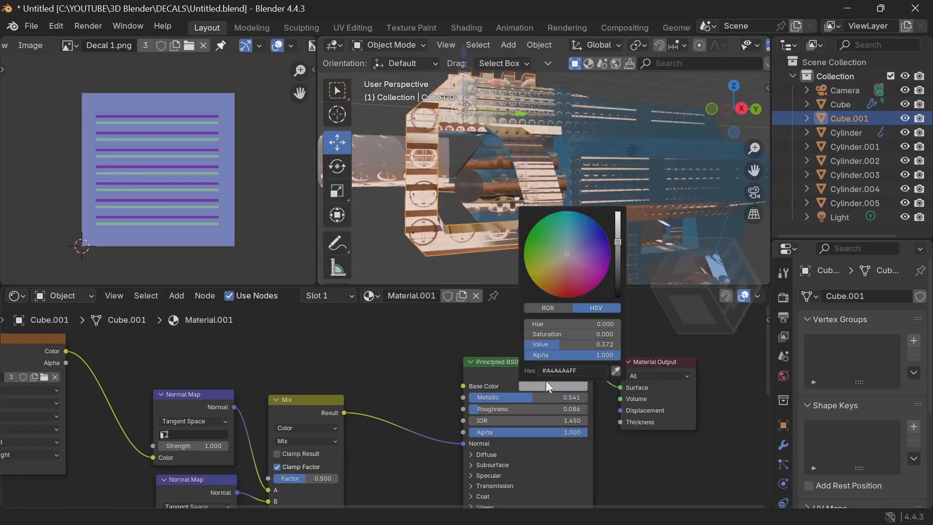
{"action": "left_click_drag", "start_coordinate": [616, 241], "coordinate": [617, 217]}
{"action": "left_click_drag", "start_coordinate": [572, 244], "coordinate": [567, 292]}
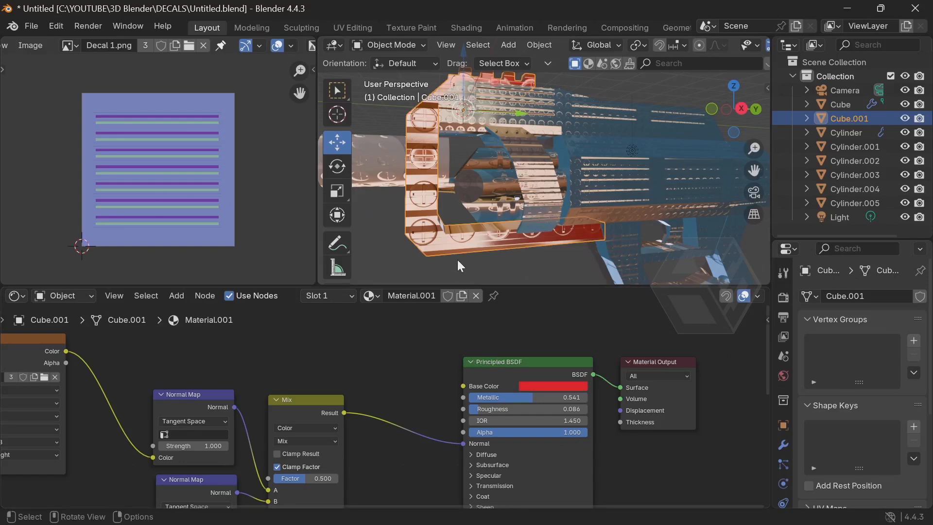
- Darken the Base Color of the front cylinder's material to a very dark grey
{"action": "left_click", "coordinate": [416, 166]}
{"action": "left_click", "coordinate": [570, 387]}
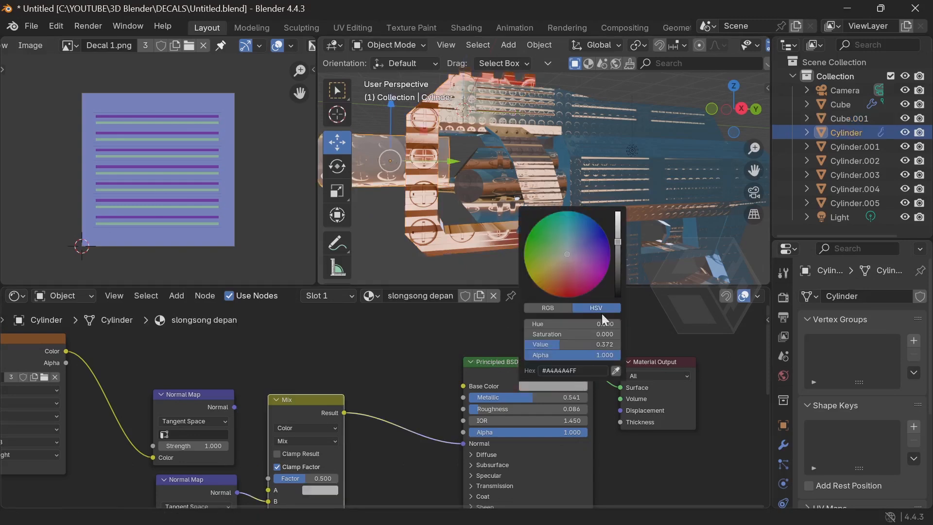
{"action": "scroll", "coordinate": [622, 273], "scroll_direction": "down", "scroll_amount": 6}
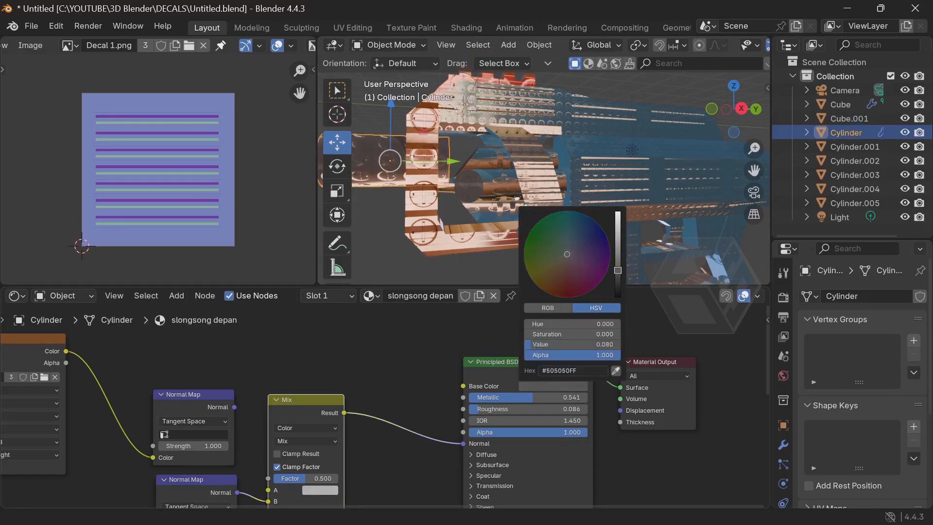
- Set the front cylinder material's Metallic to 0.927 and raise its Roughness
{"action": "middle_click_drag", "start_coordinate": [600, 225], "coordinate": [556, 226]}
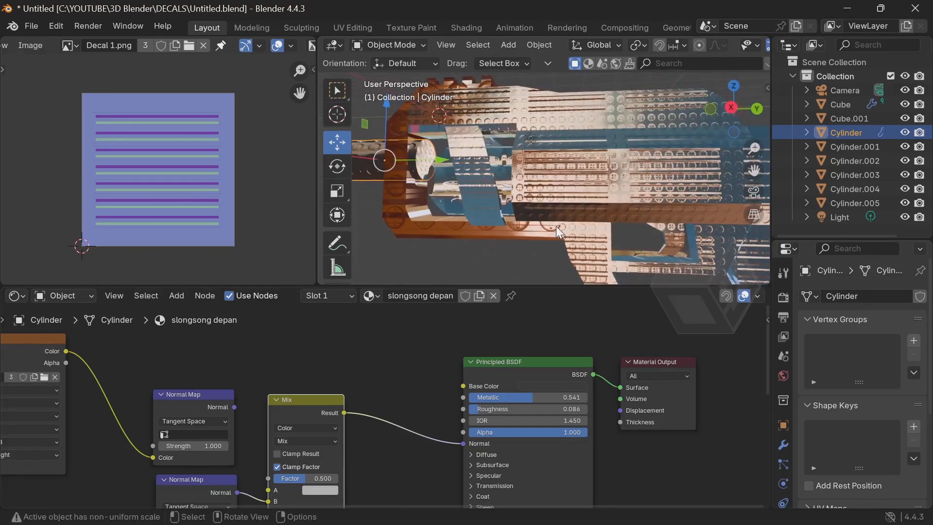
{"action": "left_click_drag", "start_coordinate": [526, 397], "coordinate": [579, 397]}
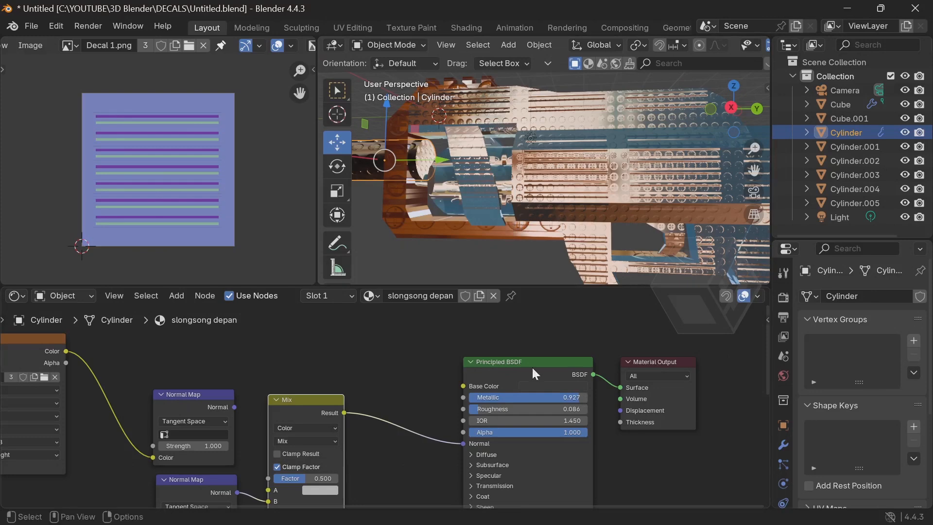
{"action": "left_click_drag", "start_coordinate": [489, 409], "coordinate": [529, 409]}
- Set the gun body's material to Metallic 0.758 and Roughness 0.337
{"action": "left_click", "coordinate": [558, 115]}
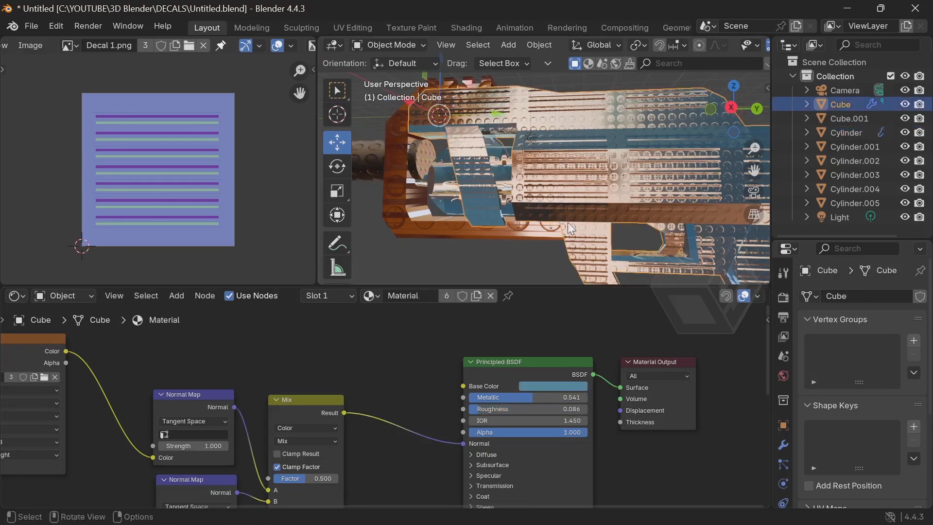
{"action": "left_click_drag", "start_coordinate": [567, 208], "coordinate": [582, 246]}
{"action": "middle_click_drag", "start_coordinate": [582, 246], "coordinate": [594, 255]}
{"action": "left_click_drag", "start_coordinate": [532, 398], "coordinate": [556, 398]}
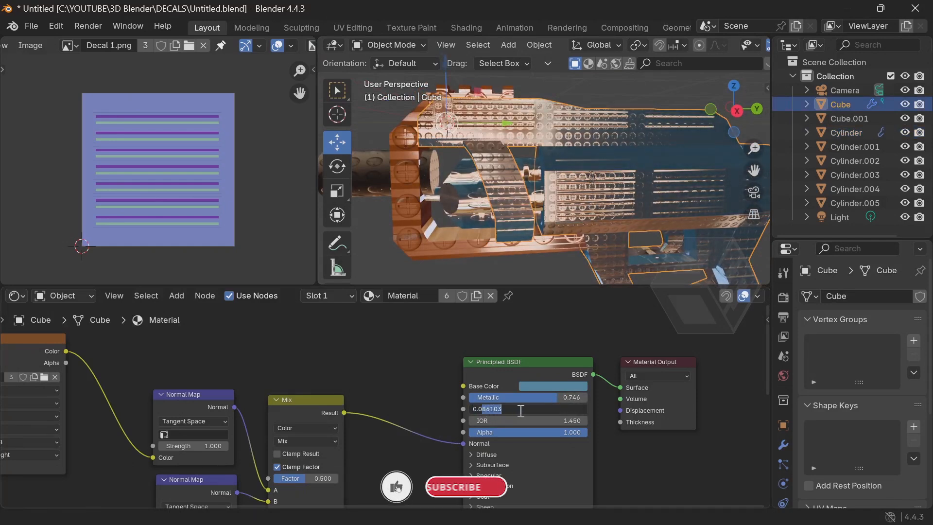
{"action": "left_click_drag", "start_coordinate": [485, 414], "coordinate": [514, 414]}
{"action": "middle_click_drag", "start_coordinate": [547, 210], "coordinate": [608, 210]}
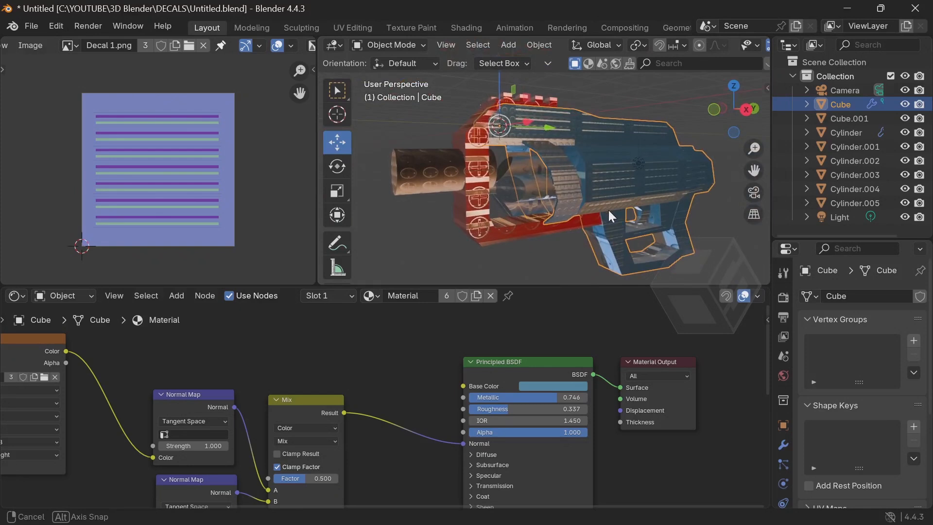
{"action": "left_click_drag", "start_coordinate": [552, 401], "coordinate": [557, 397]}
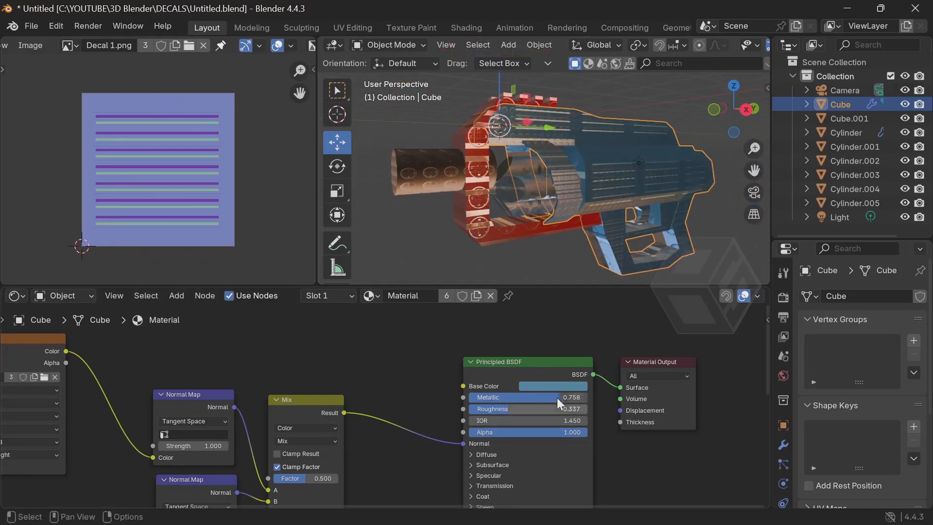
{"action": "mouse_move", "coordinate": [497, 409]}
{"action": "left_mouse_down"}
{"action": "mouse_move", "coordinate": [535, 409]}
{"action": "mouse_move", "coordinate": [512, 409]}
{"action": "left_mouse_up"}
- Enlarge the 3D viewport by shrinking the node editor and the image editor
{"action": "middle_click_drag", "start_coordinate": [550, 241], "coordinate": [527, 203]}
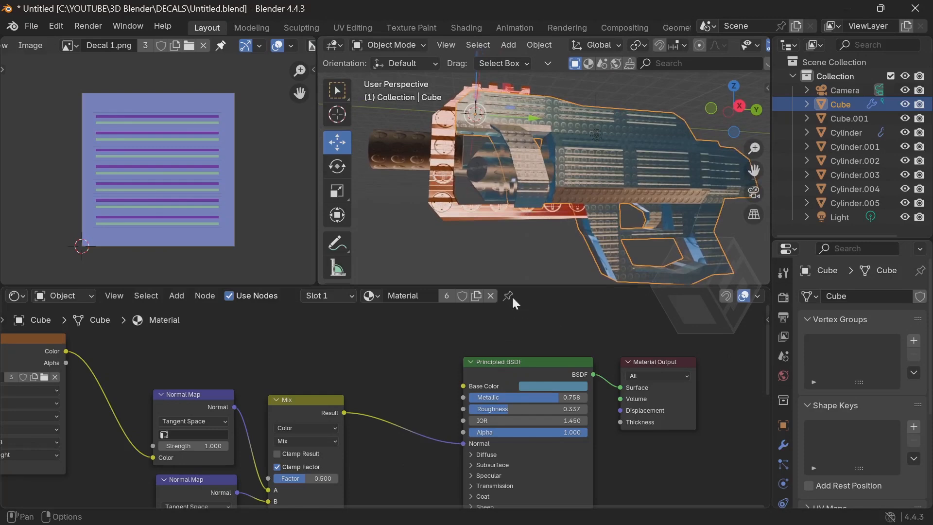
{"action": "left_click_drag", "start_coordinate": [417, 287], "coordinate": [415, 401]}
{"action": "middle_click_drag", "start_coordinate": [594, 251], "coordinate": [548, 259]}
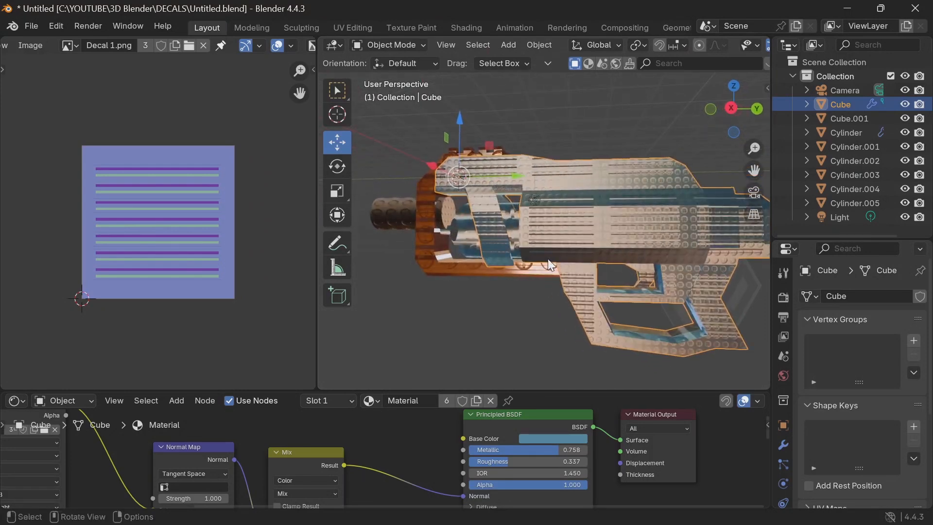
{"action": "left_click_drag", "start_coordinate": [316, 230], "coordinate": [78, 231]}
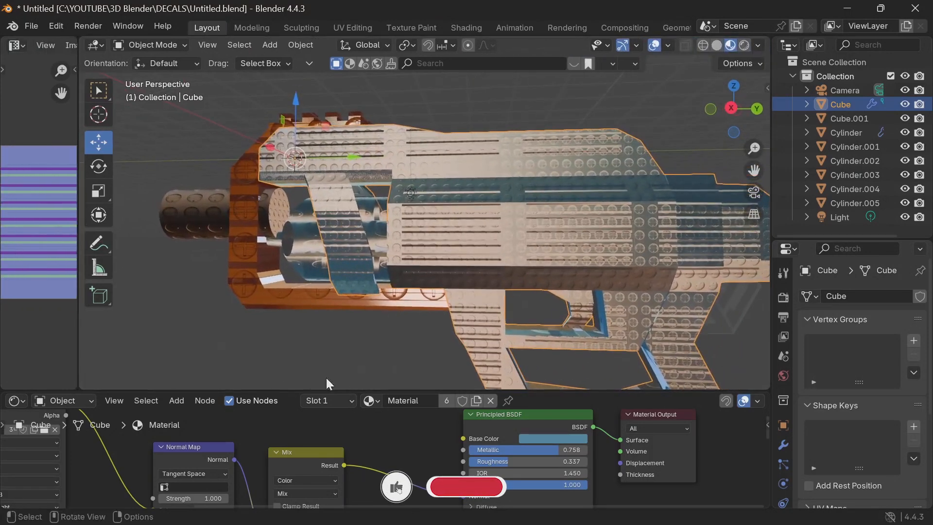
{"action": "left_click_drag", "start_coordinate": [362, 392], "coordinate": [364, 453]}
- Widen the 3D viewport further and examine the whole gun's colours, metallic finish and decals from several angles
{"action": "scroll", "coordinate": [386, 348], "scroll_direction": "down", "scroll_amount": 3}
{"action": "middle_click_drag", "start_coordinate": [386, 348], "coordinate": [457, 326]}
{"action": "scroll", "coordinate": [433, 330], "scroll_direction": "up", "scroll_amount": 3}
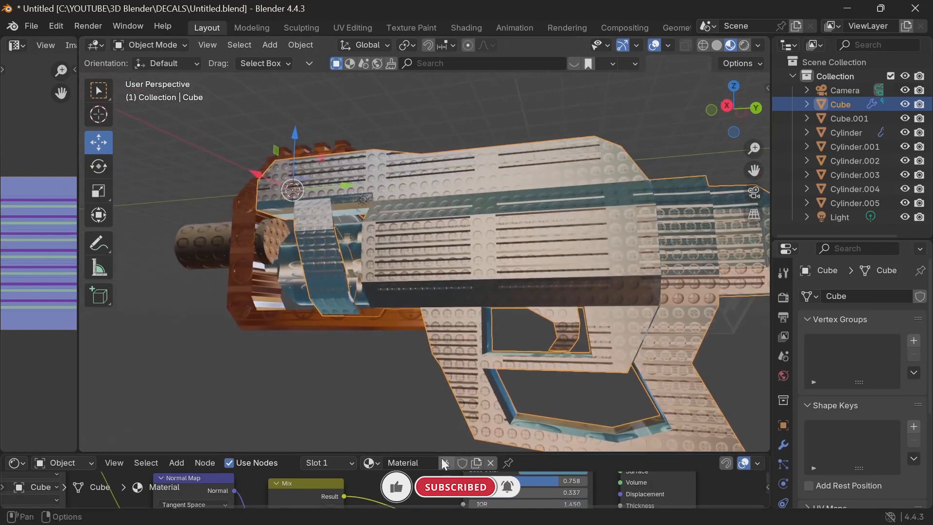
{"action": "left_click_drag", "start_coordinate": [441, 451], "coordinate": [440, 465]}
{"action": "middle_click_drag", "start_coordinate": [505, 365], "coordinate": [603, 370]}
{"action": "scroll", "coordinate": [602, 370], "scroll_direction": "up", "scroll_amount": 2}
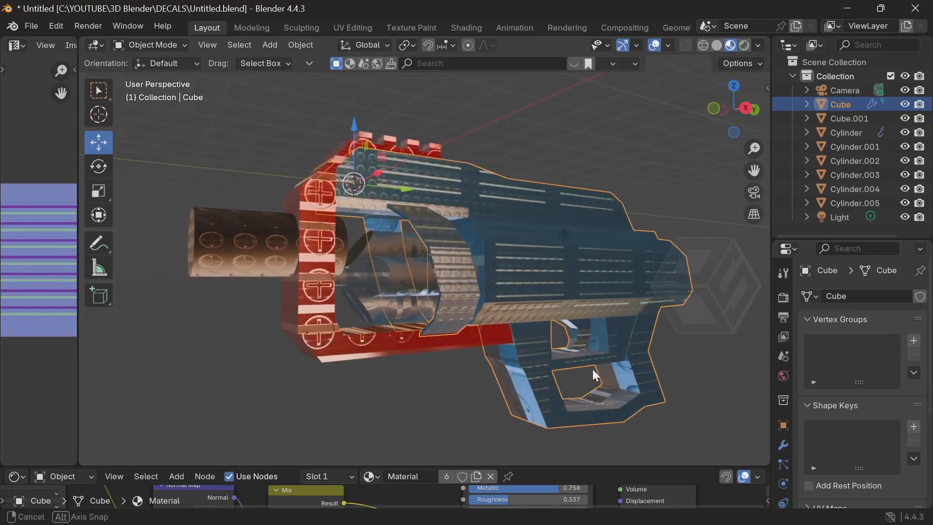
{"action": "left_click_drag", "start_coordinate": [79, 229], "coordinate": [20, 223]}
{"action": "middle_click_drag", "start_coordinate": [481, 347], "coordinate": [486, 360]}
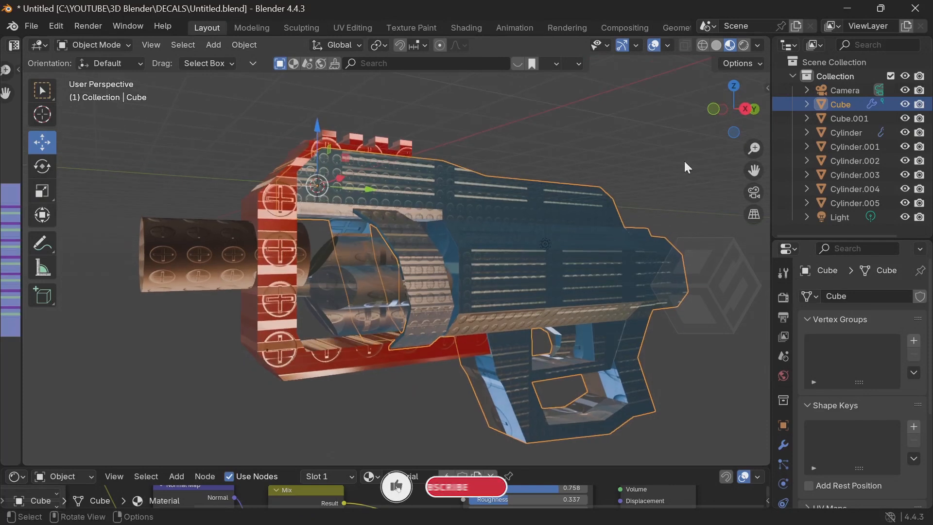